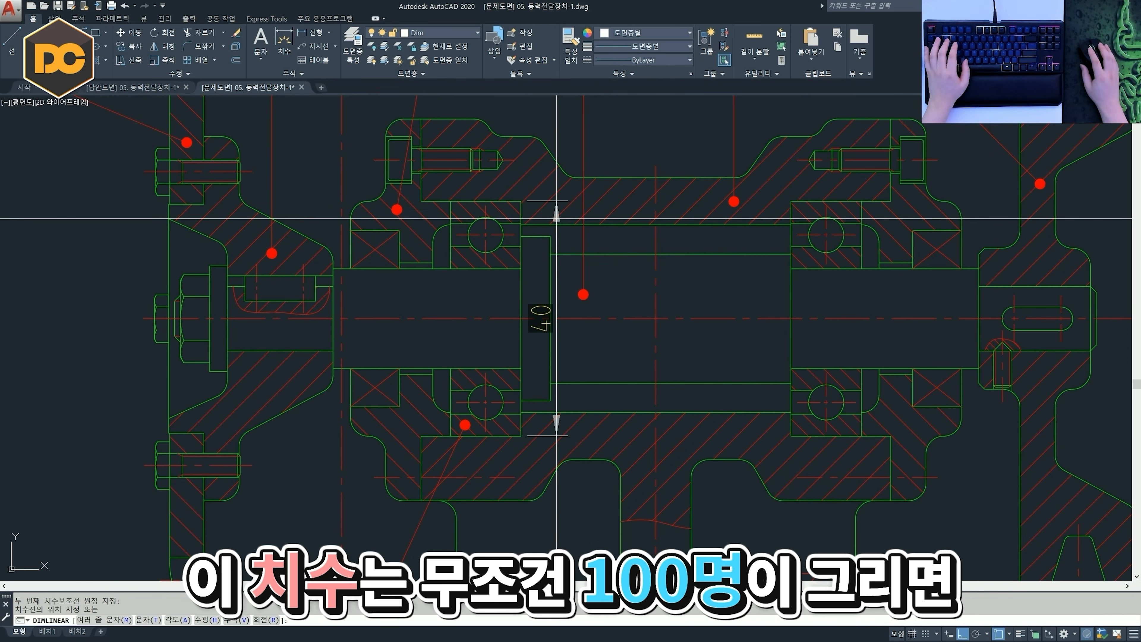
- Add linear dimensions for the left bearing's outer diameter and the shaft diameter inside that bearing in the section view
{"action": "left_click", "coordinate": [629, 311]}
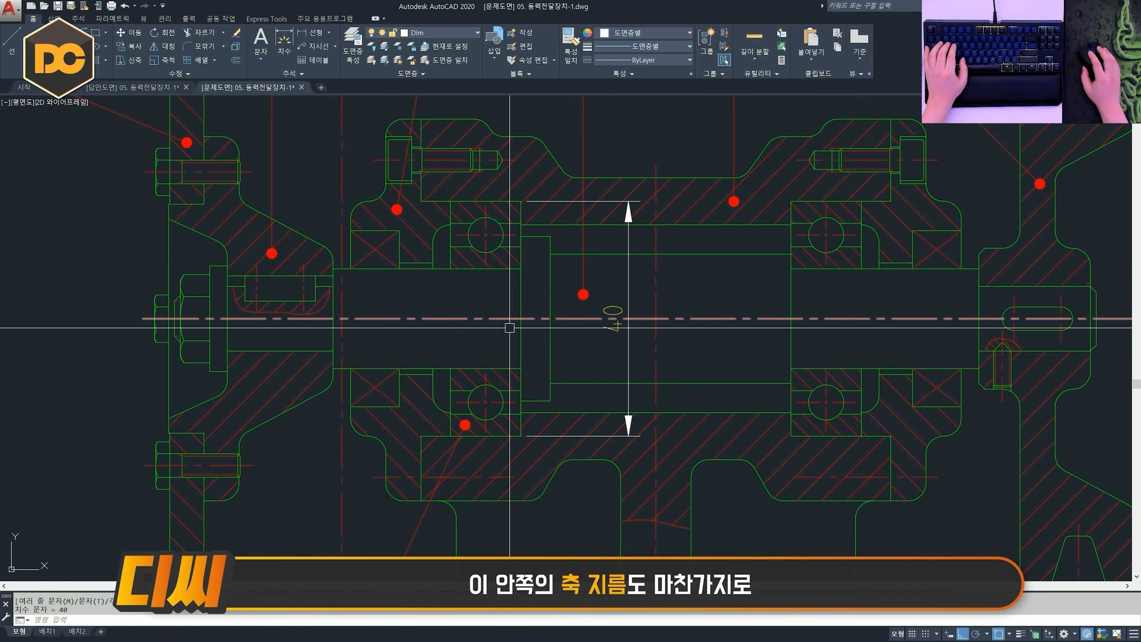
{"action": "key", "text": "space"}
{"action": "left_click", "coordinate": [521, 200]}
{"action": "left_click", "coordinate": [521, 368]}
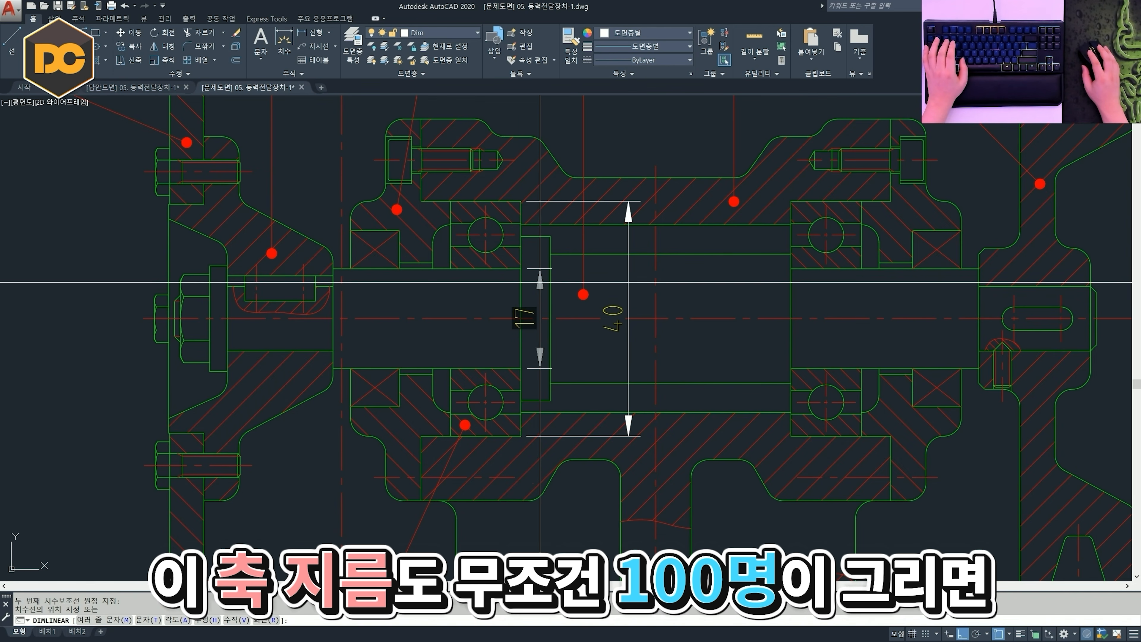
{"action": "left_click", "coordinate": [451, 287]}
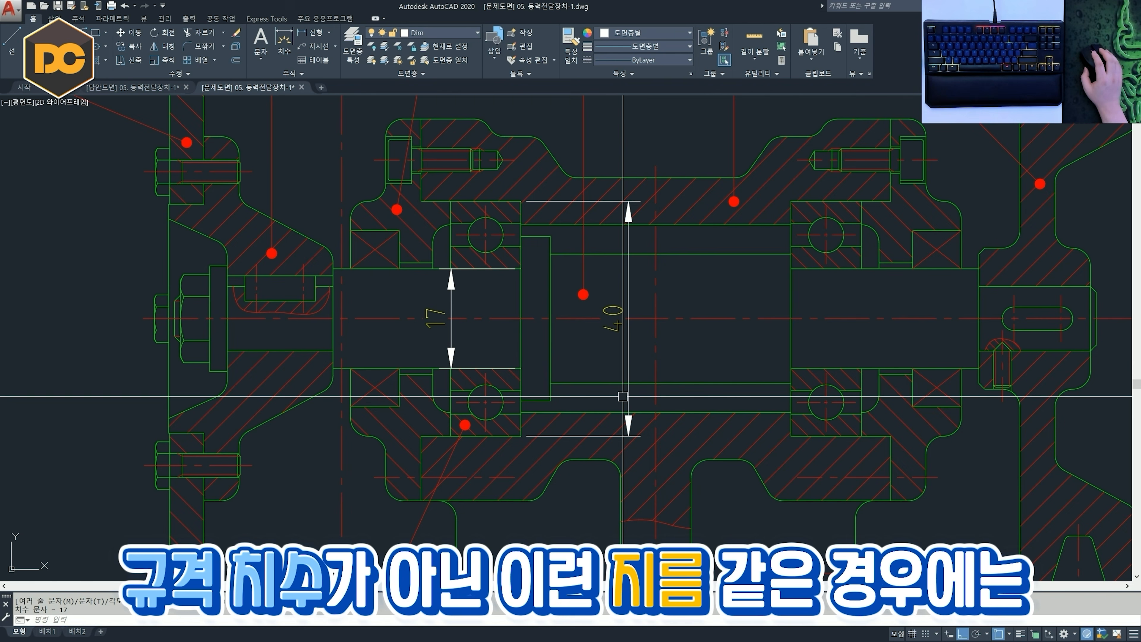
- Dimension the housing's inner bore diameter between the two bearings
{"action": "key", "text": "space"}
{"action": "left_click", "coordinate": [791, 224]}
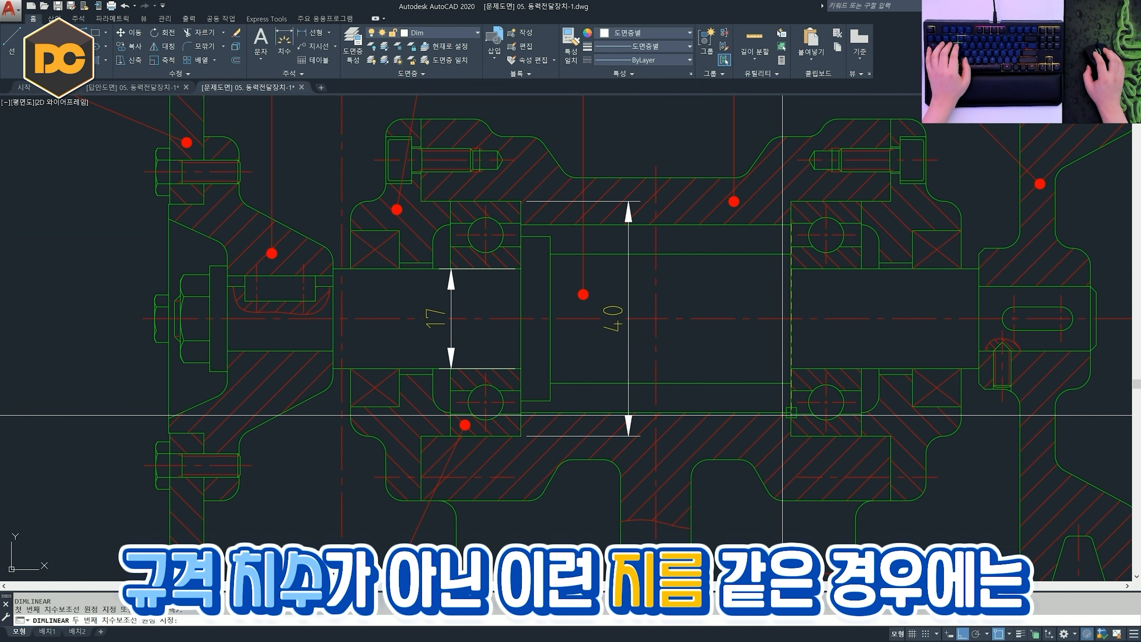
{"action": "left_click", "coordinate": [791, 412]}
{"action": "left_click", "coordinate": [742, 318]}
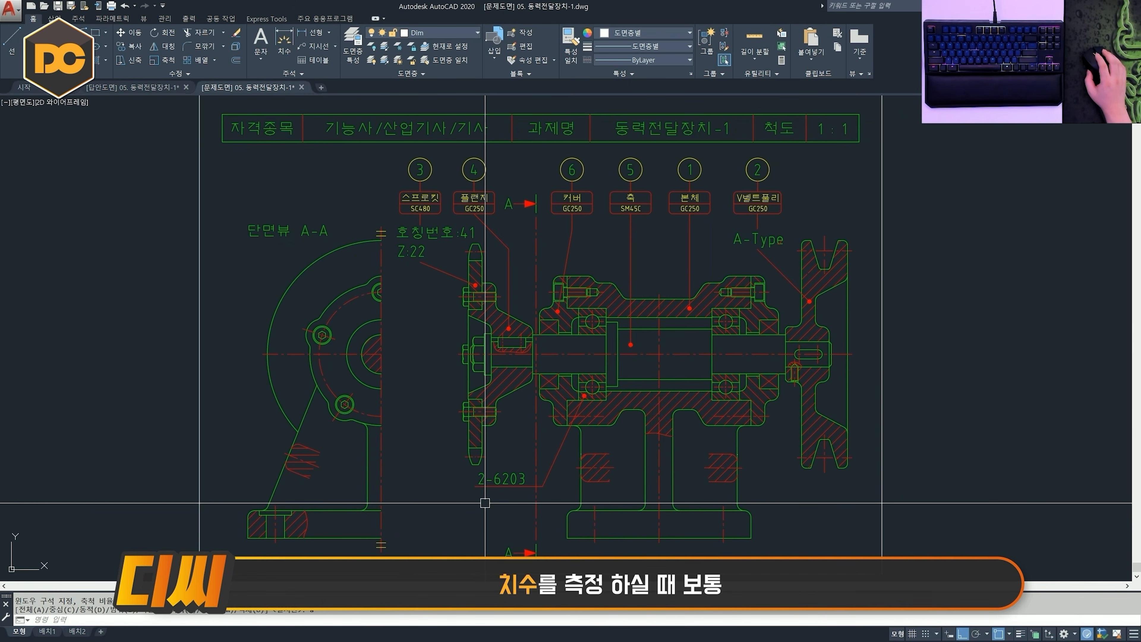
- Add linear dimensions for the width of the body's base and the left bearing's outer diameter
{"action": "scroll", "coordinate": [654, 530], "scroll_direction": "up", "scroll_amount": 1}
{"action": "middle_click_drag", "start_coordinate": [655, 528], "coordinate": [524, 481]}
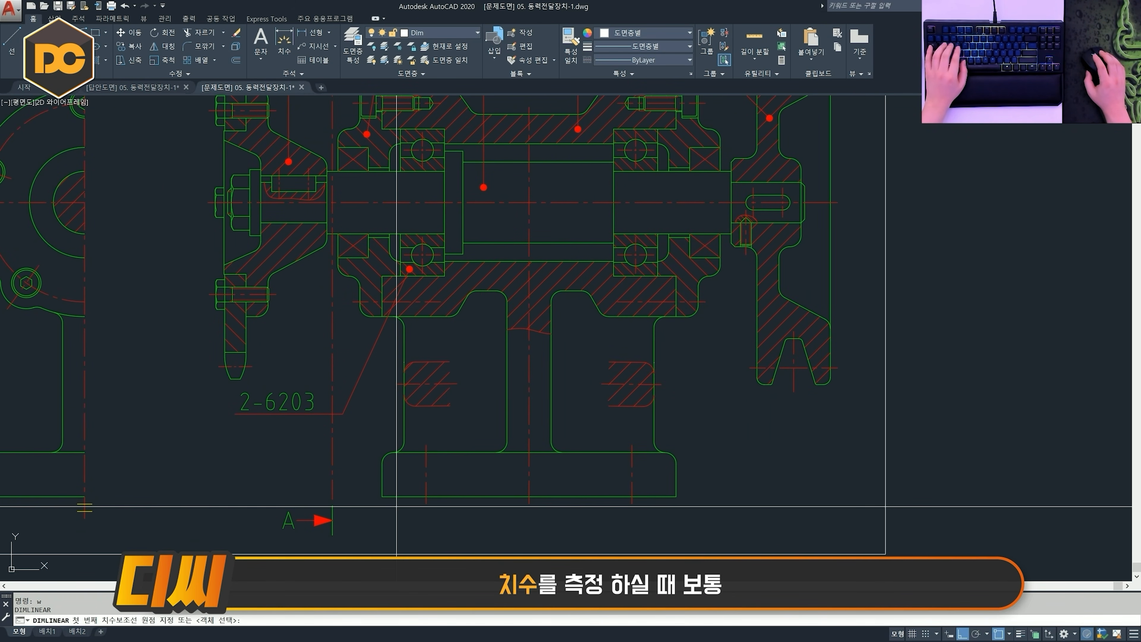
{"action": "middle_click_drag", "start_coordinate": [483, 386], "coordinate": [520, 465]}
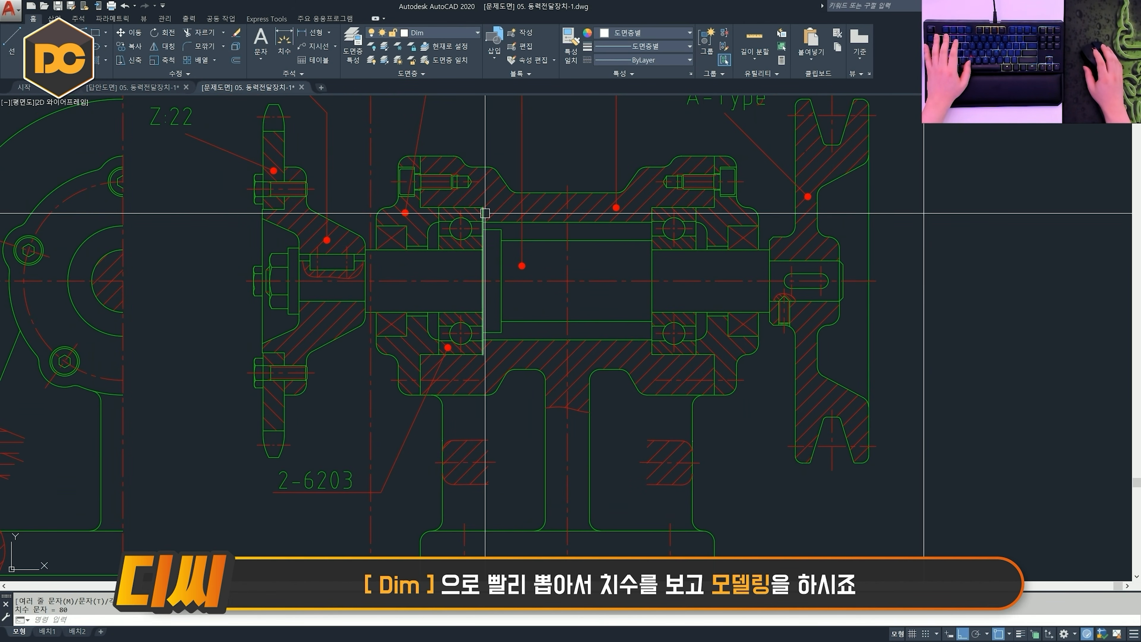
{"action": "key", "text": "space"}
{"action": "left_click", "coordinate": [483, 207]}
{"action": "left_click", "coordinate": [483, 355]}
{"action": "left_click", "coordinate": [574, 308]}
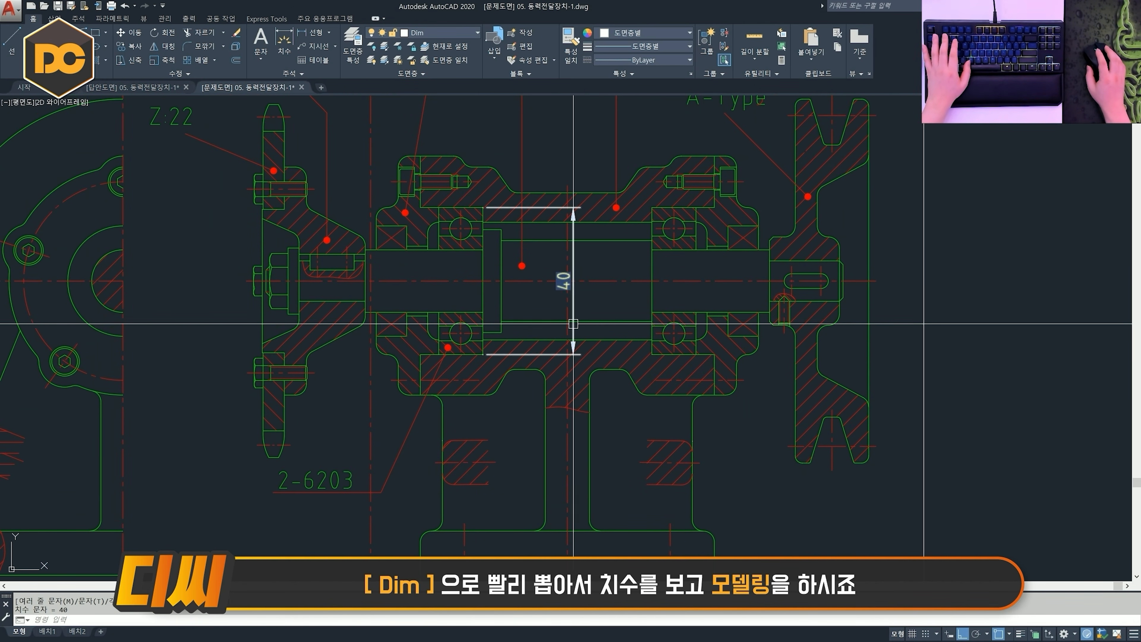
{"action": "scroll", "coordinate": [602, 327], "scroll_direction": "down", "scroll_amount": 2}
{"action": "scroll", "coordinate": [602, 327], "scroll_direction": "up", "scroll_amount": 2}
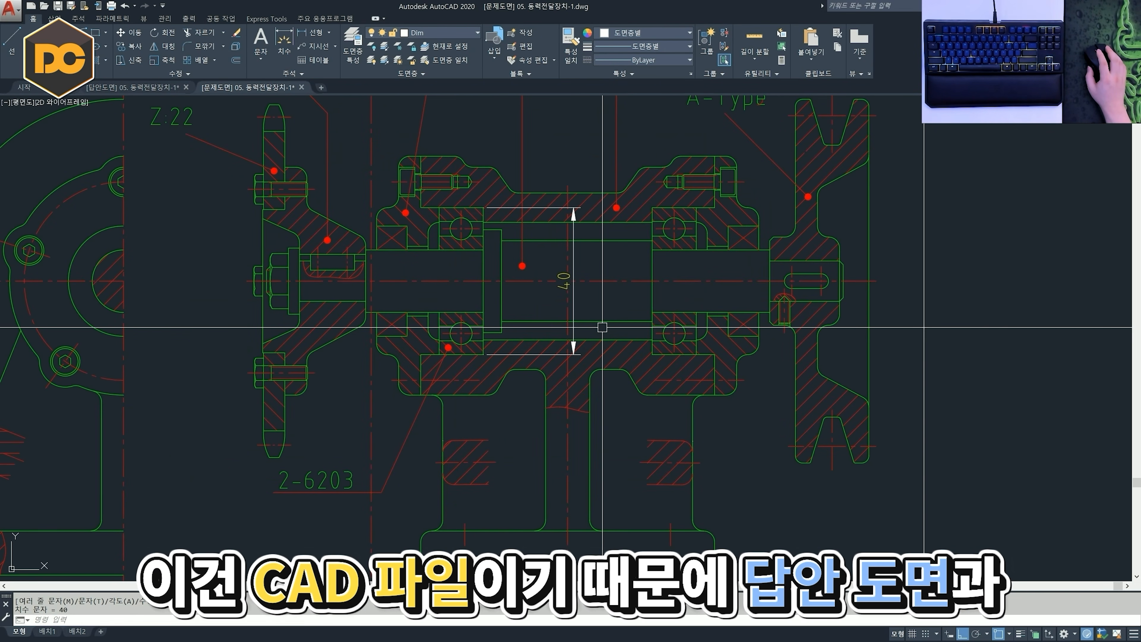
{"action": "scroll", "coordinate": [602, 327], "scroll_direction": "down", "scroll_amount": 2}
{"action": "scroll", "coordinate": [596, 343], "scroll_direction": "up", "scroll_amount": 2}
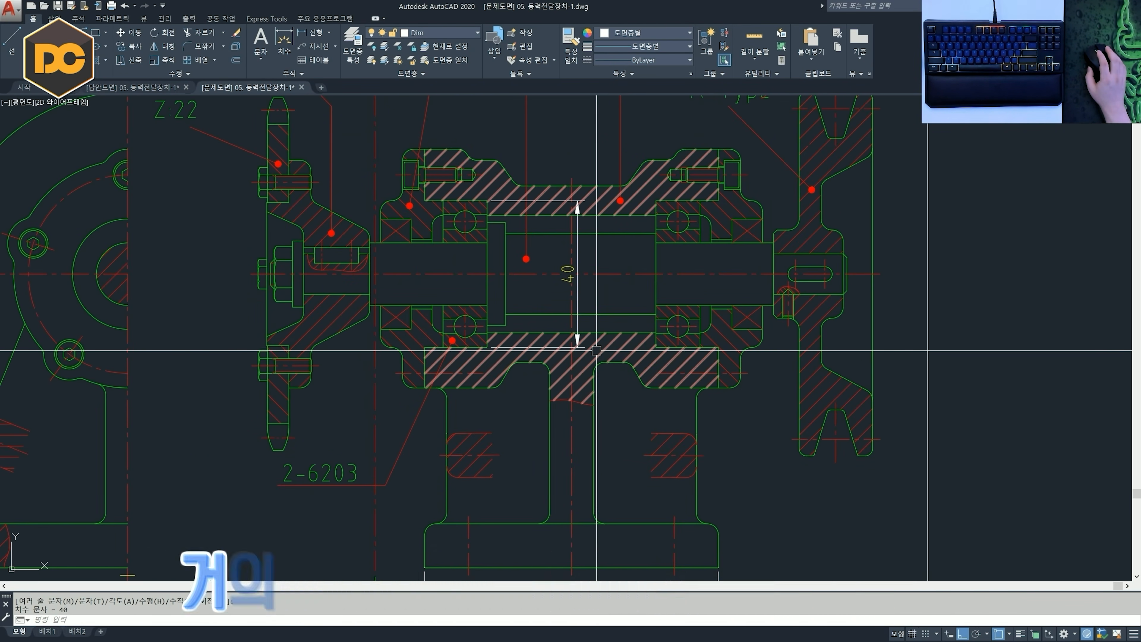
{"action": "middle_click_drag", "start_coordinate": [600, 398], "coordinate": [613, 359]}
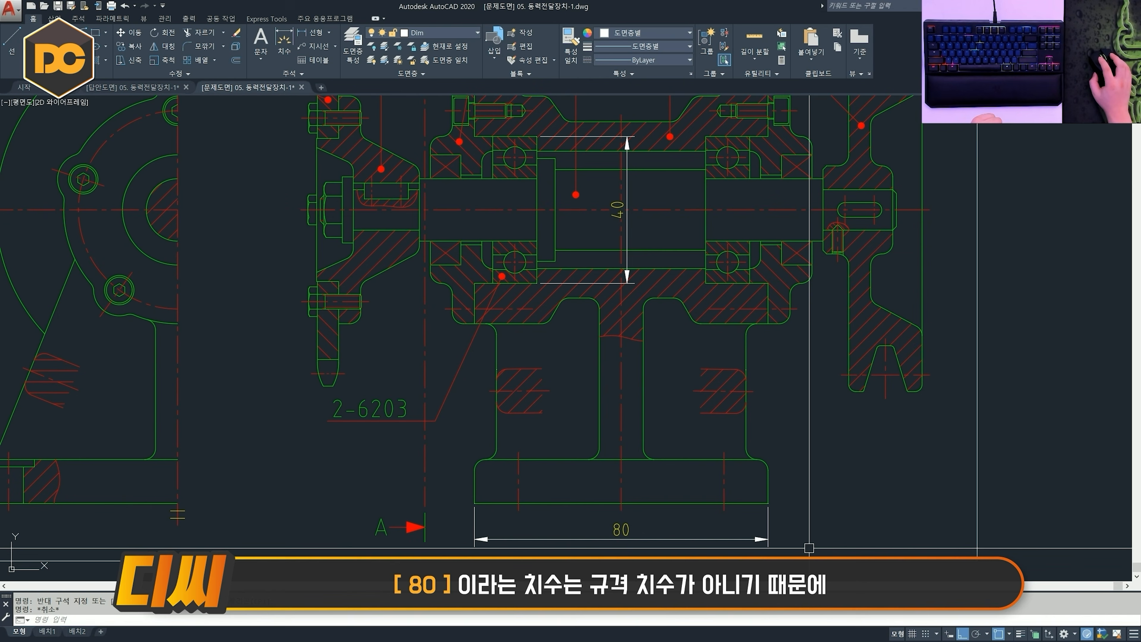
- Select the base's width dimension and the bearing's outer diameter dimension, leaving no command active
{"action": "left_click", "coordinate": [809, 548]}
{"action": "left_click", "coordinate": [751, 537]}
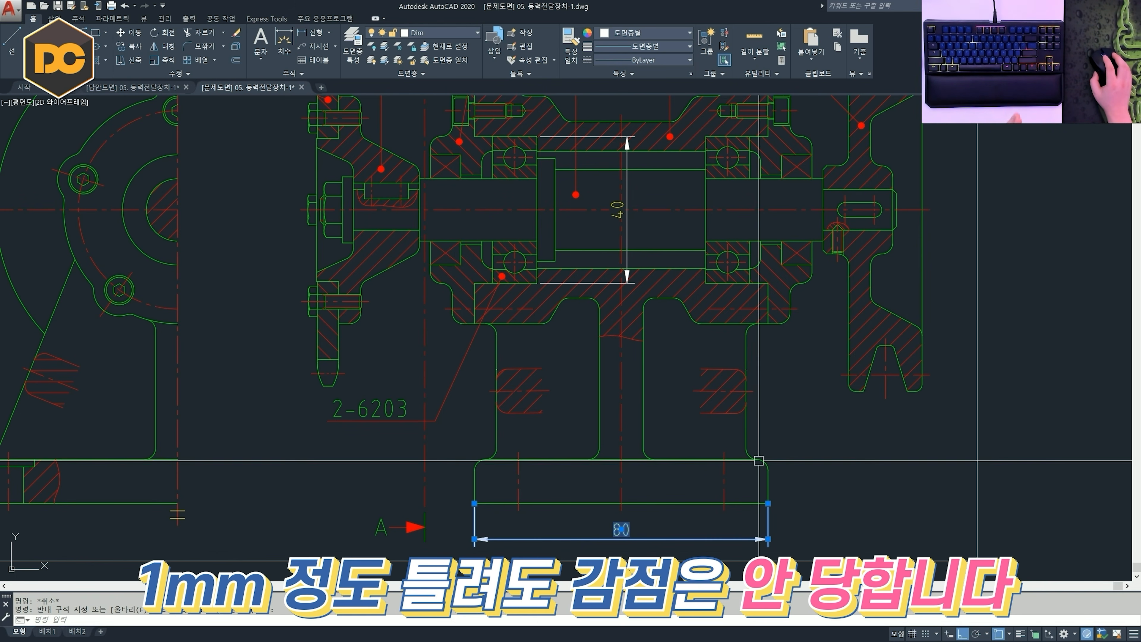
{"action": "middle_click_drag", "start_coordinate": [747, 430], "coordinate": [753, 507]}
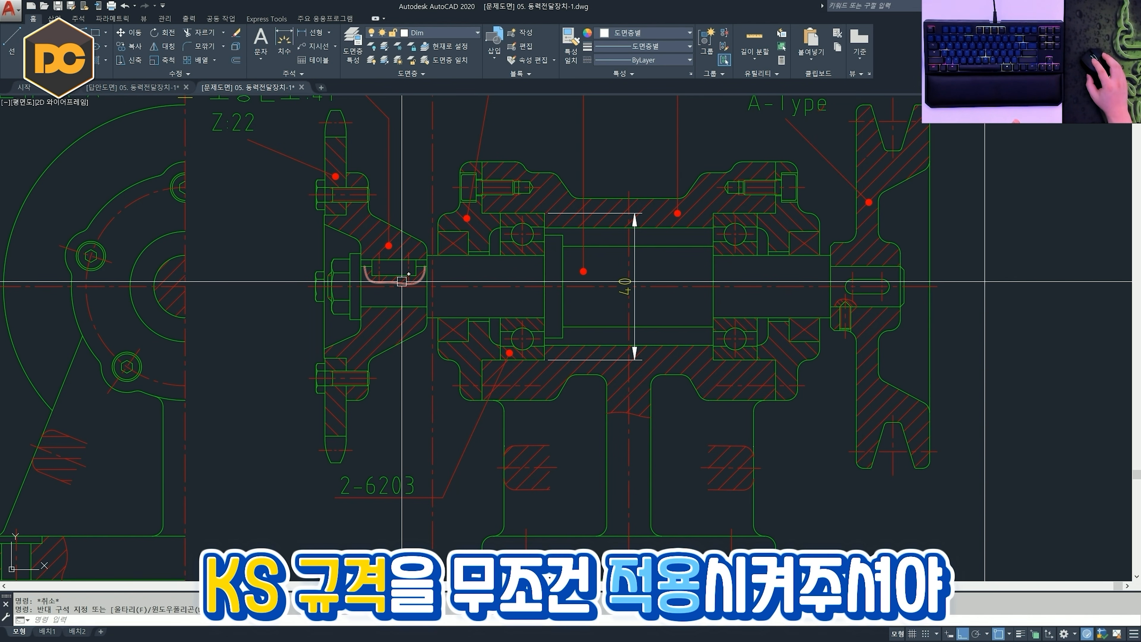
{"action": "left_click", "coordinate": [634, 309]}
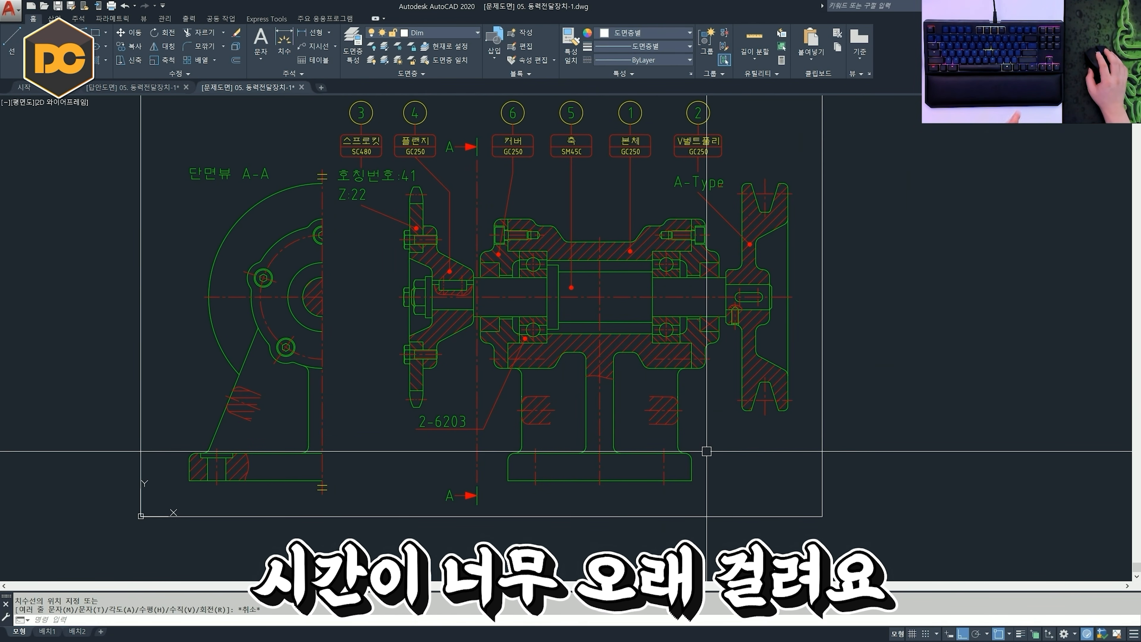
{"action": "key", "text": "Escape"}
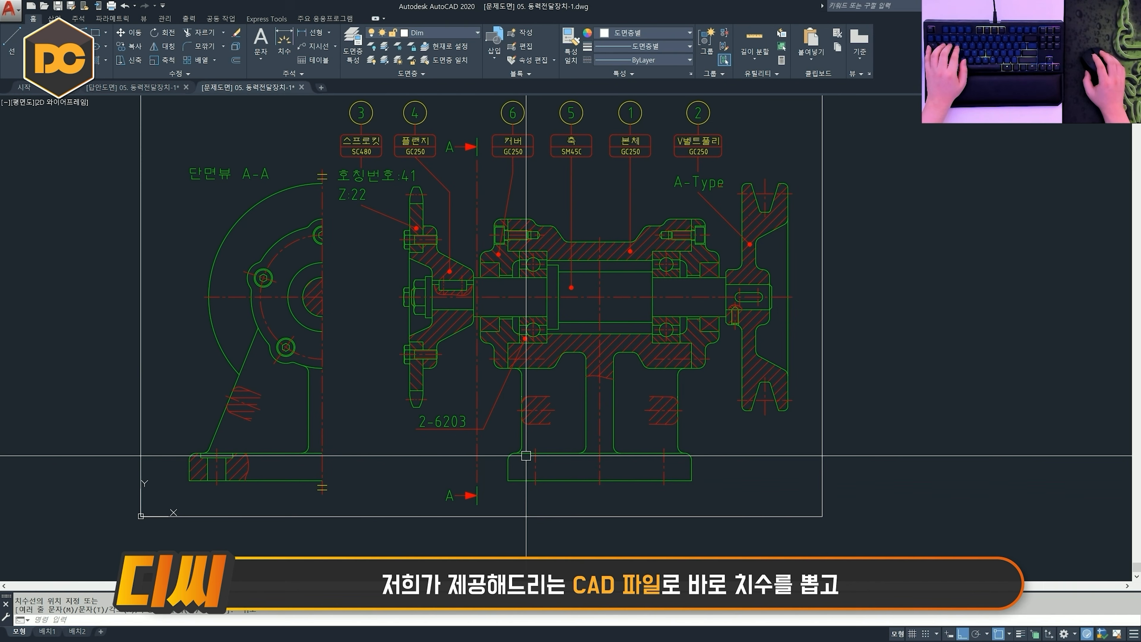
- Add a linear dimension for the thickness of the body's base plate, beside its outer edge
{"action": "type", "text": "dli"}
{"action": "key", "text": "space"}
{"action": "left_click", "coordinate": [691, 481]}
{"action": "left_click", "coordinate": [685, 453]}
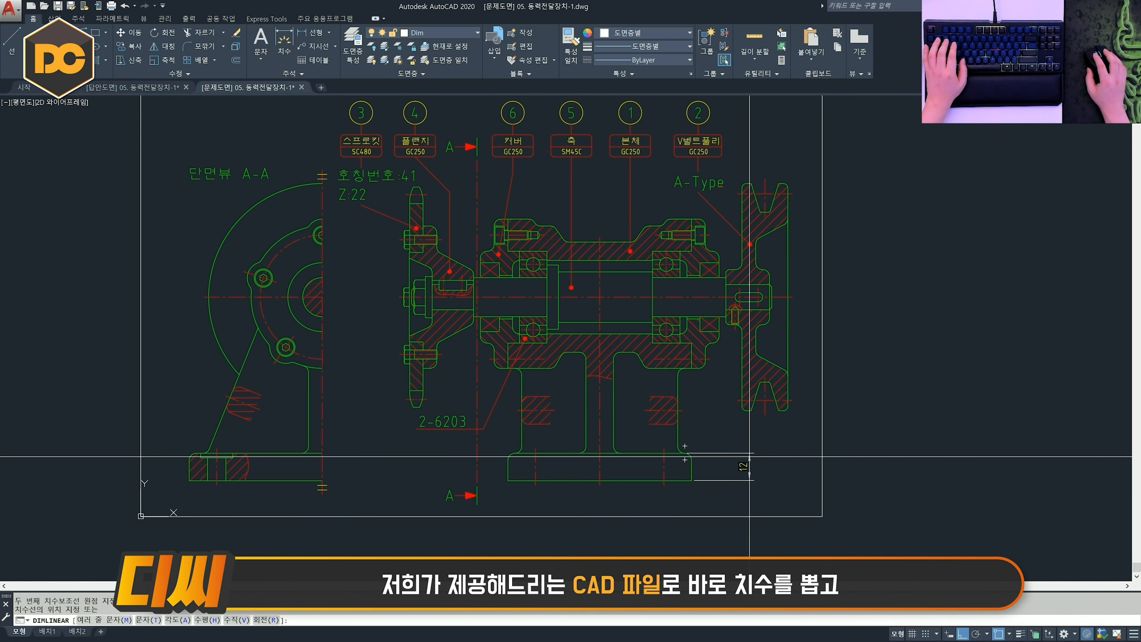
{"action": "left_click", "coordinate": [750, 460]}
- Dimension the height from the base's underside to the shaft centreline and the base's overall width
{"action": "key", "text": "space"}
{"action": "left_click", "coordinate": [693, 478]}
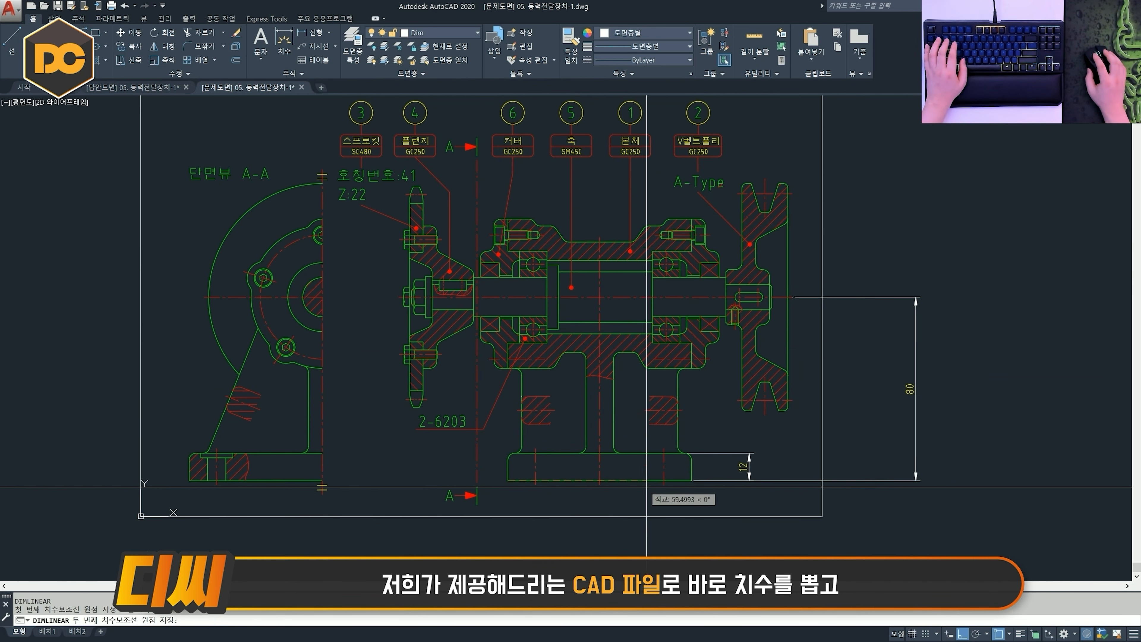
{"action": "left_click", "coordinate": [692, 480]}
{"action": "left_click", "coordinate": [727, 550]}
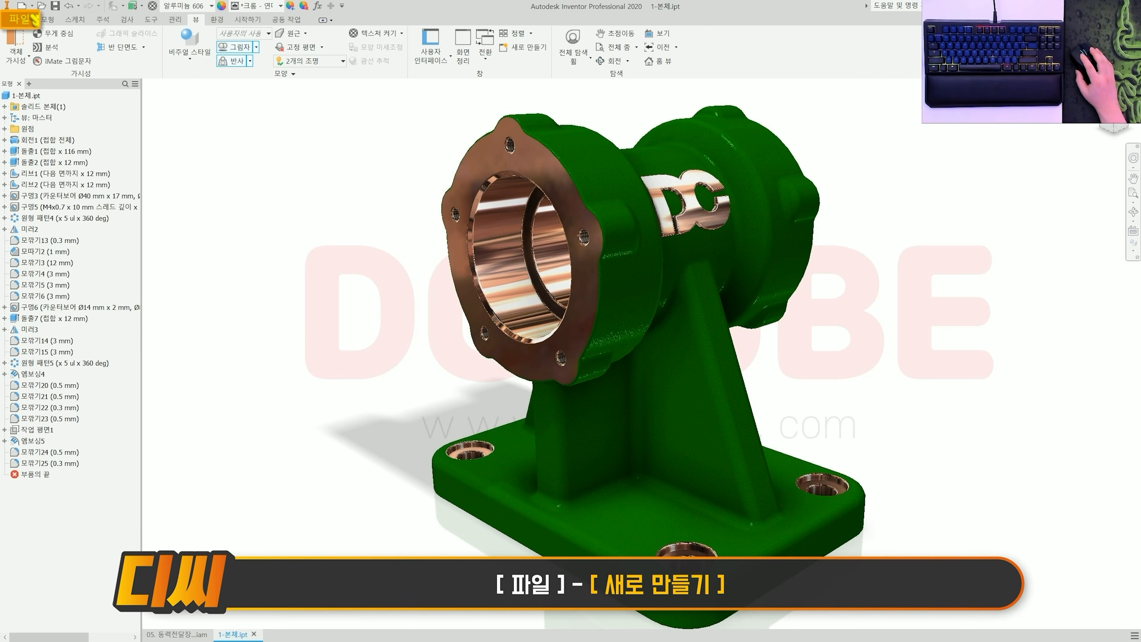
- Switch to Inventor and create a new part file for modelling the body
{"action": "left_click", "coordinate": [17, 19]}
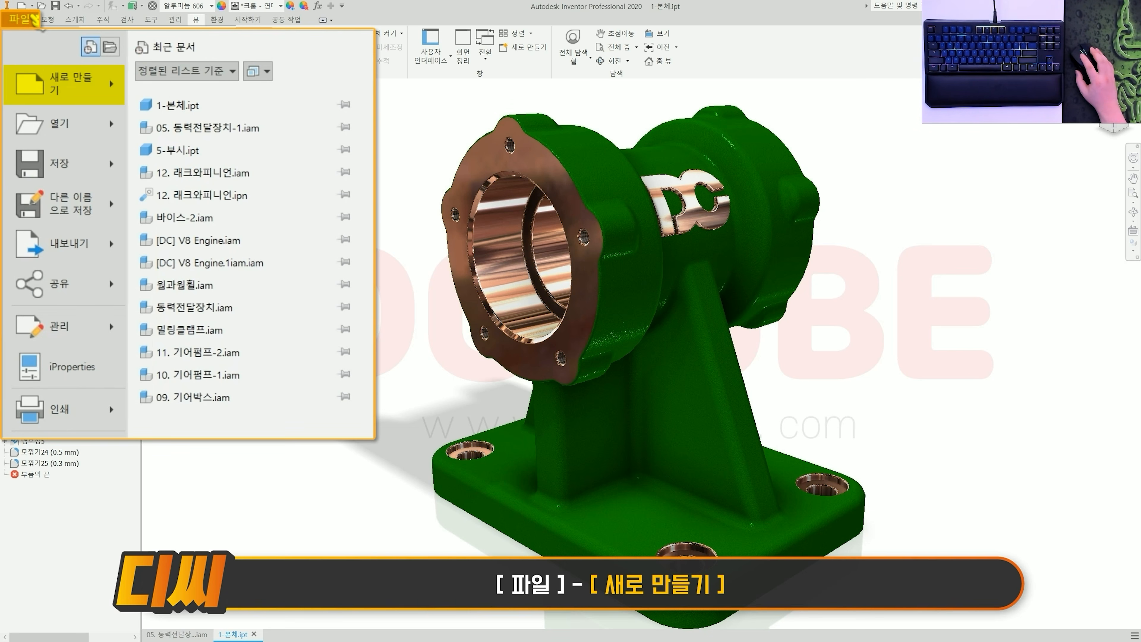
{"action": "left_click", "coordinate": [60, 84]}
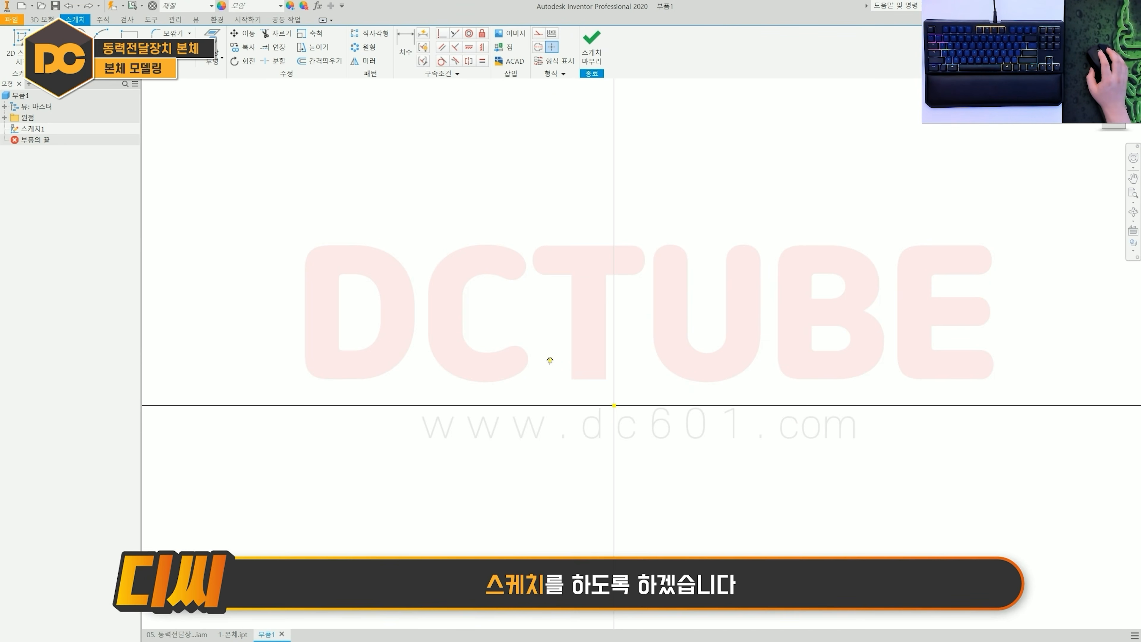
- Sketch a stepped half-profile with lines: up from the origin, left, diagonally up, left again, and down to the horizontal axis
{"action": "left_click", "coordinate": [615, 405]}
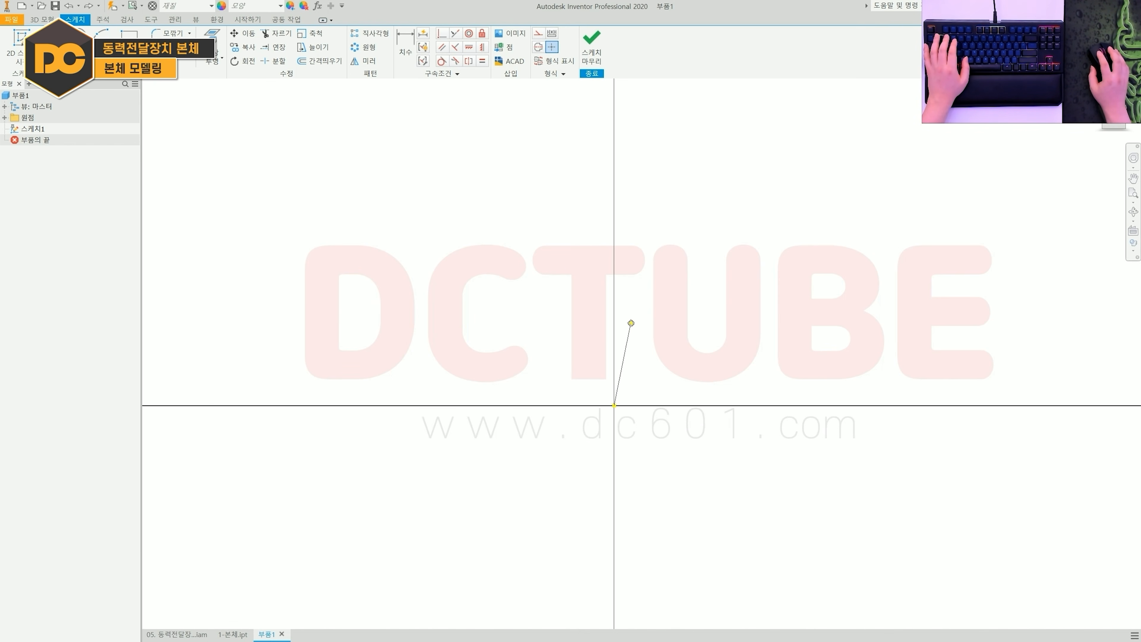
{"action": "left_click", "coordinate": [615, 284]}
{"action": "left_click", "coordinate": [517, 284]}
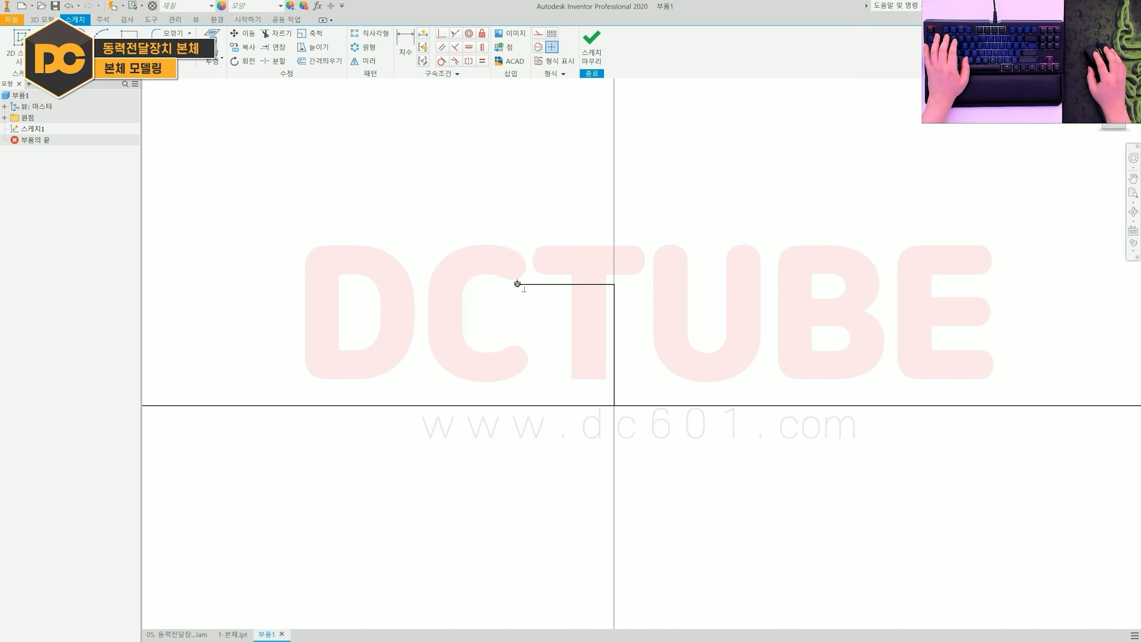
{"action": "left_click", "coordinate": [495, 260]}
{"action": "left_click", "coordinate": [445, 259]}
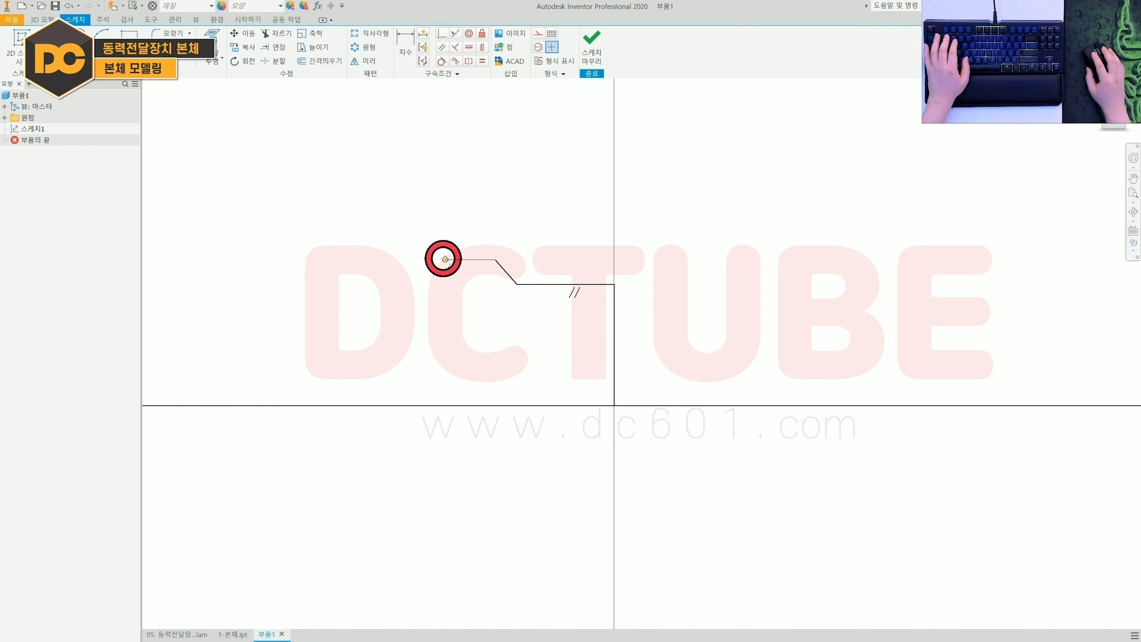
{"action": "left_click", "coordinate": [457, 404]}
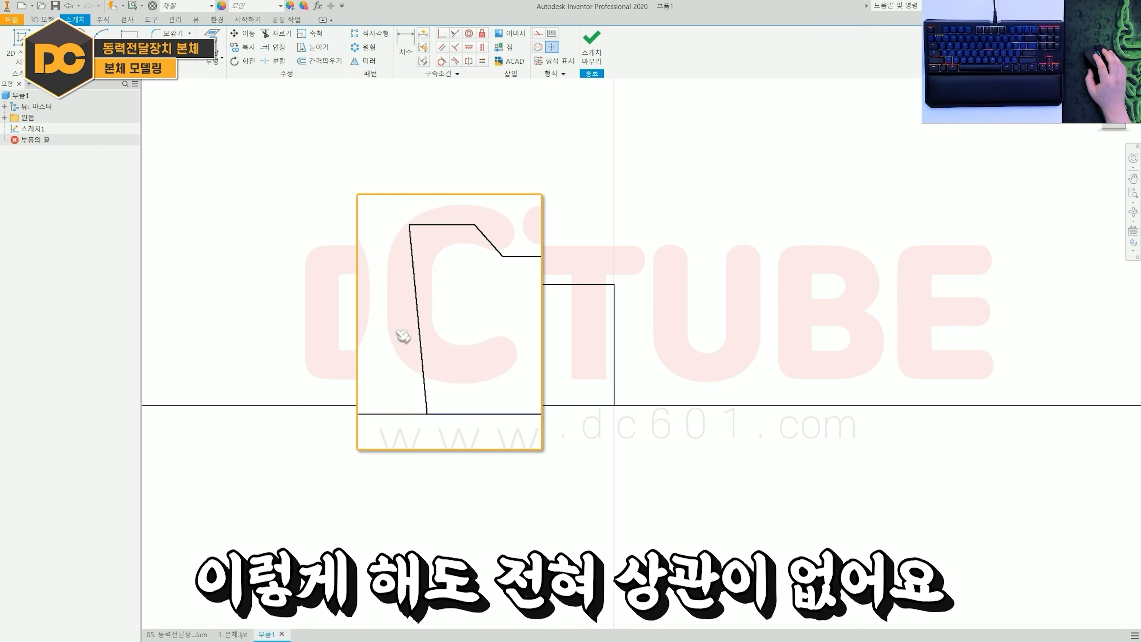
- Apply a vertical constraint to the slanted line that forms the profile's outer end
{"action": "scroll", "coordinate": [429, 347], "scroll_direction": "up", "scroll_amount": 3}
{"action": "left_click_drag", "start_coordinate": [537, 322], "coordinate": [423, 371]}
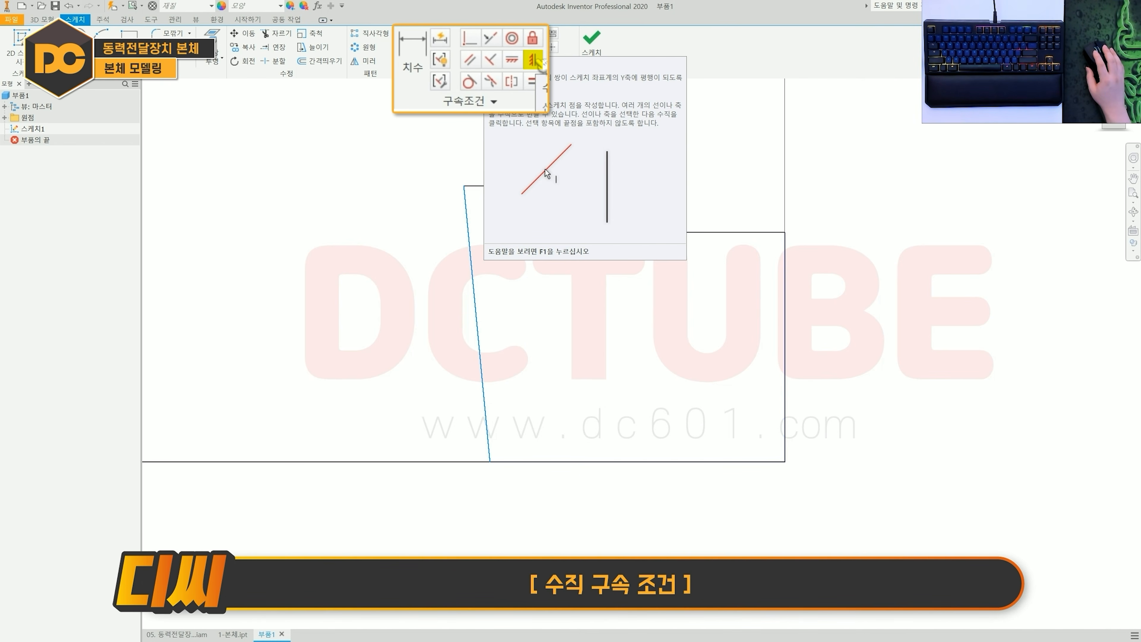
{"action": "left_click", "coordinate": [482, 47]}
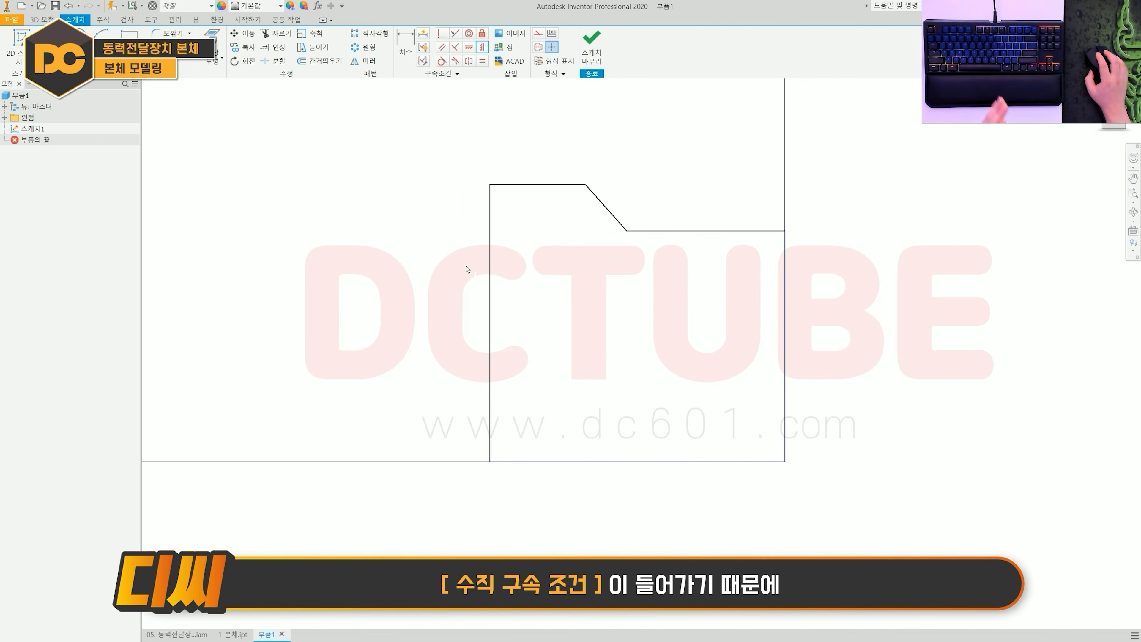
- Select both the profile's horizontal base line and the vertical line through the origin, and convert them to centrelines
{"action": "scroll", "coordinate": [467, 270], "scroll_direction": "down", "scroll_amount": 2}
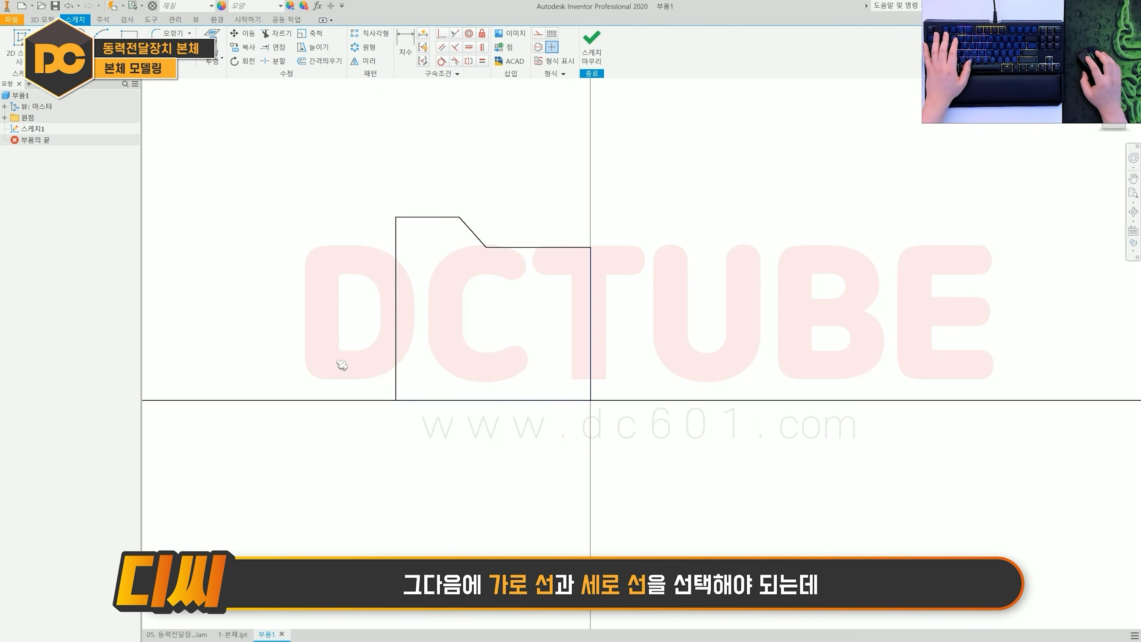
{"action": "left_click_drag", "start_coordinate": [303, 349], "coordinate": [623, 461]}
{"action": "left_click_drag", "start_coordinate": [564, 174], "coordinate": [667, 497]}
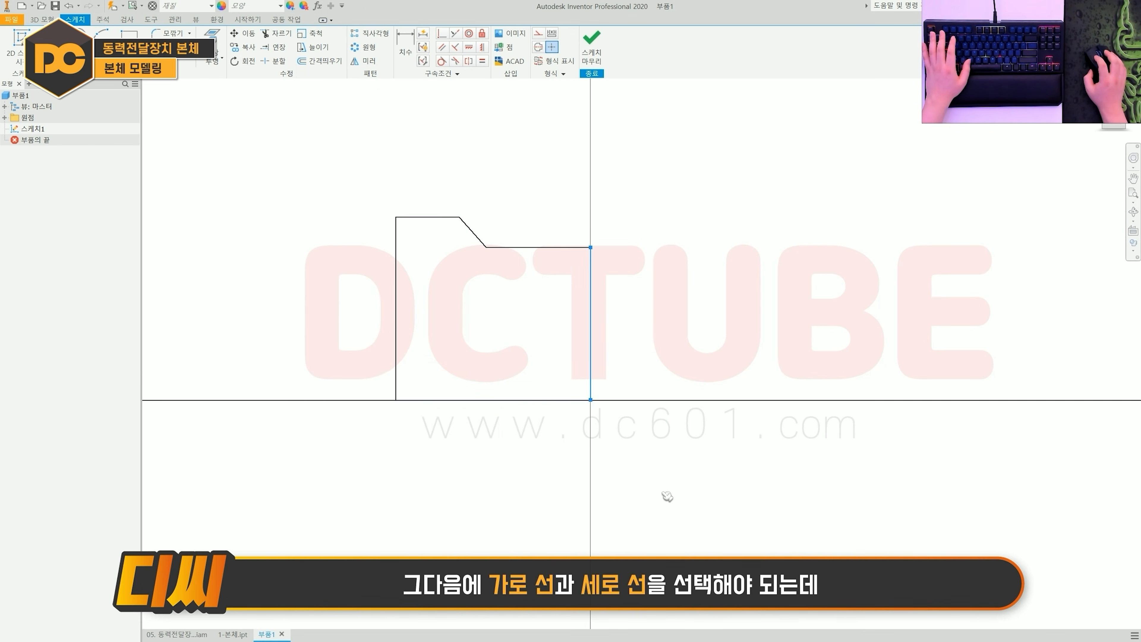
{"action": "left_click_drag", "start_coordinate": [244, 339], "coordinate": [637, 478]}
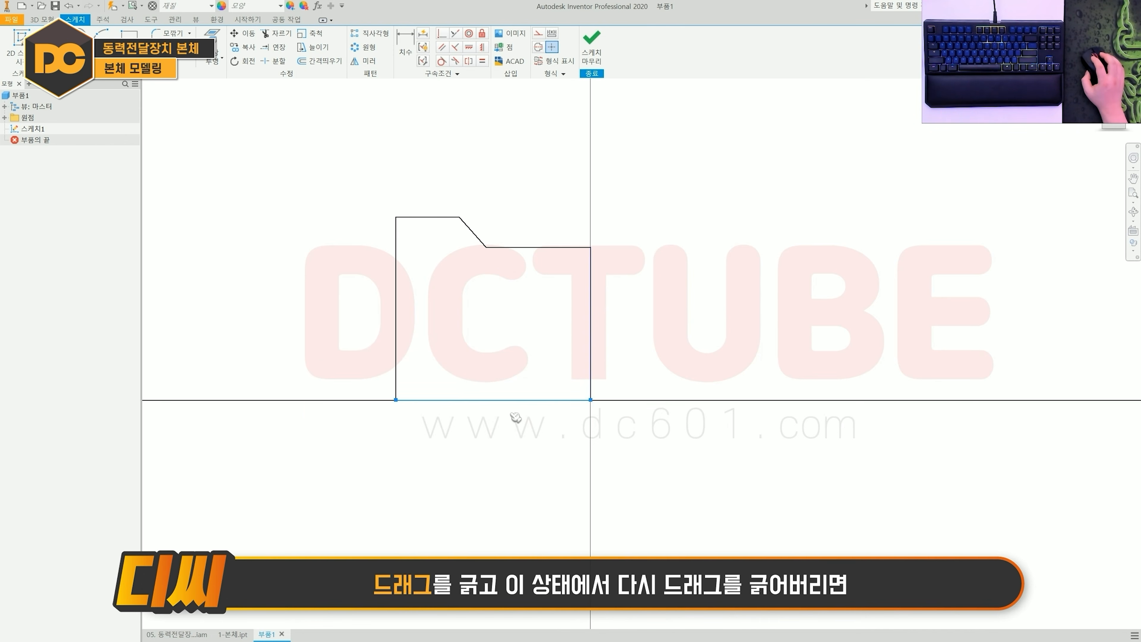
{"action": "left_click_drag", "start_coordinate": [565, 176], "coordinate": [697, 477]}
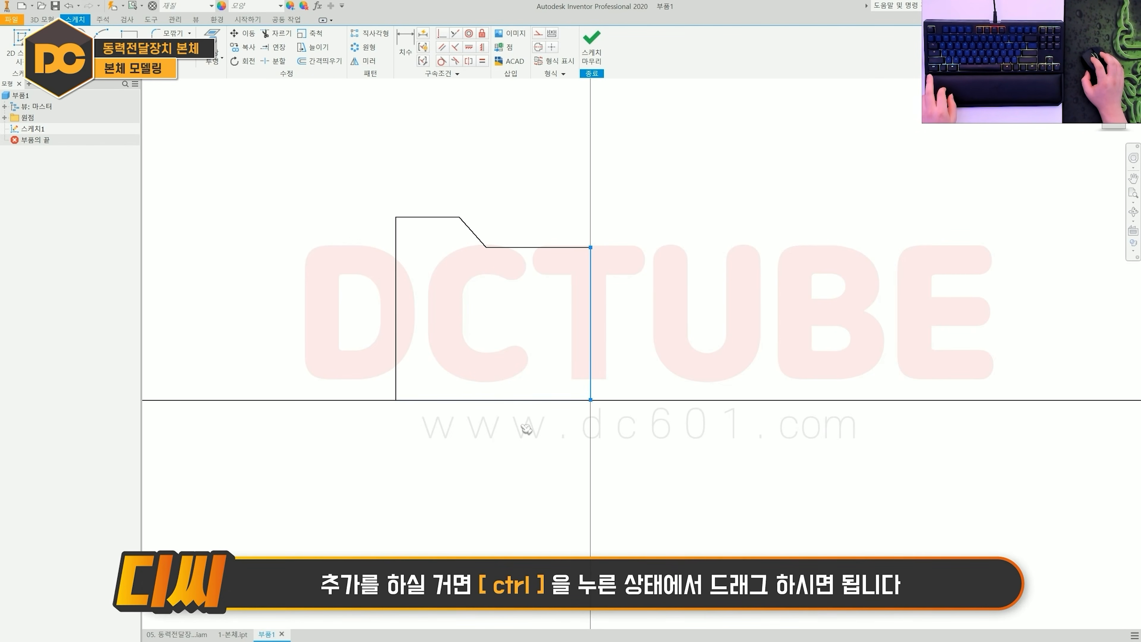
{"action": "left_click_drag", "start_coordinate": [300, 350], "coordinate": [664, 475], "text": "ctrl"}
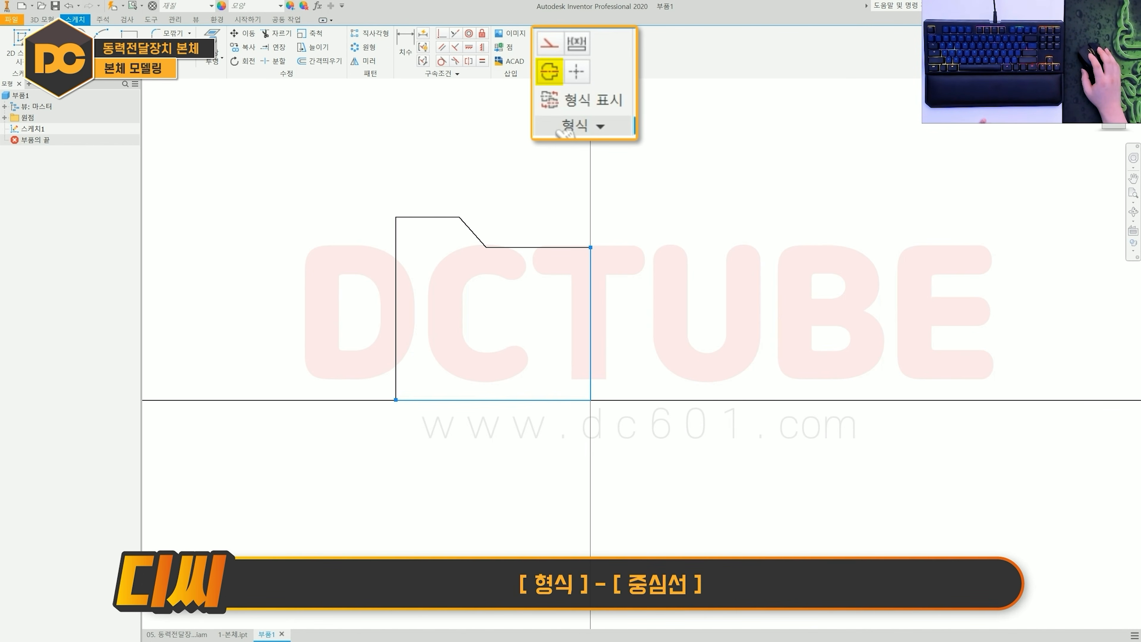
{"action": "left_click", "coordinate": [555, 74]}
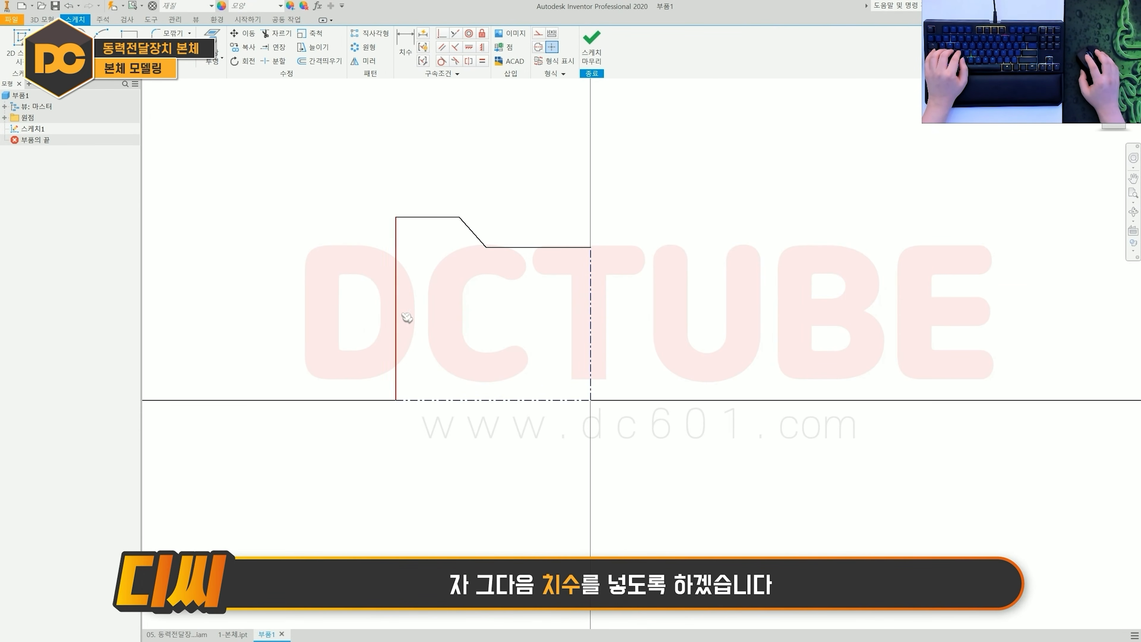
- Dimension the profile's top outer edge as a diameter about the horizontal centreline and set it to 62 mm
{"action": "left_click", "coordinate": [418, 400]}
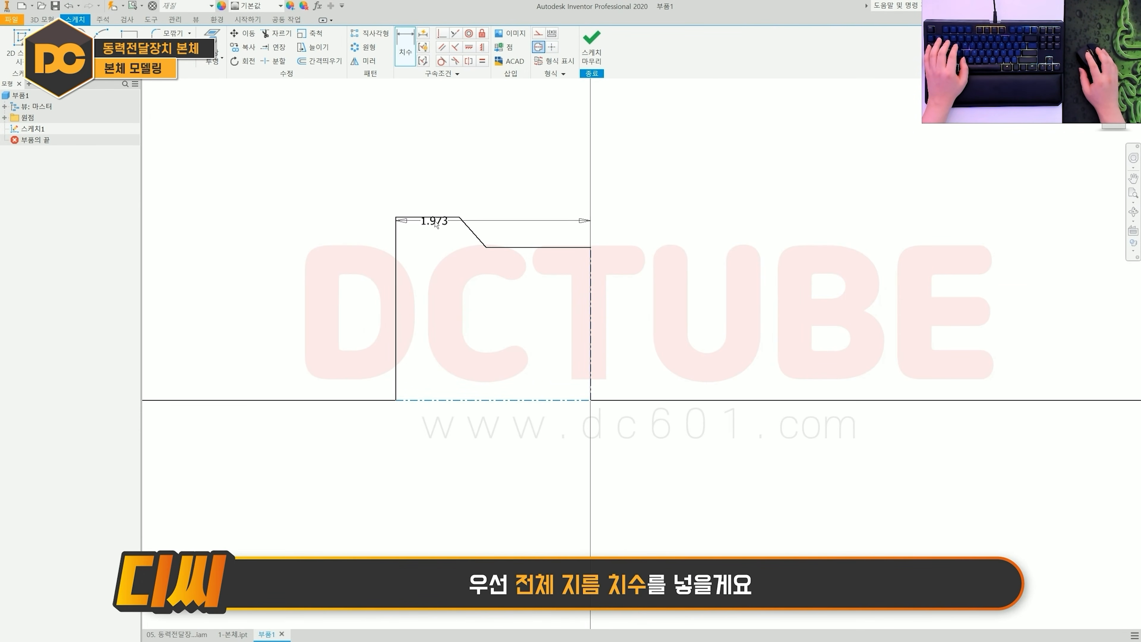
{"action": "left_click", "coordinate": [440, 219]}
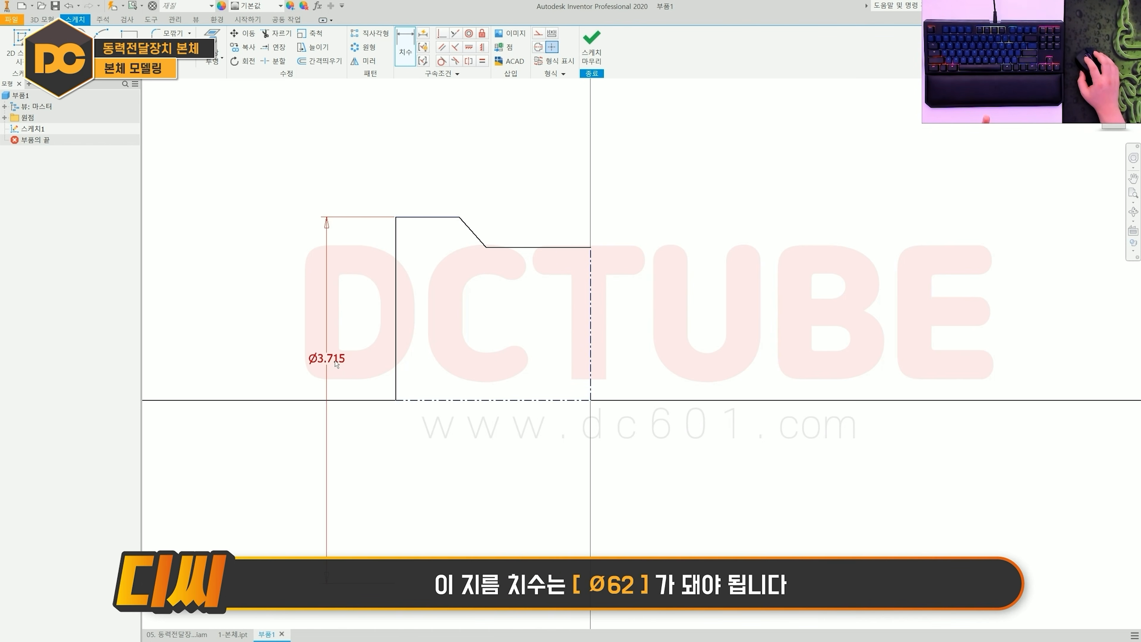
{"action": "left_click", "coordinate": [337, 364]}
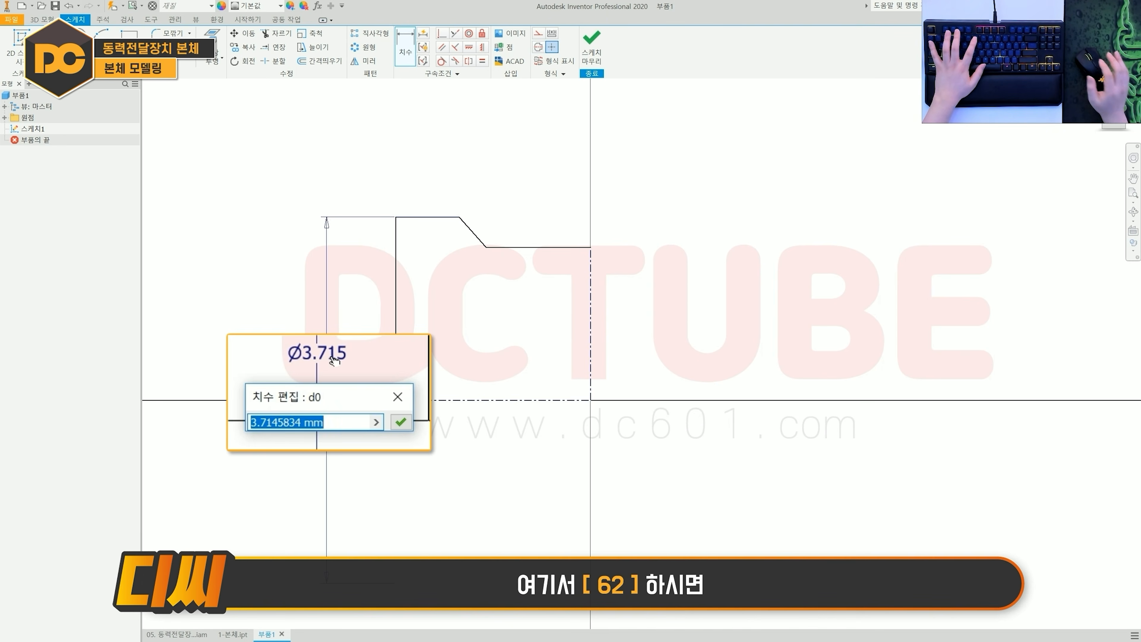
{"action": "type", "text": "62"}
{"action": "key", "text": "Return"}
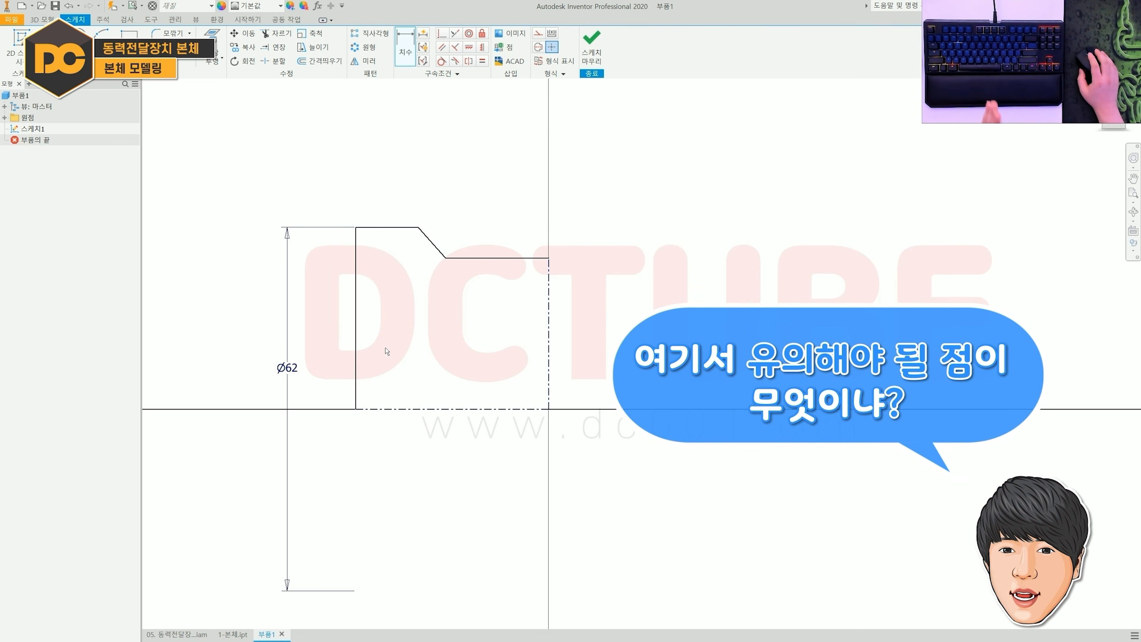
- Undo the 62 mm value and add a diameter dimension from the lower step line to the horizontal centreline
{"action": "key", "text": "ctrl+z"}
{"action": "key", "text": "d"}
{"action": "left_click", "coordinate": [519, 277]}
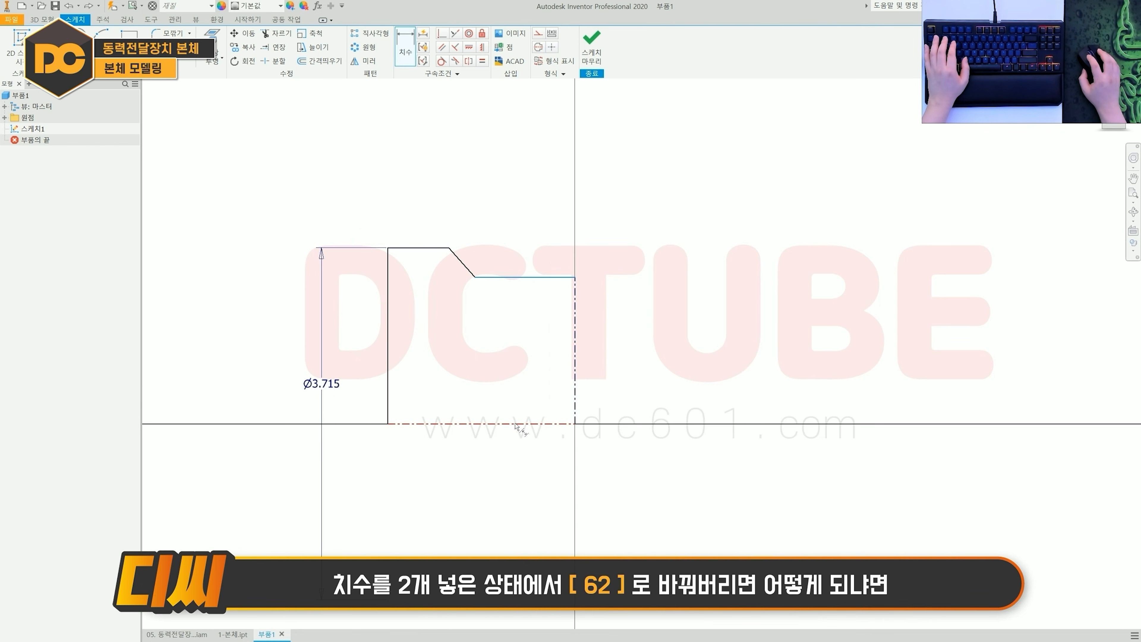
{"action": "left_click", "coordinate": [520, 424]}
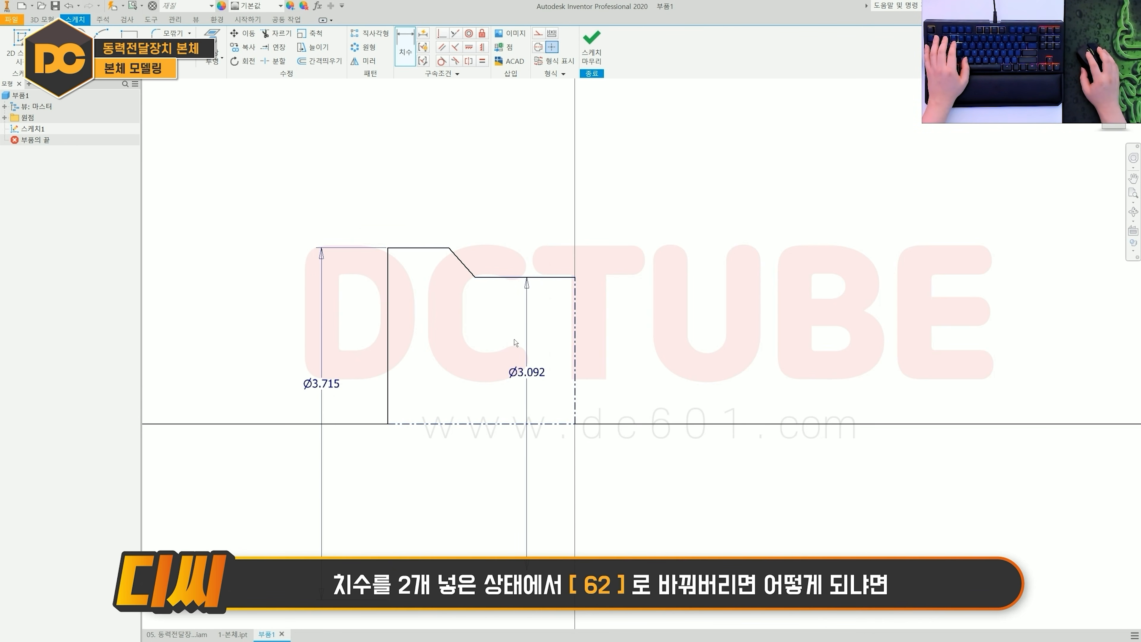
- Try to set the outer diameter to 62 mm while the lower step's diameter dimension is also in place
{"action": "left_click", "coordinate": [328, 384]}
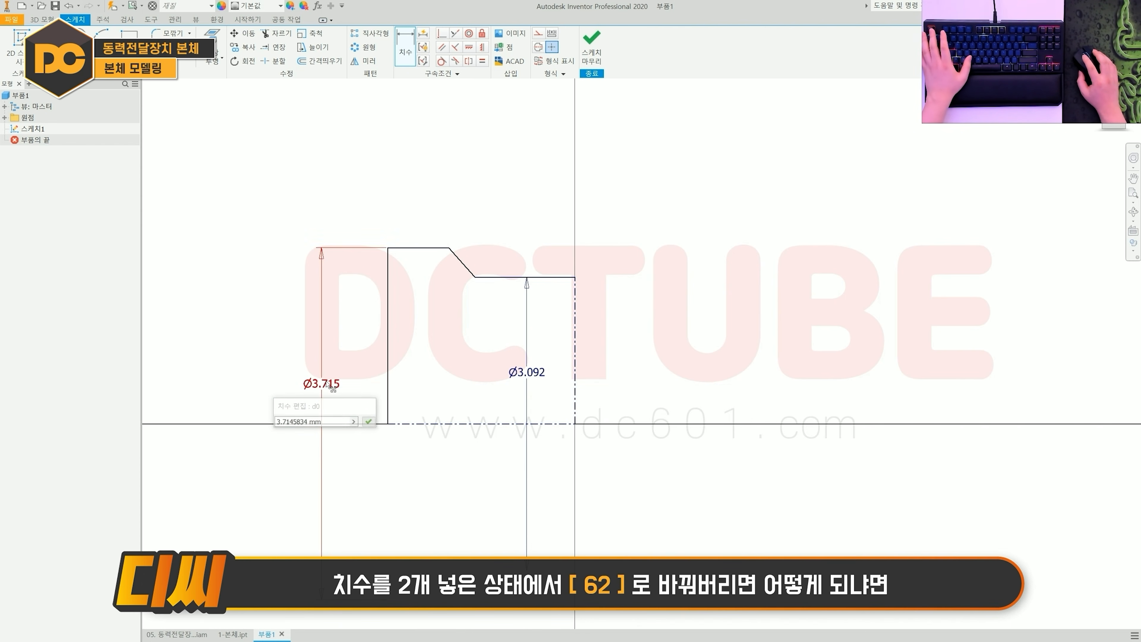
{"action": "key", "text": "Escape"}
{"action": "double_click", "coordinate": [331, 385]}
{"action": "type", "text": "62"}
{"action": "key", "text": "Return"}
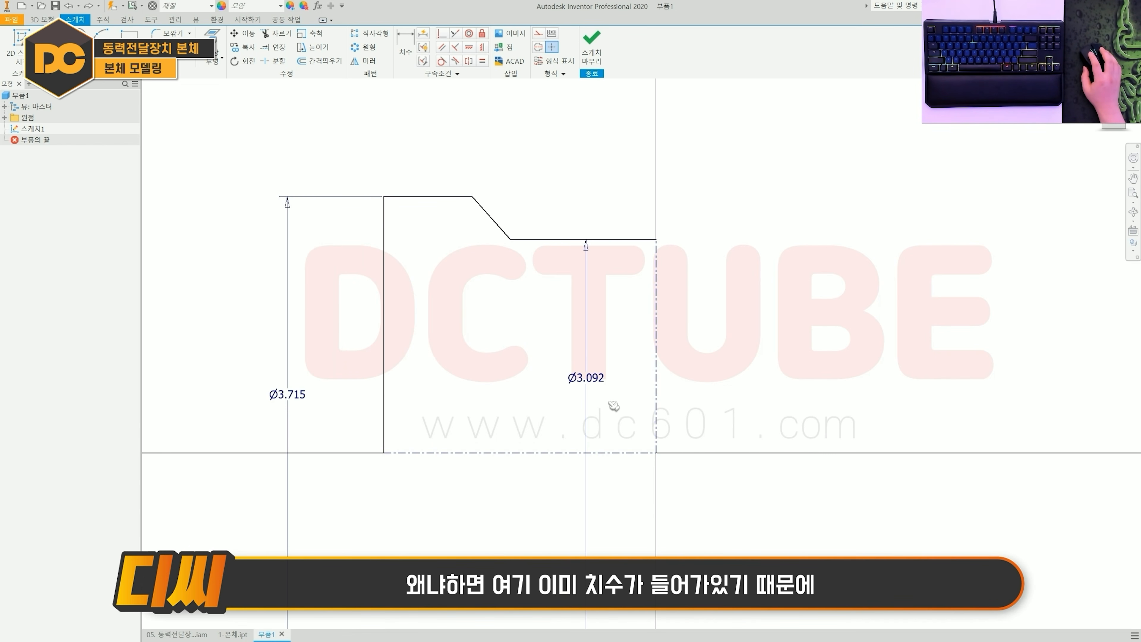
- Delete the lower step's diameter dimension and set the profile's outer diameter to 62 mm
{"action": "left_click", "coordinate": [586, 378]}
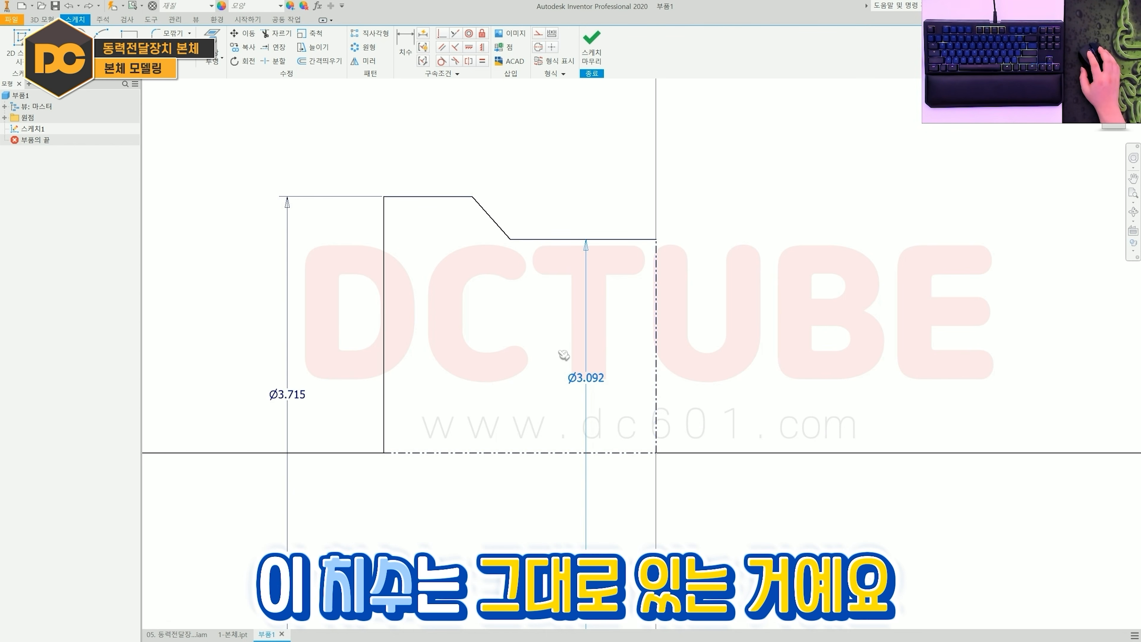
{"action": "key", "text": "Delete"}
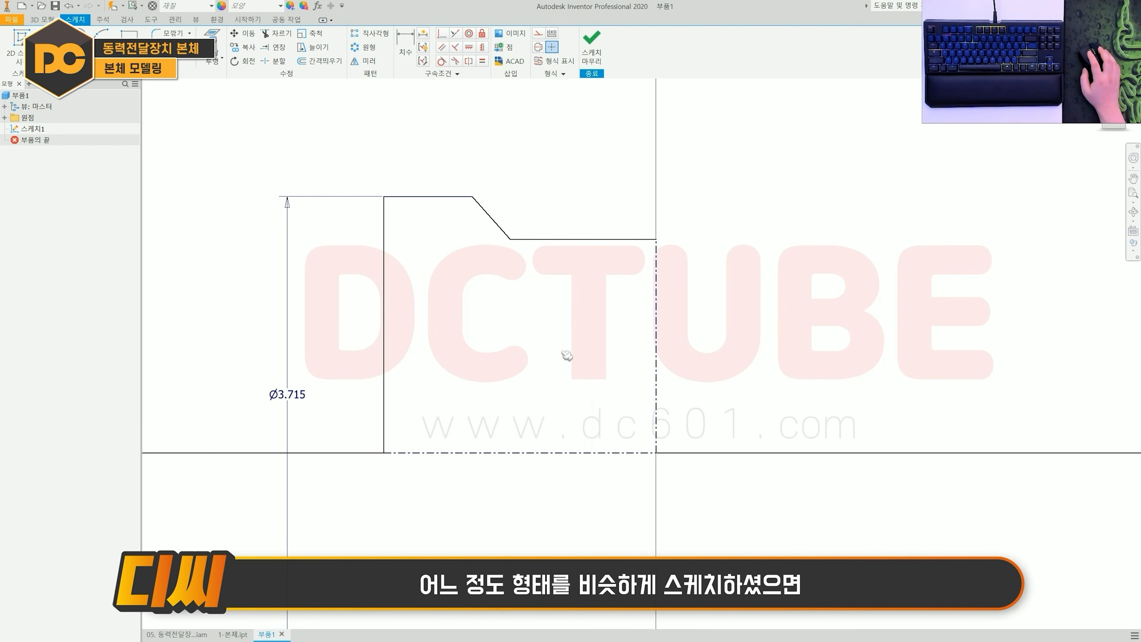
{"action": "middle_click_drag", "start_coordinate": [362, 422], "coordinate": [386, 398]}
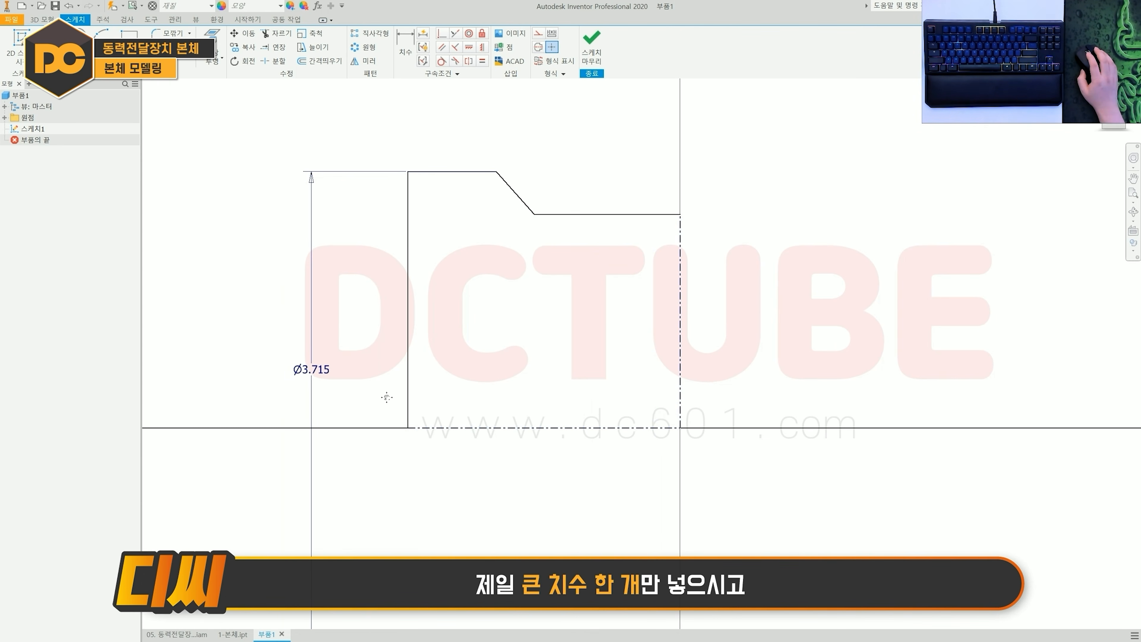
{"action": "double_click", "coordinate": [319, 372]}
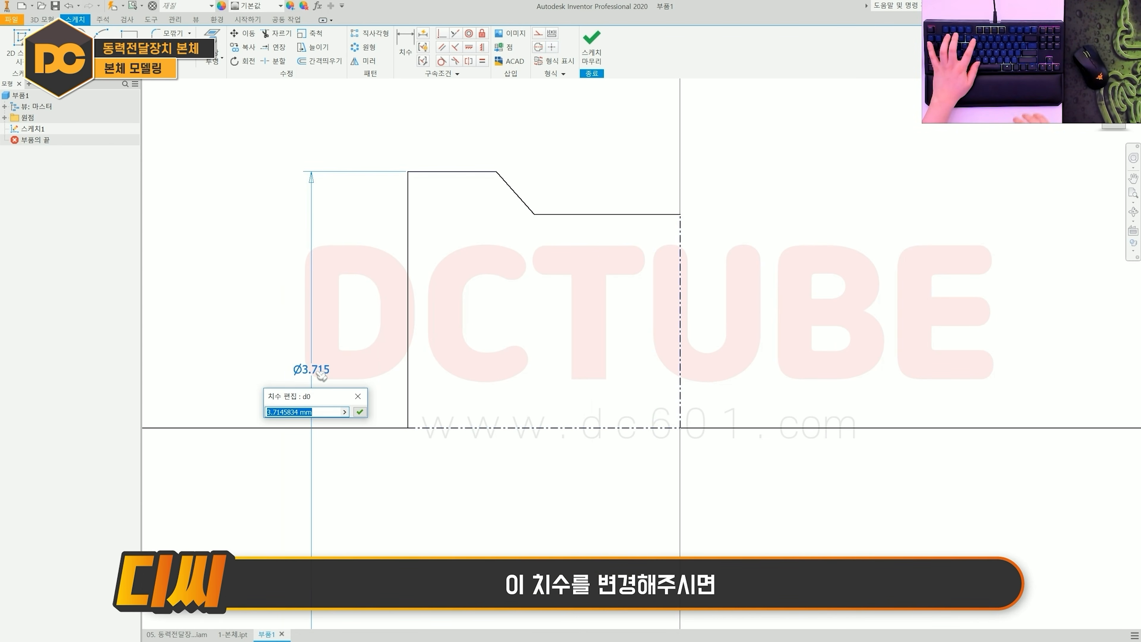
{"action": "type", "text": "62"}
{"action": "key", "text": "Return"}
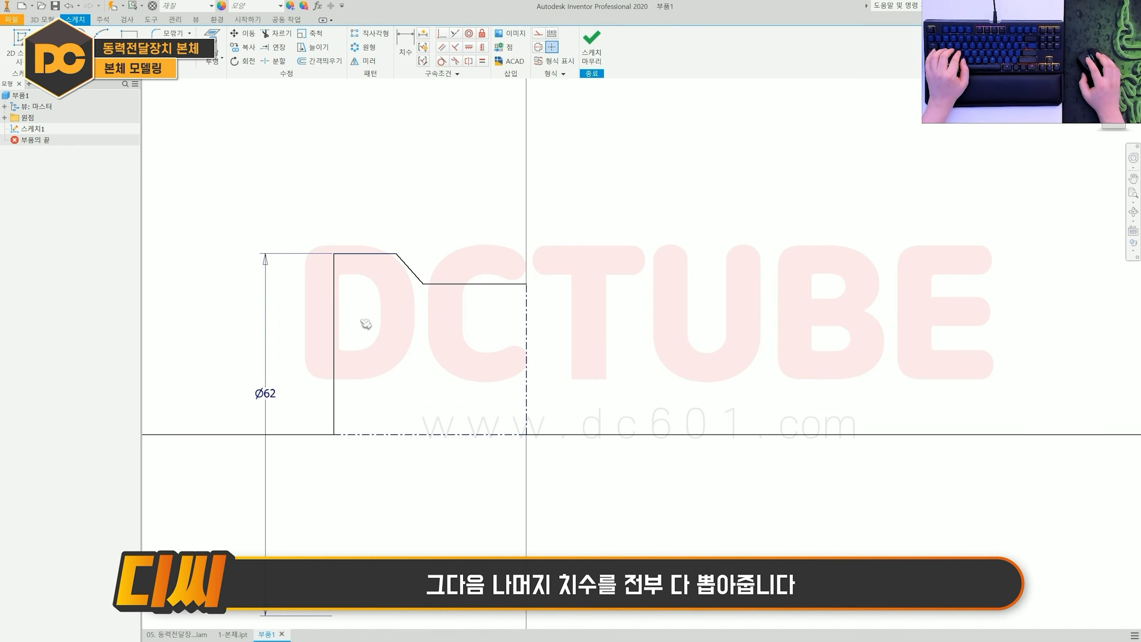
- Add diameter dimensions from the outer vertical edge to the vertical centreline and from the lower step line to the horizontal centreline
{"action": "left_click", "coordinate": [336, 319]}
{"action": "left_click", "coordinate": [527, 333]}
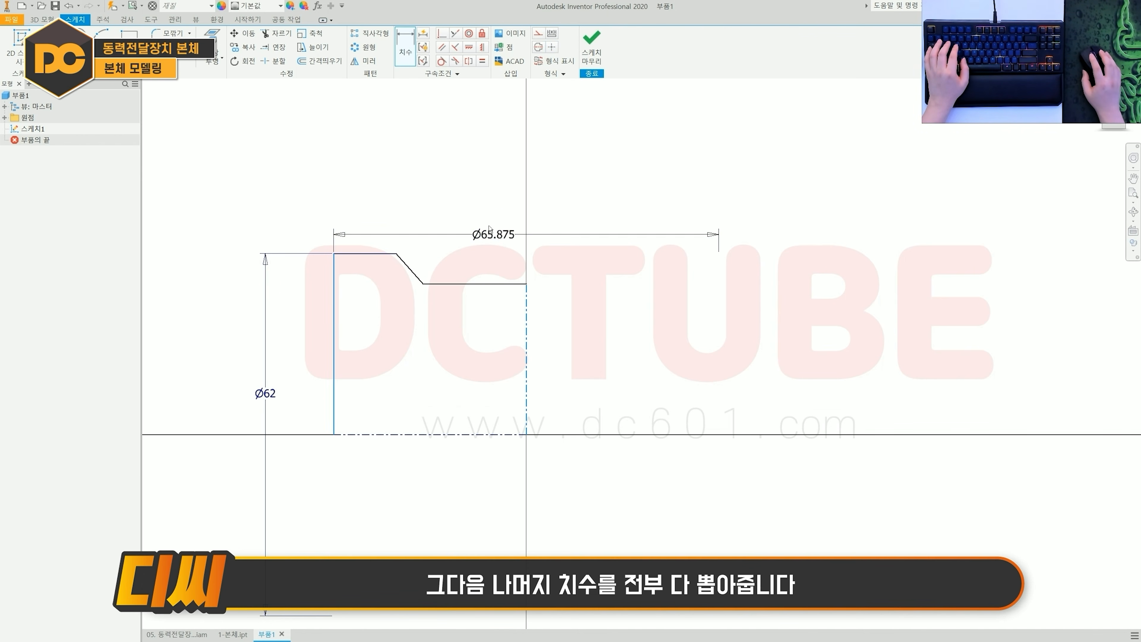
{"action": "left_click", "coordinate": [485, 182]}
{"action": "left_click", "coordinate": [487, 284]}
{"action": "left_click", "coordinate": [475, 434]}
{"action": "left_click", "coordinate": [491, 394]}
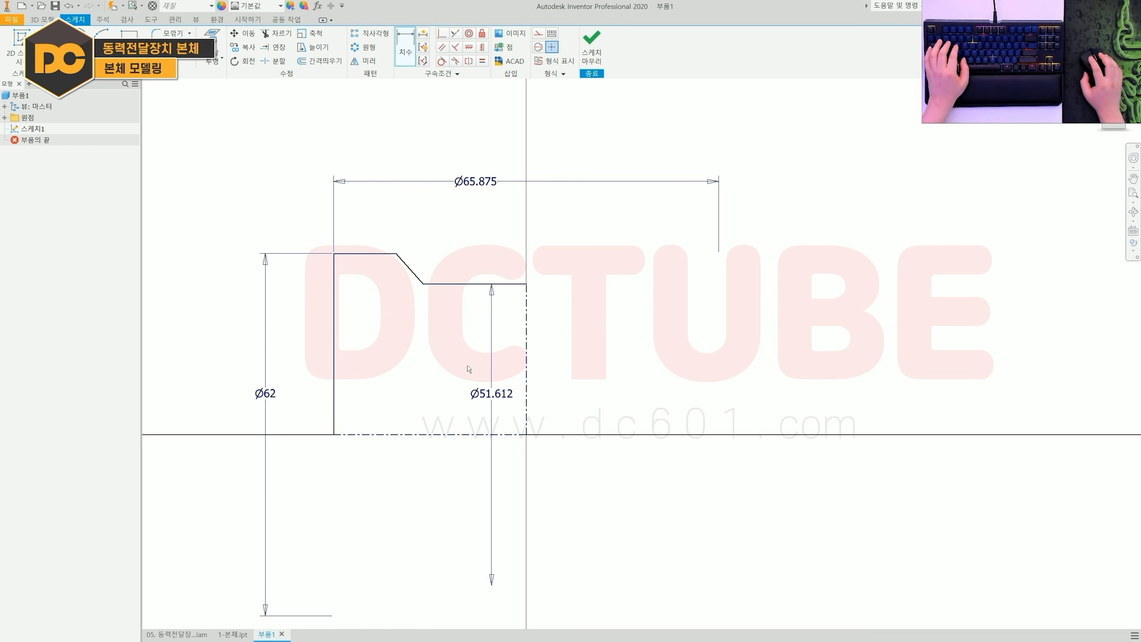
- Dimension the top edge's length and the horizontal distance from the outer vertical edge to the slope's lower end
{"action": "middle_click_drag", "start_coordinate": [435, 329], "coordinate": [462, 331]}
{"action": "left_click", "coordinate": [392, 257]}
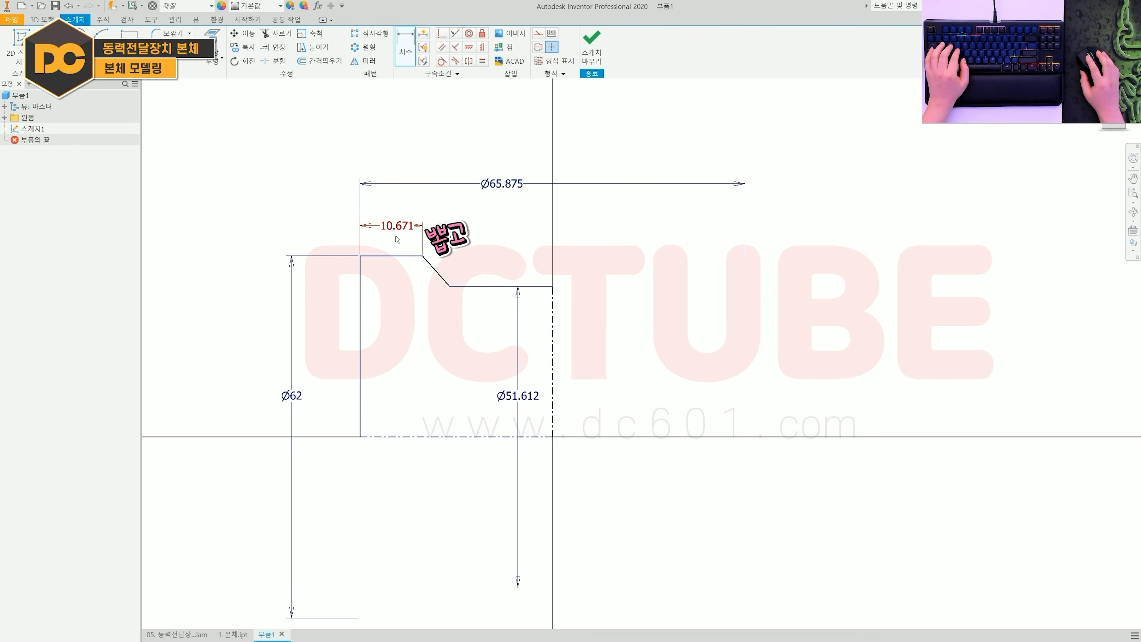
{"action": "left_click", "coordinate": [397, 225]}
{"action": "left_click", "coordinate": [360, 279]}
{"action": "left_click", "coordinate": [449, 285]}
{"action": "left_click", "coordinate": [456, 207]}
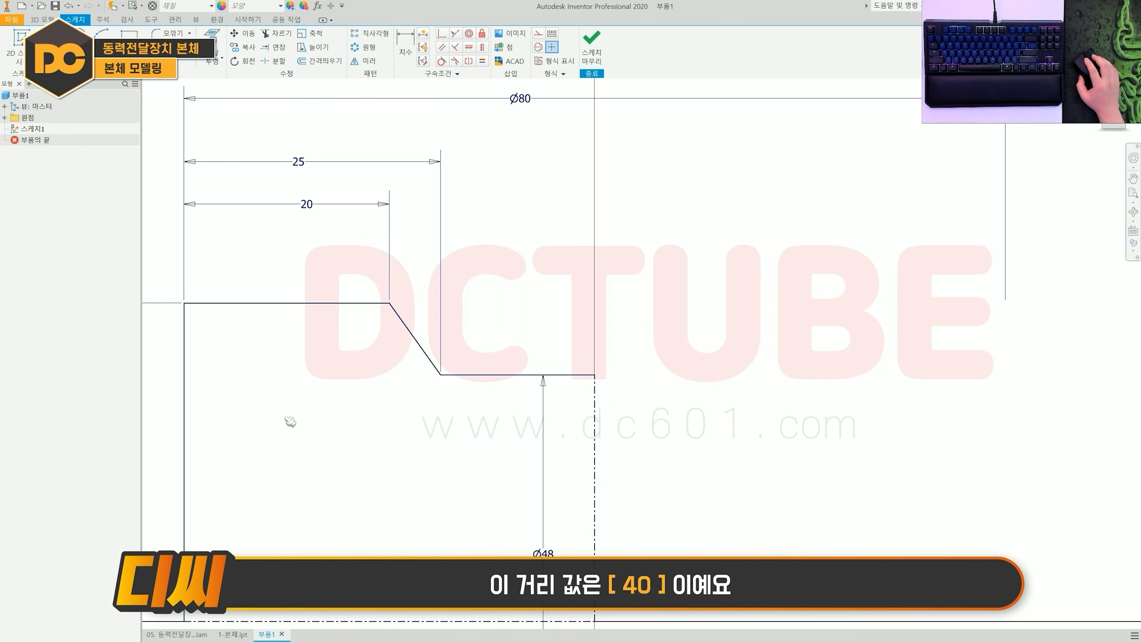
{"action": "middle_click_drag", "start_coordinate": [482, 449], "coordinate": [525, 413]}
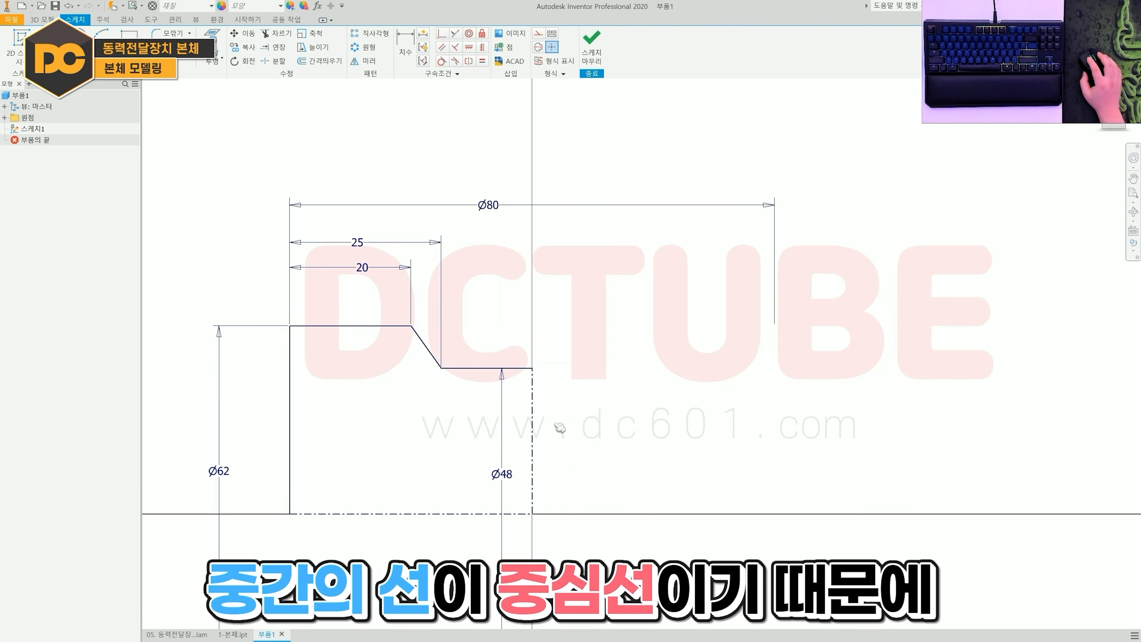
{"action": "left_click_drag", "start_coordinate": [522, 406], "coordinate": [524, 406]}
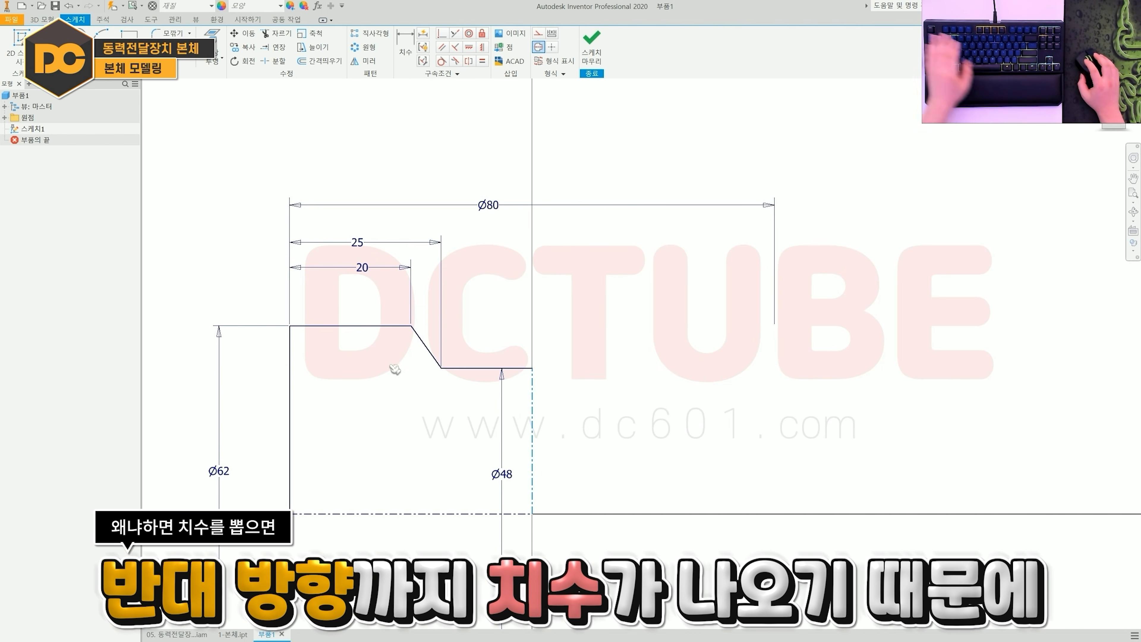
{"action": "key", "text": "d"}
{"action": "left_click", "coordinate": [291, 371]}
{"action": "left_click", "coordinate": [531, 390]}
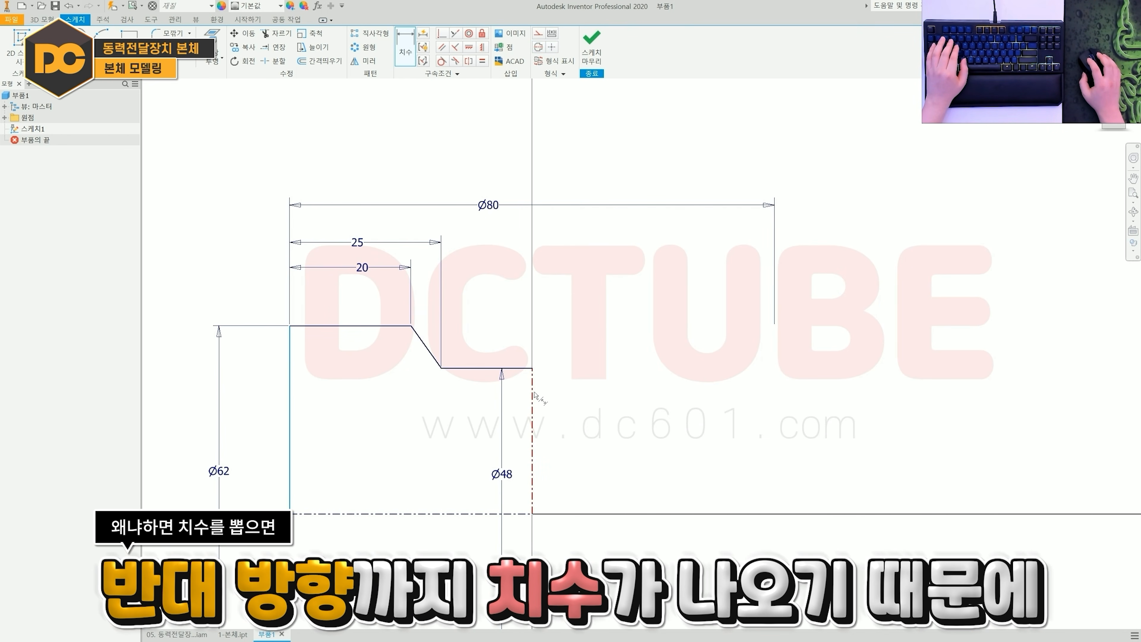
{"action": "key", "text": "Escape"}
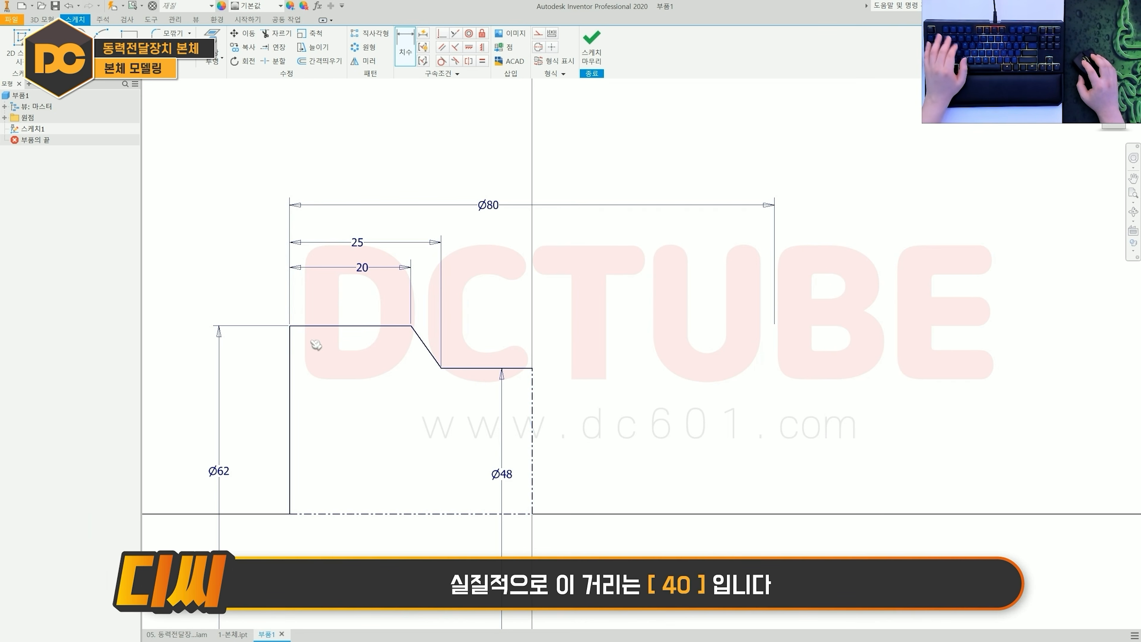
{"action": "key", "text": "Escape"}
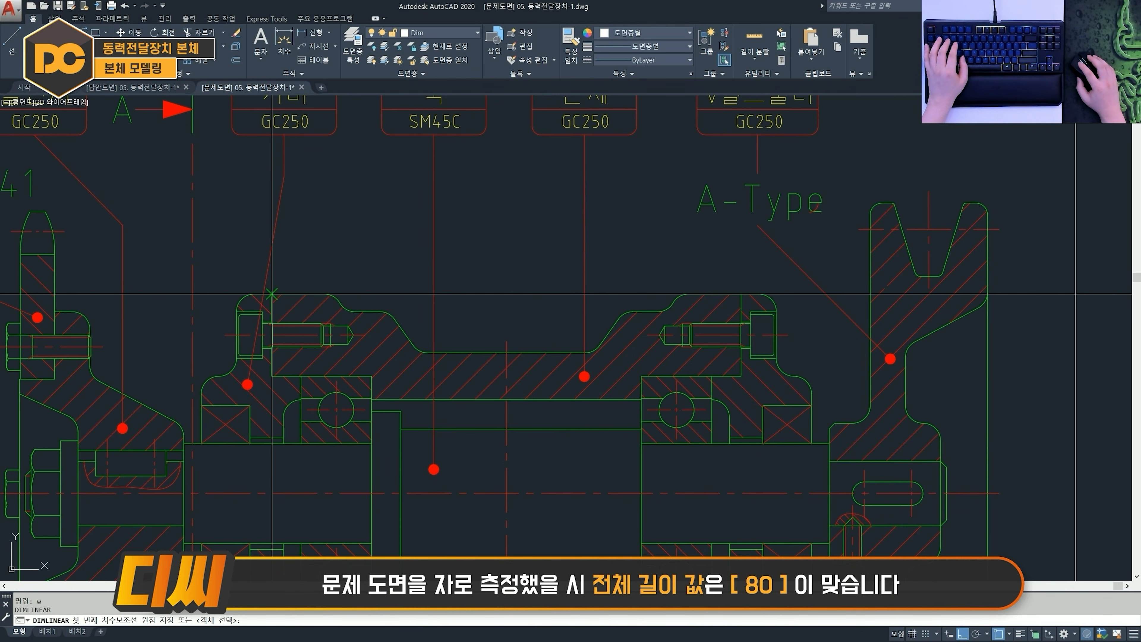
- Switch to the AutoCAD problem drawing and add a horizontal linear dimension across the body's overall length
{"action": "left_click", "coordinate": [273, 290]}
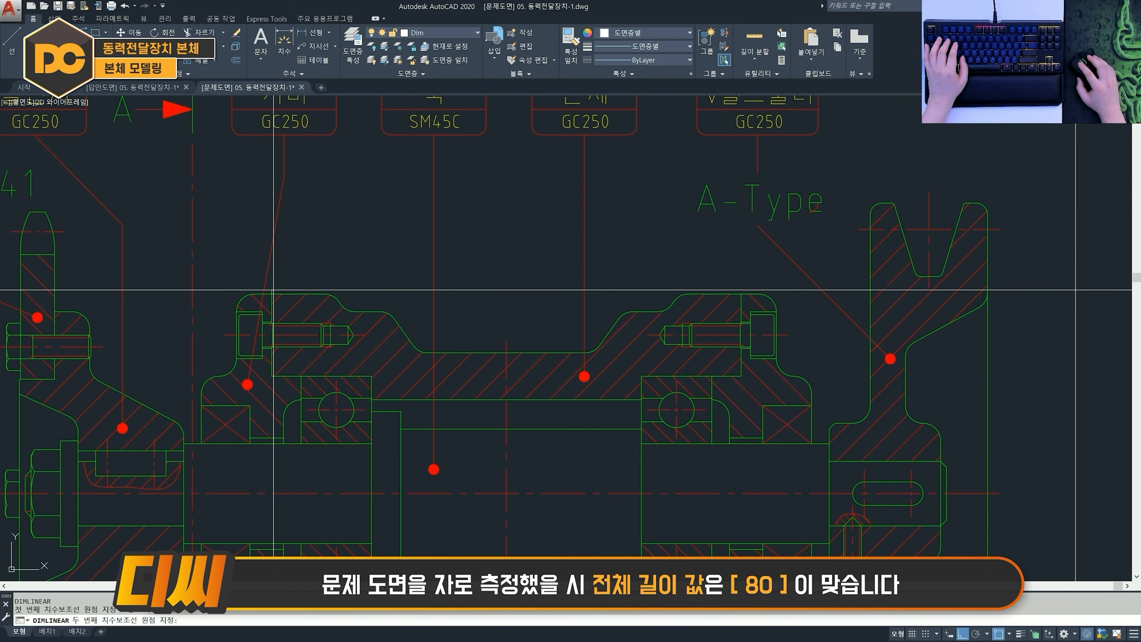
{"action": "left_click", "coordinate": [741, 294]}
{"action": "left_click", "coordinate": [577, 212]}
- Add a vertical linear dimension for the outer diameter of the body's narrow middle section
{"action": "middle_click_drag", "start_coordinate": [550, 314], "coordinate": [567, 244]}
{"action": "middle_click_drag", "start_coordinate": [494, 290], "coordinate": [501, 295]}
{"action": "type", "text": "dli"}
{"action": "key", "text": "space"}
{"action": "left_click", "coordinate": [456, 289]}
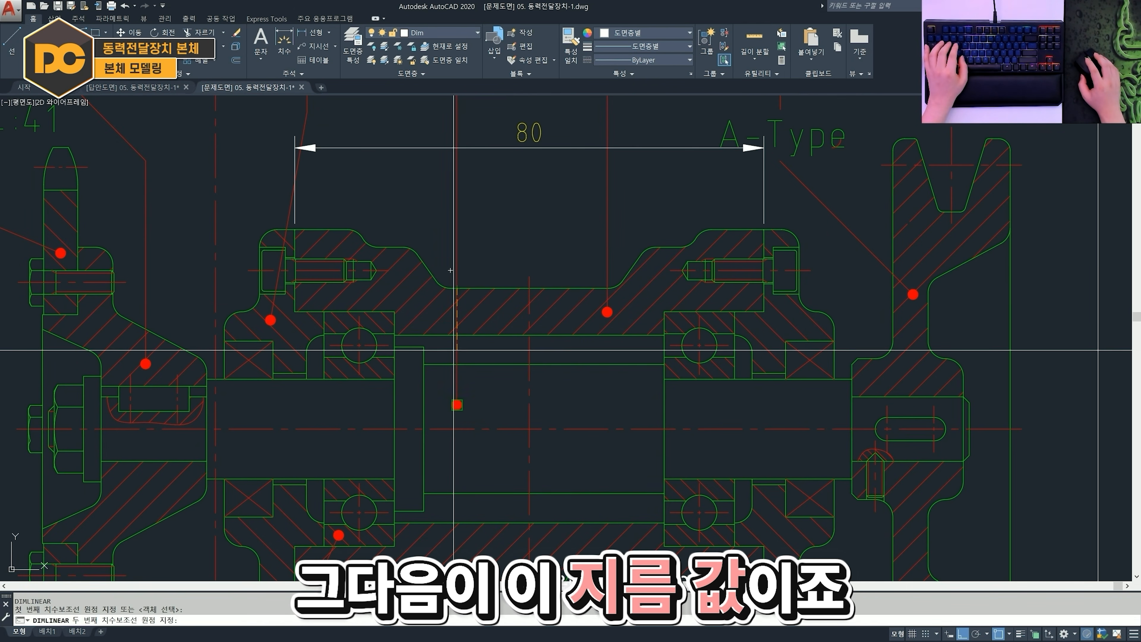
{"action": "middle_click_drag", "start_coordinate": [454, 350], "coordinate": [481, 311]}
{"action": "left_click", "coordinate": [472, 531]}
{"action": "left_click", "coordinate": [540, 374]}
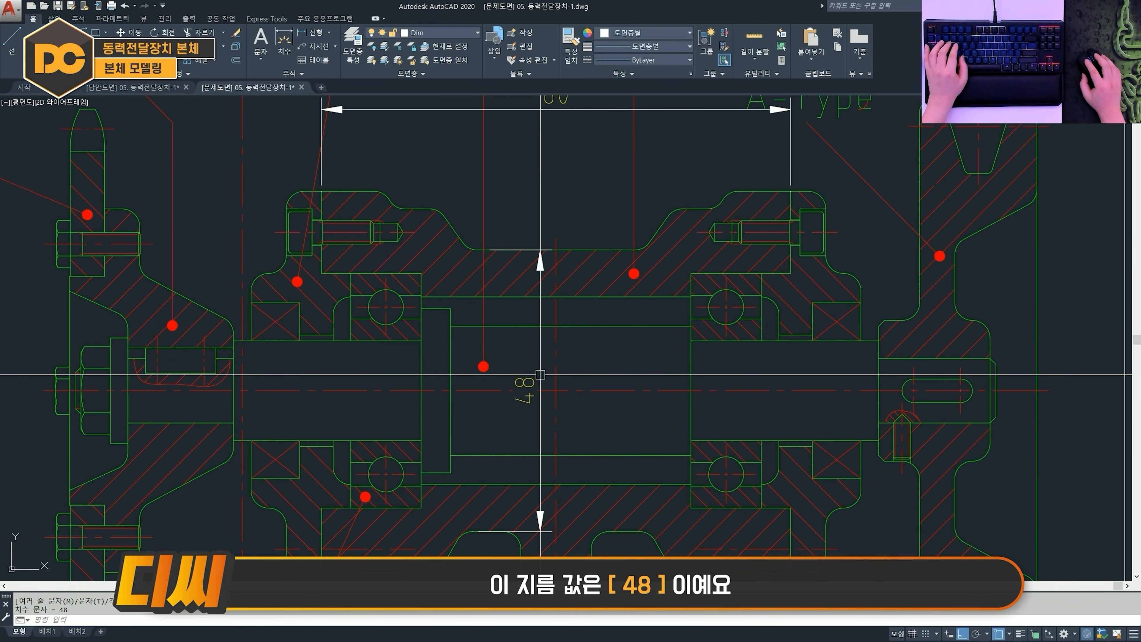
{"action": "left_click", "coordinate": [540, 378]}
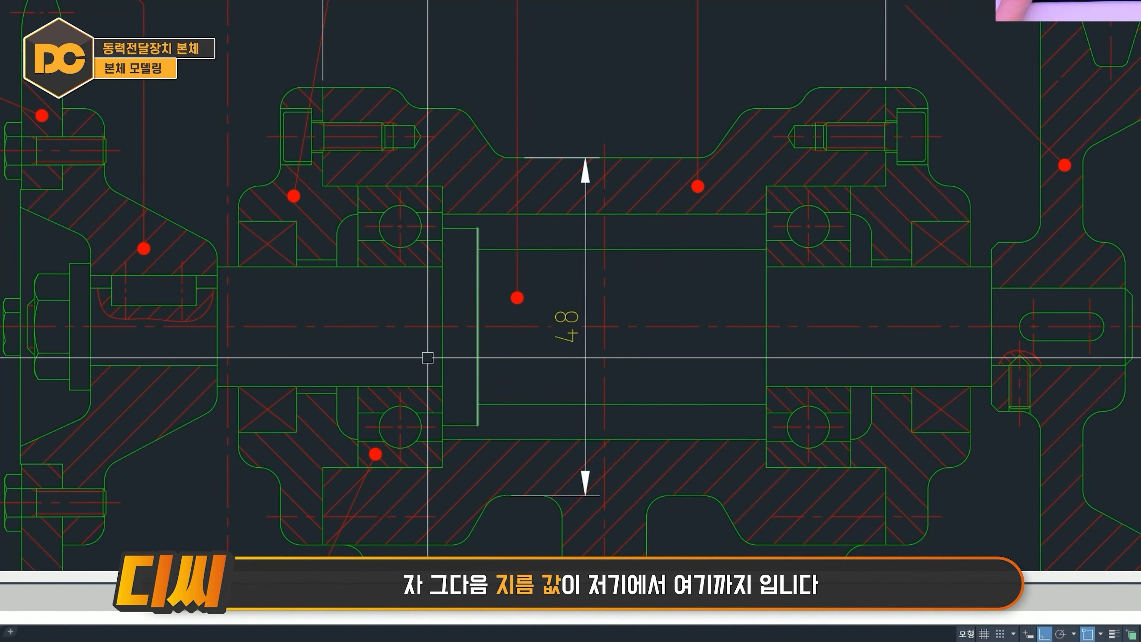
- Add a vertical linear dimension for the outer diameter of the body's thicker end section
{"action": "type", "text": "dli"}
{"action": "key", "text": "space"}
{"action": "left_click", "coordinate": [323, 545]}
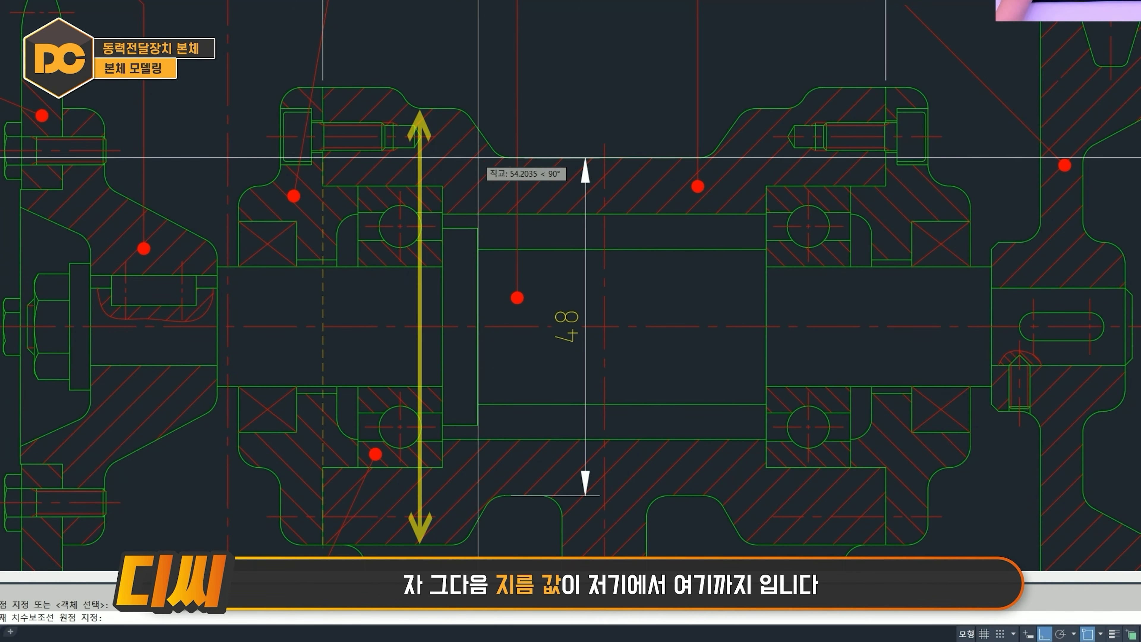
{"action": "left_click", "coordinate": [430, 112]}
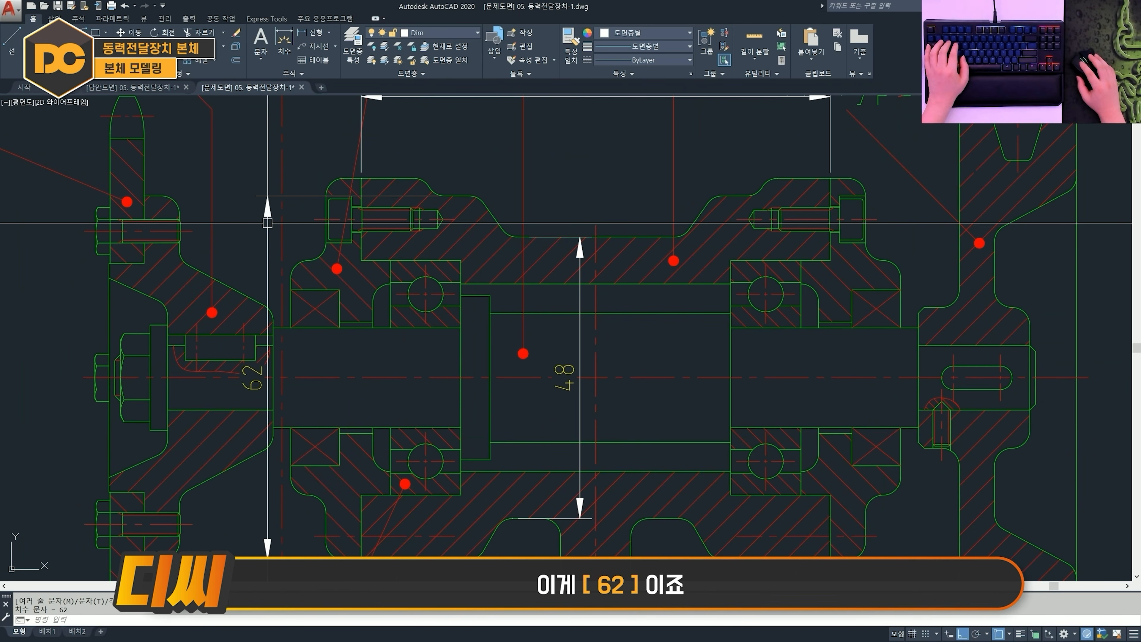
{"action": "left_click", "coordinate": [209, 348]}
- Measure the horizontal distance from the cover's outline to the vertical centreline in section view A-A
{"action": "scroll", "coordinate": [266, 396], "scroll_direction": "down", "scroll_amount": 2}
{"action": "mouse_move", "coordinate": [183, 389]}
{"action": "middle_mouse_down"}
{"action": "mouse_move", "coordinate": [369, 346]}
{"action": "mouse_move", "coordinate": [390, 309]}
{"action": "mouse_move", "coordinate": [544, 302]}
{"action": "middle_mouse_up"}
{"action": "scroll", "coordinate": [373, 269], "scroll_direction": "up", "scroll_amount": 2}
{"action": "middle_click_drag", "start_coordinate": [417, 359], "coordinate": [418, 350]}
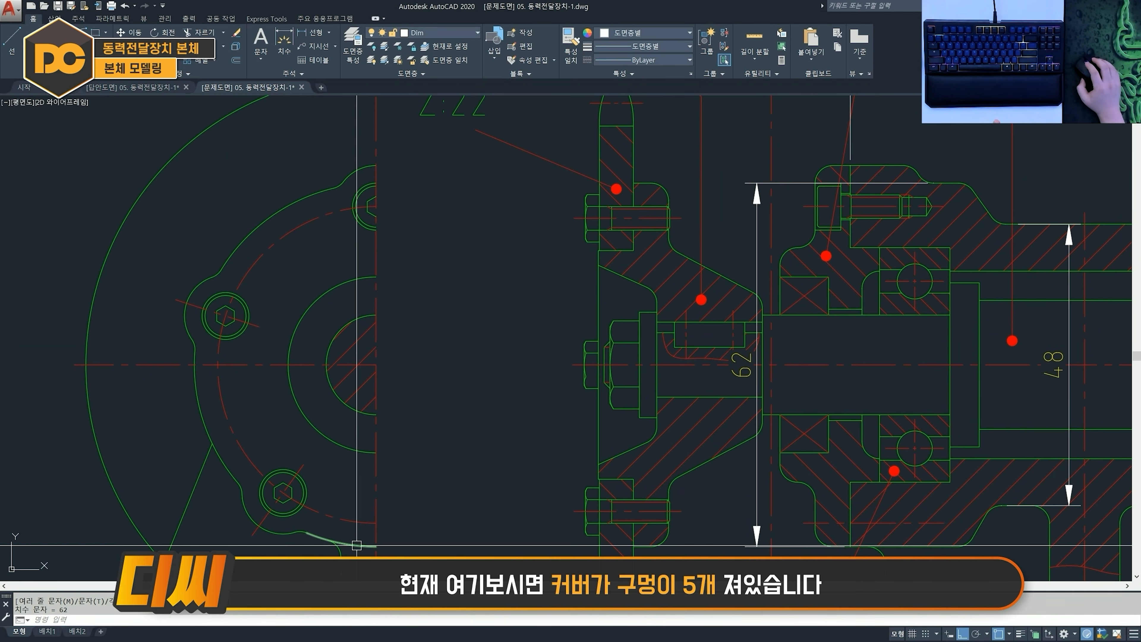
{"action": "scroll", "coordinate": [442, 536], "scroll_direction": "down", "scroll_amount": 2}
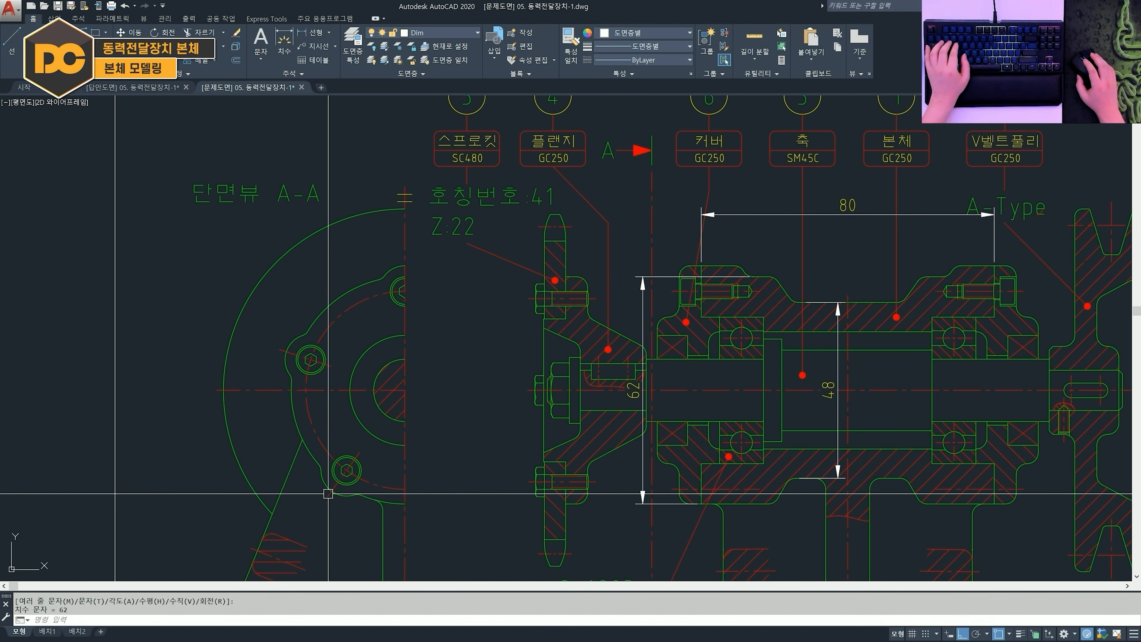
{"action": "scroll", "coordinate": [298, 427], "scroll_direction": "up", "scroll_amount": 1}
{"action": "type", "text": "w"}
{"action": "key", "text": "space"}
{"action": "left_click", "coordinate": [287, 369]}
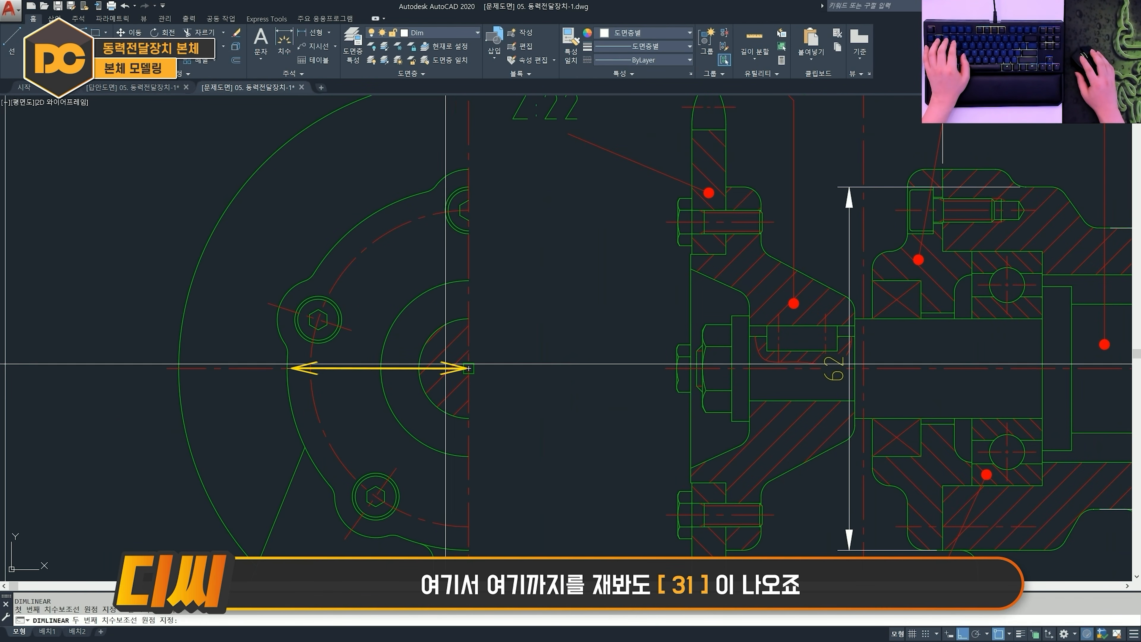
{"action": "left_click", "coordinate": [468, 368]}
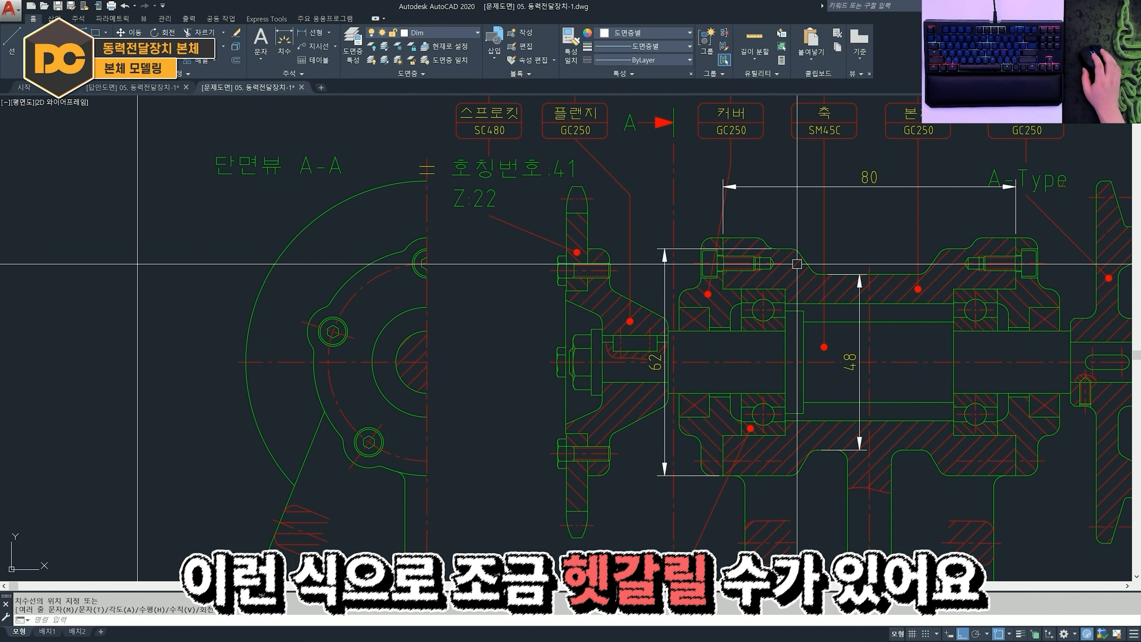
- Switch to the finished 1-본체.ipt model in Inventor and examine the sectioned cylinder and the bolt-hole bosses around its end
{"action": "scroll", "coordinate": [580, 298], "scroll_direction": "up", "scroll_amount": 2}
{"action": "scroll", "coordinate": [830, 344], "scroll_direction": "up", "scroll_amount": 1}
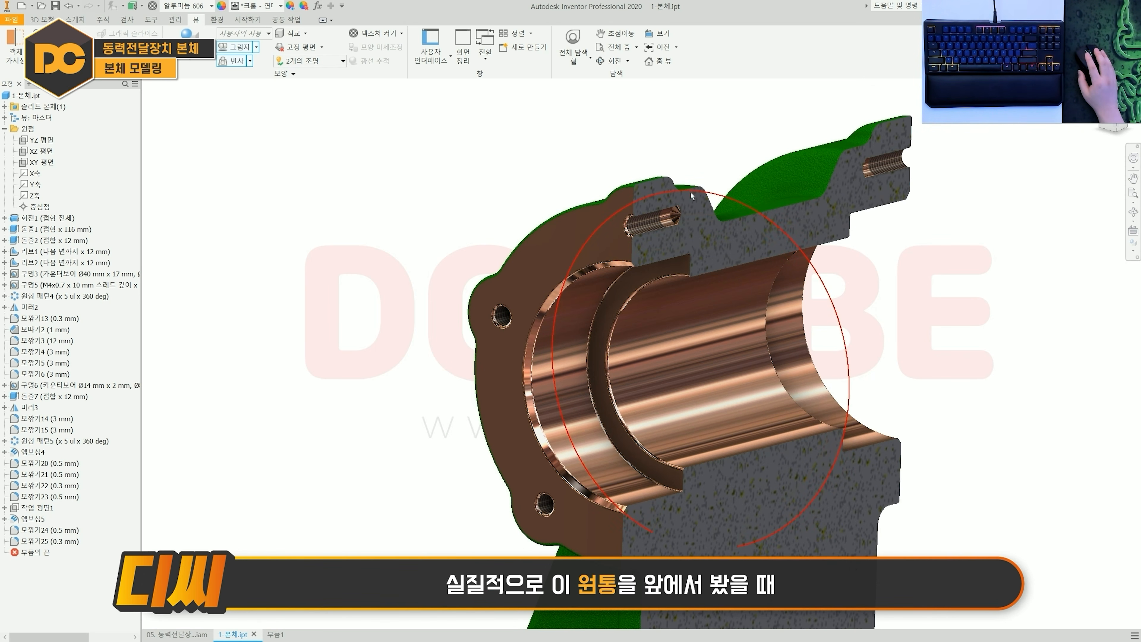
{"action": "middle_click_drag", "start_coordinate": [718, 285], "coordinate": [779, 504], "text": "shift"}
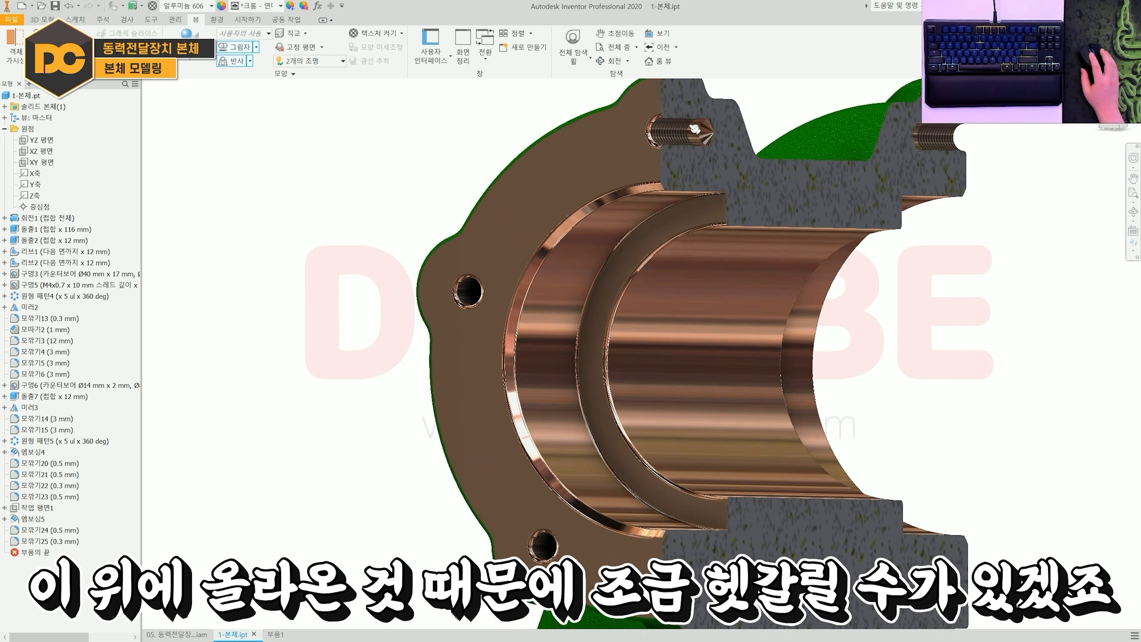
{"action": "scroll", "coordinate": [684, 144], "scroll_direction": "up", "scroll_amount": 5}
{"action": "scroll", "coordinate": [683, 143], "scroll_direction": "down", "scroll_amount": 5}
{"action": "middle_click_drag", "start_coordinate": [683, 144], "coordinate": [775, 350], "text": "shift"}
{"action": "scroll", "coordinate": [619, 212], "scroll_direction": "down", "scroll_amount": 4}
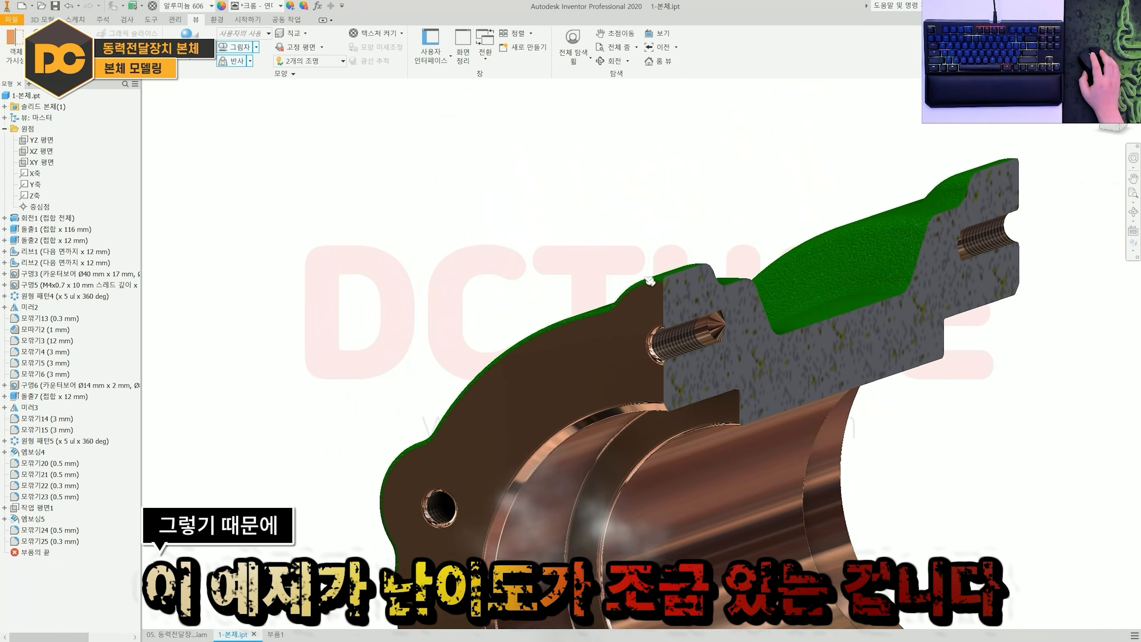
- In the AutoCAD section view, add horizontal linear dimensions from the body's end face to the start and end of the slope
{"action": "middle_click_drag", "start_coordinate": [711, 499], "coordinate": [711, 412]}
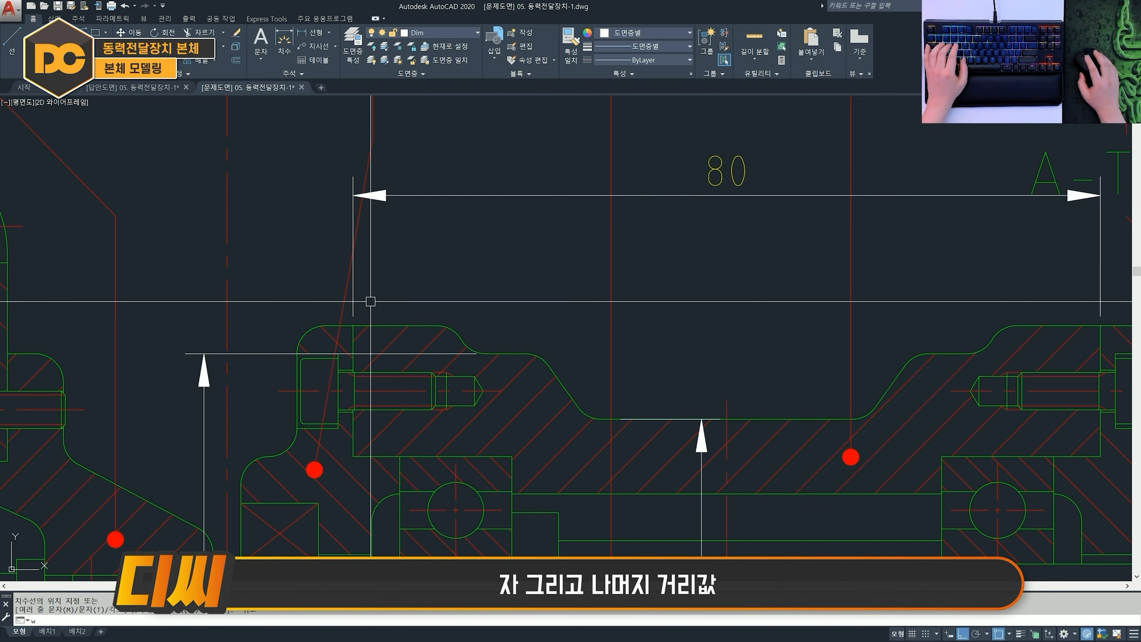
{"action": "key", "text": "space"}
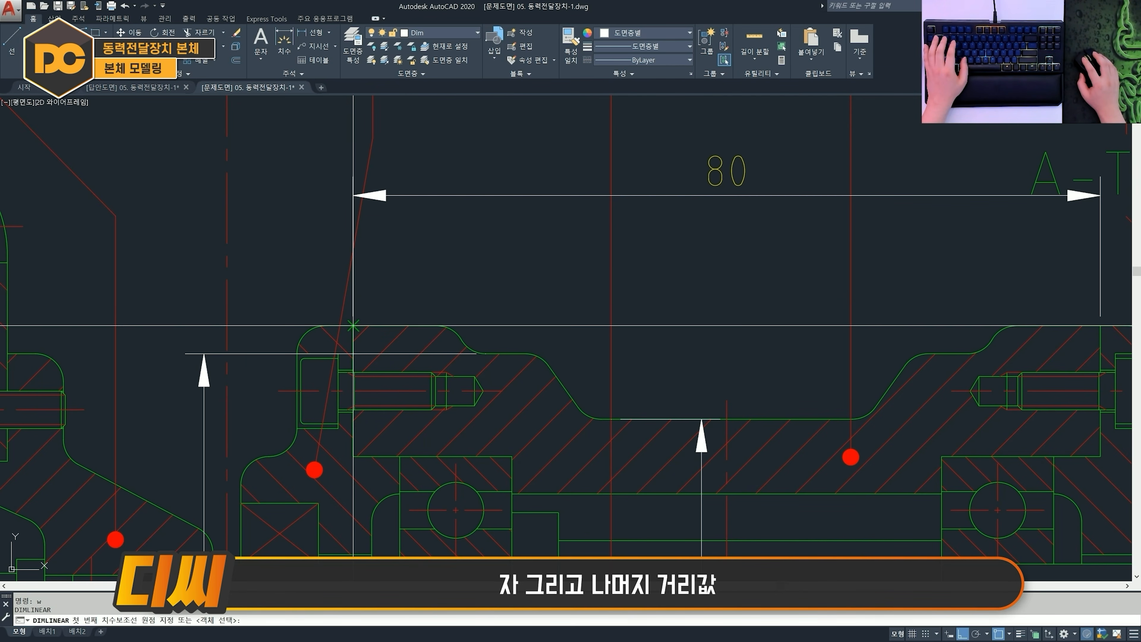
{"action": "left_click", "coordinate": [353, 325]}
{"action": "left_click", "coordinate": [526, 353]}
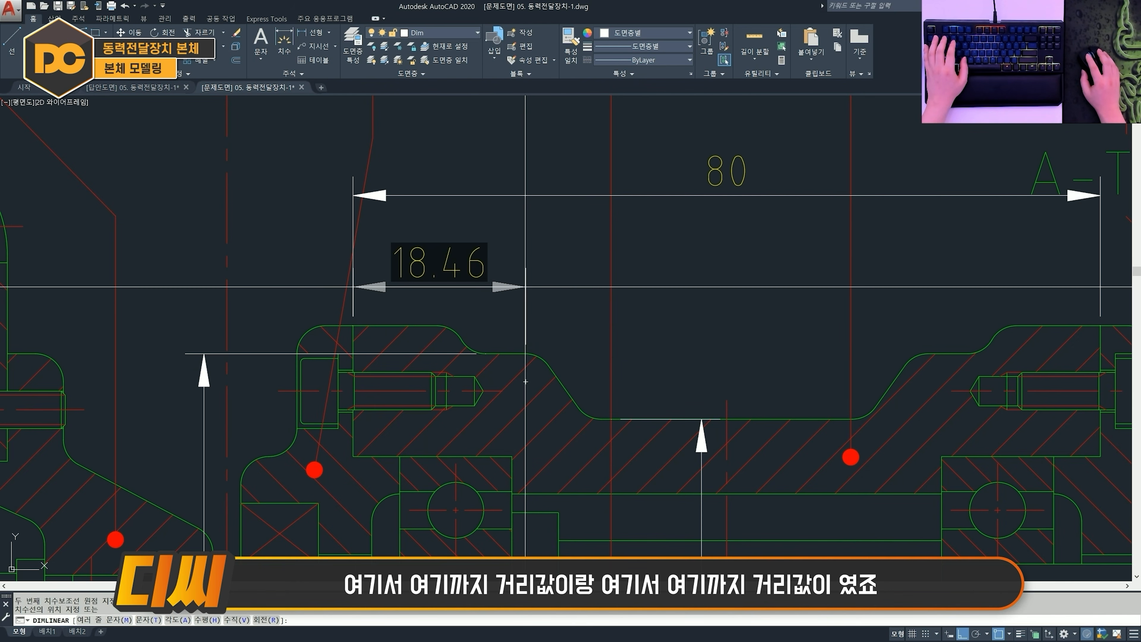
{"action": "left_click", "coordinate": [441, 276]}
{"action": "left_click", "coordinate": [602, 419]}
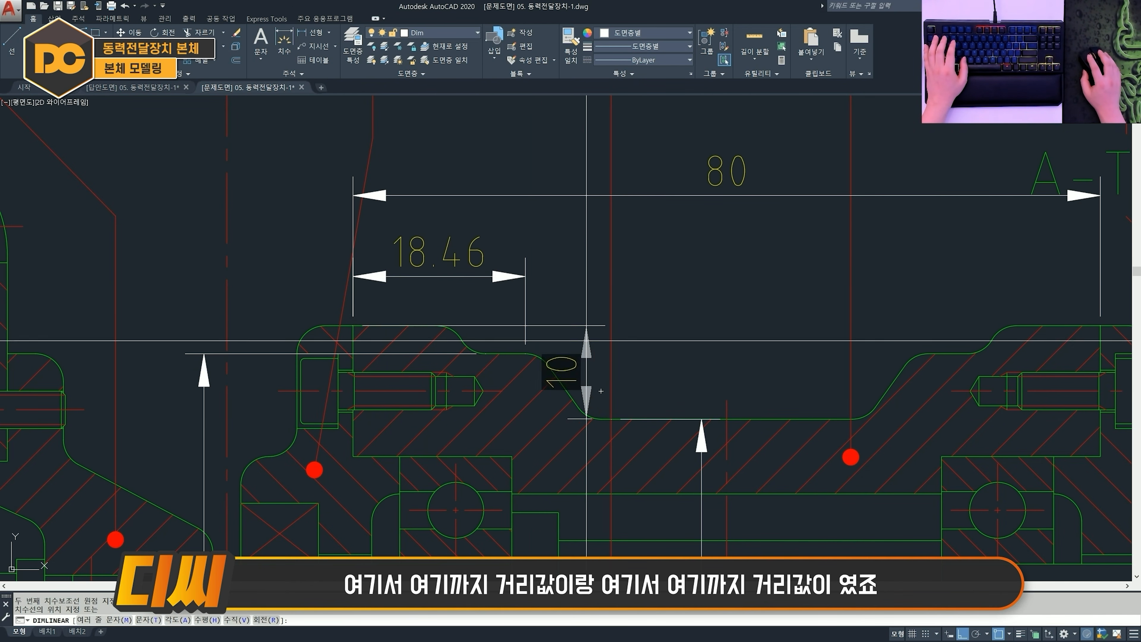
{"action": "left_click", "coordinate": [545, 218]}
{"action": "middle_click_drag", "start_coordinate": [554, 276], "coordinate": [529, 292]}
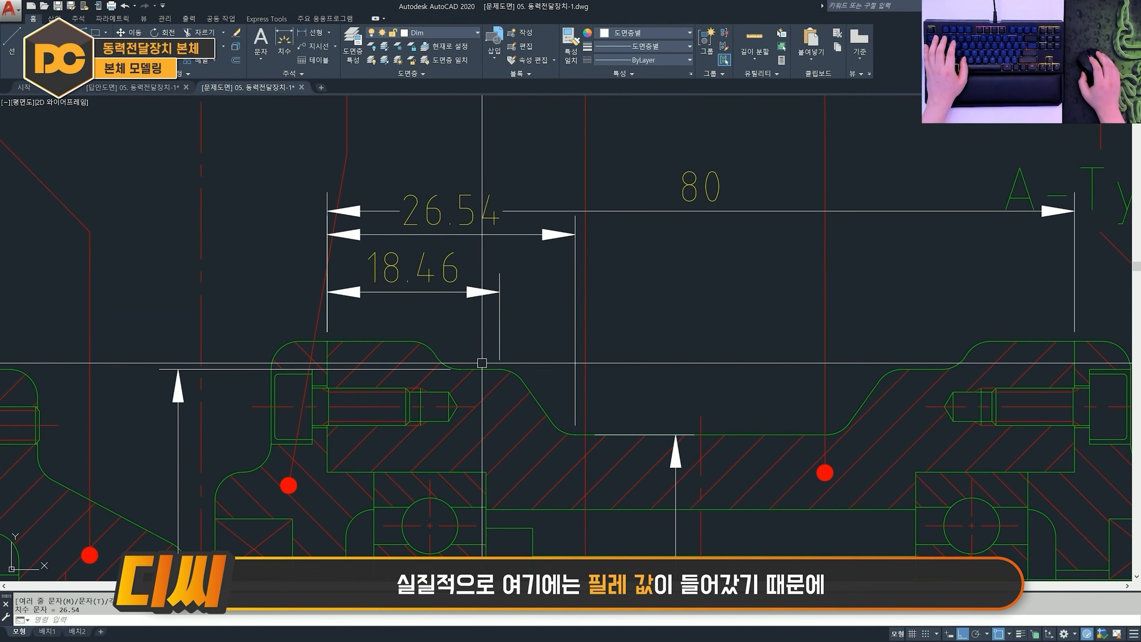
- Use Fillet to join the thick section's horizontal outer edge and the slanted line in a sharp corner
{"action": "scroll", "coordinate": [523, 360], "scroll_direction": "up", "scroll_amount": 4}
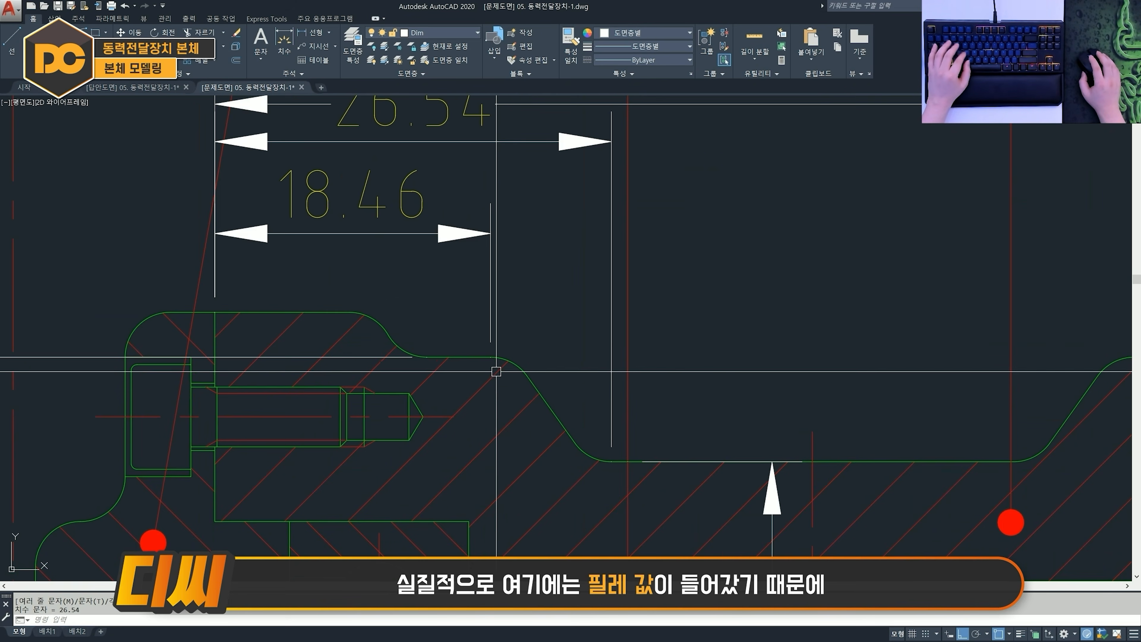
{"action": "type", "text": "f"}
{"action": "key", "text": "space"}
{"action": "left_click", "coordinate": [471, 357]}
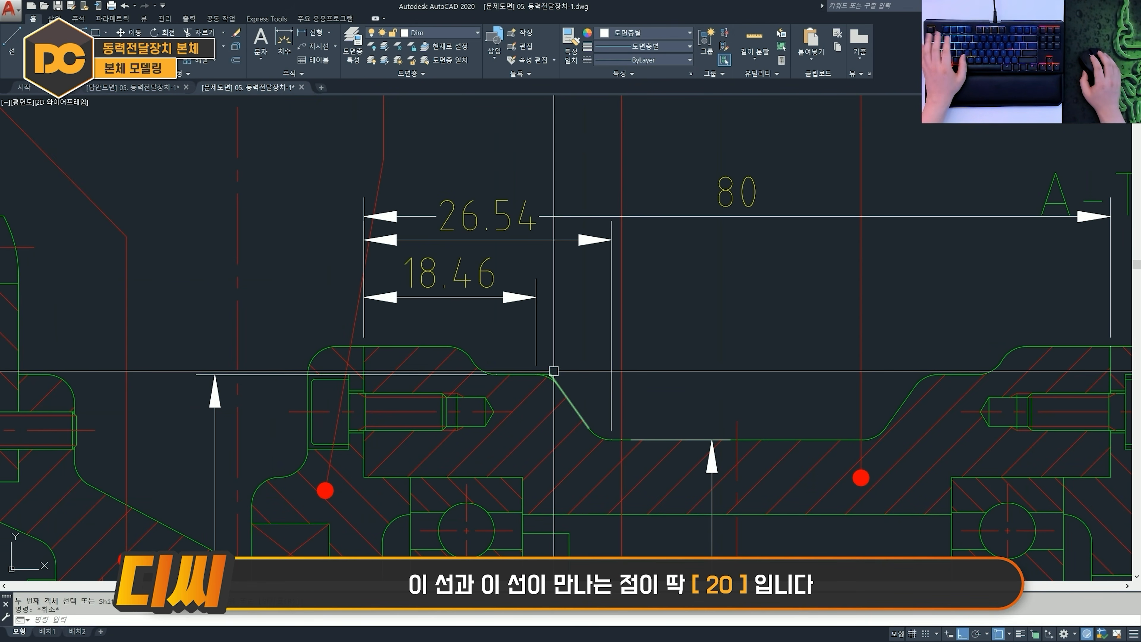
- Add a horizontal linear dimension from the body's end face to the sharp corner at the top of the slope
{"action": "left_click", "coordinate": [549, 374]}
{"action": "left_click", "coordinate": [364, 347]}
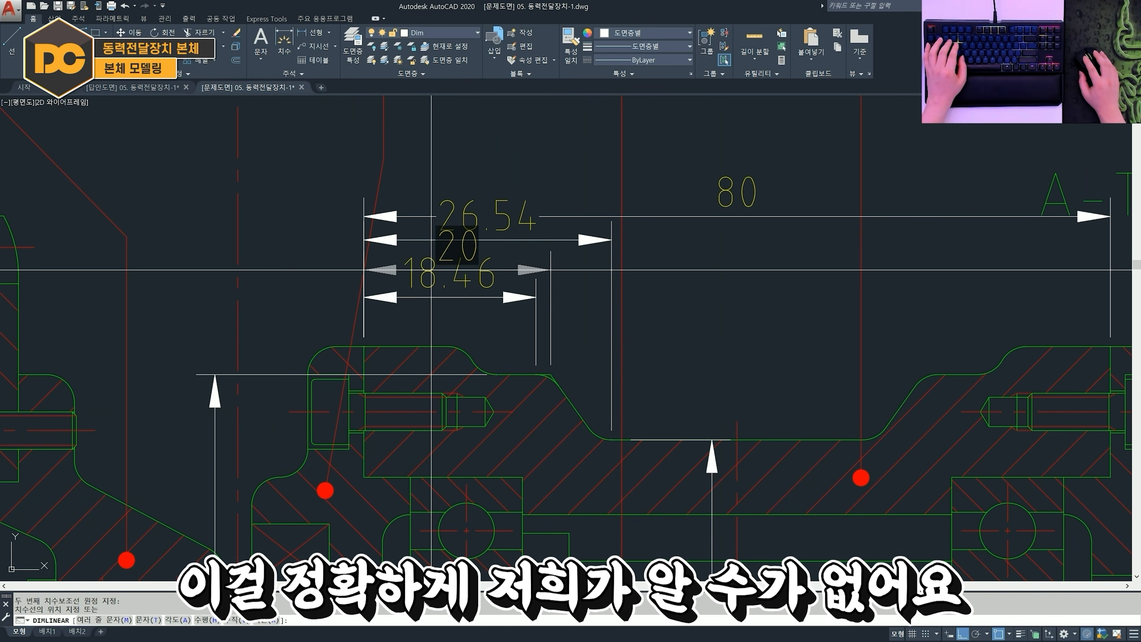
{"action": "left_click", "coordinate": [563, 331]}
{"action": "scroll", "coordinate": [551, 306], "scroll_direction": "up", "scroll_amount": 1}
{"action": "key", "text": "Escape"}
{"action": "scroll", "coordinate": [552, 353], "scroll_direction": "down", "scroll_amount": 1}
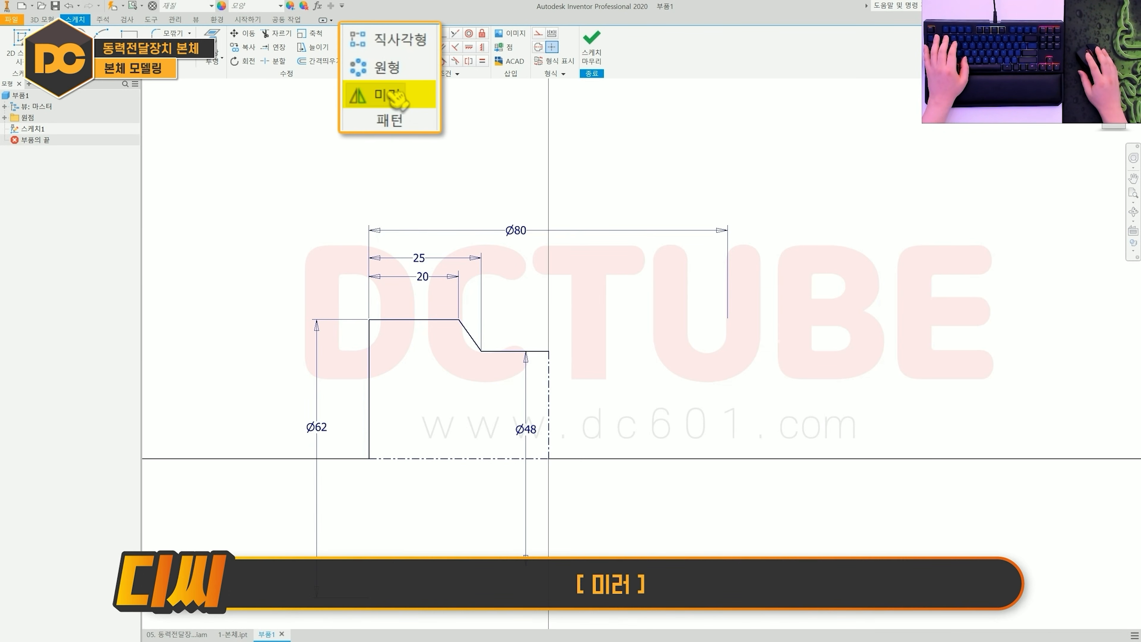
- In the Inventor profile sketch, mirror the half profile, without its centrelines, about the vertical centreline
{"action": "left_click", "coordinate": [364, 61]}
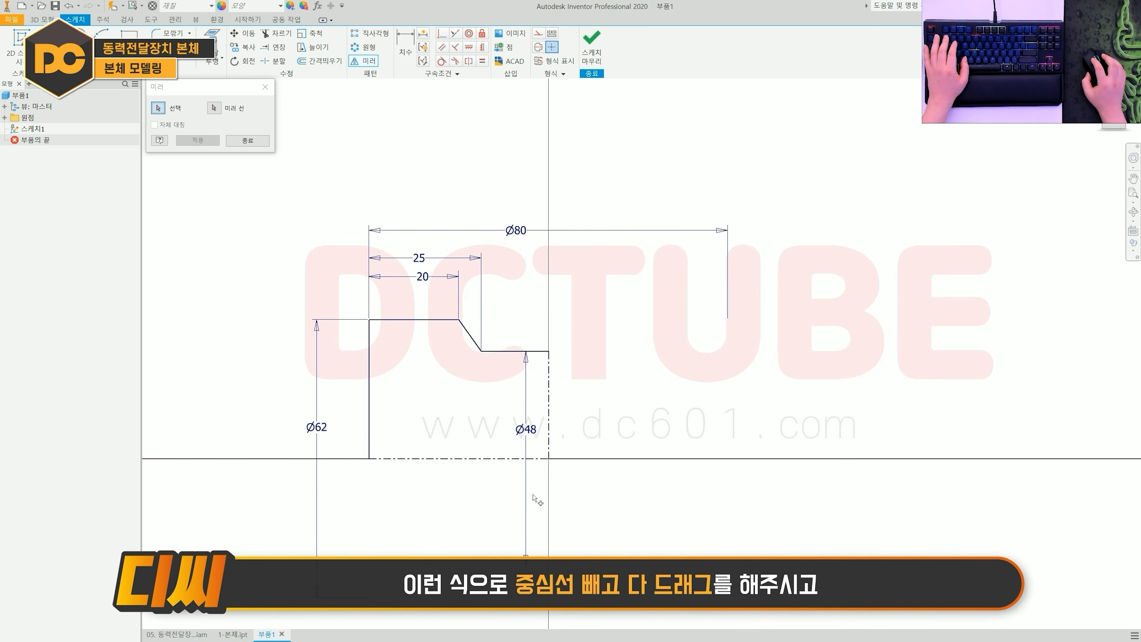
{"action": "mouse_move", "coordinate": [535, 497]}
{"action": "left_mouse_down"}
{"action": "mouse_move", "coordinate": [400, 298]}
{"action": "mouse_move", "coordinate": [319, 272]}
{"action": "left_mouse_up"}
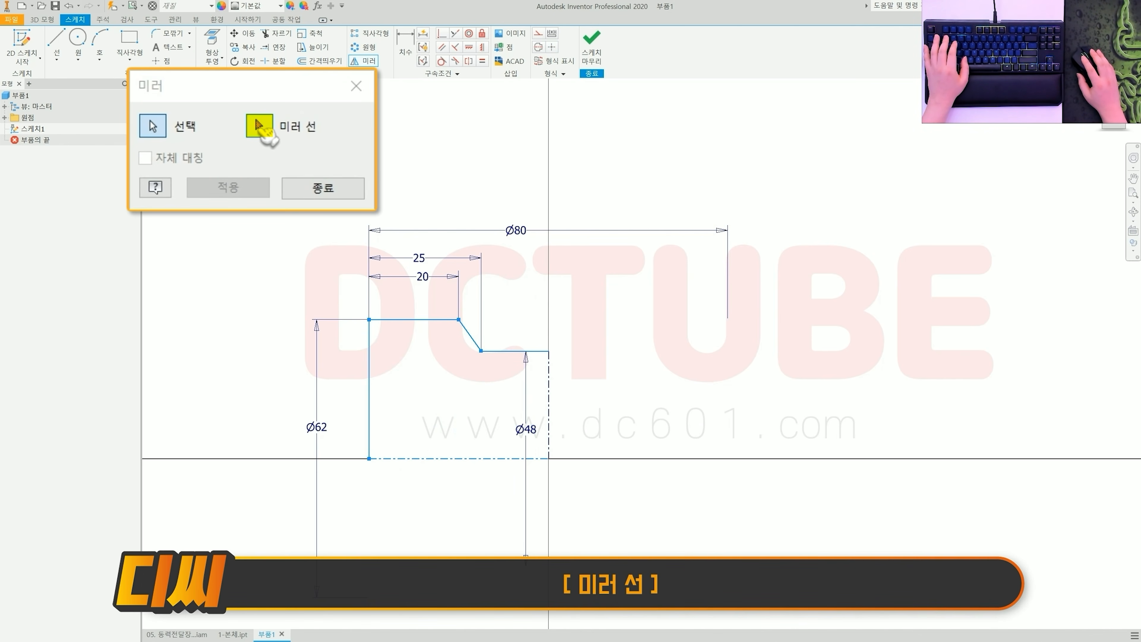
{"action": "left_click", "coordinate": [259, 126]}
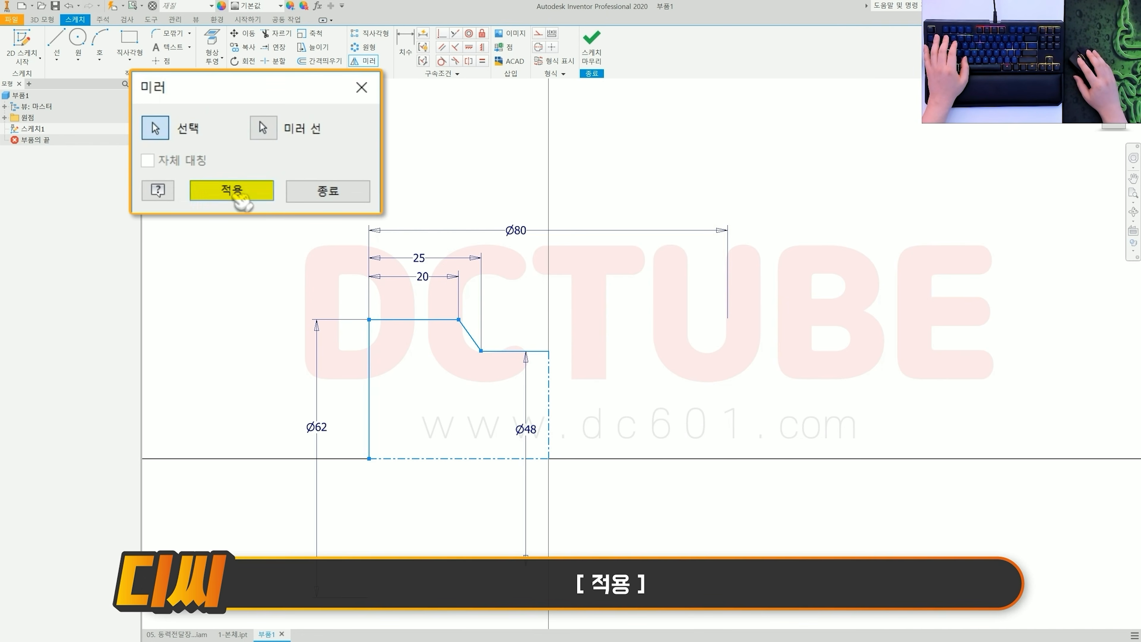
{"action": "left_click", "coordinate": [198, 140]}
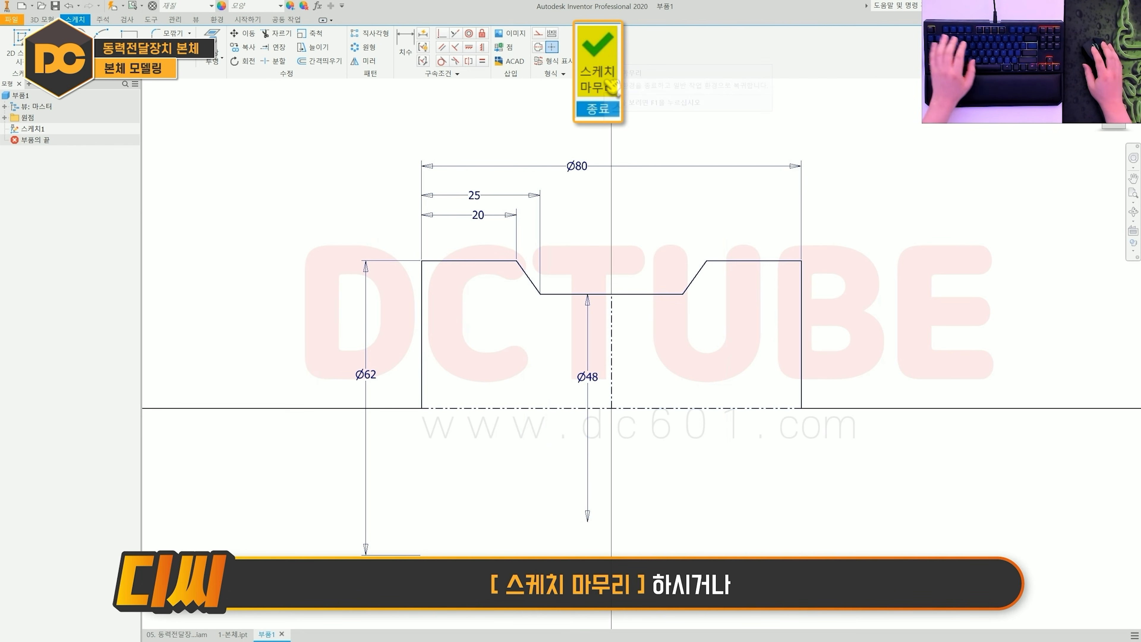
- Finish the sketch and revolve both profile regions 360 degrees about the horizontal centreline
{"action": "key", "text": "r"}
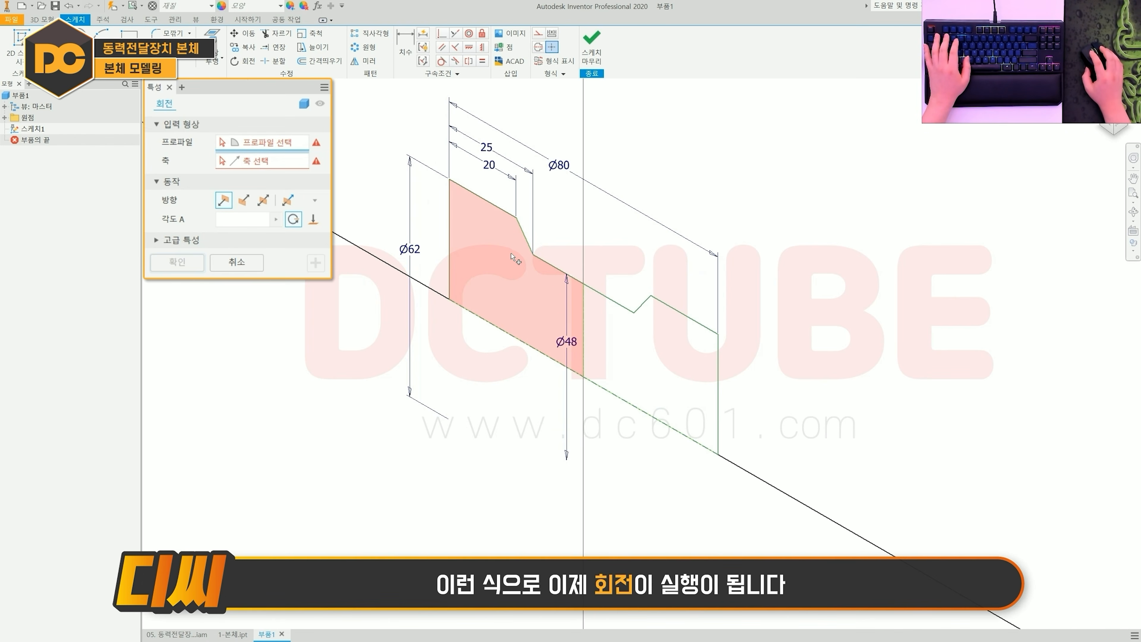
{"action": "key", "text": "Escape"}
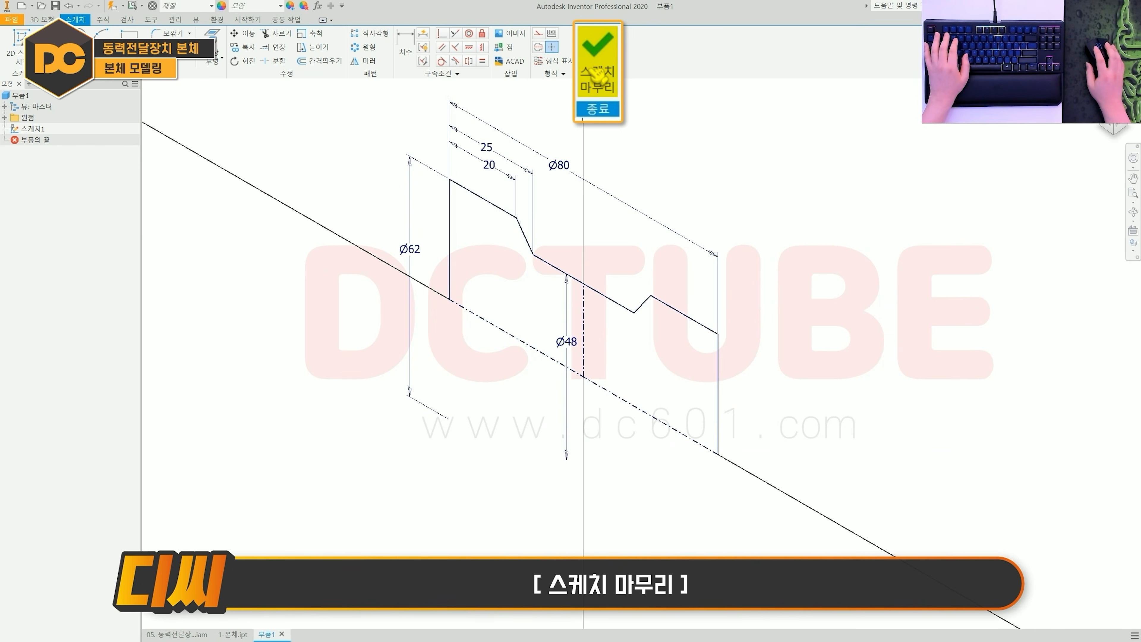
{"action": "left_click", "coordinate": [597, 58]}
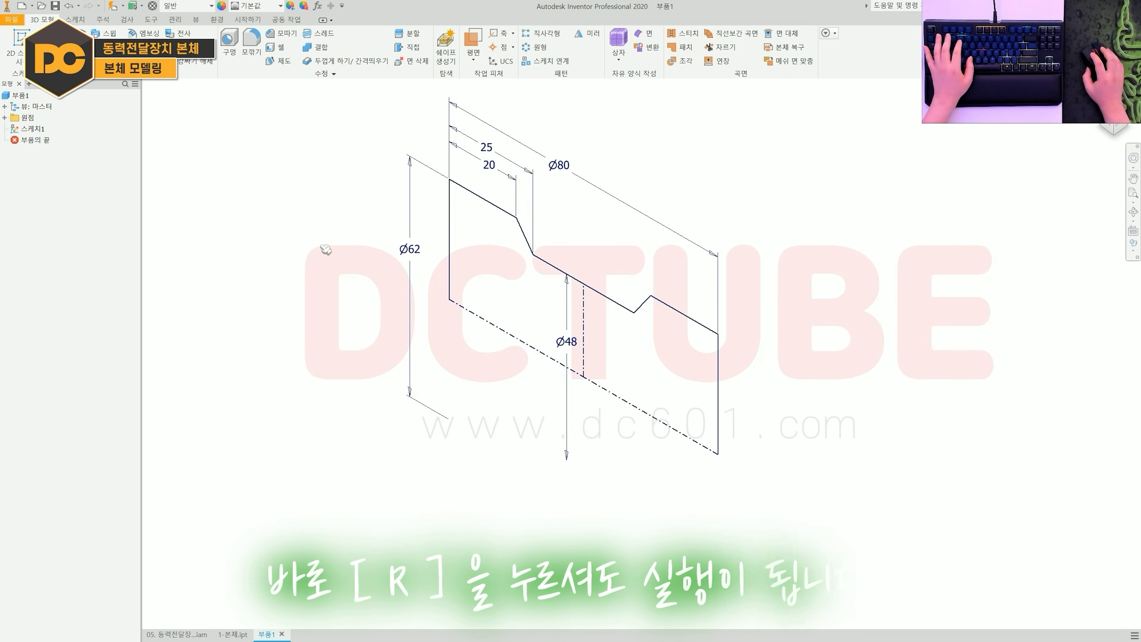
{"action": "key", "text": "r"}
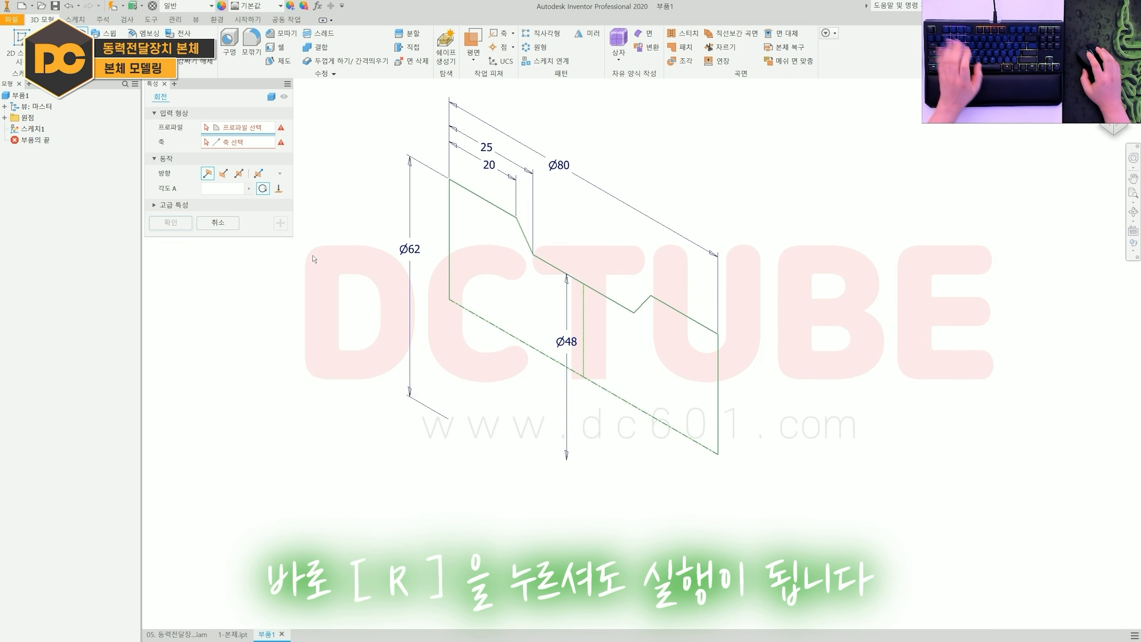
{"action": "left_click", "coordinate": [470, 282]}
{"action": "left_click", "coordinate": [655, 350]}
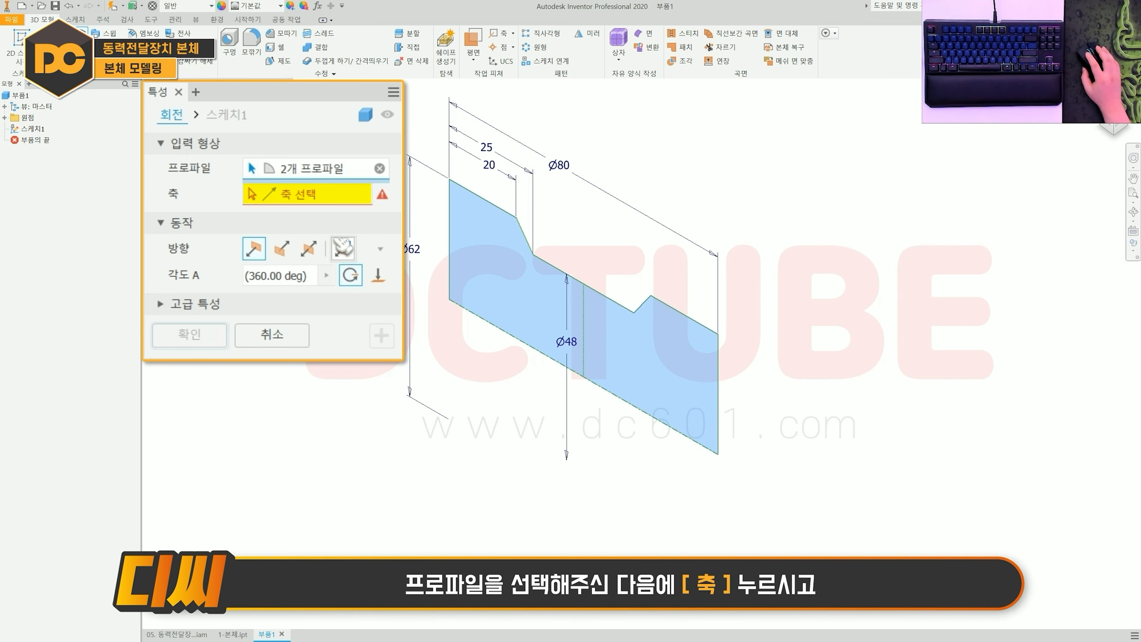
{"action": "left_click", "coordinate": [306, 198]}
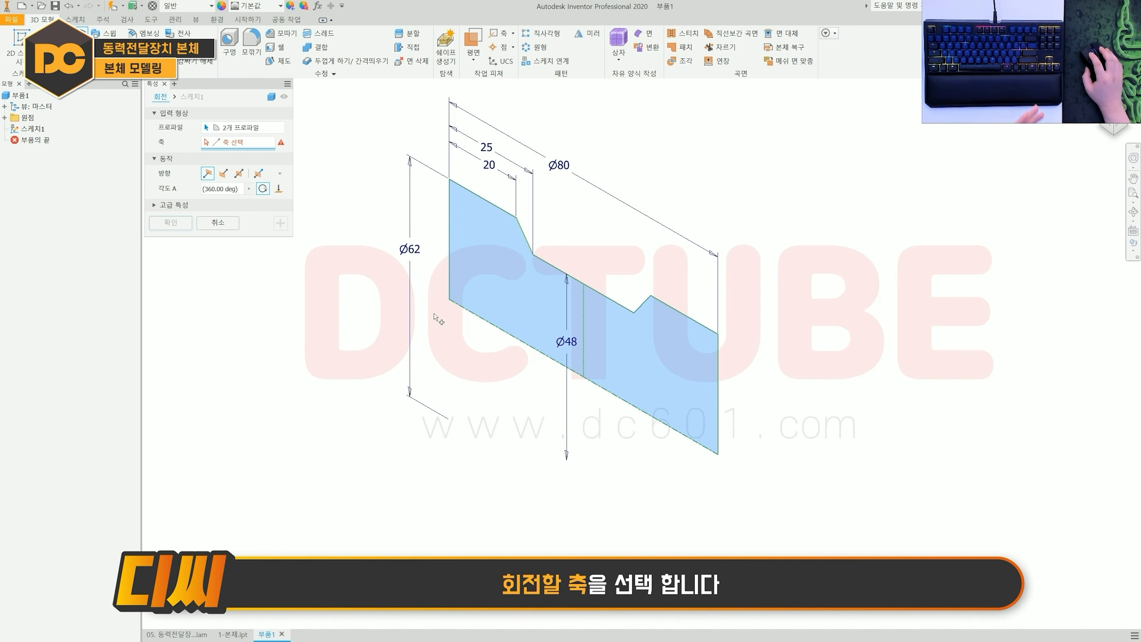
{"action": "left_click", "coordinate": [474, 317]}
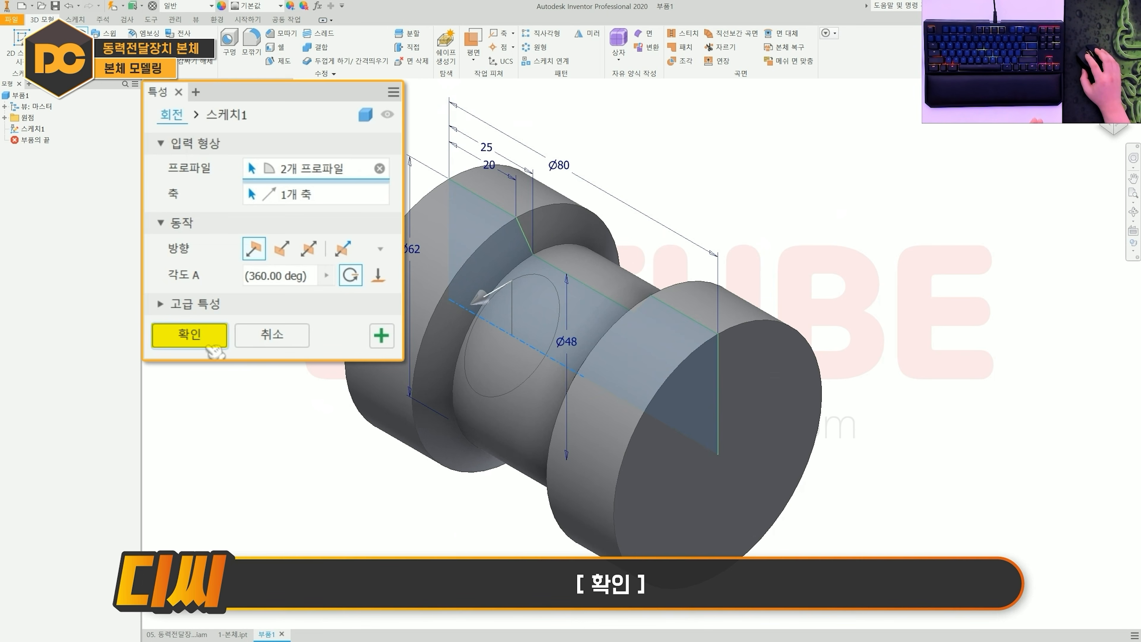
{"action": "left_click", "coordinate": [211, 347]}
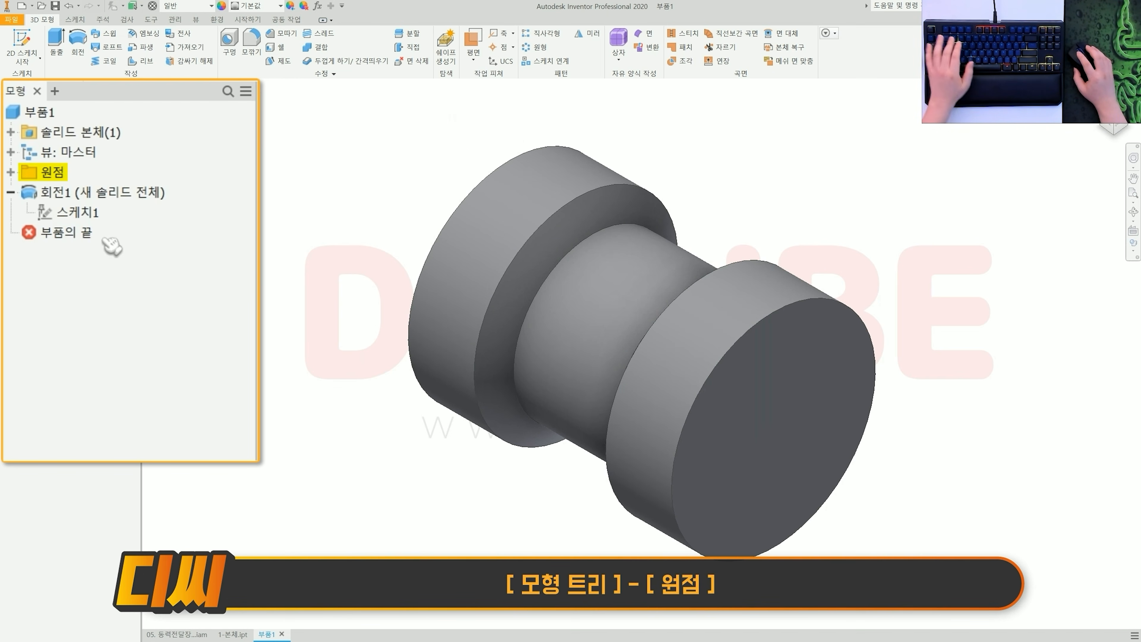
- Start a sketch on the XY plane and draw a two-point rectangle about 104 by 19 mm below the revolved body
{"action": "left_click", "coordinate": [11, 173]}
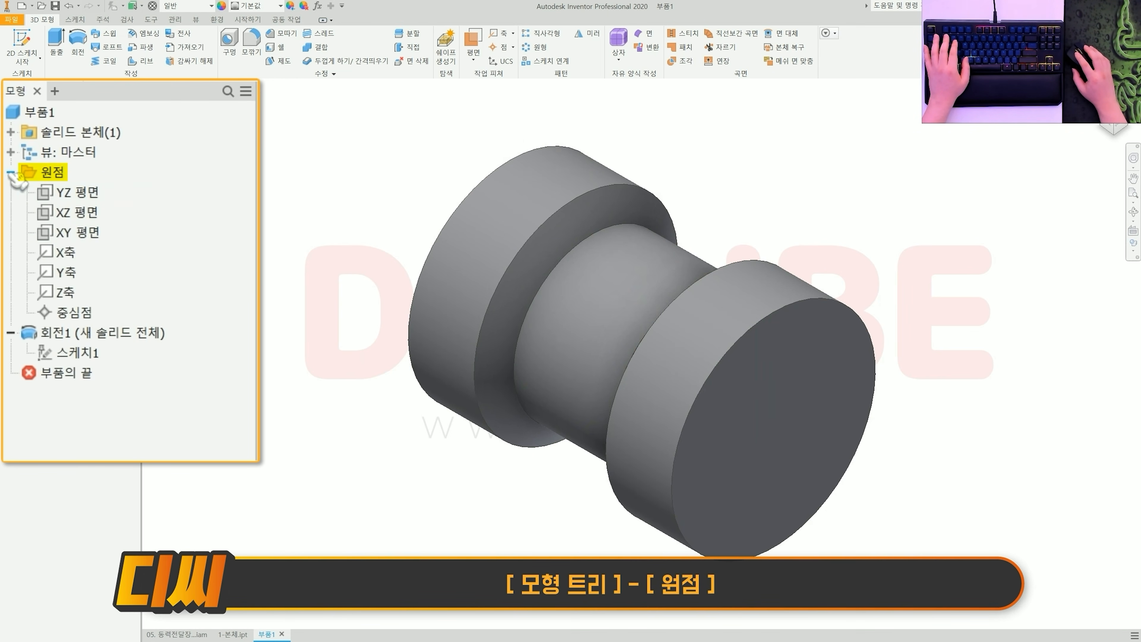
{"action": "left_click", "coordinate": [89, 236]}
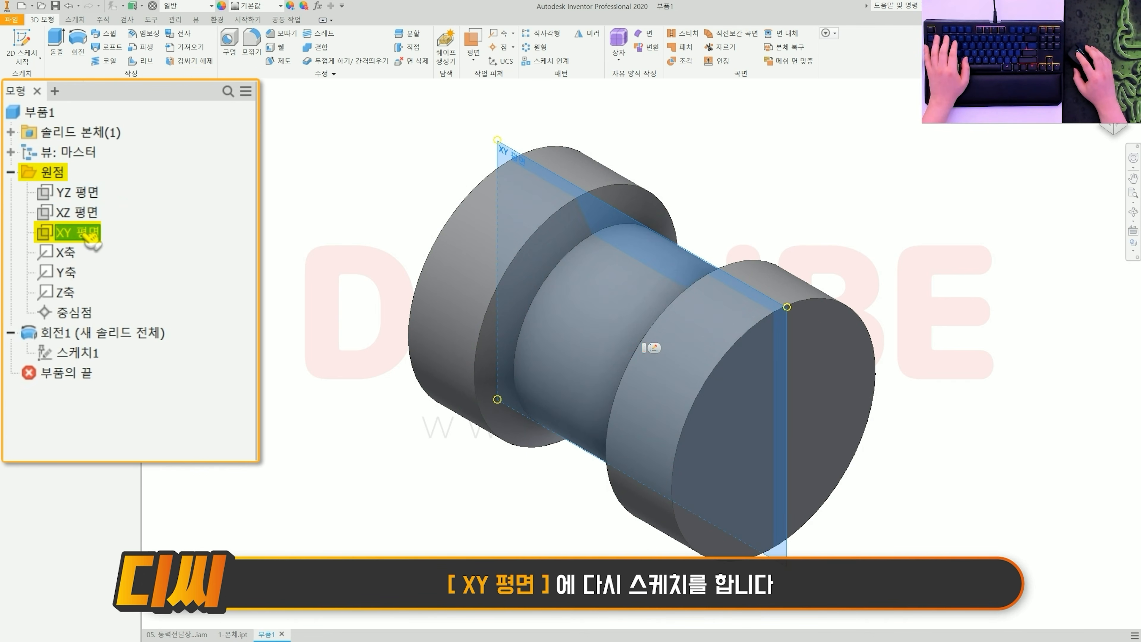
{"action": "left_click", "coordinate": [652, 347]}
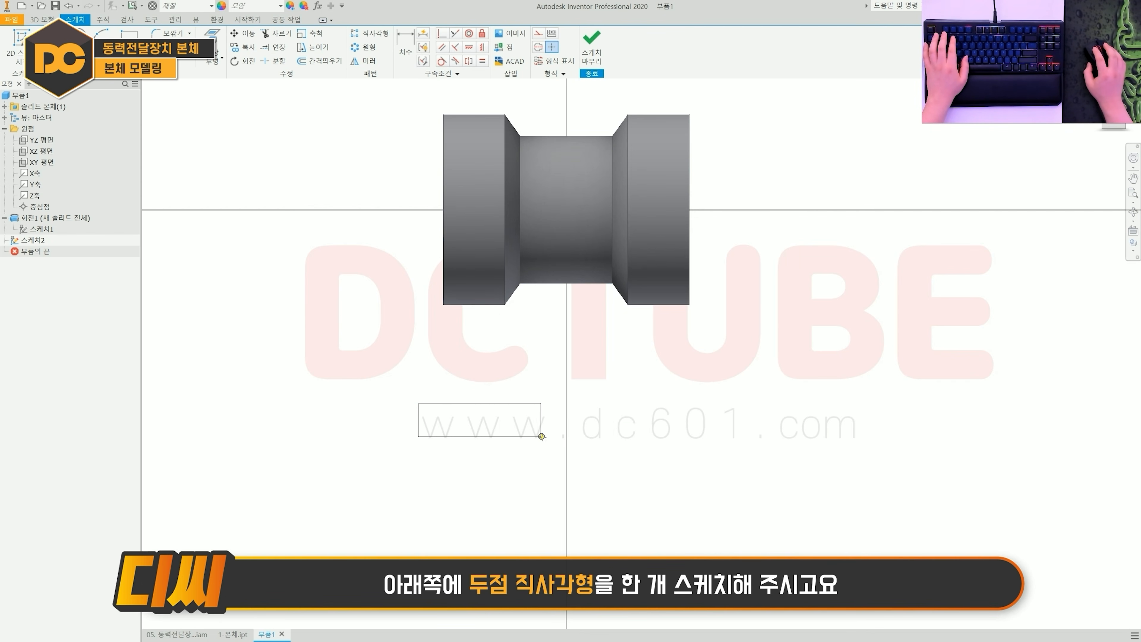
{"action": "left_click", "coordinate": [740, 462]}
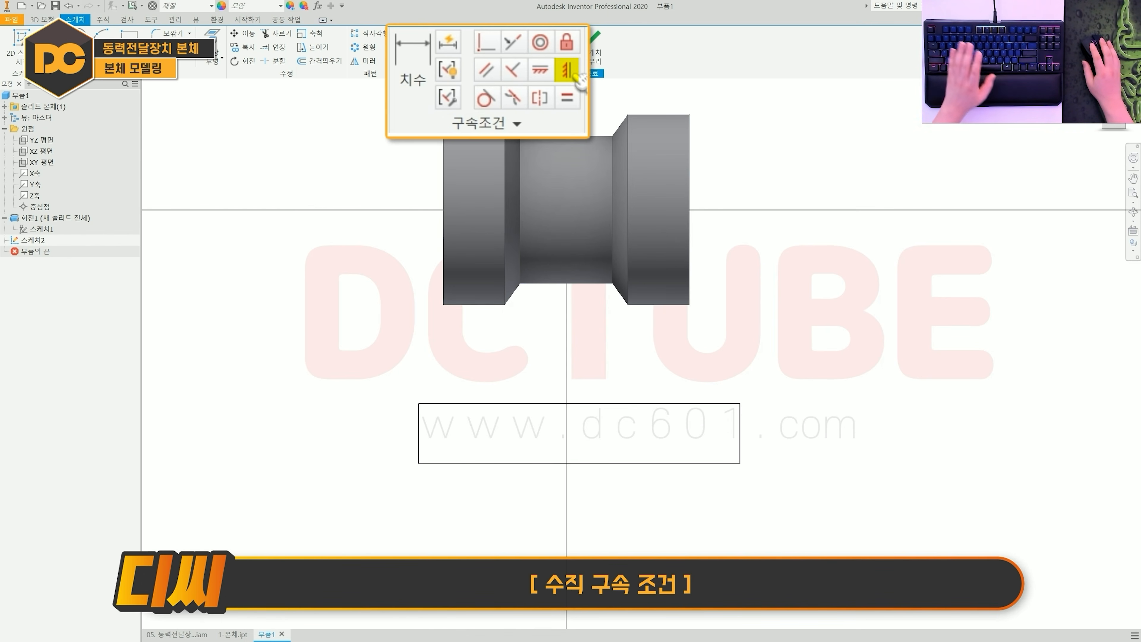
- Apply a vertical constraint between the midpoint of the rectangle's upper edge and the sketch origin
{"action": "left_click", "coordinate": [482, 47]}
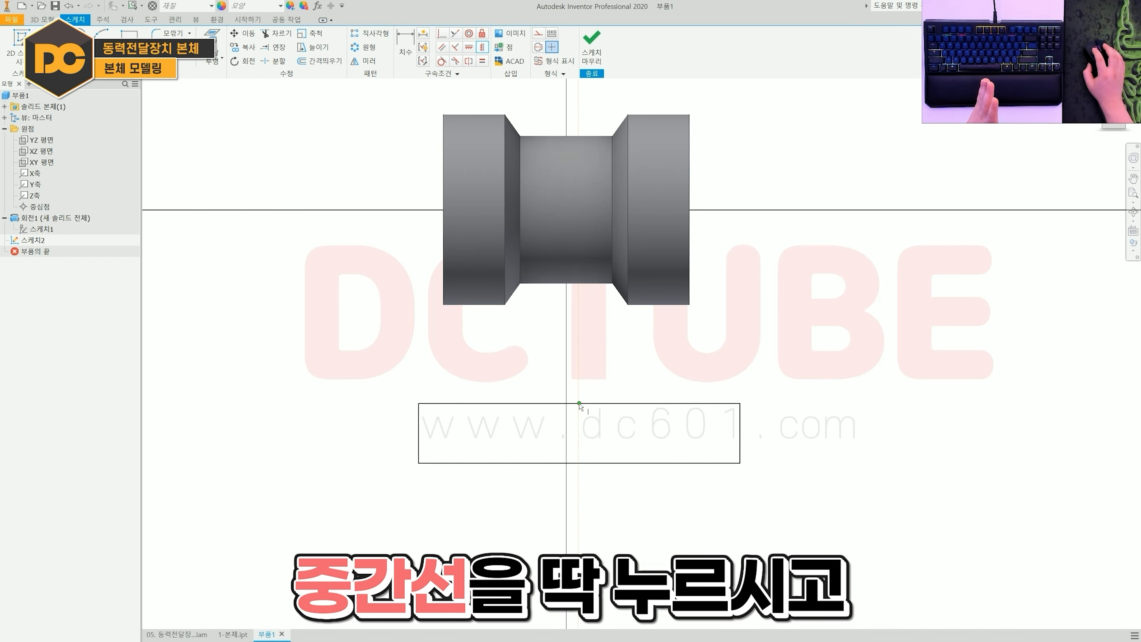
{"action": "left_click", "coordinate": [580, 405]}
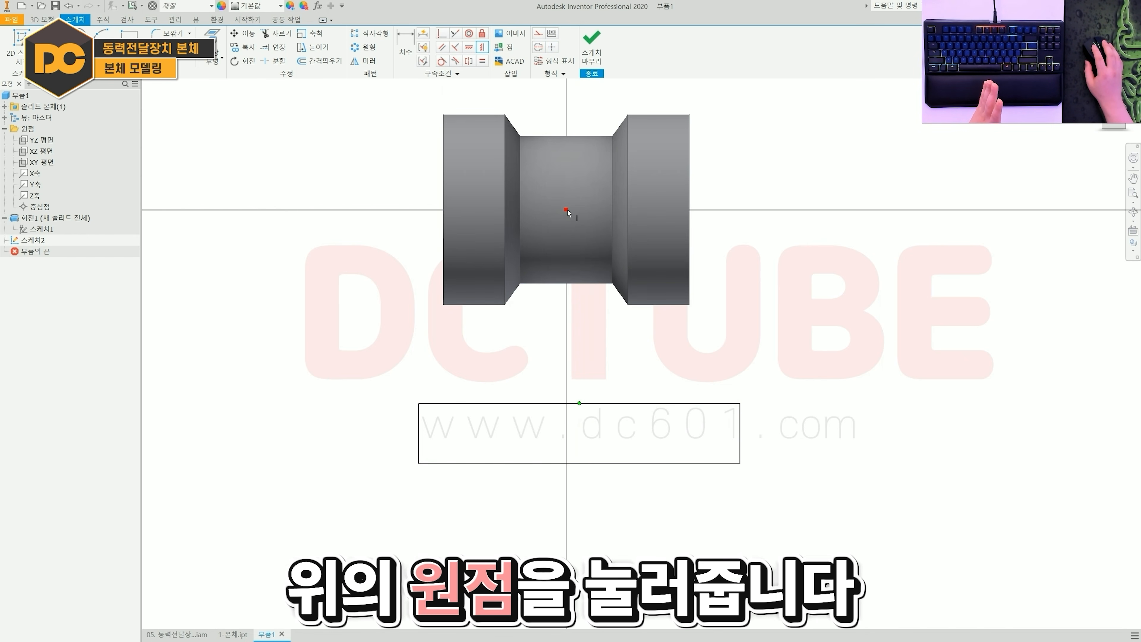
{"action": "left_click", "coordinate": [567, 209]}
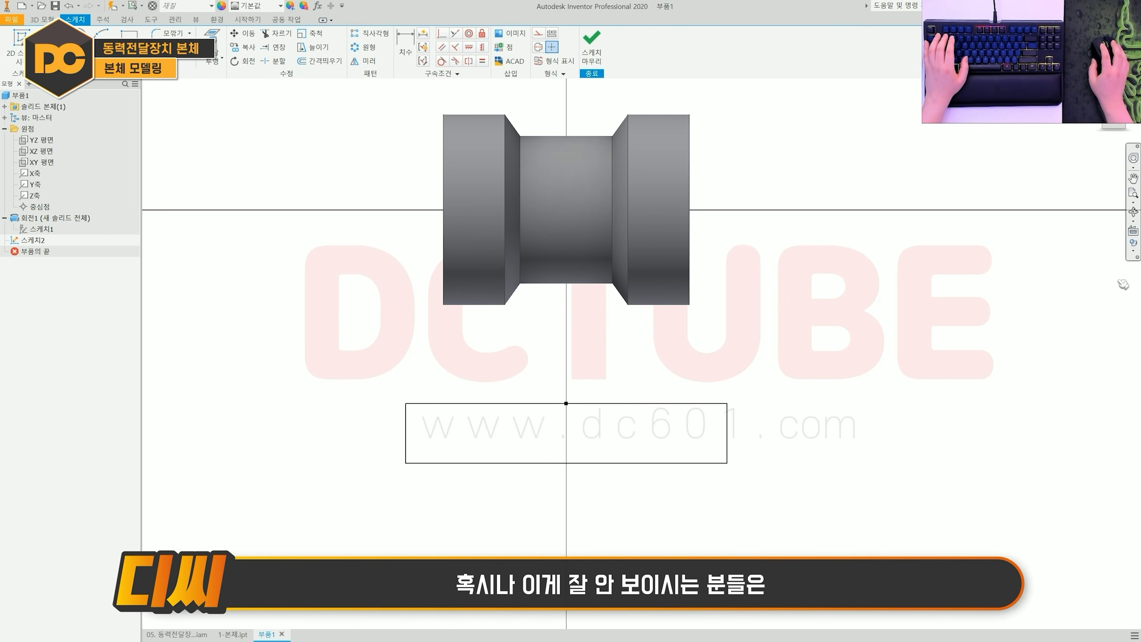
- Switch the model's visual style to wireframe (와이어프레임)
{"action": "left_click", "coordinate": [1133, 243]}
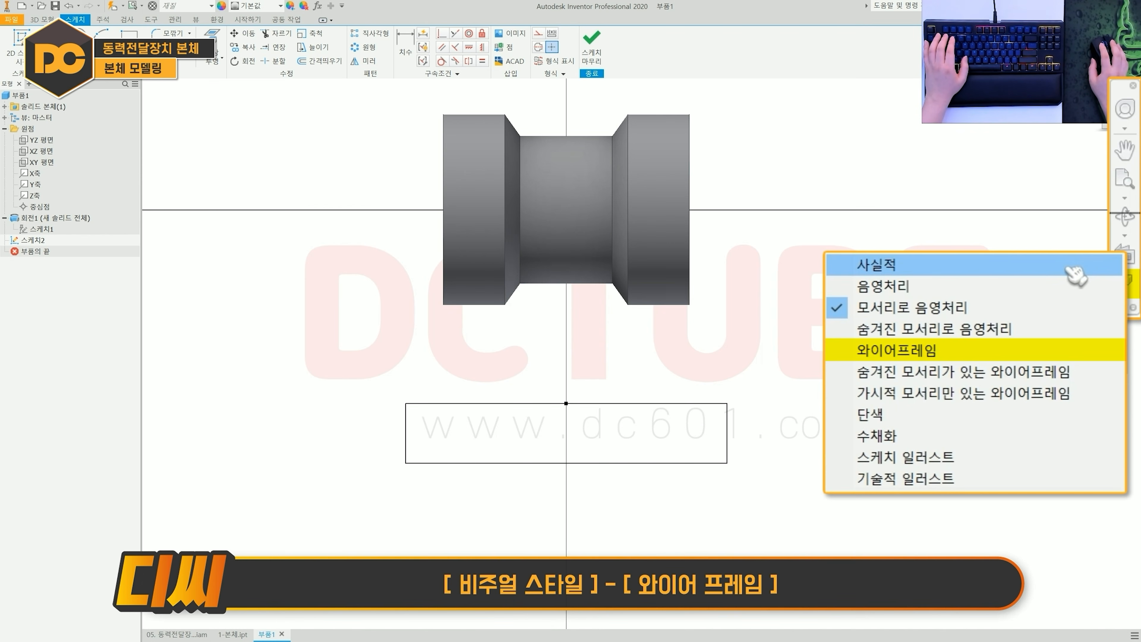
{"action": "left_click", "coordinate": [1021, 353]}
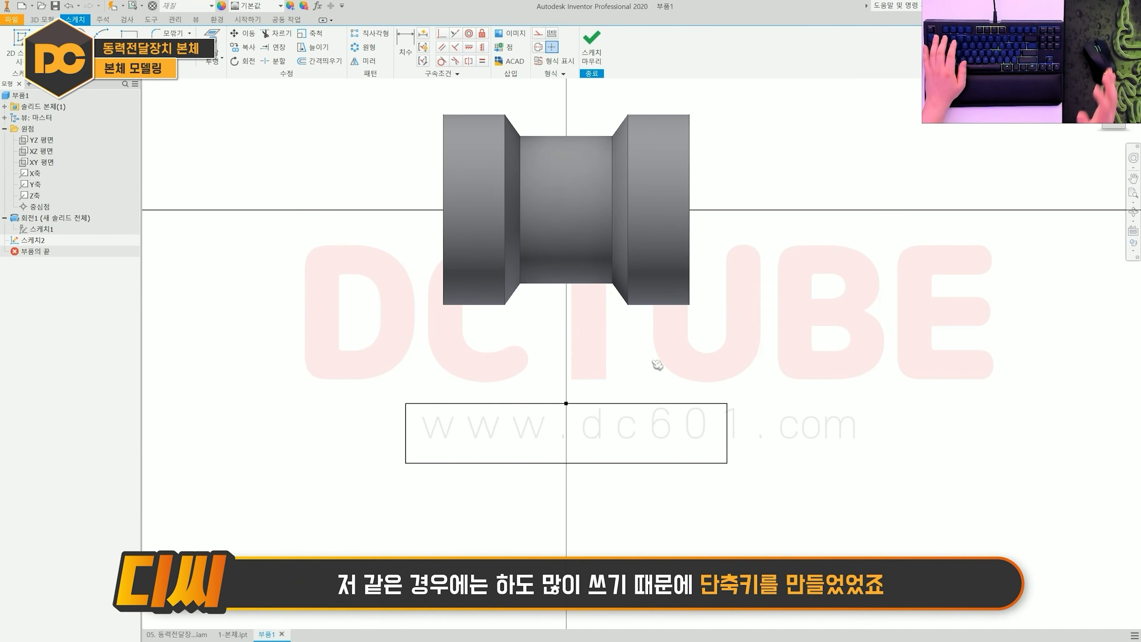
{"action": "key", "text": "alt"}
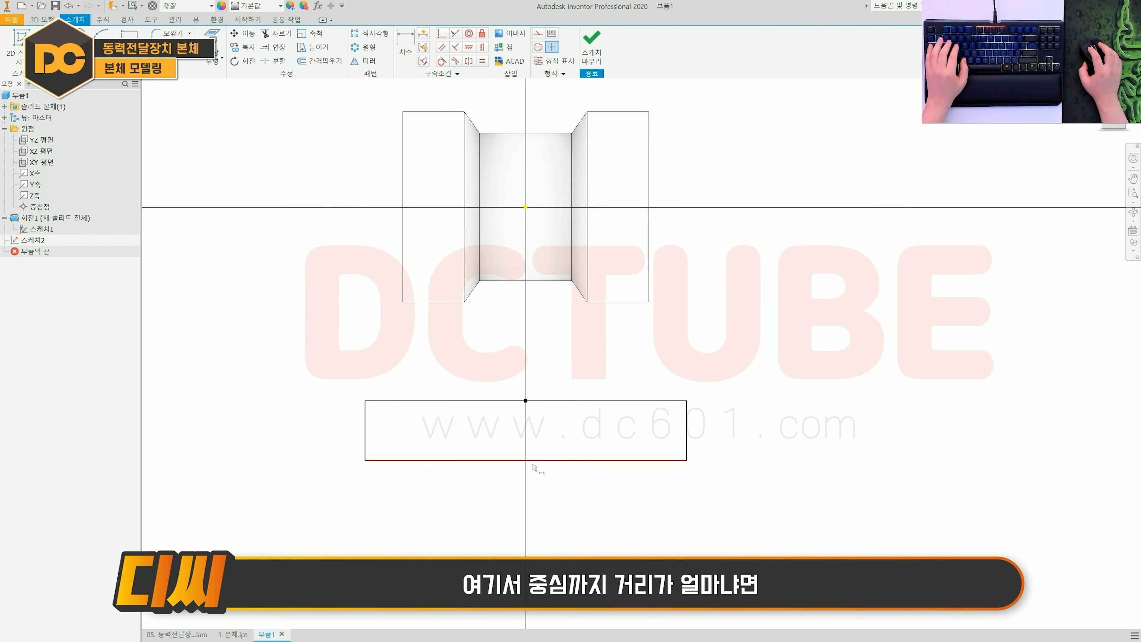
- Dimension the rectangle's lower edge 80 mm from the origin and set the rectangle's height to 12 mm
{"action": "left_click", "coordinate": [530, 207]}
{"action": "left_click", "coordinate": [767, 306]}
{"action": "type", "text": "80"}
{"action": "key", "text": "Return"}
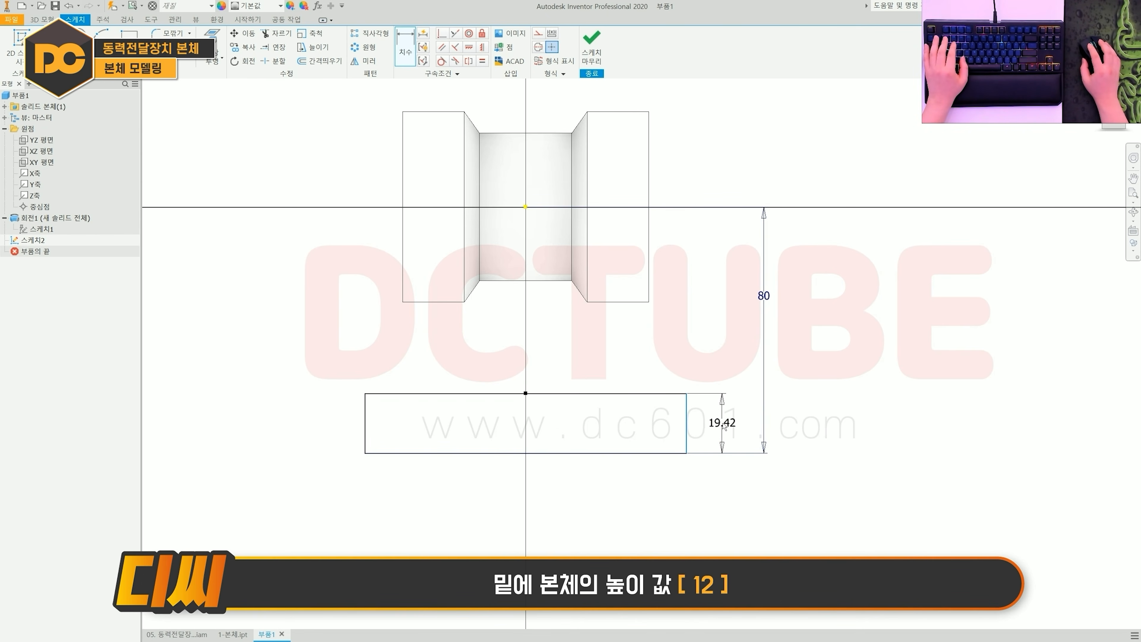
{"action": "left_click", "coordinate": [726, 430]}
{"action": "type", "text": "12"}
{"action": "key", "text": "Return"}
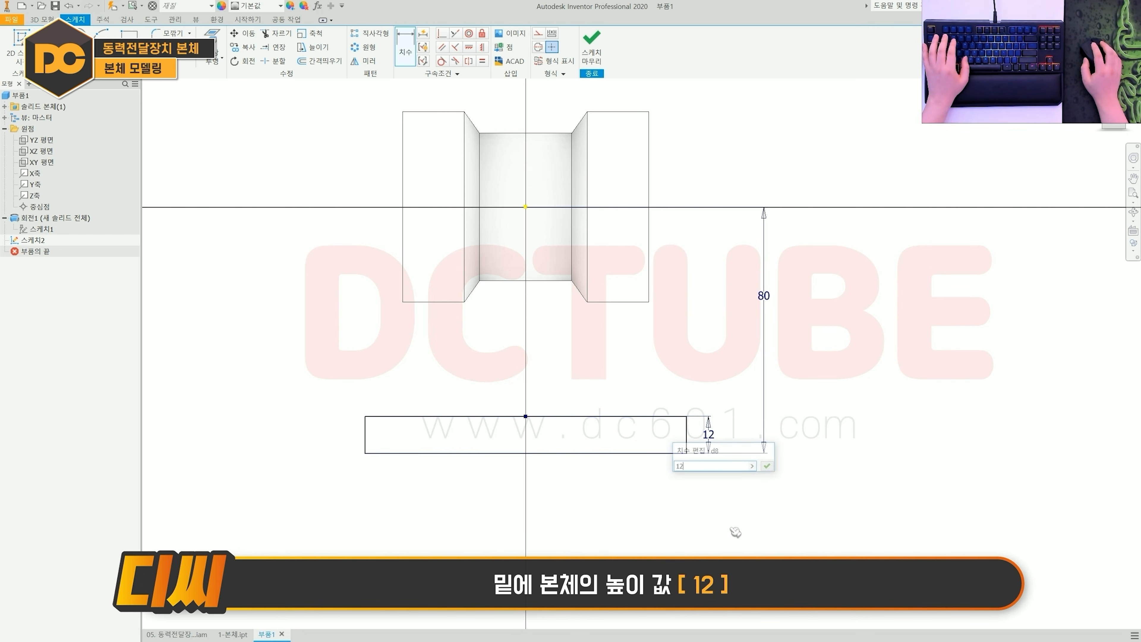
- Dimension the base rectangle's lower edge and set its length to 80 mm
{"action": "middle_click_drag", "start_coordinate": [623, 470], "coordinate": [618, 452]}
{"action": "left_click", "coordinate": [620, 429]}
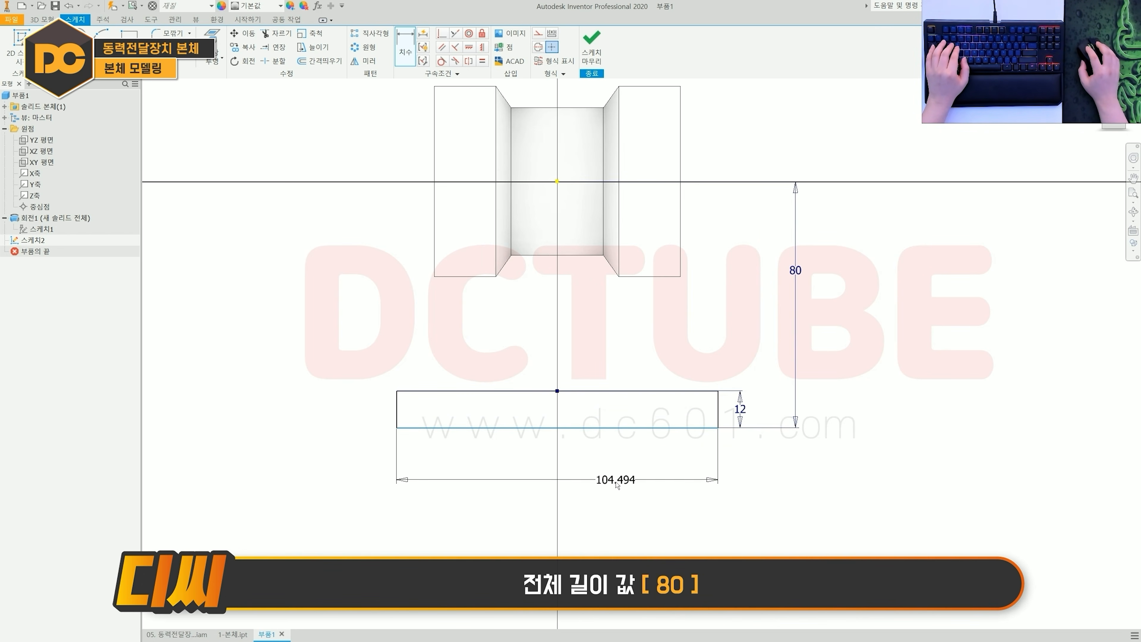
{"action": "left_click", "coordinate": [597, 497]}
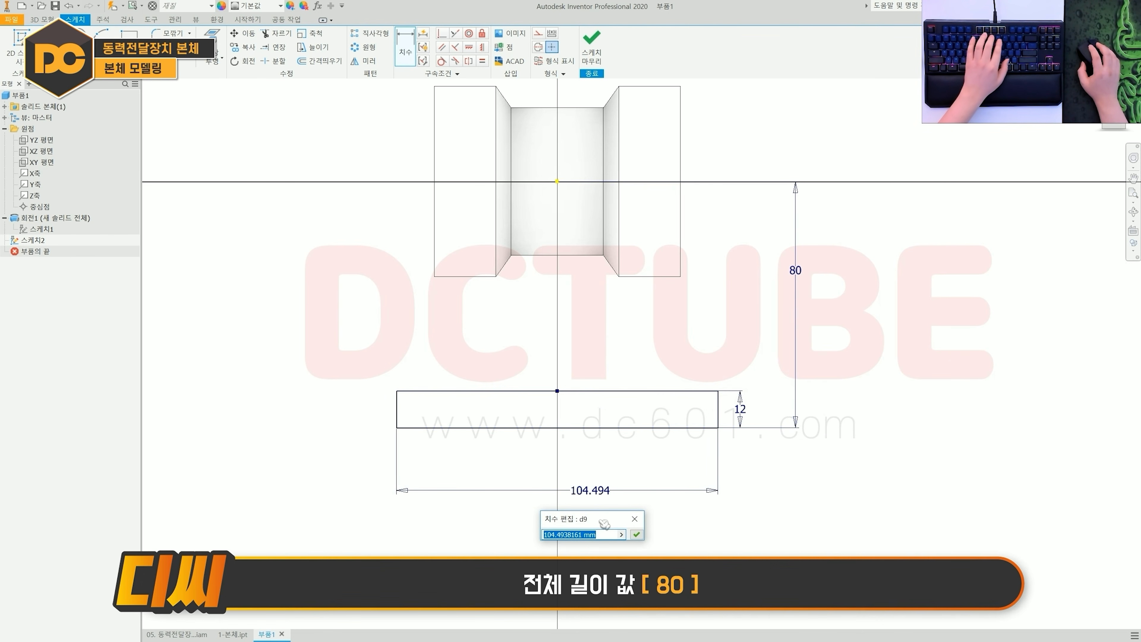
{"action": "type", "text": "80"}
{"action": "left_click", "coordinate": [638, 535]}
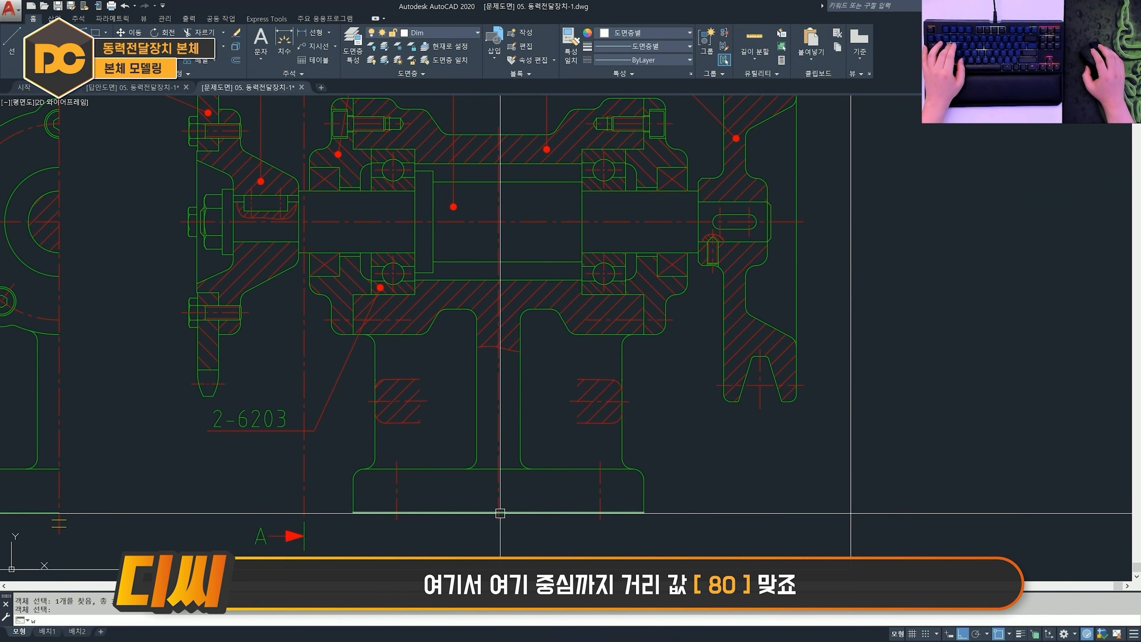
- Switch to the AutoCAD drawing and measure the height from base bottom to shaft centreline and the base plate's thickness with linear dimensions
{"action": "type", "text": "dli"}
{"action": "key", "text": "space"}
{"action": "left_click", "coordinate": [499, 513]}
{"action": "left_click", "coordinate": [499, 222]}
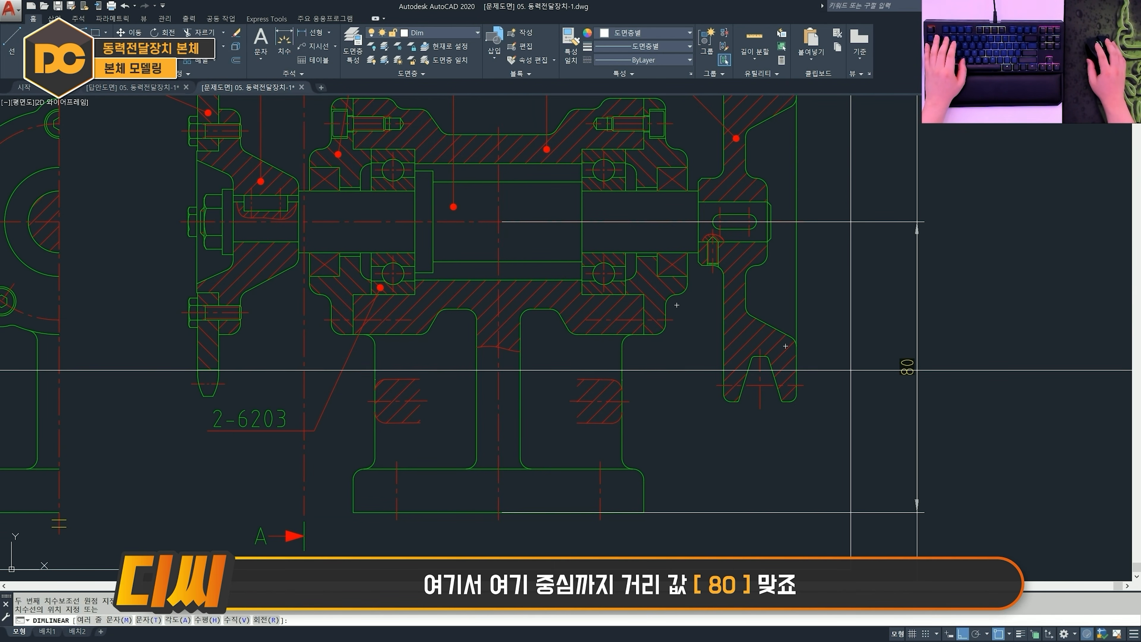
{"action": "left_click", "coordinate": [917, 368]}
{"action": "key", "text": "space"}
{"action": "left_click", "coordinate": [643, 512]}
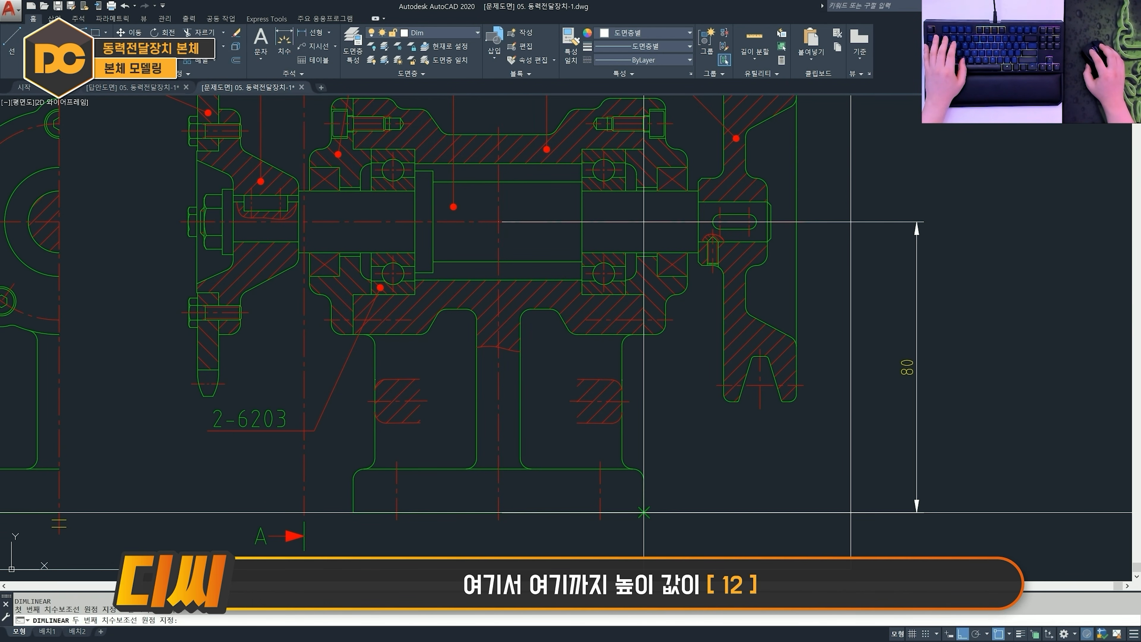
{"action": "left_click", "coordinate": [633, 469]}
{"action": "left_click", "coordinate": [719, 485]}
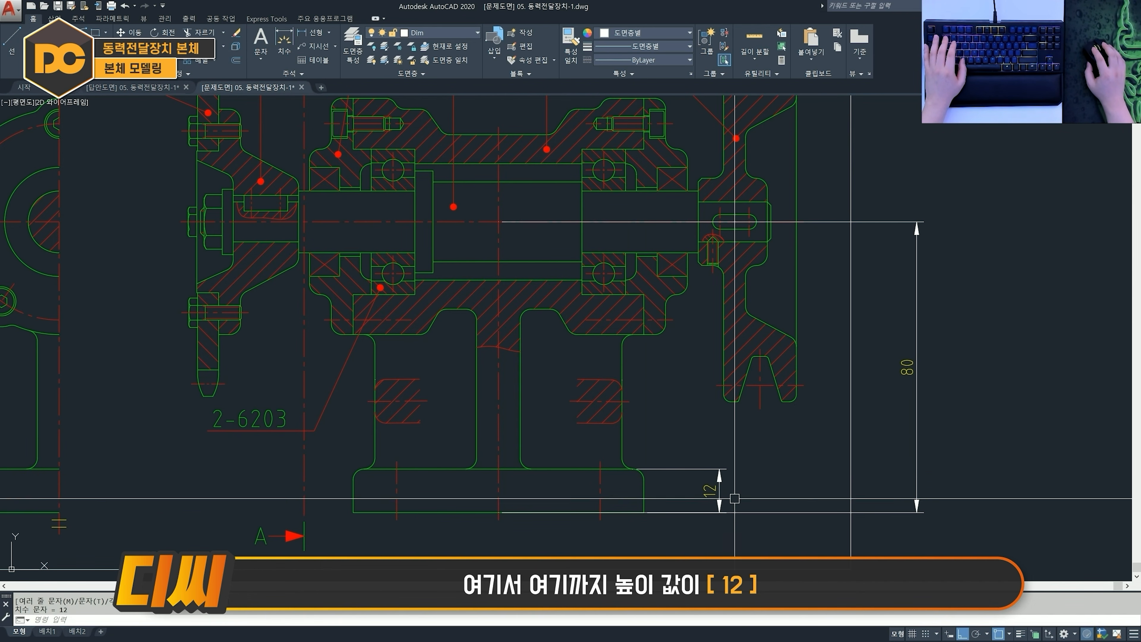
- Measure the overall length of the base's bottom edge in the front section view with a linear dimension
{"action": "middle_click_drag", "start_coordinate": [420, 523], "coordinate": [431, 513]}
{"action": "key", "text": "space"}
{"action": "left_click", "coordinate": [365, 501]}
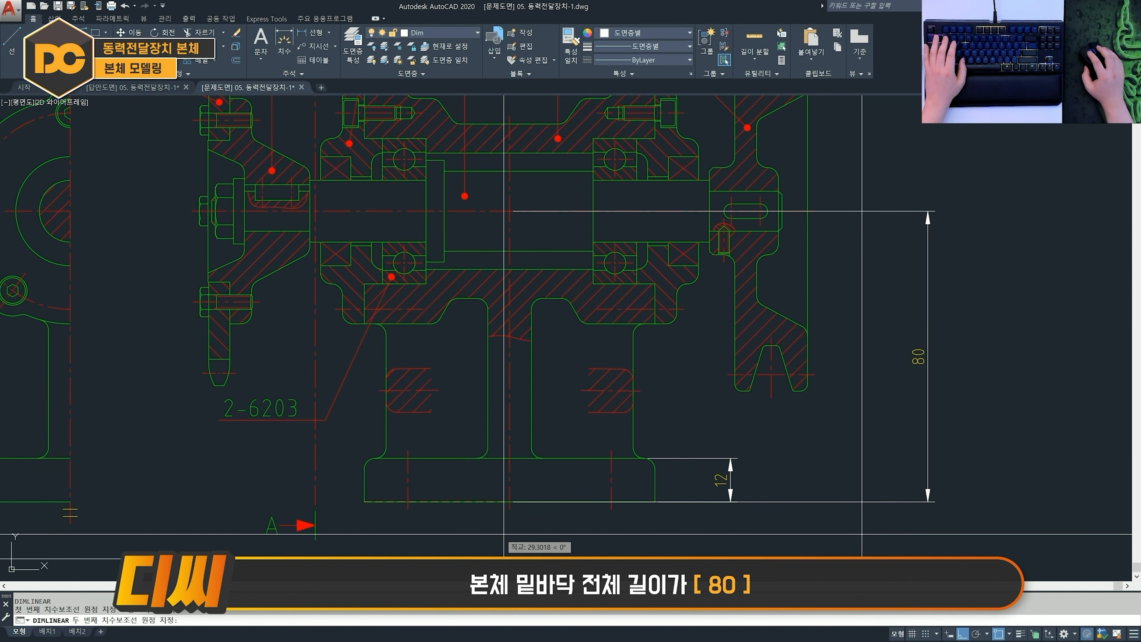
{"action": "left_click", "coordinate": [655, 502]}
{"action": "middle_click_drag", "start_coordinate": [635, 522], "coordinate": [657, 448]}
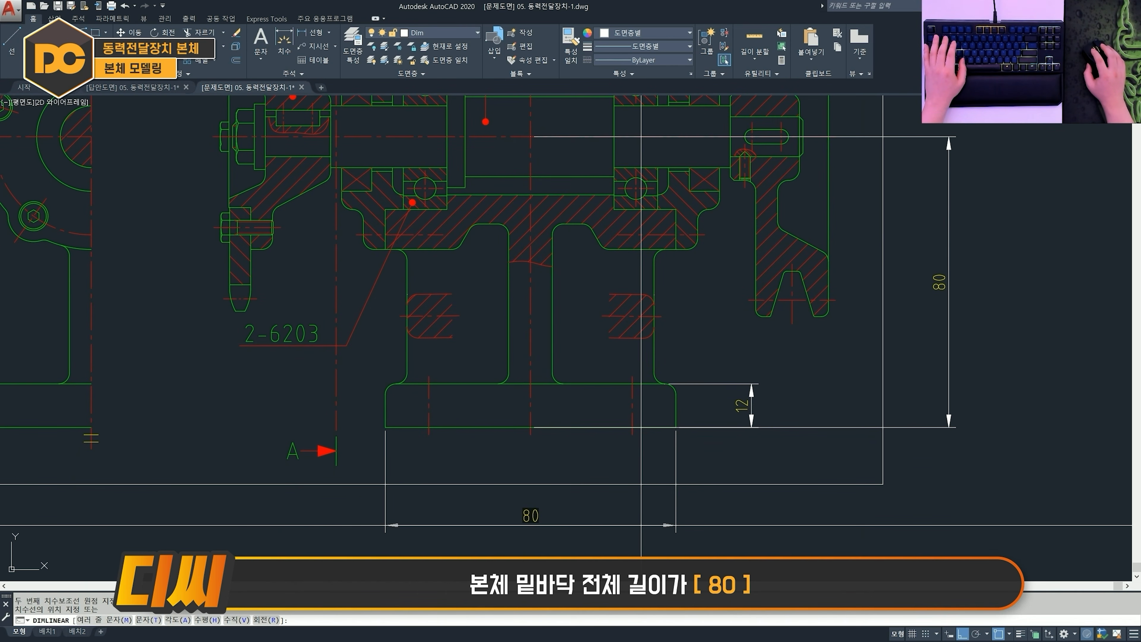
{"action": "left_click", "coordinate": [642, 527]}
- Measure the base's half width from its outer corner to the symmetry centreline in section view A-A with a linear dimension
{"action": "scroll", "coordinate": [783, 507], "scroll_direction": "down", "scroll_amount": 2}
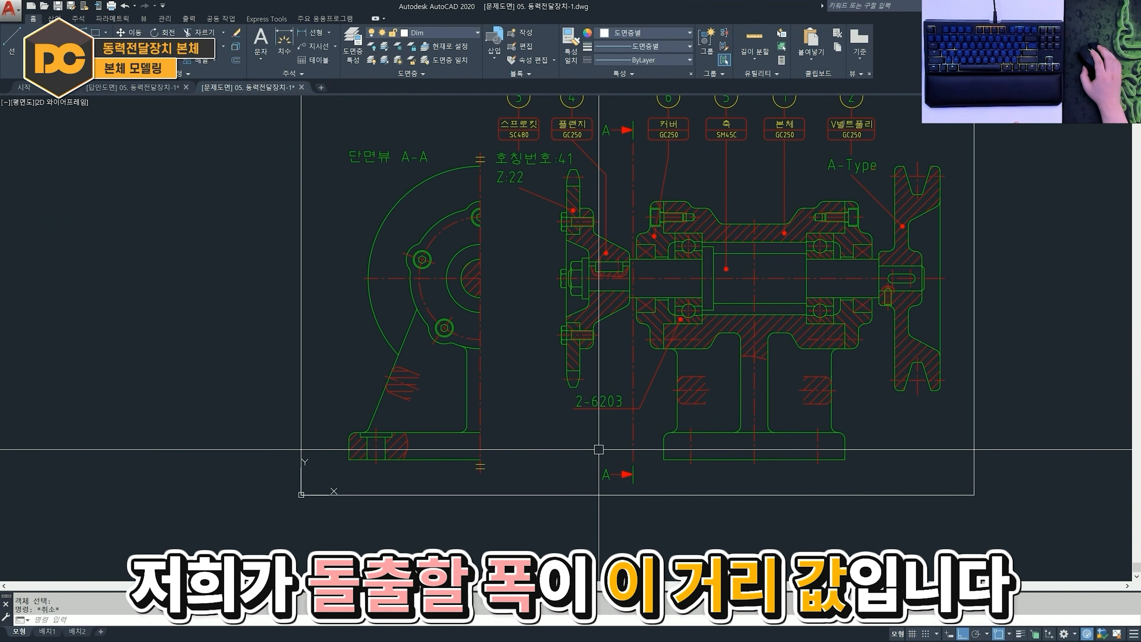
{"action": "scroll", "coordinate": [593, 454], "scroll_direction": "up", "scroll_amount": 2}
{"action": "middle_click_drag", "start_coordinate": [230, 495], "coordinate": [357, 451]}
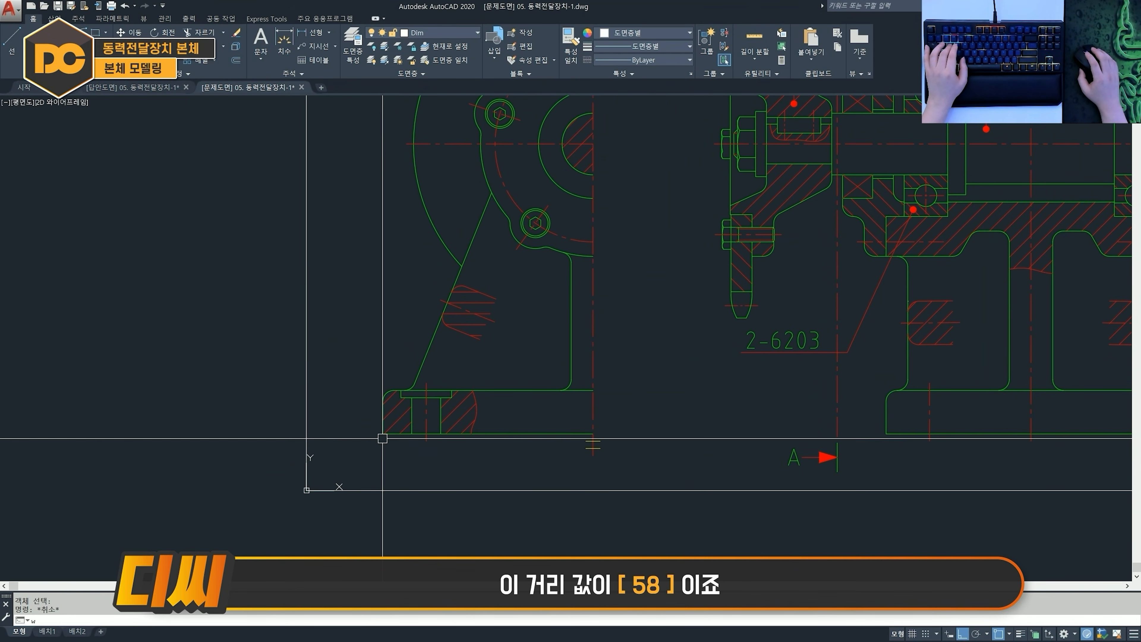
{"action": "type", "text": "dli"}
{"action": "key", "text": "space"}
{"action": "left_click", "coordinate": [382, 434]}
{"action": "left_click", "coordinate": [594, 434]}
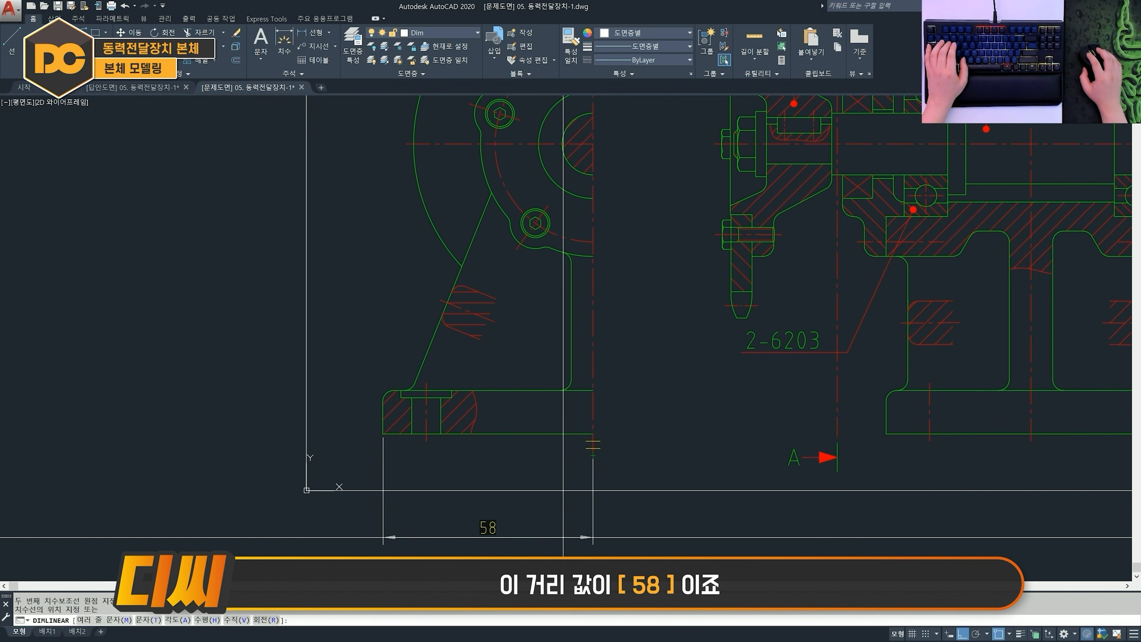
{"action": "left_click", "coordinate": [521, 537]}
{"action": "middle_click_drag", "start_coordinate": [523, 530], "coordinate": [512, 506]}
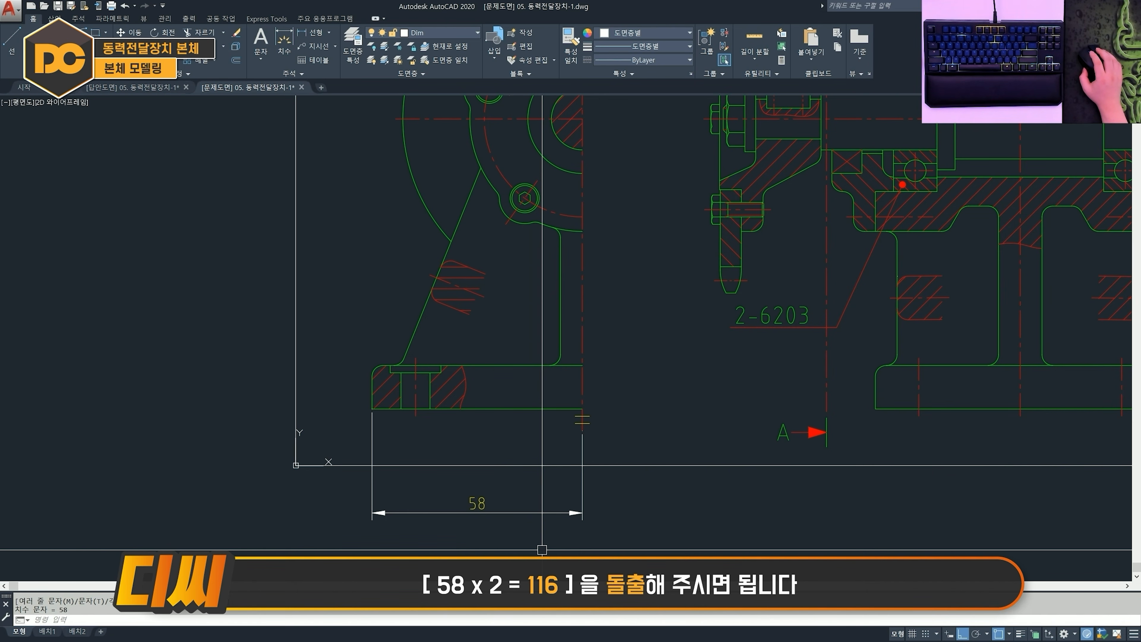
{"action": "mouse_move", "coordinate": [536, 550]}
{"action": "middle_mouse_down"}
{"action": "mouse_move", "coordinate": [537, 472]}
{"action": "mouse_move", "coordinate": [532, 503]}
{"action": "middle_mouse_up"}
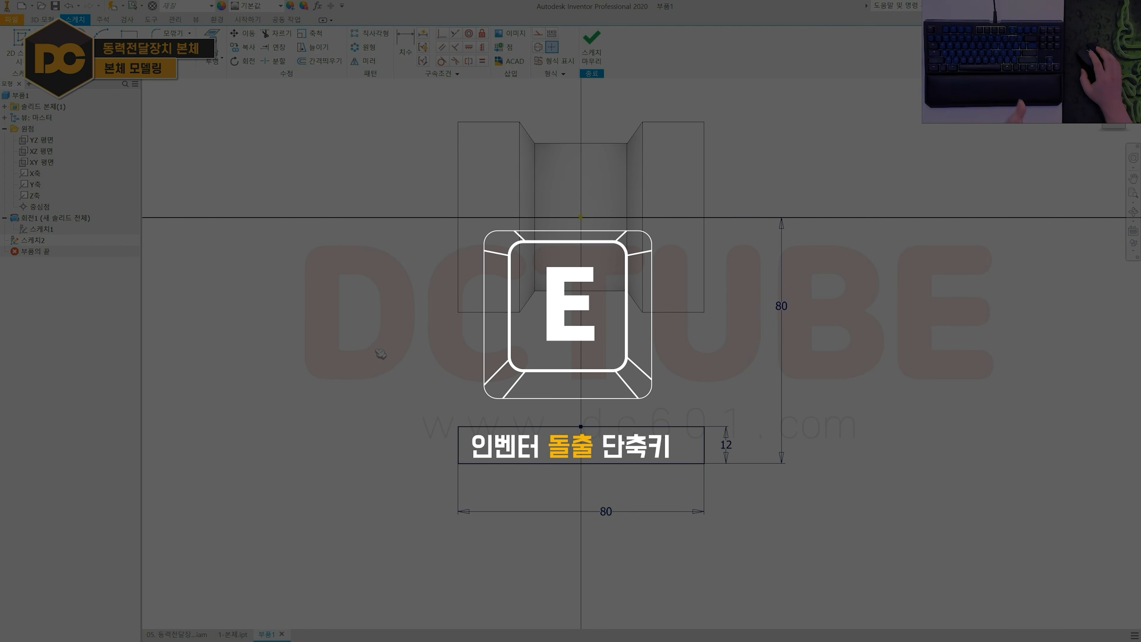
- In Inventor, finish the base sketch and extrude the rectangle symmetrically by 116 mm, joined to the body
{"action": "key", "text": "e"}
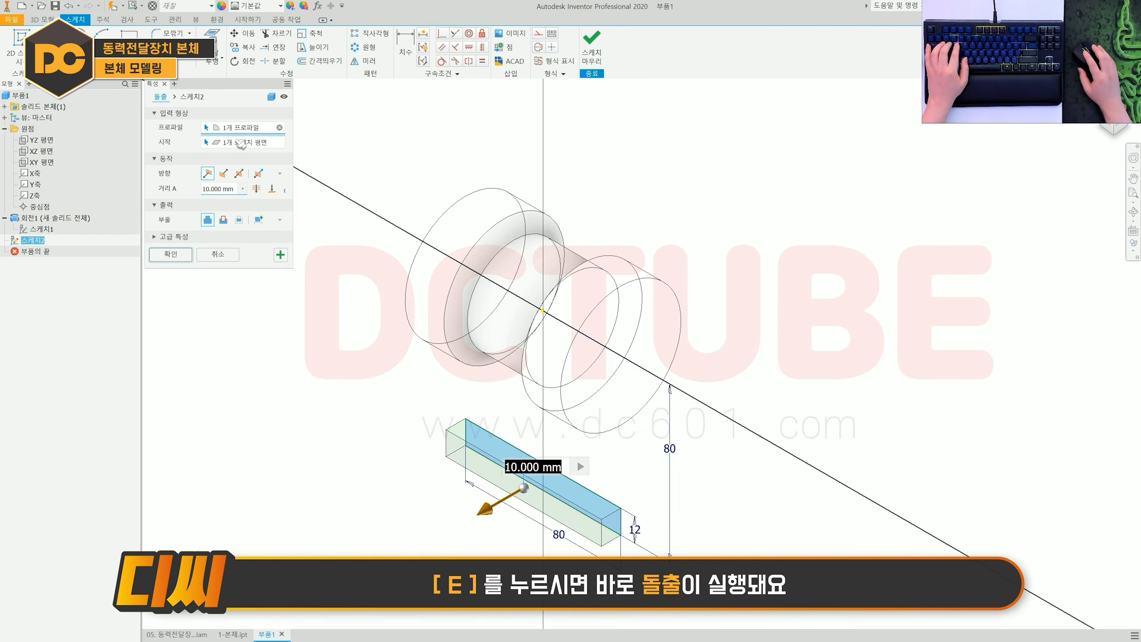
{"action": "key", "text": "Escape"}
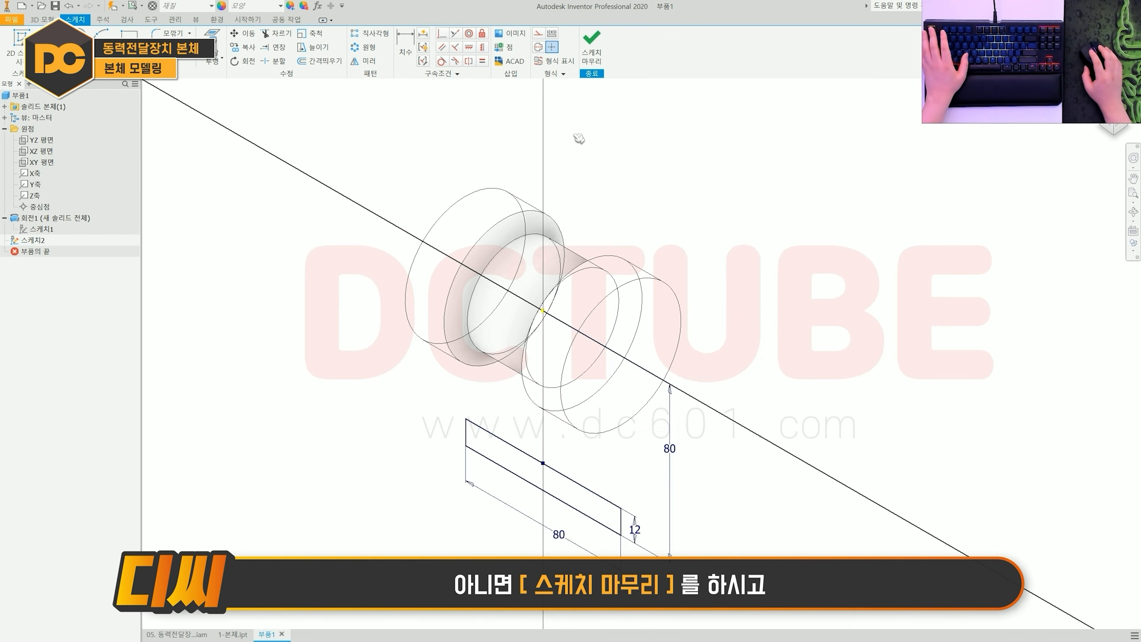
{"action": "left_click", "coordinate": [598, 57]}
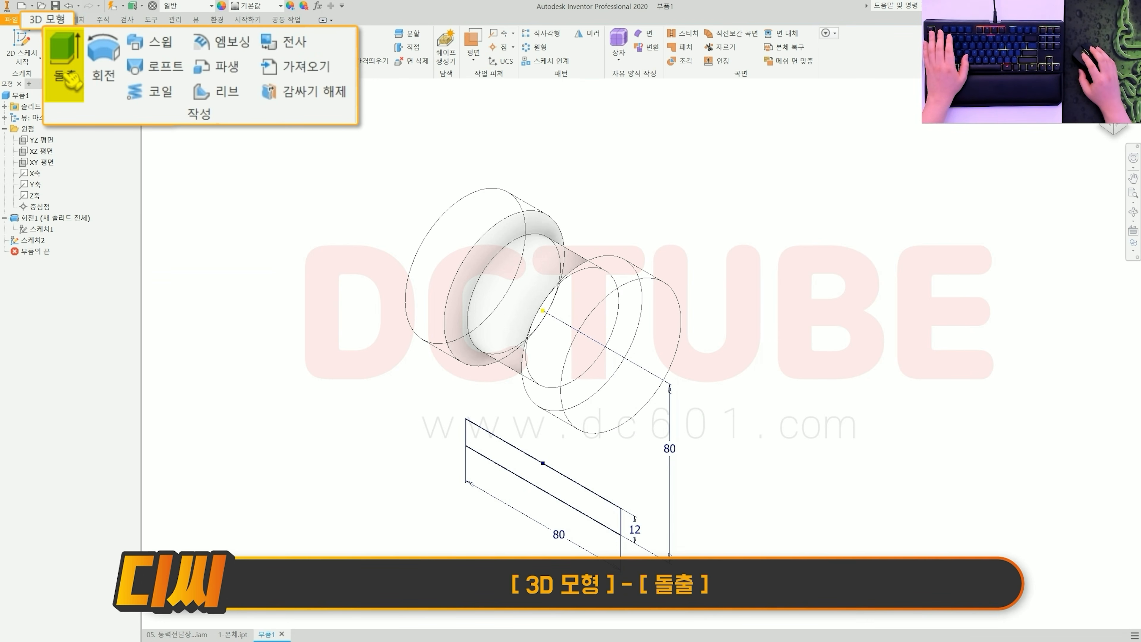
{"action": "key", "text": "e"}
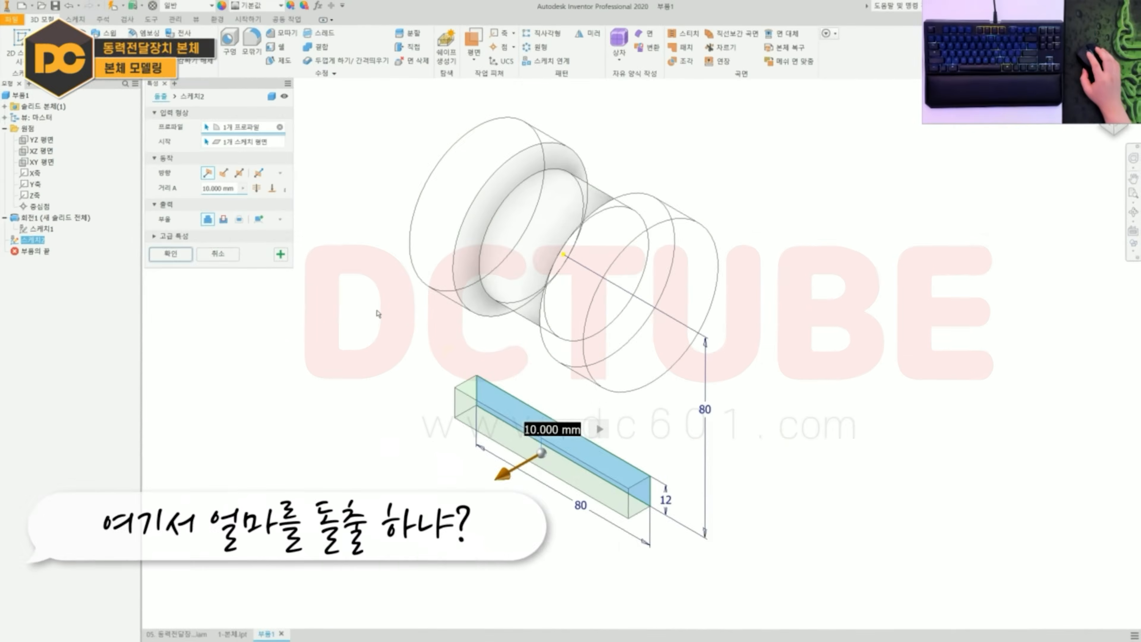
{"action": "type", "text": "1"}
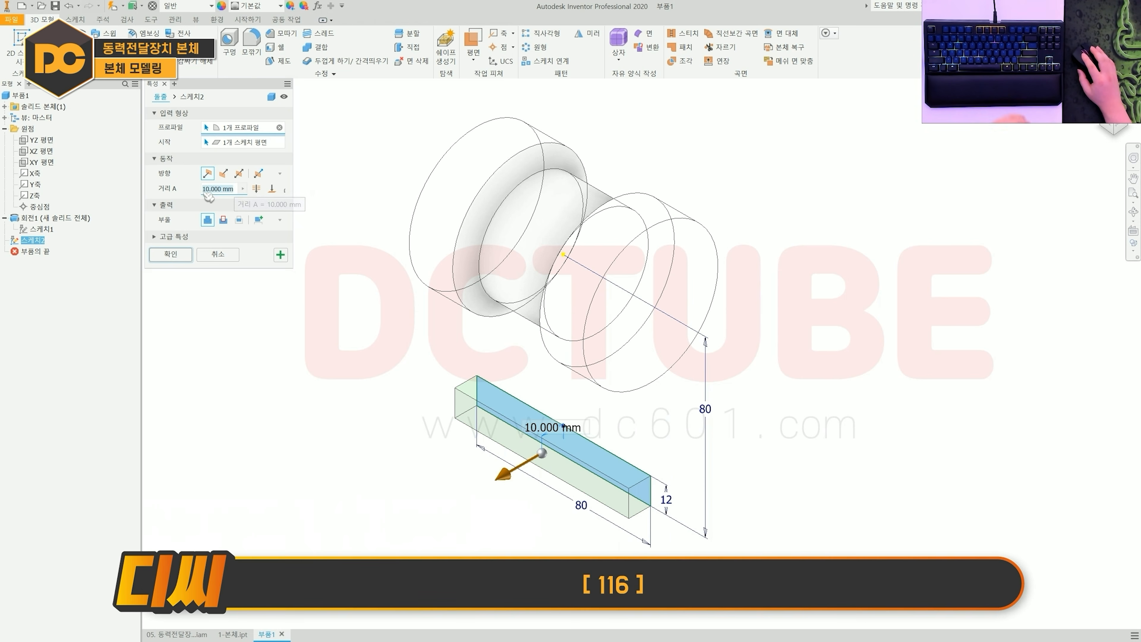
{"action": "type", "text": "16"}
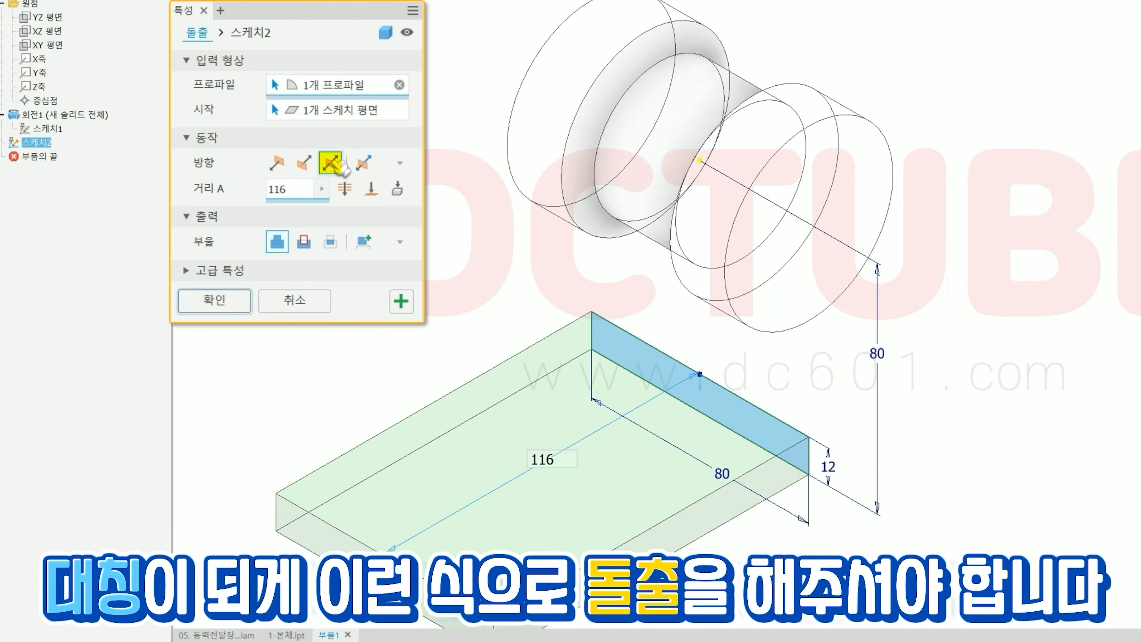
{"action": "left_click", "coordinate": [332, 163]}
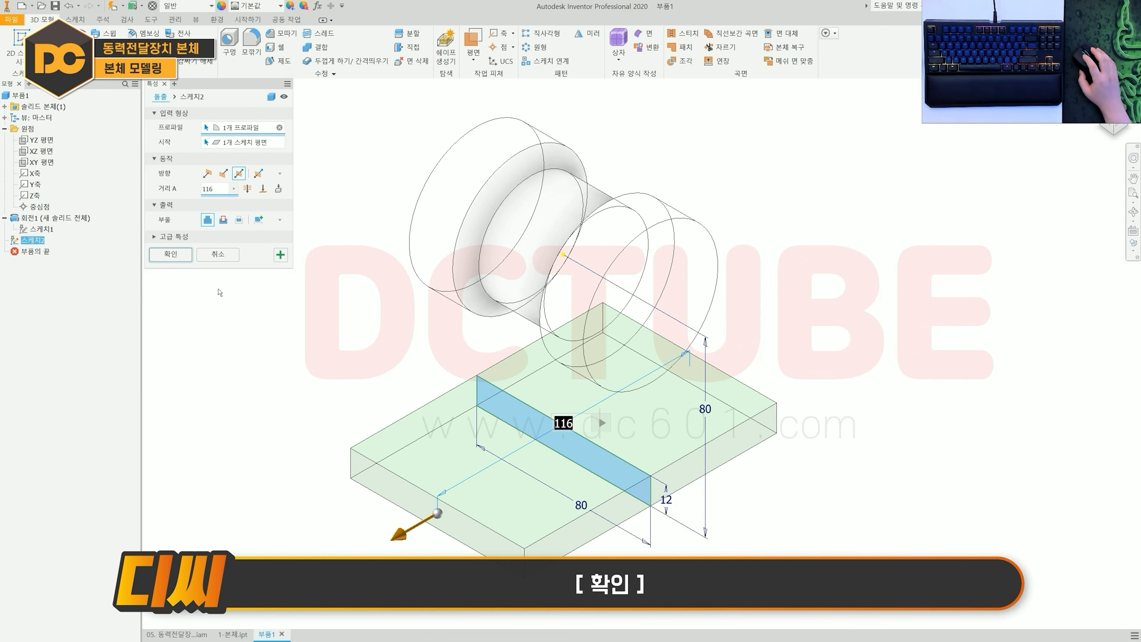
{"action": "left_click", "coordinate": [214, 300]}
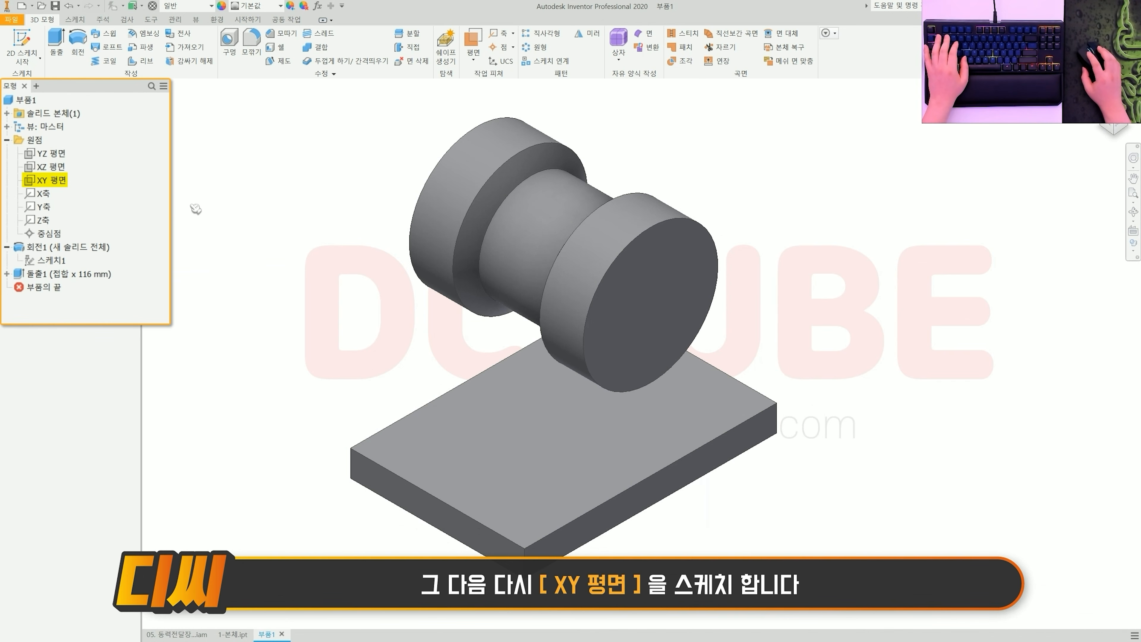
- Start a sketch on the XY plane and draw a rectangle about 63 mm wide from the cylinder's axis to the base plate's upper edge
{"action": "left_click", "coordinate": [53, 181]}
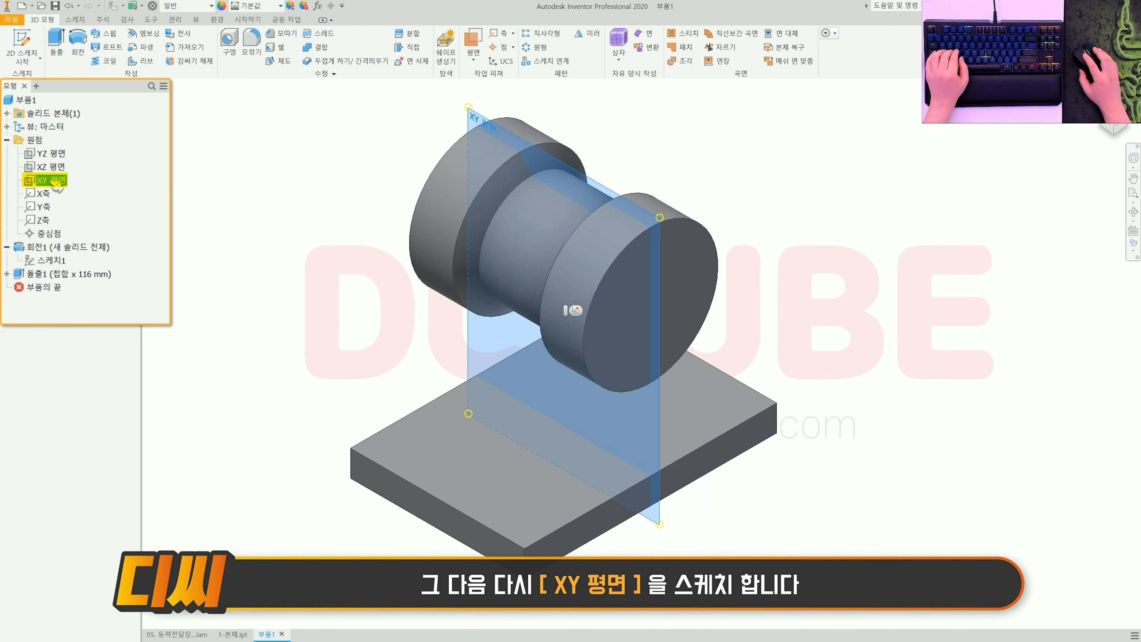
{"action": "left_click", "coordinate": [575, 310]}
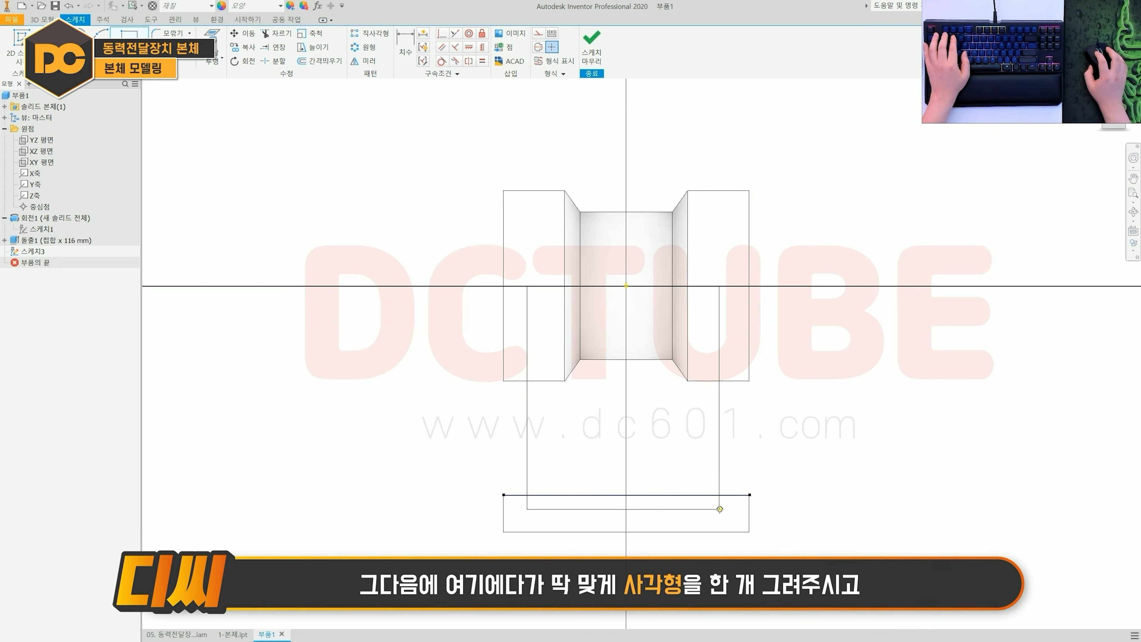
{"action": "left_click", "coordinate": [720, 495]}
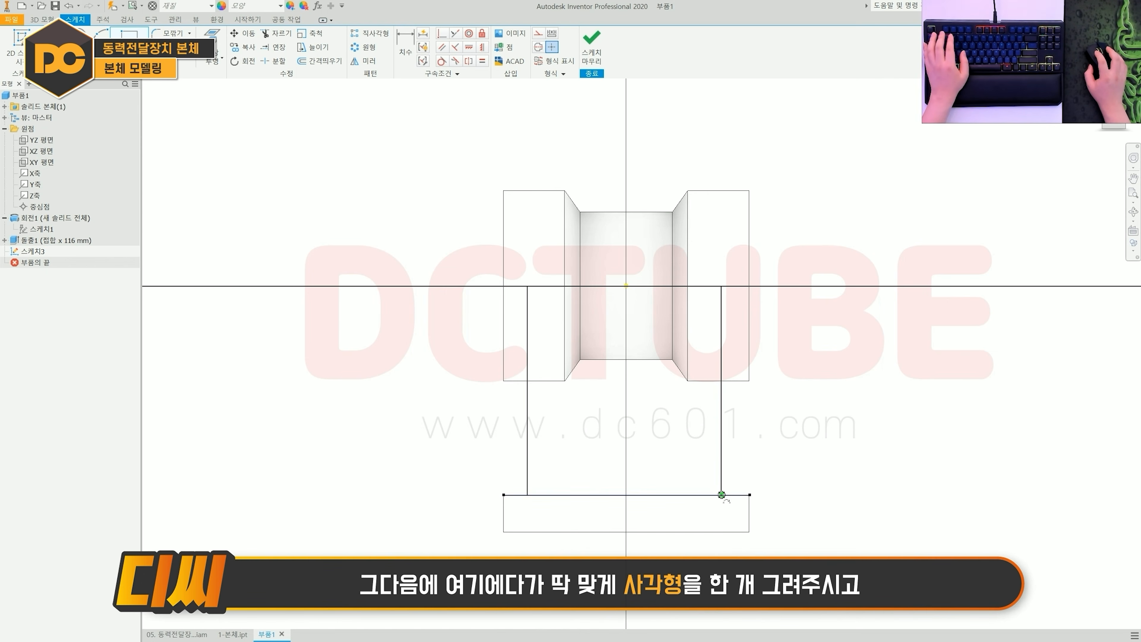
- Dimension the distance between the rib rectangle's two vertical sides and set it to 68 mm
{"action": "key", "text": "d"}
{"action": "left_click", "coordinate": [716, 452]}
{"action": "left_click", "coordinate": [522, 445]}
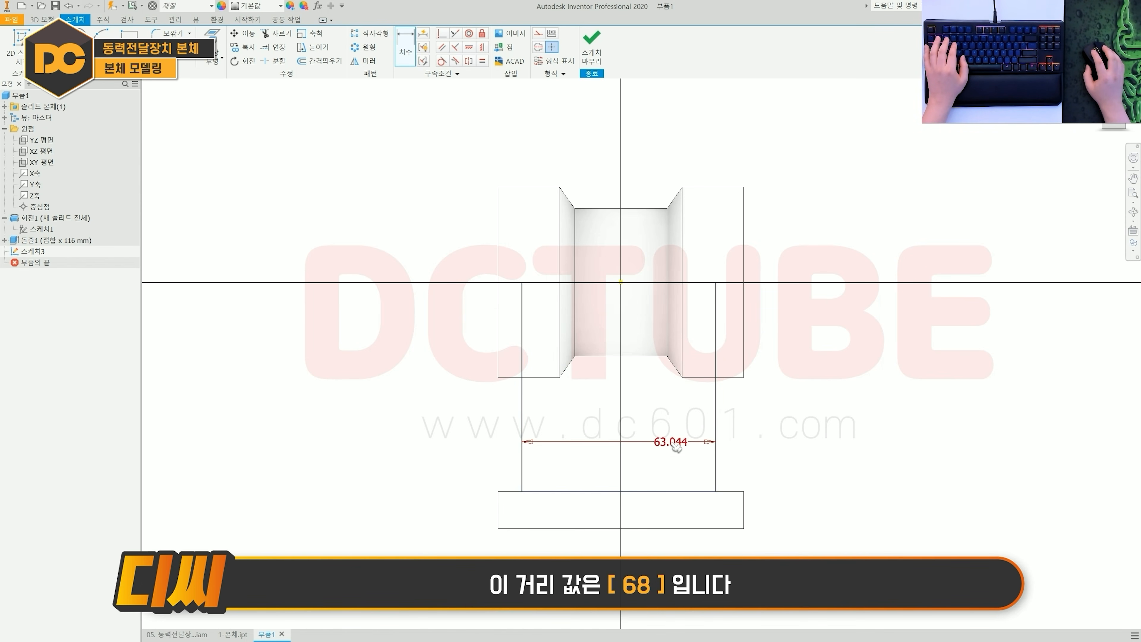
{"action": "left_click", "coordinate": [676, 446]}
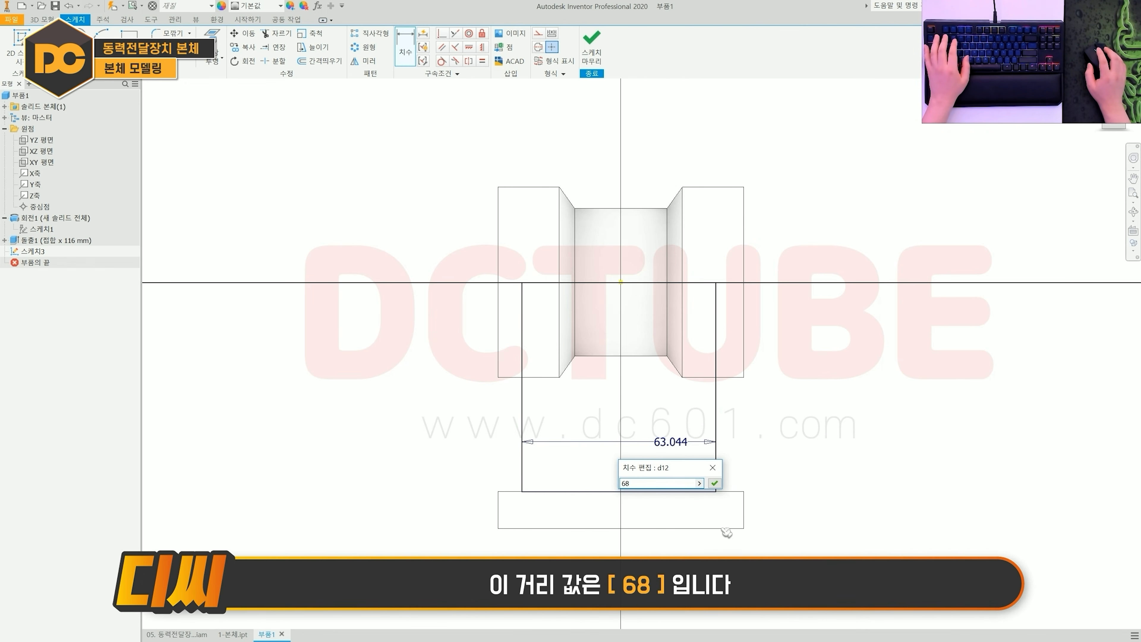
{"action": "key", "text": "Return"}
- Extrude the rib rectangle symmetrically by 12 mm, joined to the body
{"action": "key", "text": "e"}
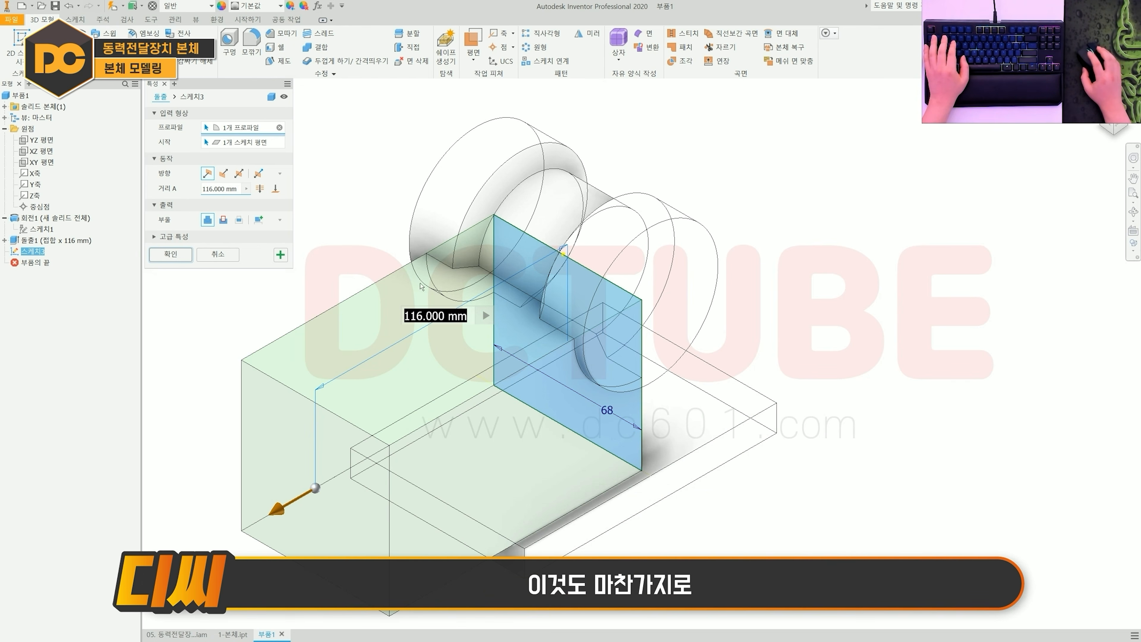
{"action": "left_click", "coordinate": [239, 173]}
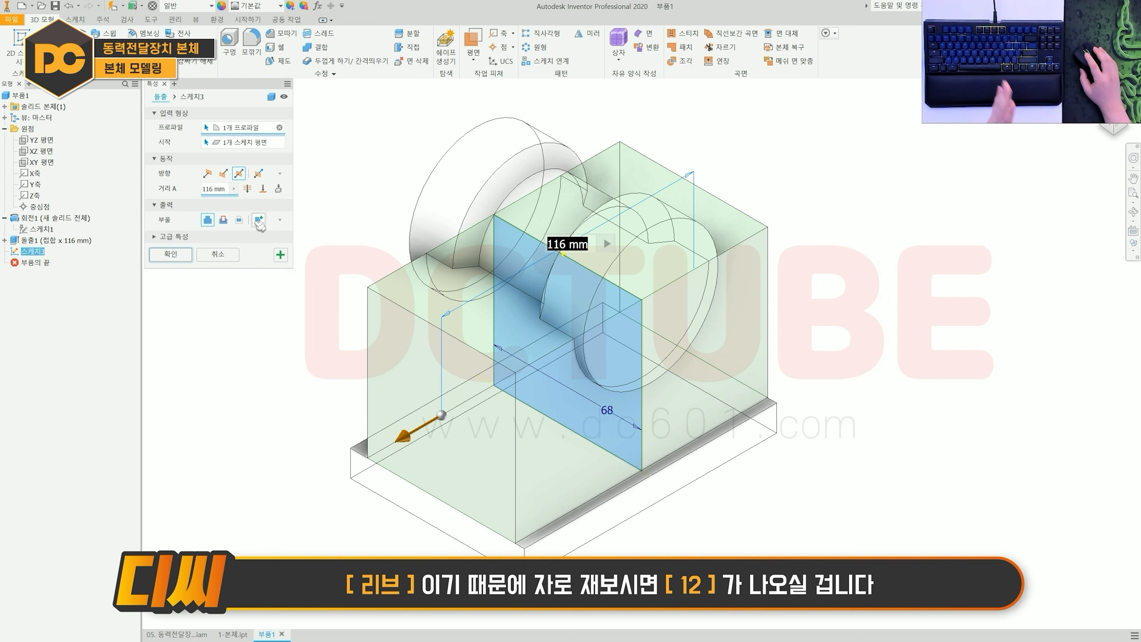
{"action": "left_click", "coordinate": [213, 188]}
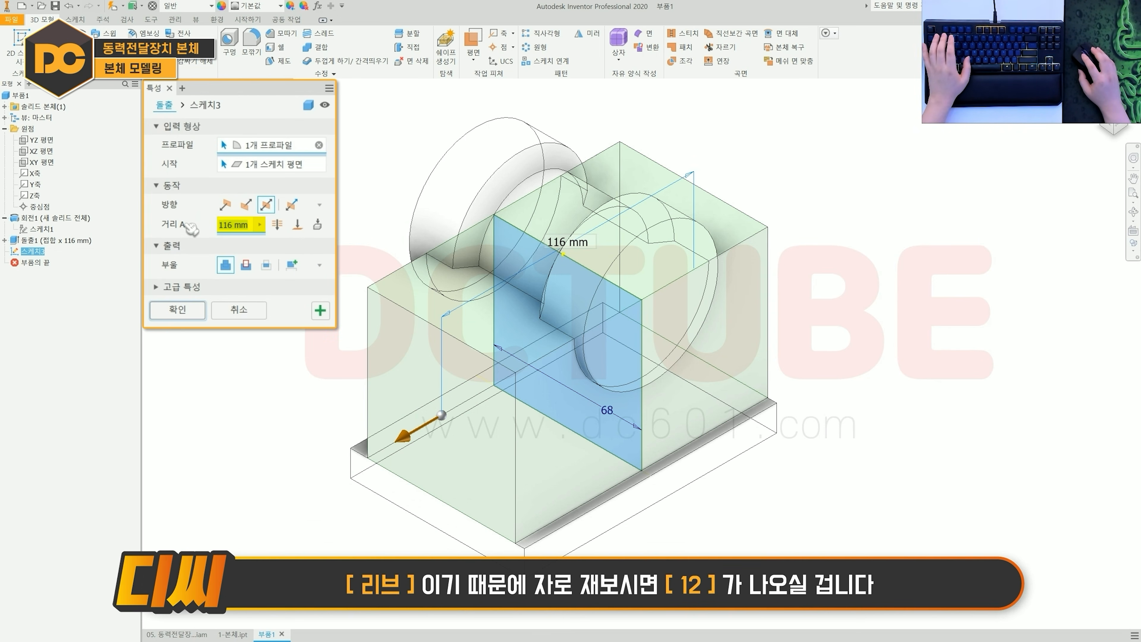
{"action": "type", "text": "12"}
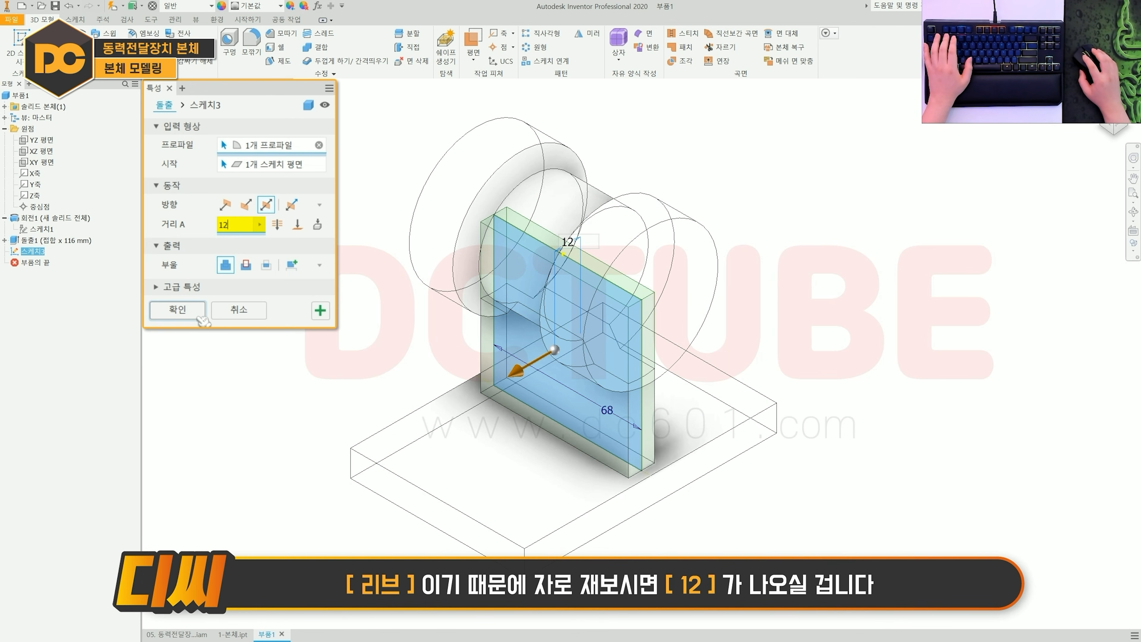
{"action": "left_click", "coordinate": [199, 315]}
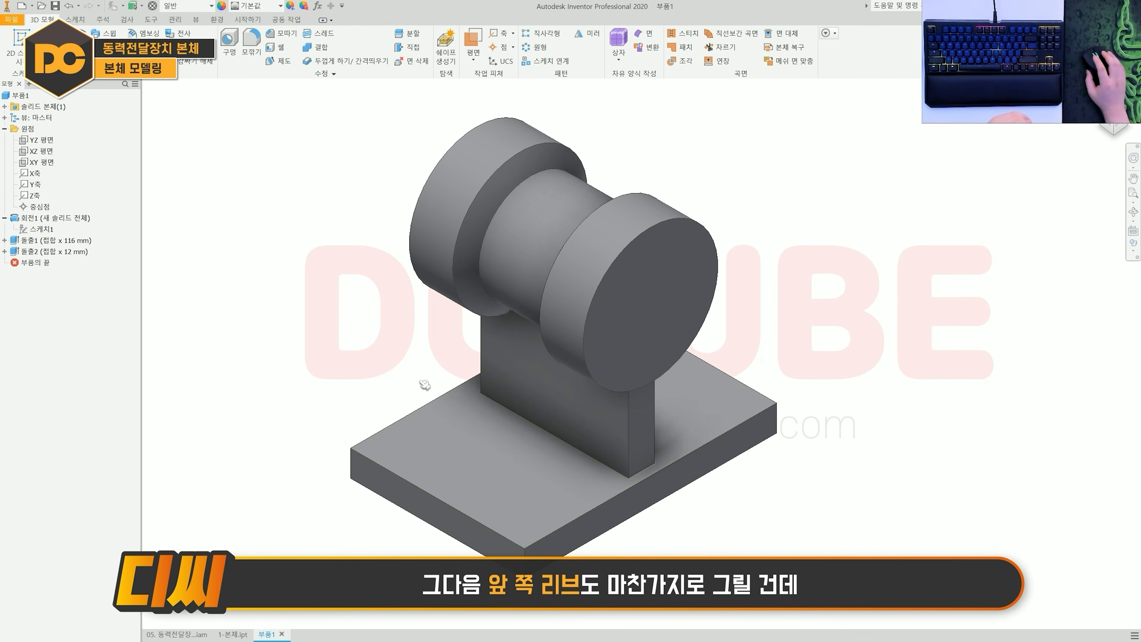
- Start a sketch on the YZ plane and turn the view so the base plate lies horizontally below the cylinder
{"action": "left_click", "coordinate": [65, 162]}
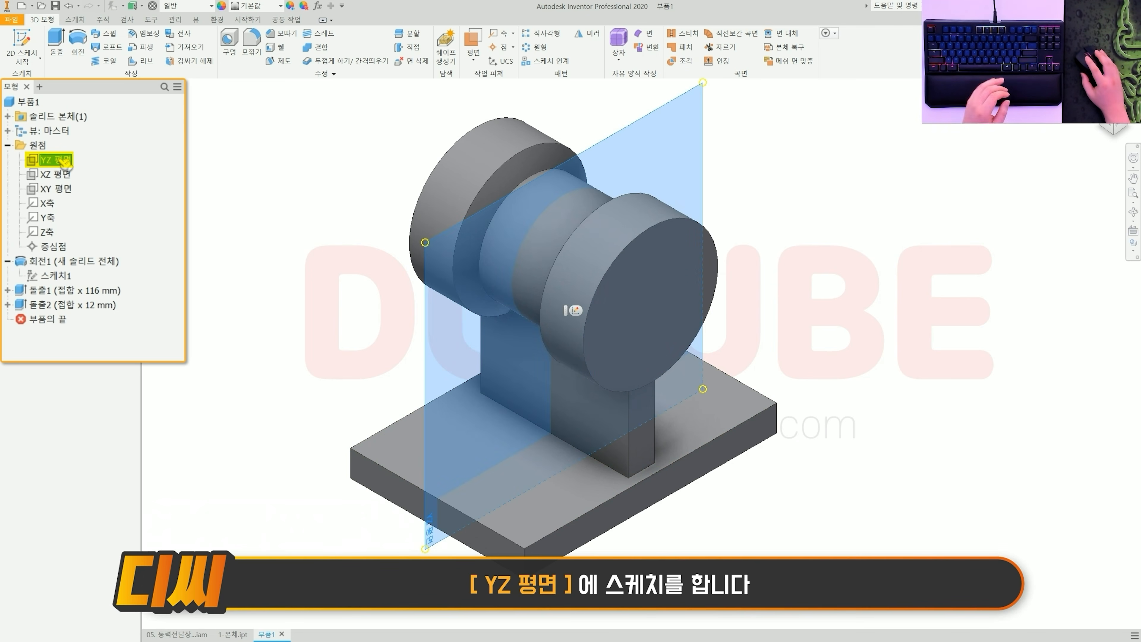
{"action": "left_click", "coordinate": [575, 310]}
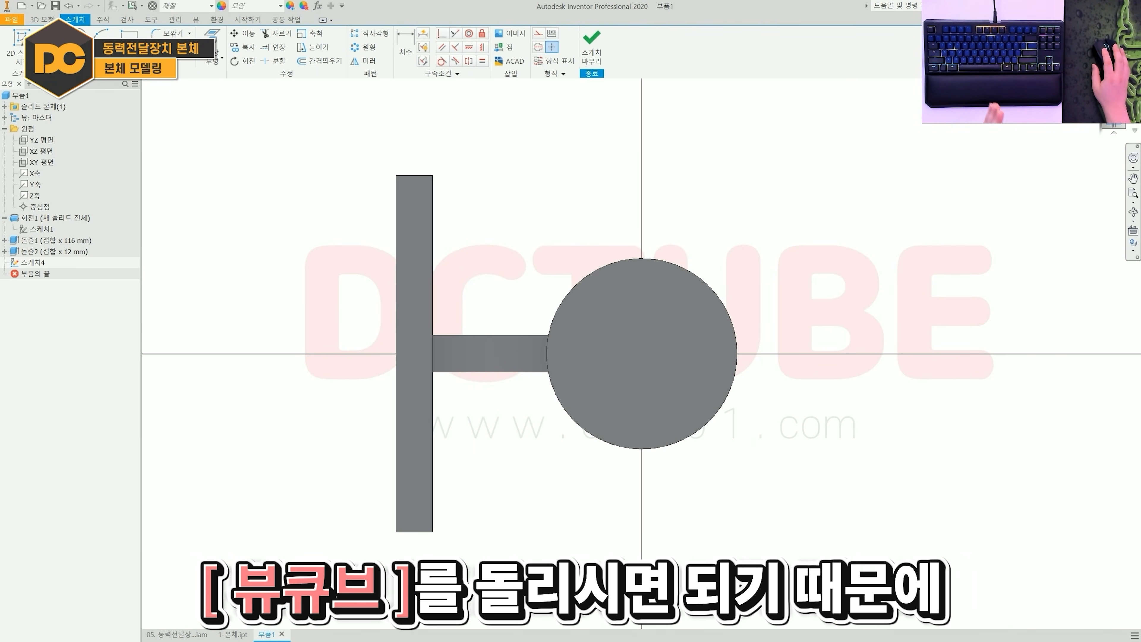
{"action": "left_click", "coordinate": [1127, 97]}
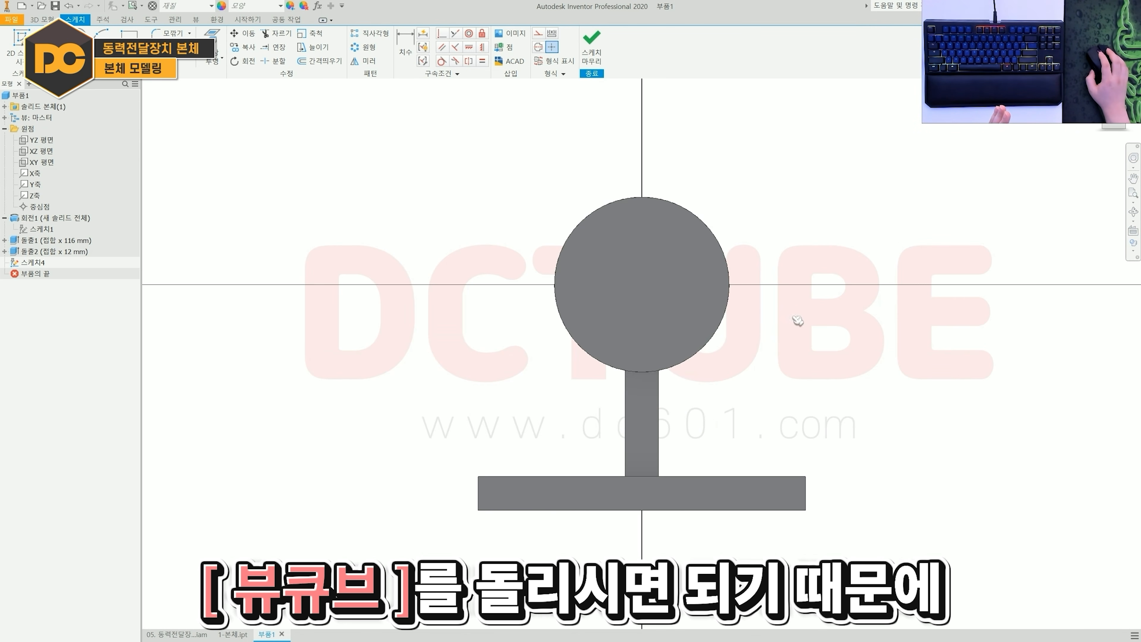
{"action": "middle_click_drag", "start_coordinate": [793, 319], "coordinate": [725, 306]}
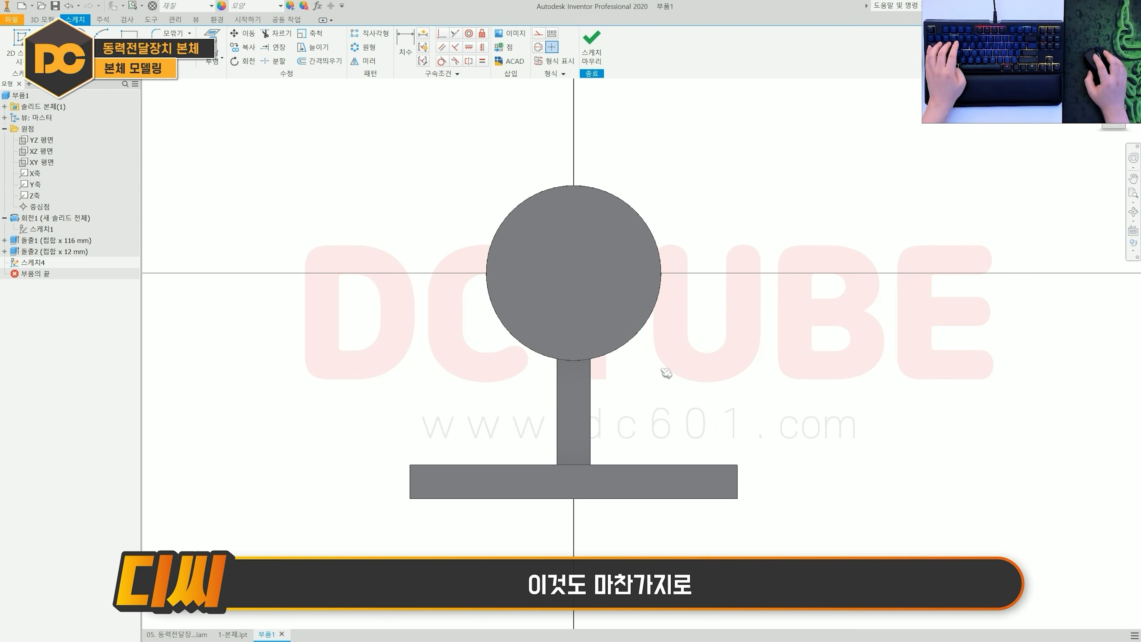
- Switch to the AutoCAD drawing and dimension the angle between the slanted rib line and the base plate's upper edge
{"action": "key", "text": "alt"}
{"action": "key", "text": "alt+3"}
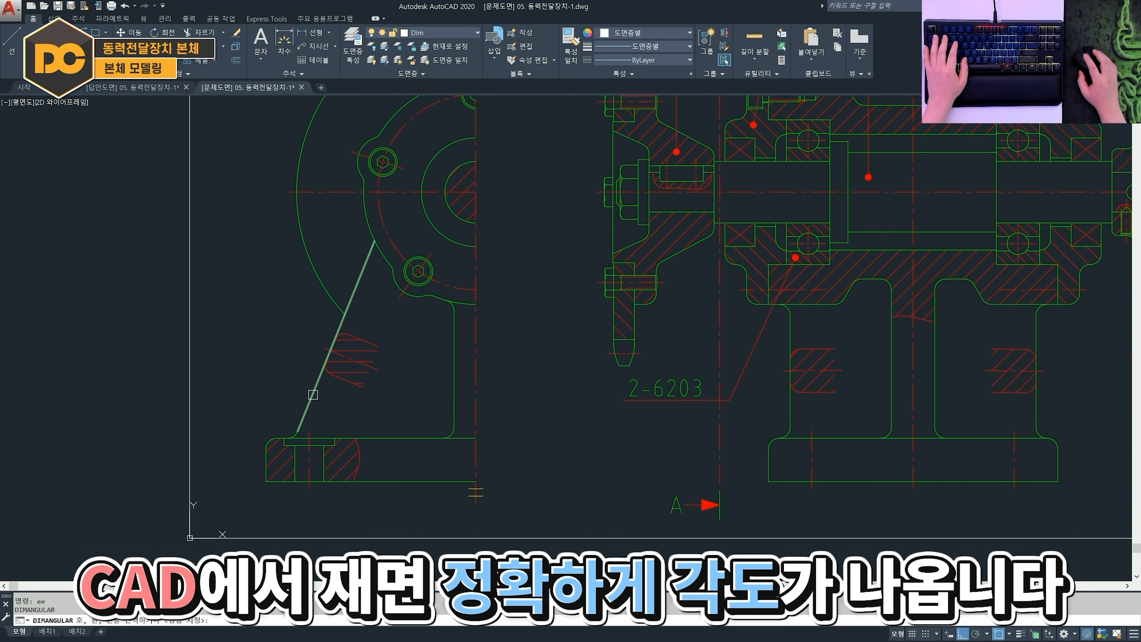
{"action": "left_click", "coordinate": [313, 395]}
{"action": "left_click", "coordinate": [374, 436]}
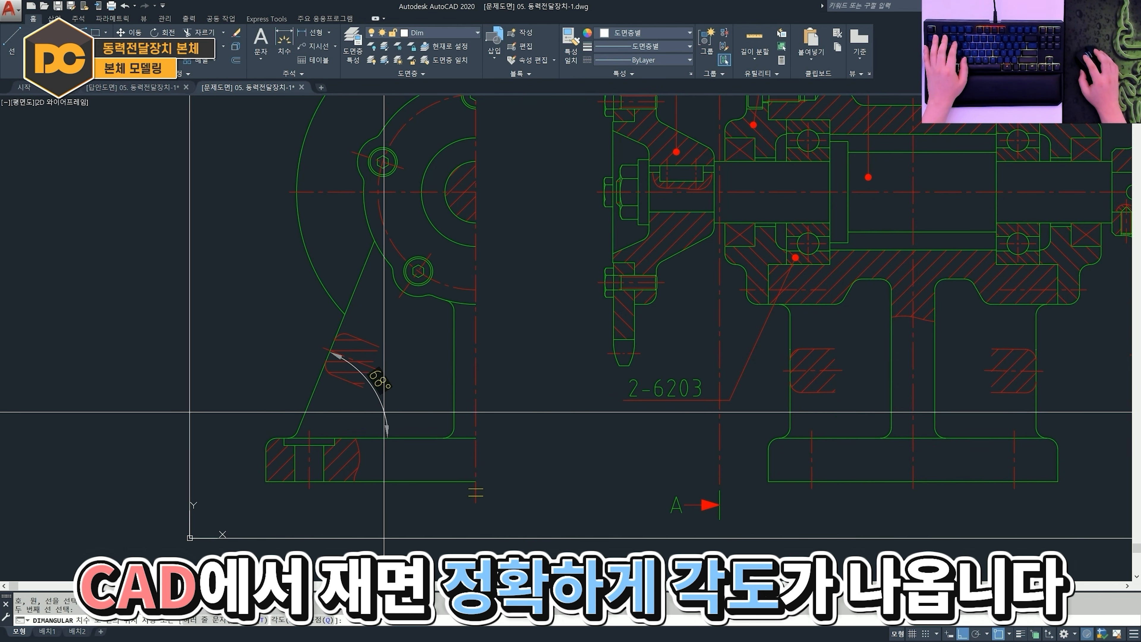
{"action": "left_click", "coordinate": [412, 364]}
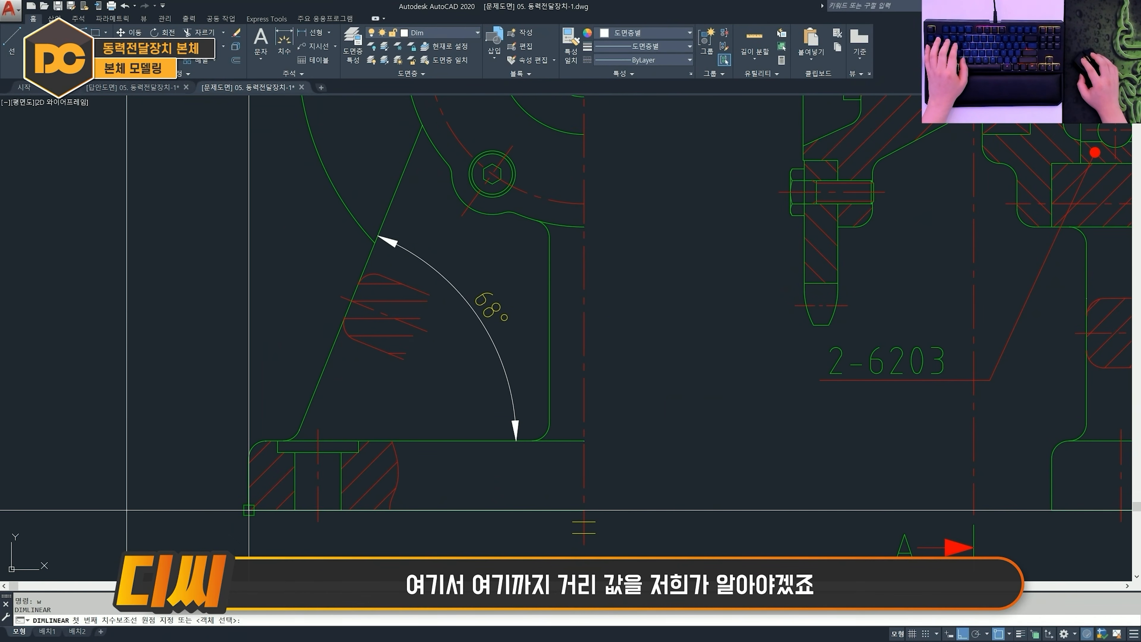
- Dimension the horizontal distance from the base plate's outer edge to the slanted rib line's lower end, where its fillet begins
{"action": "left_click", "coordinate": [283, 441]}
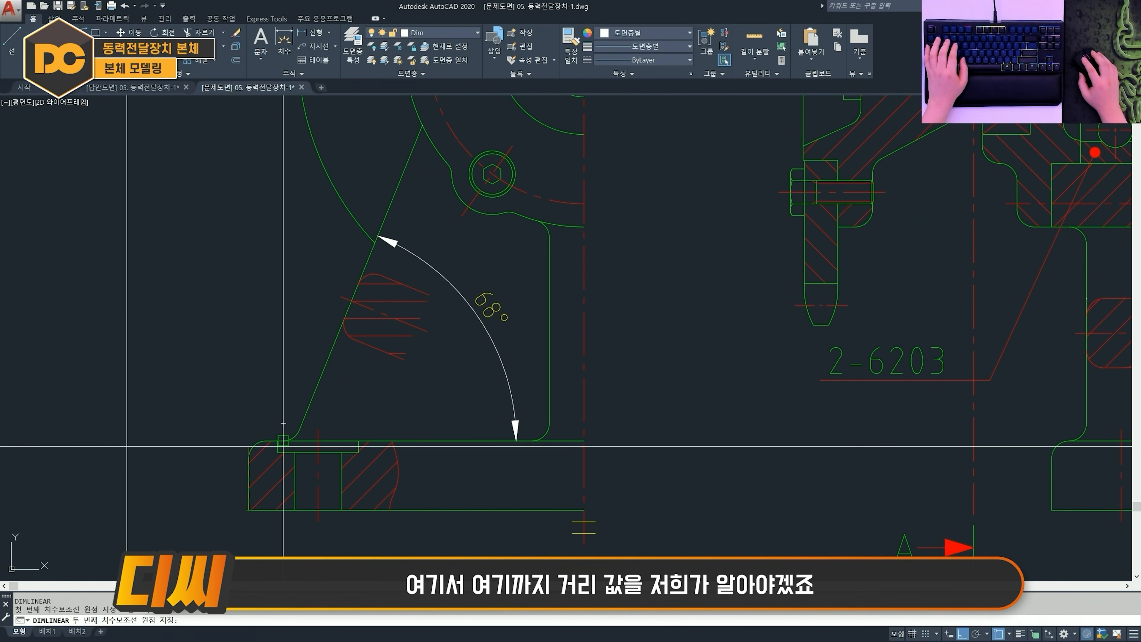
{"action": "left_click", "coordinate": [299, 430]}
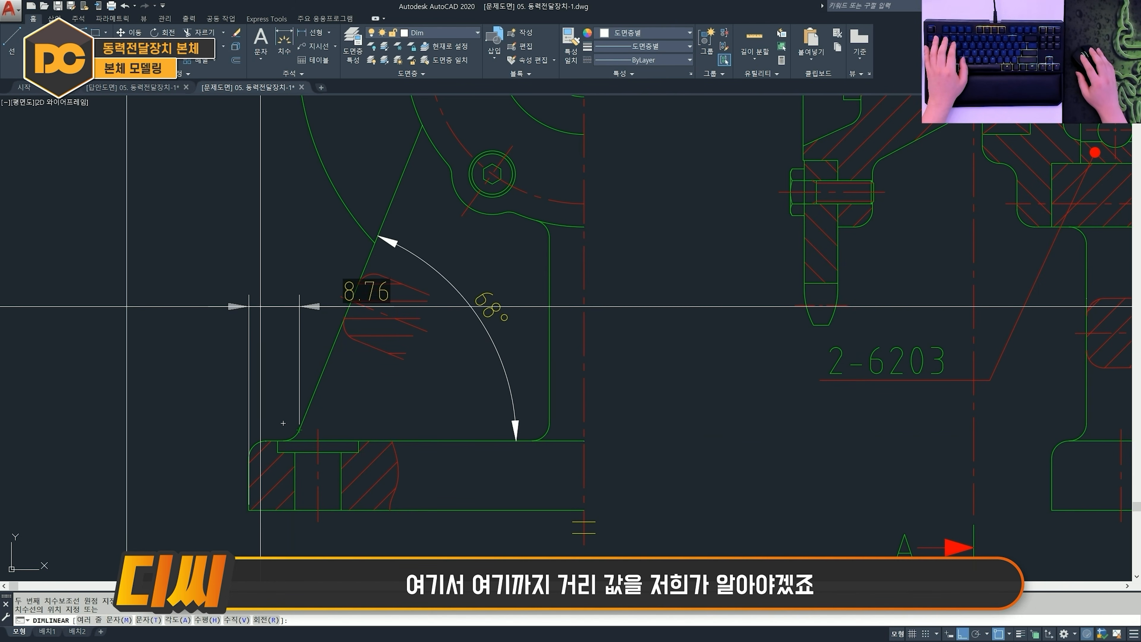
{"action": "left_click", "coordinate": [254, 297]}
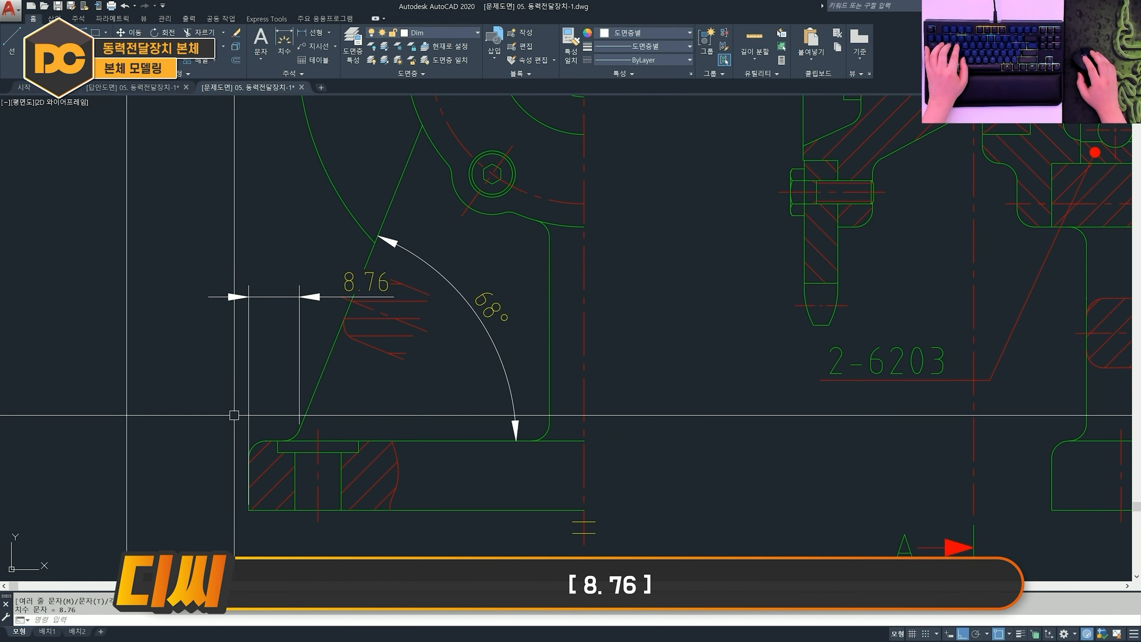
- Extend the slanted rib line down to the base plate's upper edge
{"action": "scroll", "coordinate": [216, 432], "scroll_direction": "up", "scroll_amount": 1}
{"action": "type", "text": "es"}
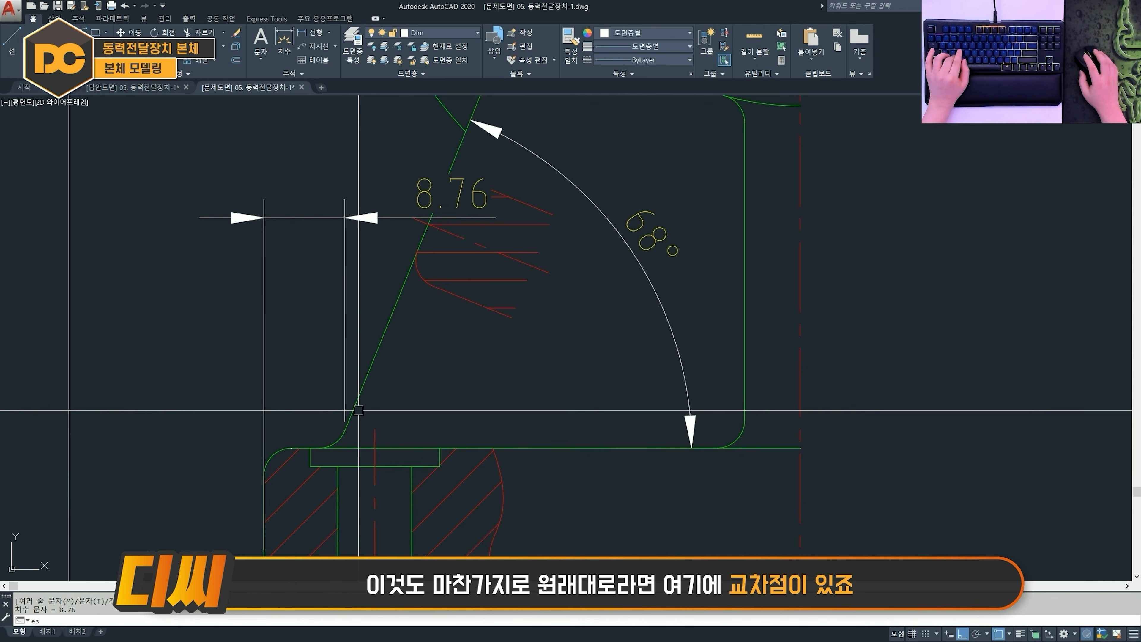
{"action": "key", "text": "Return"}
{"action": "key", "text": "Escape"}
{"action": "scroll", "coordinate": [334, 450], "scroll_direction": "up", "scroll_amount": 2}
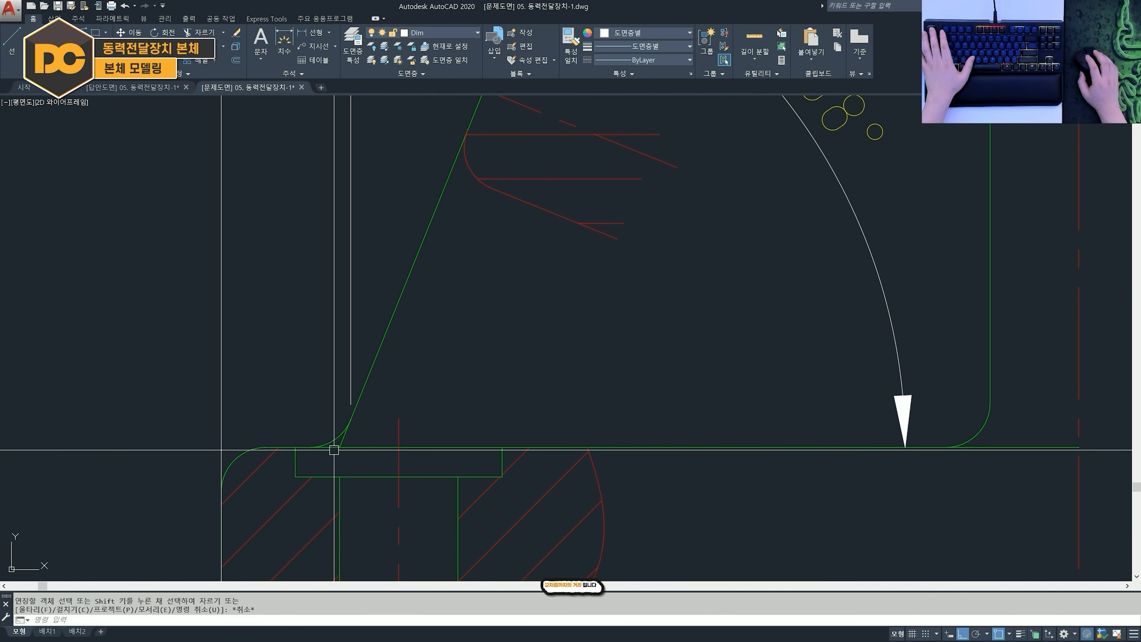
- Dimension the horizontal distance from the base plate's outer edge to the rib line's intersection with the plate's upper edge
{"action": "type", "text": "dli"}
{"action": "key", "text": "space"}
{"action": "left_click", "coordinate": [340, 447]}
{"action": "left_click", "coordinate": [221, 491]}
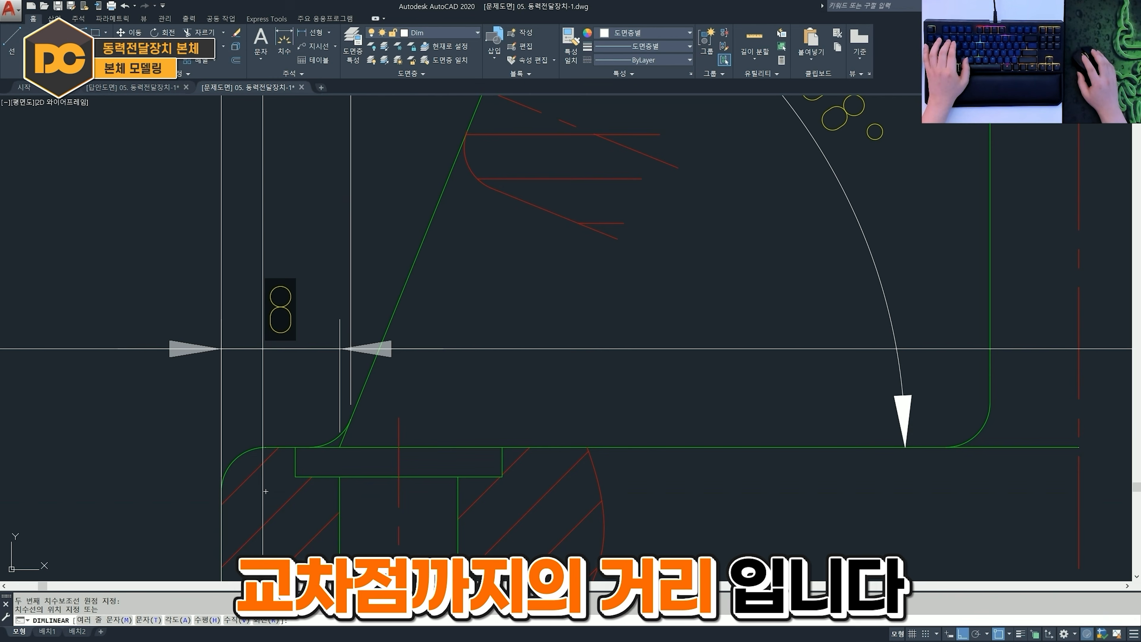
{"action": "scroll", "coordinate": [268, 341], "scroll_direction": "down", "scroll_amount": 3}
{"action": "left_click", "coordinate": [275, 314]}
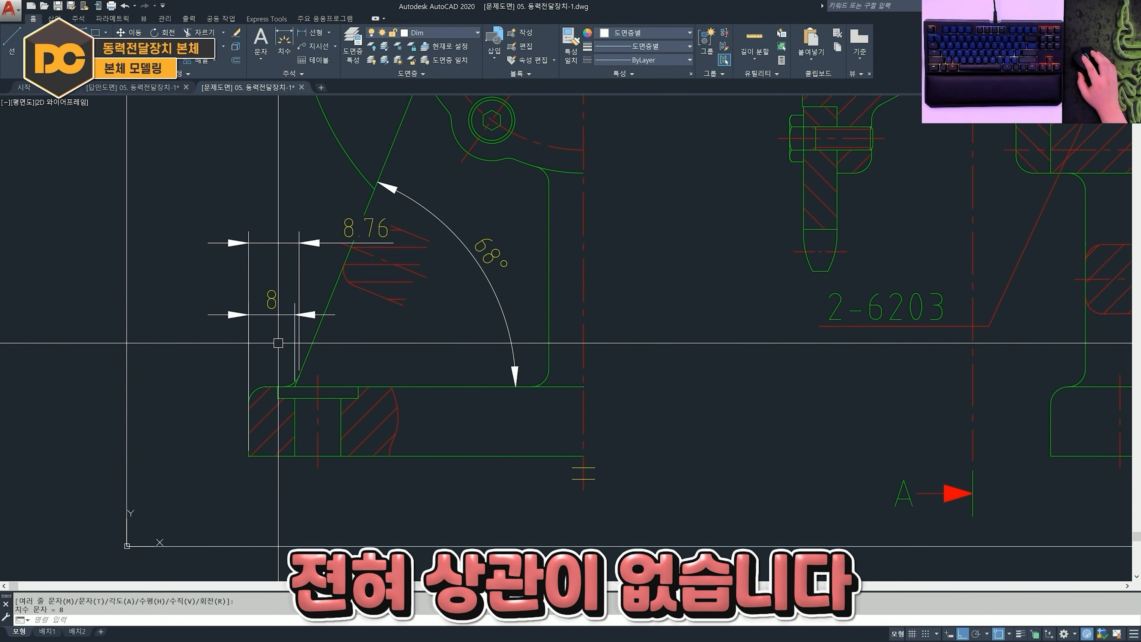
- Delete the 8.76 dimension and add an aligned dimension across the slanted rib's hatched revolved section
{"action": "scroll", "coordinate": [279, 343], "scroll_direction": "down", "scroll_amount": 2}
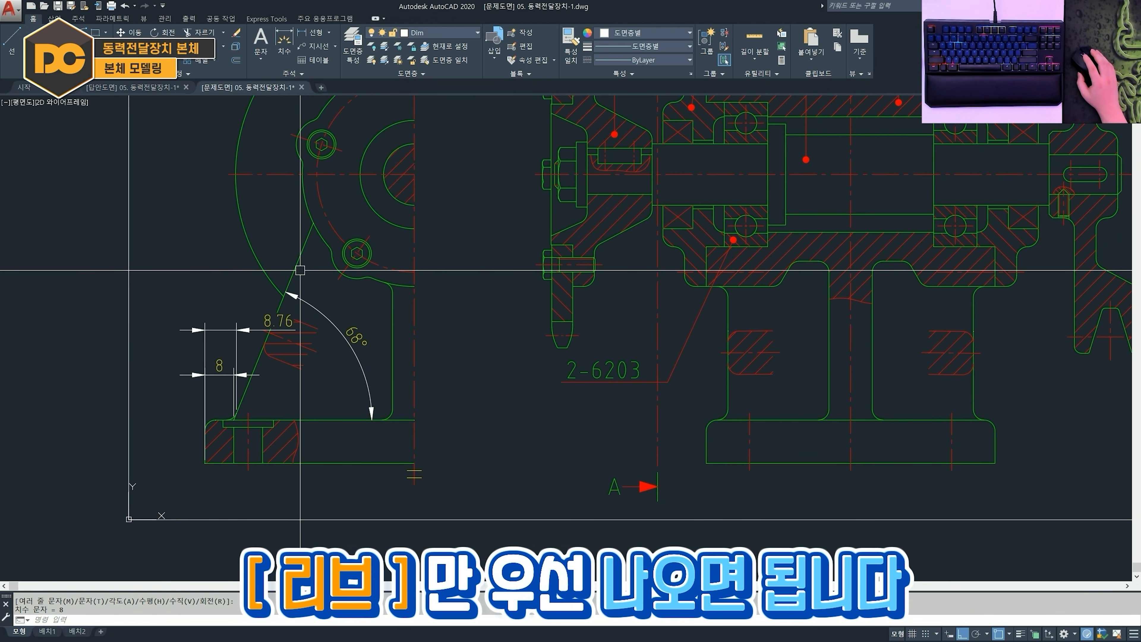
{"action": "scroll", "coordinate": [300, 270], "scroll_direction": "up", "scroll_amount": 2}
{"action": "key", "text": "Escape"}
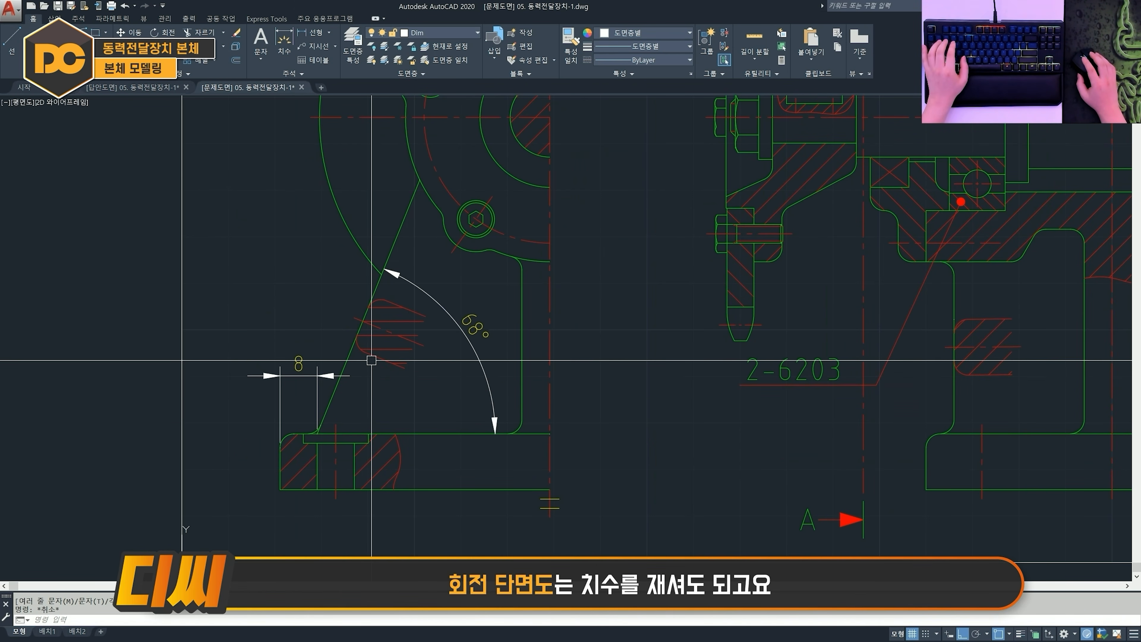
{"action": "type", "text": "dal"}
{"action": "key", "text": "space"}
{"action": "left_click", "coordinate": [365, 352]}
{"action": "left_click", "coordinate": [384, 300]}
{"action": "left_click", "coordinate": [306, 288]}
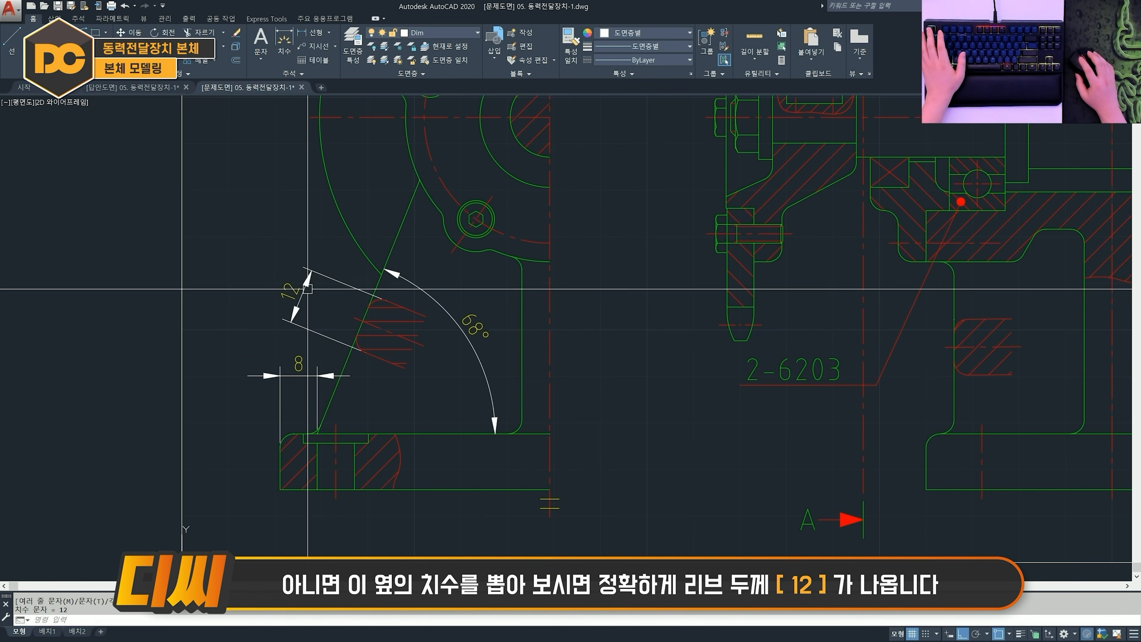
{"action": "key", "text": "Escape"}
- Add a linear dimension across the middle rib's thickness in the front section view, placed below the base plate
{"action": "scroll", "coordinate": [310, 291], "scroll_direction": "down", "scroll_amount": 2}
{"action": "mouse_move", "coordinate": [552, 351]}
{"action": "middle_mouse_down"}
{"action": "mouse_move", "coordinate": [522, 362]}
{"action": "mouse_move", "coordinate": [400, 356]}
{"action": "middle_mouse_up"}
{"action": "scroll", "coordinate": [690, 351], "scroll_direction": "up", "scroll_amount": 2}
{"action": "type", "text": "dli"}
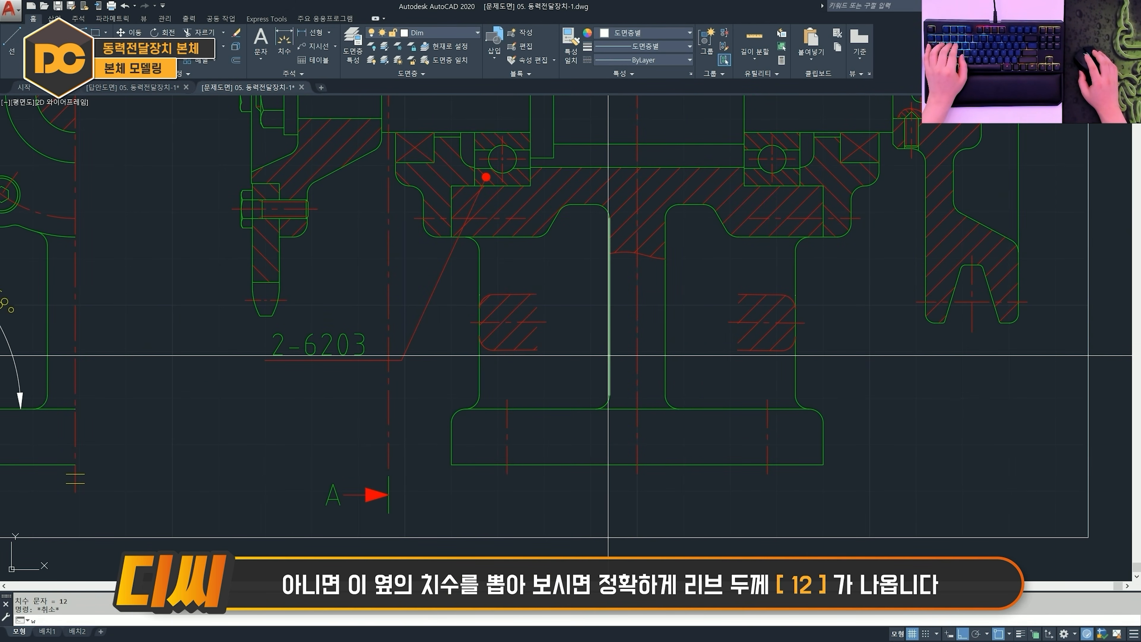
{"action": "key", "text": "space"}
{"action": "left_click", "coordinate": [609, 395]}
{"action": "left_click", "coordinate": [664, 395]}
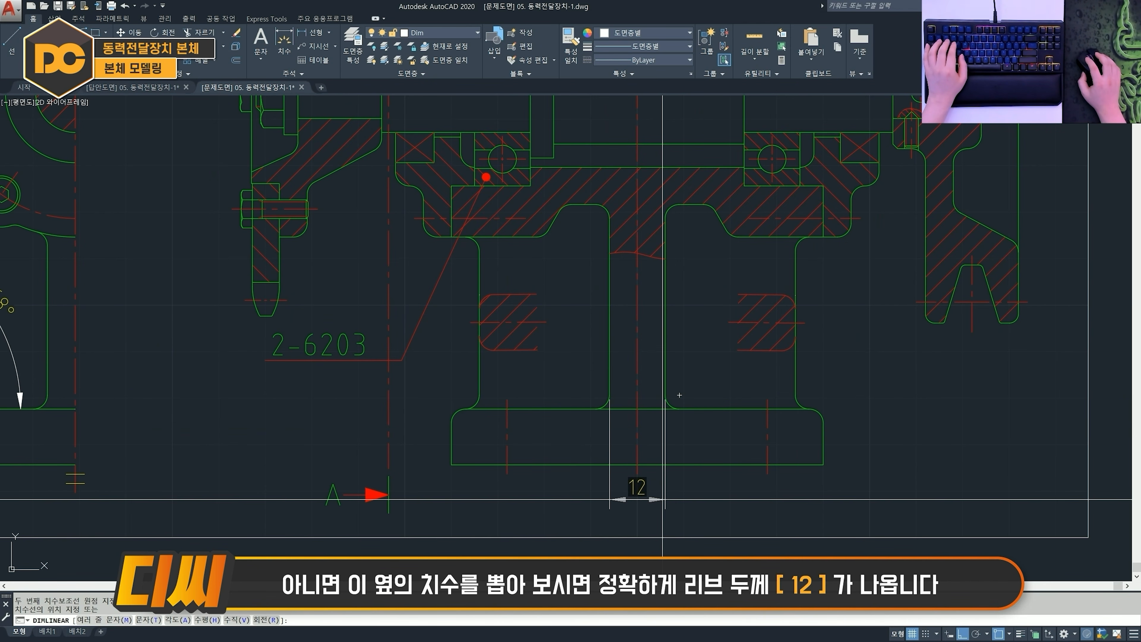
{"action": "left_click", "coordinate": [648, 503]}
{"action": "scroll", "coordinate": [648, 503], "scroll_direction": "down", "scroll_amount": 2}
{"action": "middle_click_drag", "start_coordinate": [648, 503], "coordinate": [661, 498]}
{"action": "scroll", "coordinate": [660, 497], "scroll_direction": "down", "scroll_amount": 1}
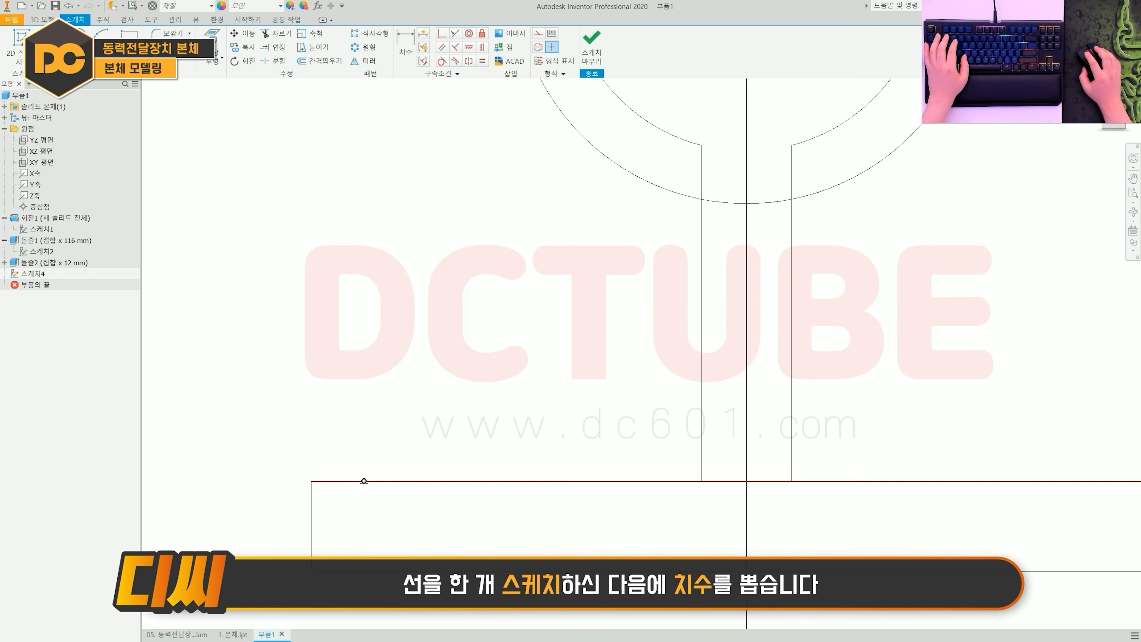
- In the Inventor sketch, draw a line rising at about 66° from the plate's upper edge, starting about 7 mm from its left end
{"action": "left_click", "coordinate": [364, 480]}
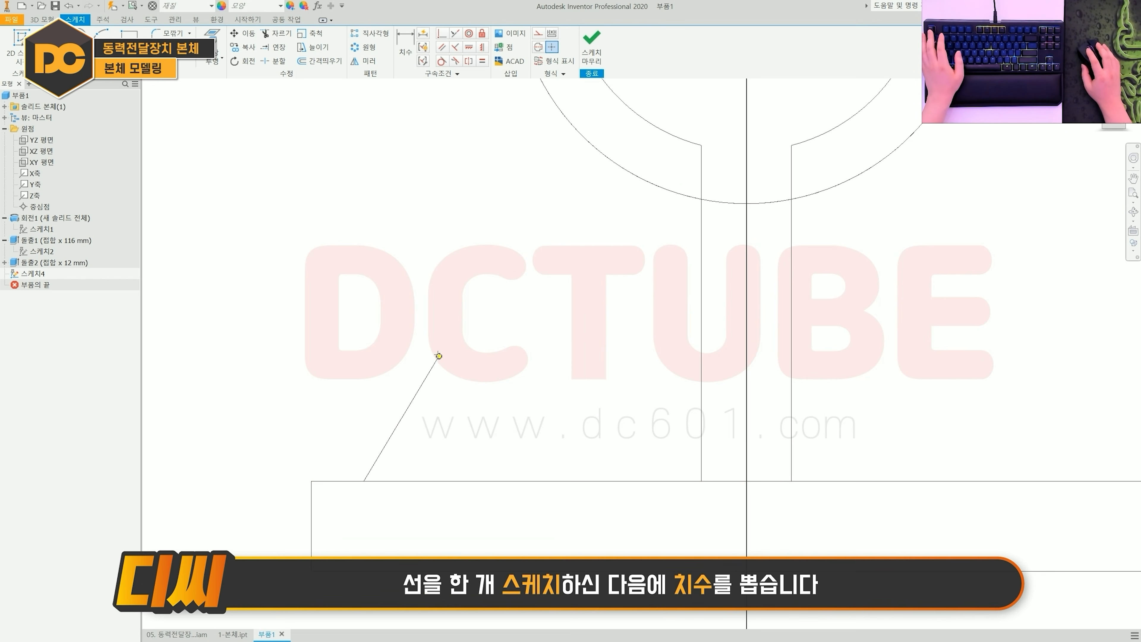
{"action": "left_click", "coordinate": [429, 337]}
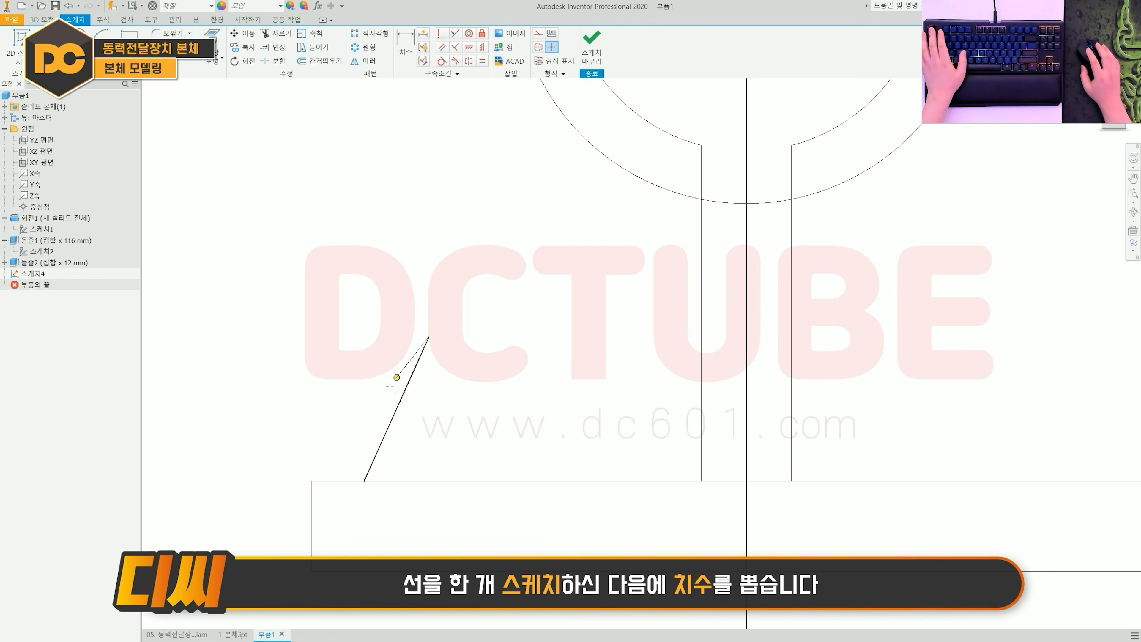
- Try dimensioning the distance from the plate's left side to the slanted line's lower endpoint, and delete that dimension
{"action": "left_click", "coordinate": [312, 509]}
{"action": "left_click", "coordinate": [364, 481]}
{"action": "left_click", "coordinate": [340, 454]}
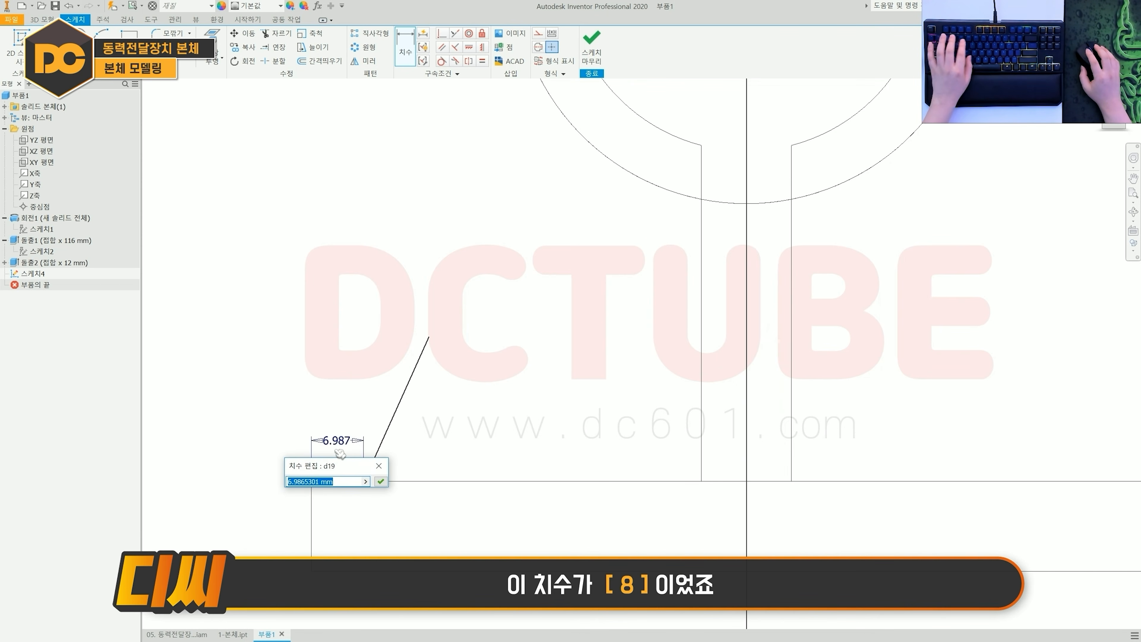
{"action": "key", "text": "Escape"}
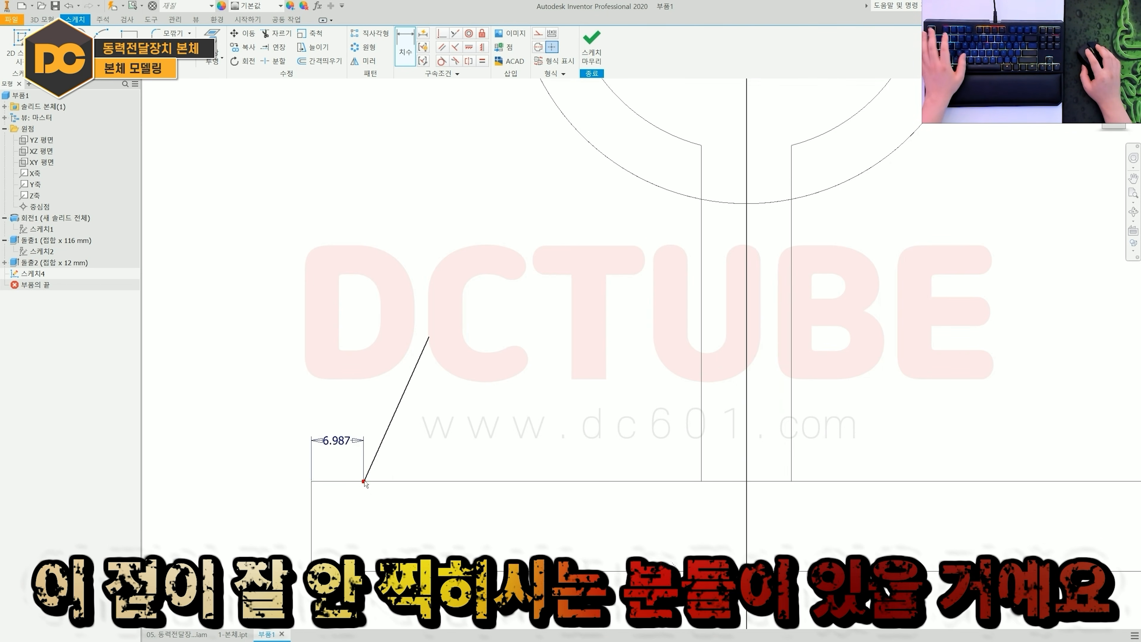
{"action": "key", "text": "Escape"}
{"action": "scroll", "coordinate": [364, 488], "scroll_direction": "up", "scroll_amount": 3}
{"action": "middle_click_drag", "start_coordinate": [364, 488], "coordinate": [368, 491]}
{"action": "left_click_drag", "start_coordinate": [342, 435], "coordinate": [288, 372]}
{"action": "key", "text": "Delete"}
- Try placing a sketch point on the slanted line's lower endpoint as a dimension reference, and undo it
{"action": "key", "text": "p"}
{"action": "key", "text": "o"}
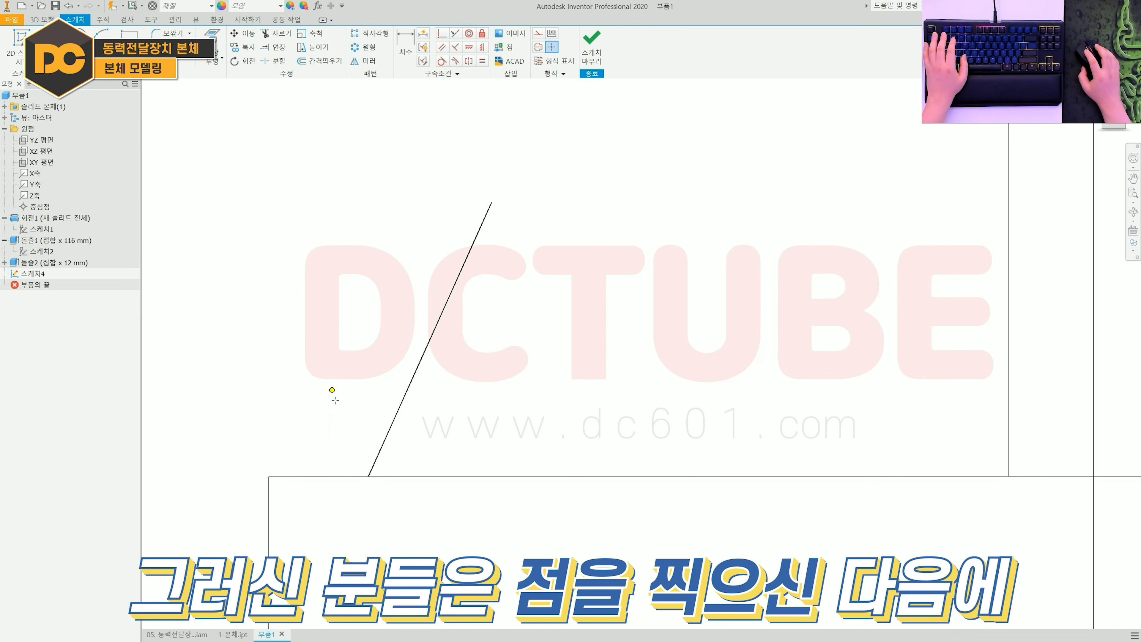
{"action": "left_click", "coordinate": [369, 476]}
{"action": "key", "text": "d"}
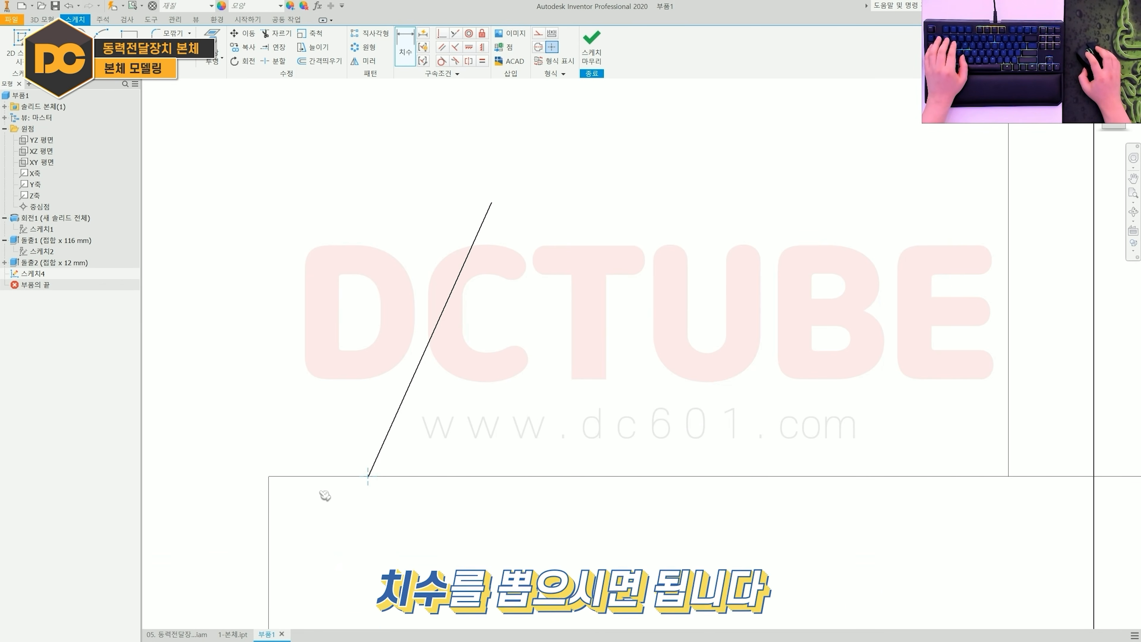
{"action": "left_click", "coordinate": [268, 501]}
{"action": "key", "text": "ctrl+z"}
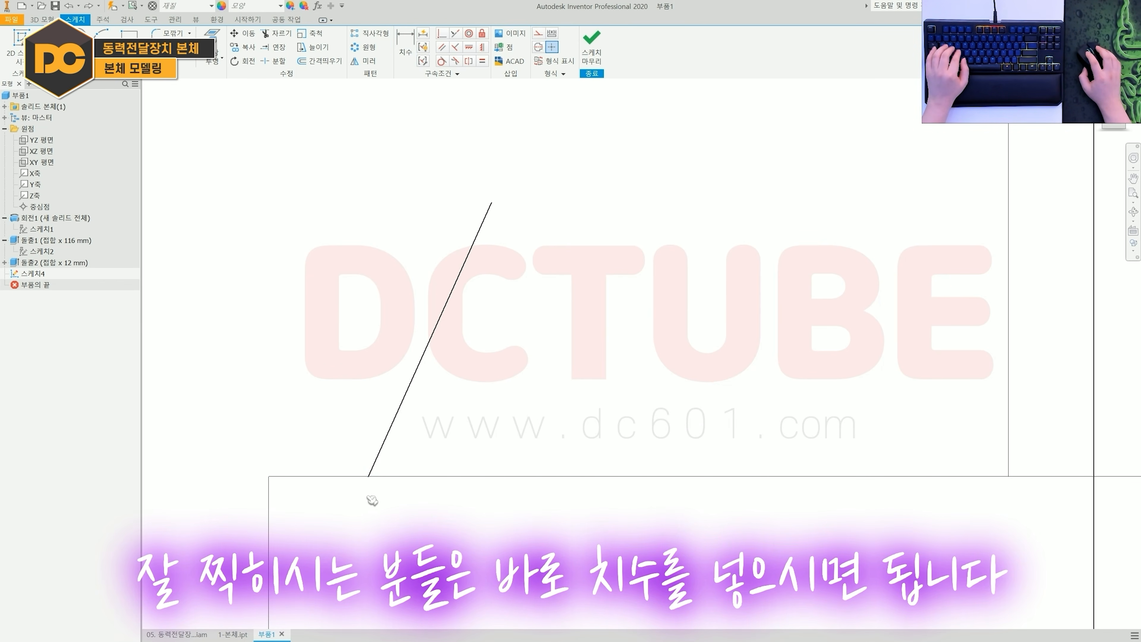
- Dimension the slanted line's lower endpoint from the base plate's left side and set the distance to 8 mm
{"action": "left_click", "coordinate": [268, 506]}
{"action": "left_click", "coordinate": [369, 476]}
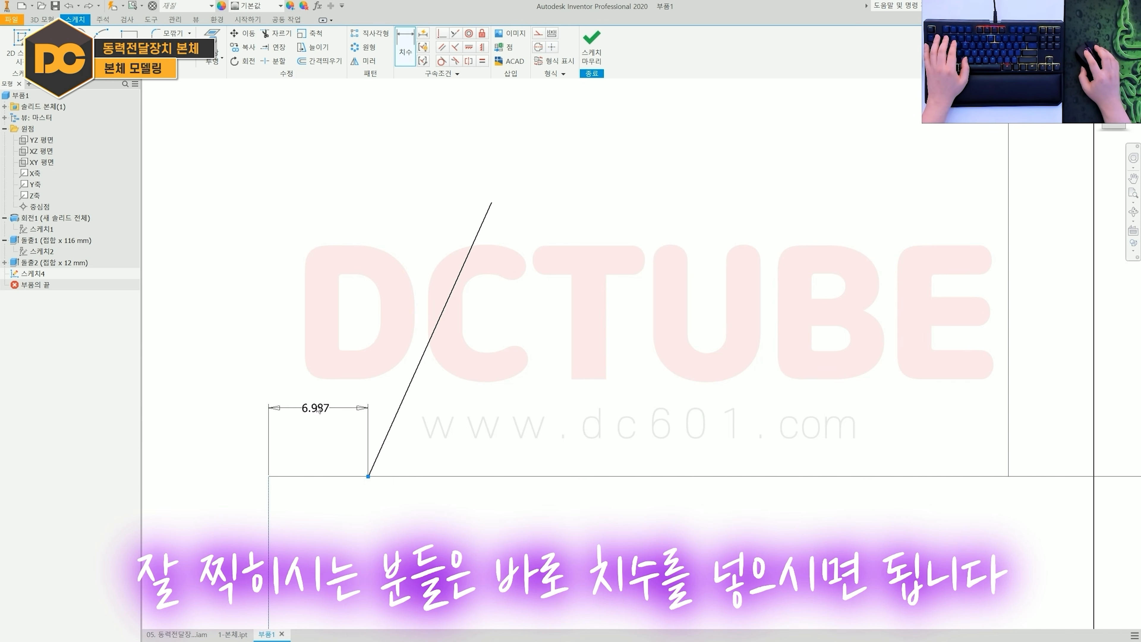
{"action": "left_click", "coordinate": [321, 394]}
{"action": "type", "text": "8"}
{"action": "key", "text": "Return"}
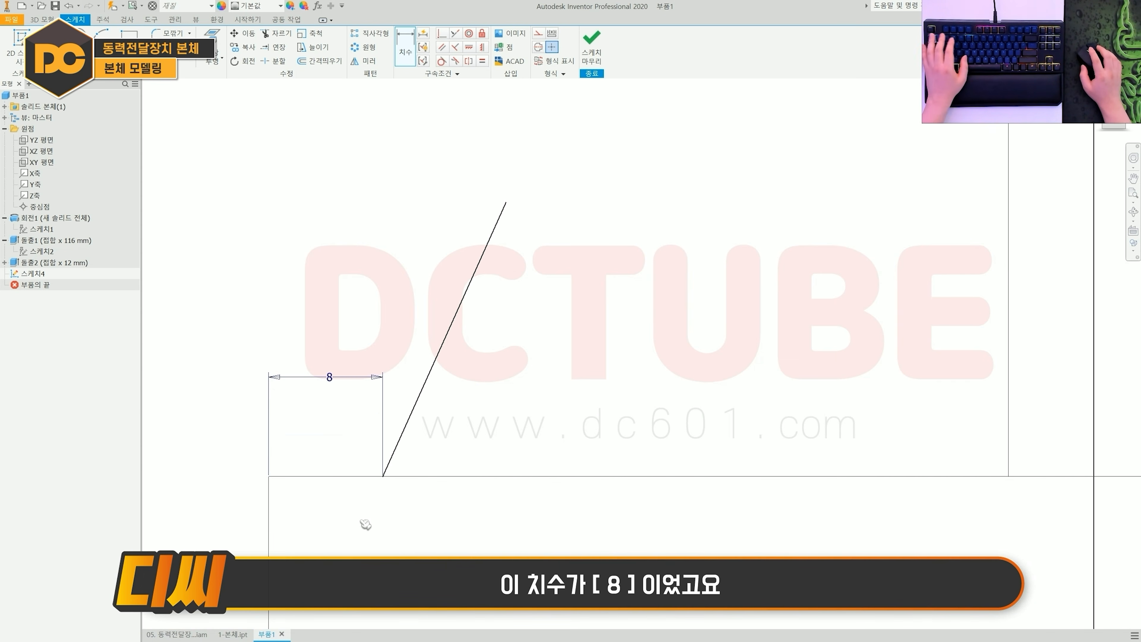
- Dimension the angle between the slanted line and the base plate's upper edge and set it to 68°
{"action": "scroll", "coordinate": [359, 519], "scroll_direction": "down", "scroll_amount": 3}
{"action": "left_click", "coordinate": [383, 472]}
{"action": "left_click", "coordinate": [407, 494]}
{"action": "left_click", "coordinate": [472, 444]}
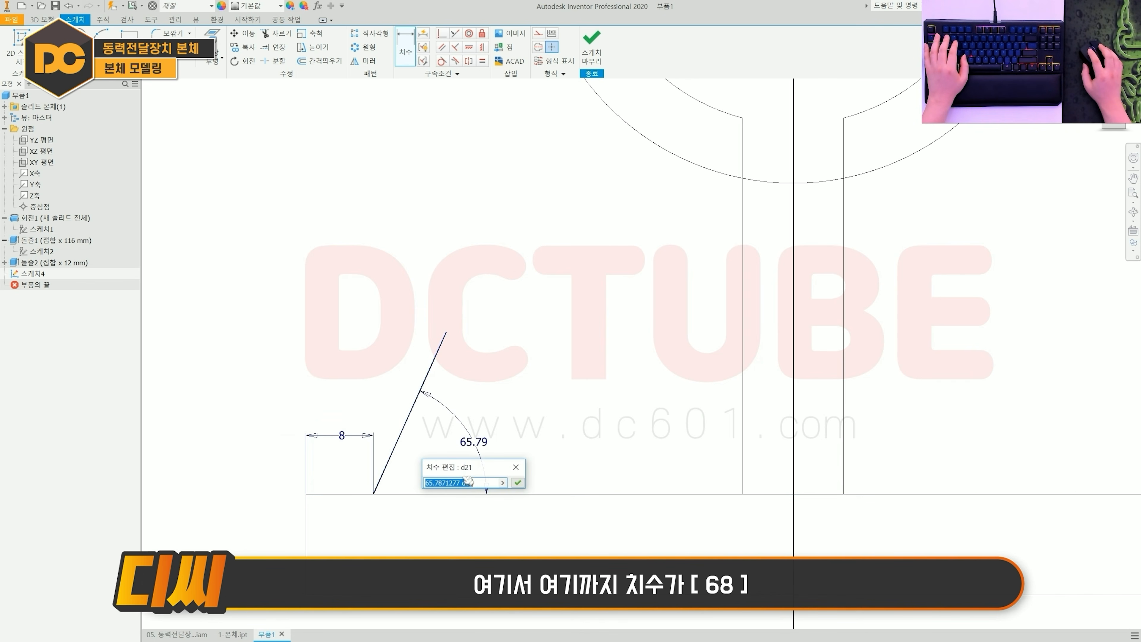
{"action": "type", "text": "68"}
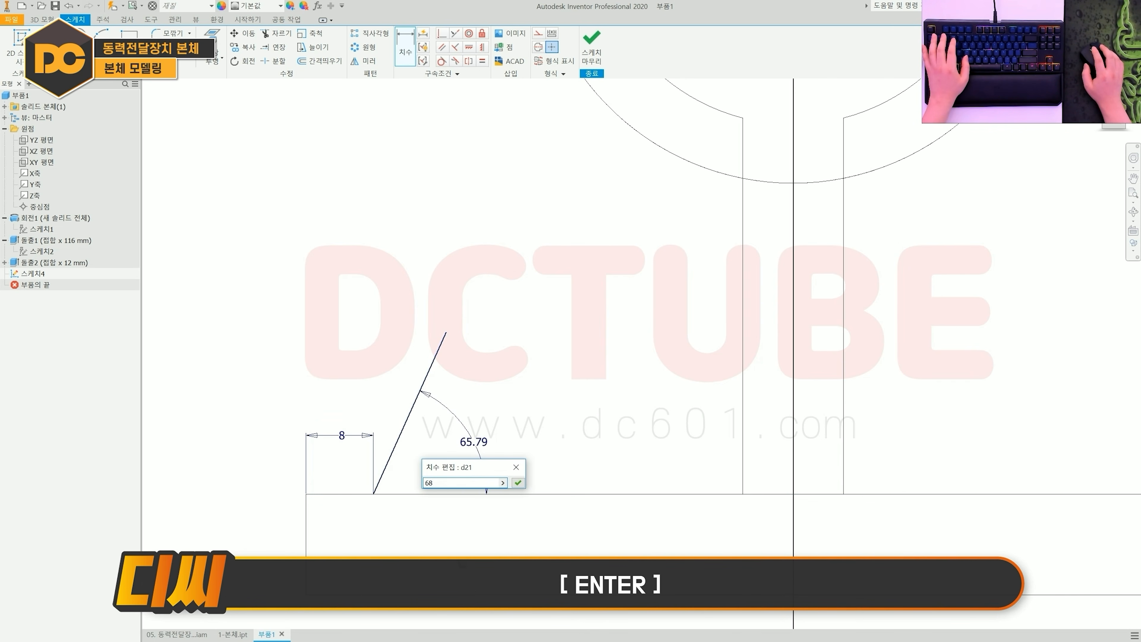
{"action": "key", "text": "Return"}
- Finish the sketch and set up a rib from the slanted line, parallel to the sketch plane and extending to the next face
{"action": "scroll", "coordinate": [456, 548], "scroll_direction": "down", "scroll_amount": 3}
{"action": "key", "text": "s"}
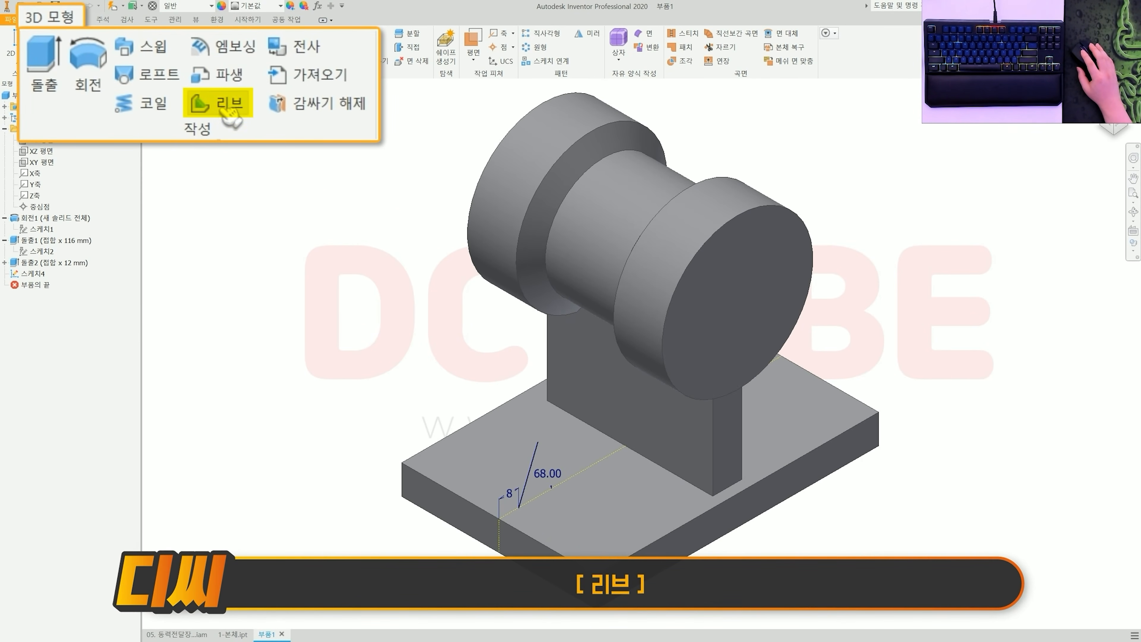
{"action": "left_click", "coordinate": [135, 62]}
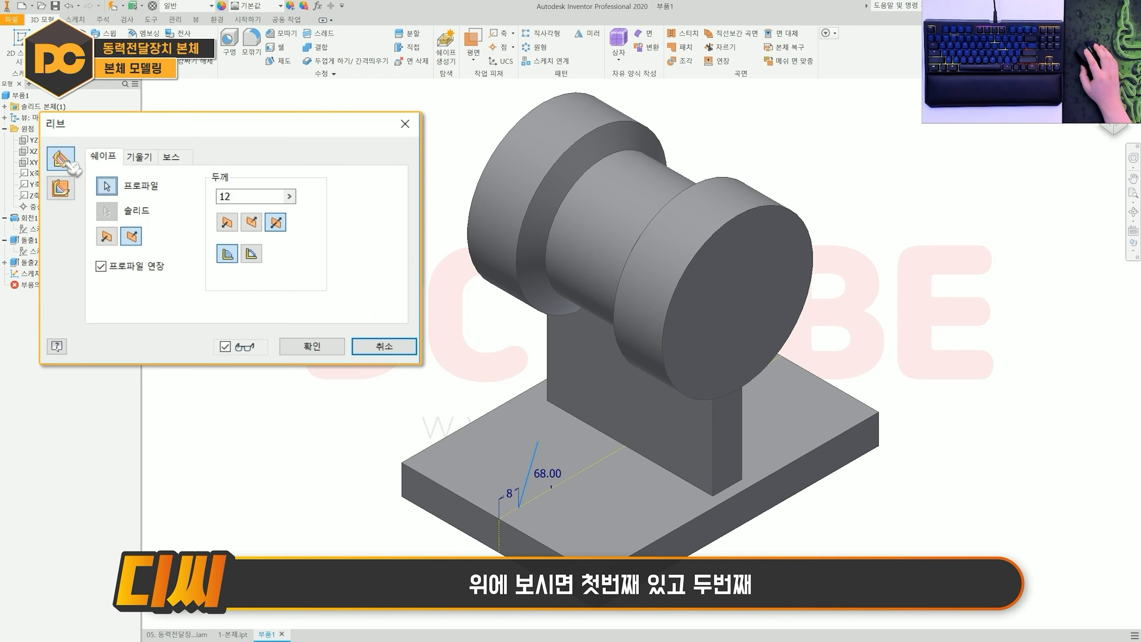
{"action": "left_click", "coordinate": [60, 188]}
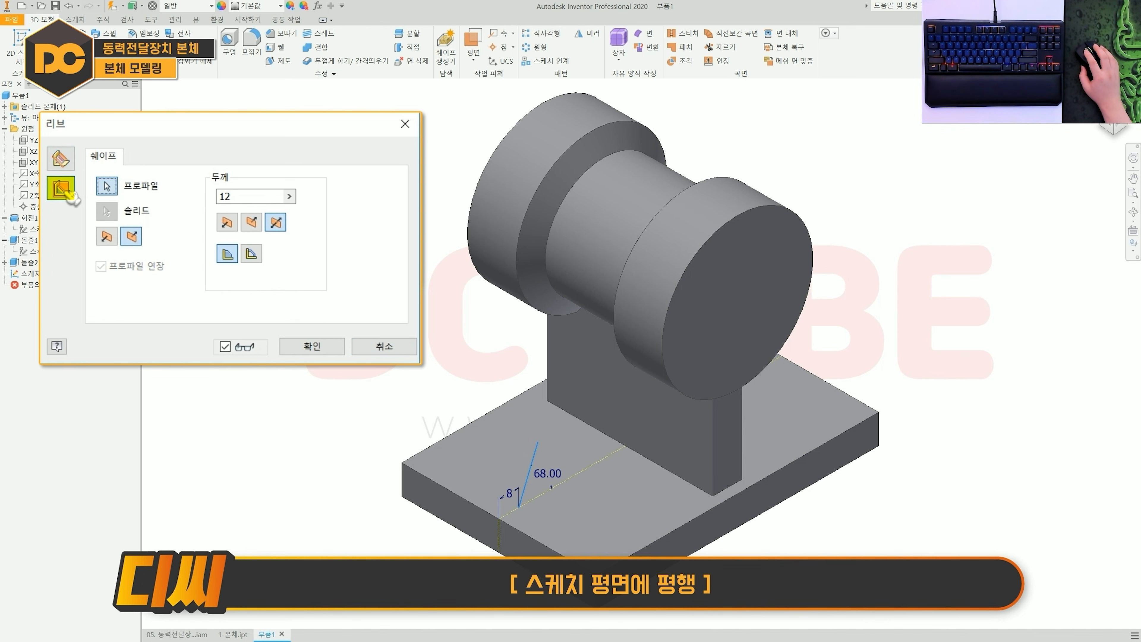
{"action": "left_click", "coordinate": [251, 254]}
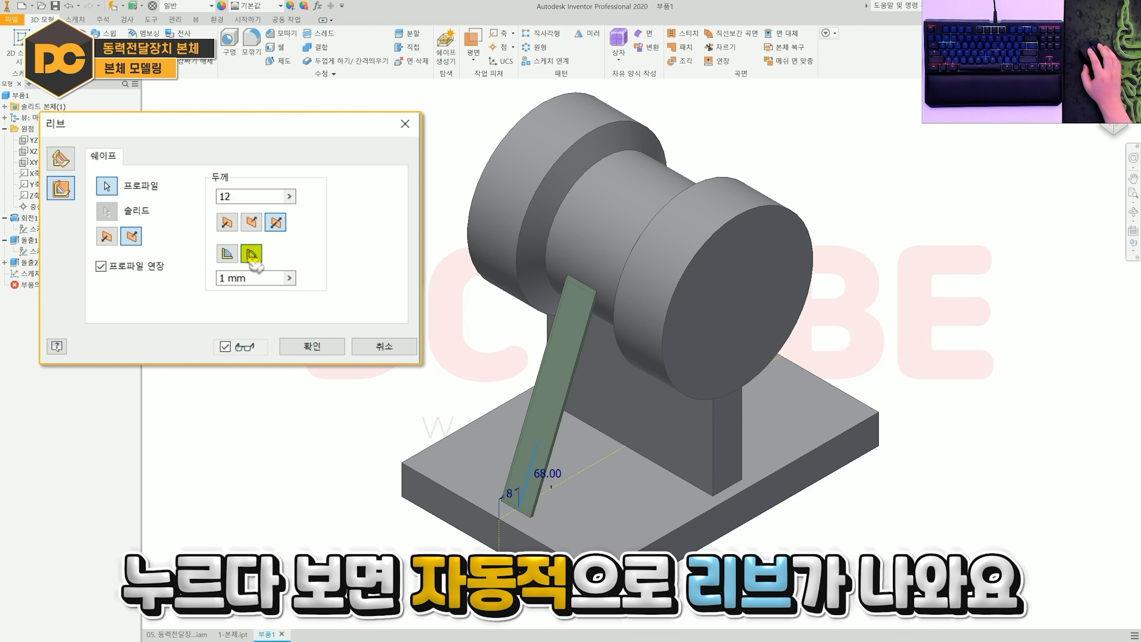
{"action": "left_click", "coordinate": [227, 253]}
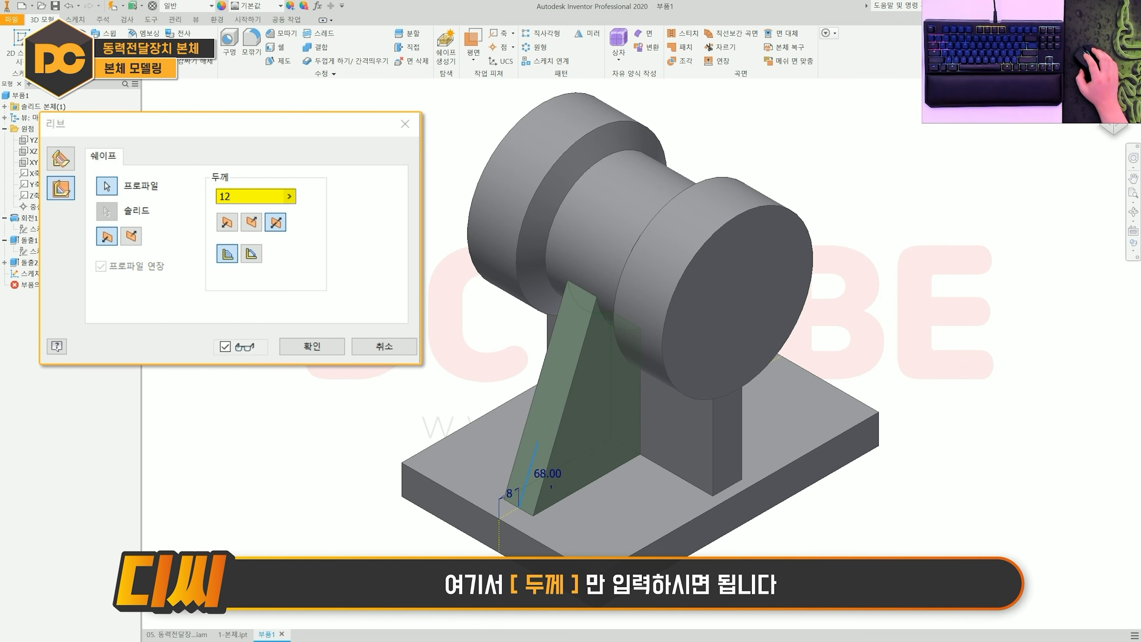
- Try a rib thickness of 8 mm and both one-sided thickness placements, ending with a symmetric 12 mm thickness
{"action": "left_click_drag", "start_coordinate": [242, 196], "coordinate": [216, 197]}
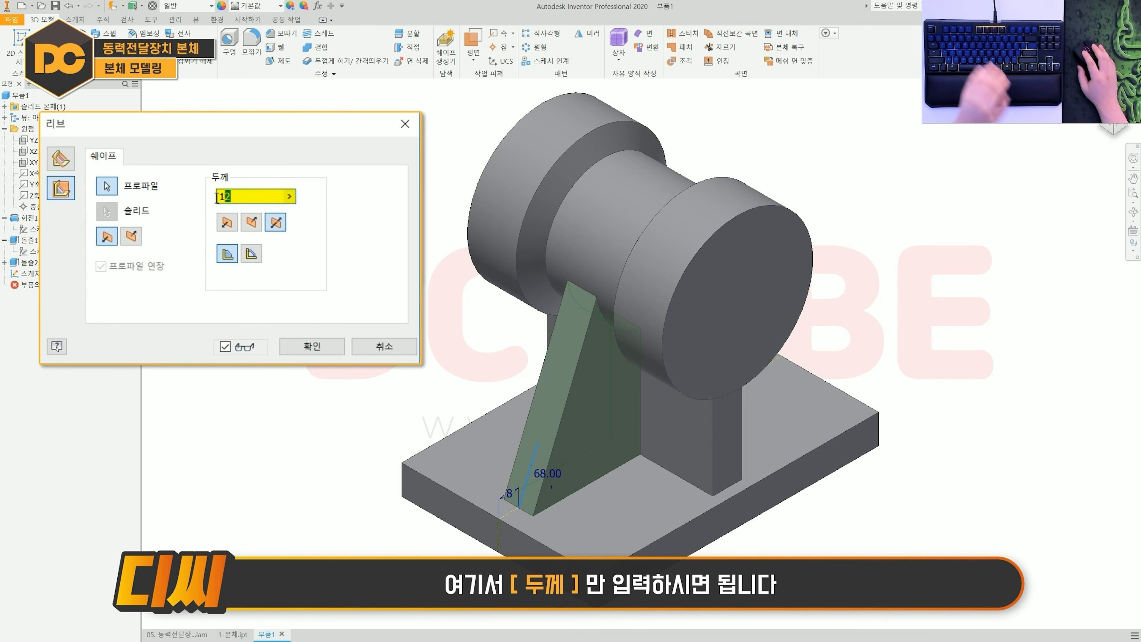
{"action": "type", "text": "8"}
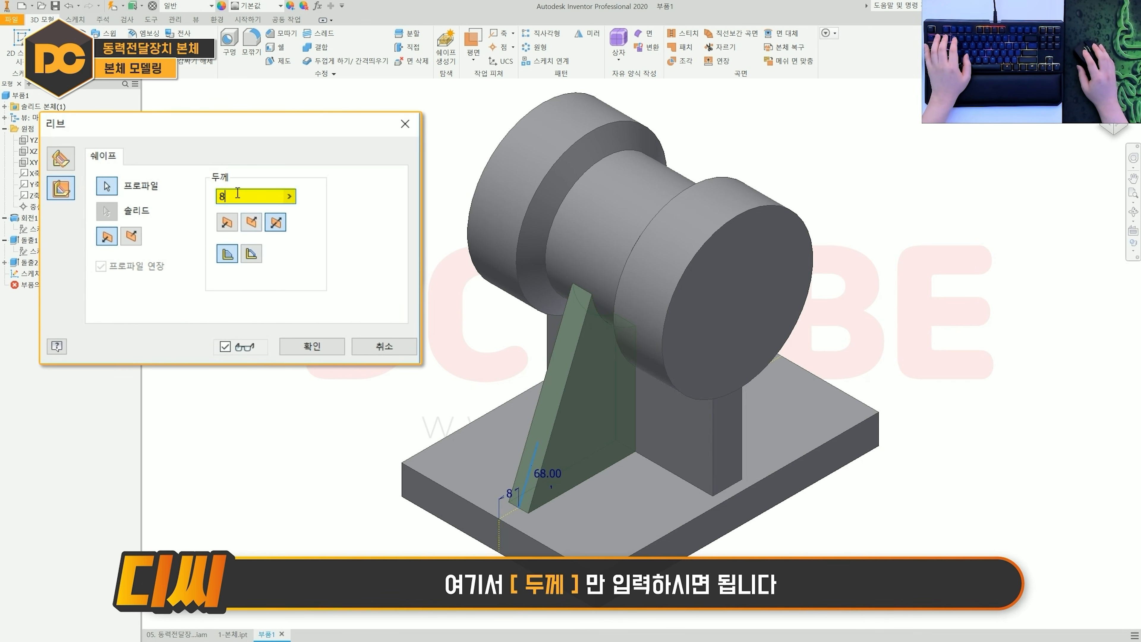
{"action": "type", "text": "12"}
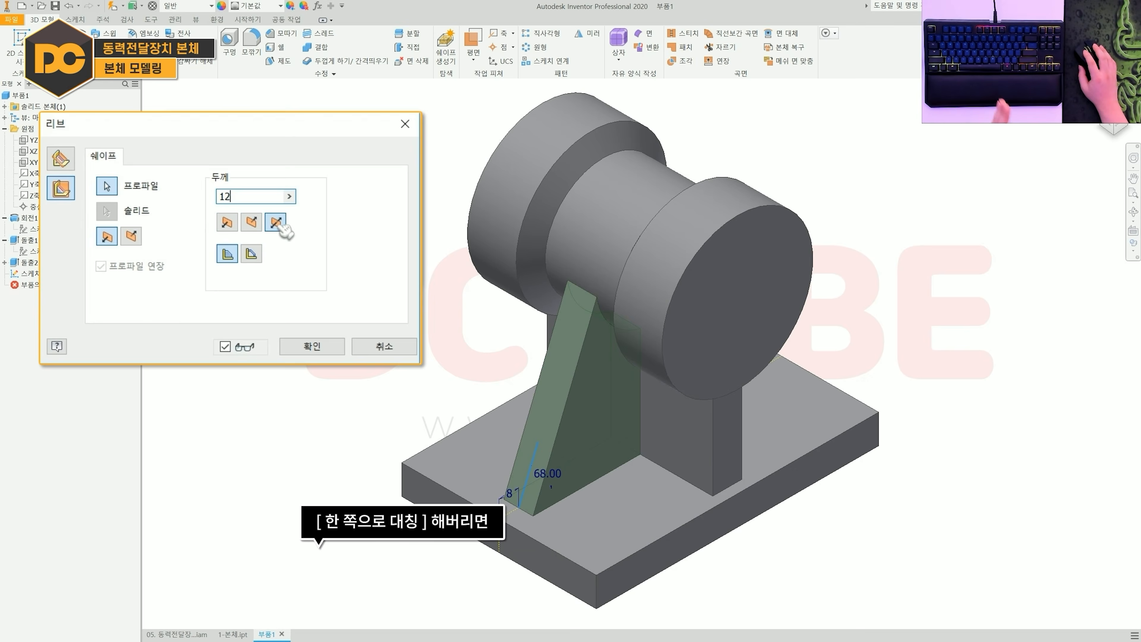
{"action": "left_click", "coordinate": [232, 225]}
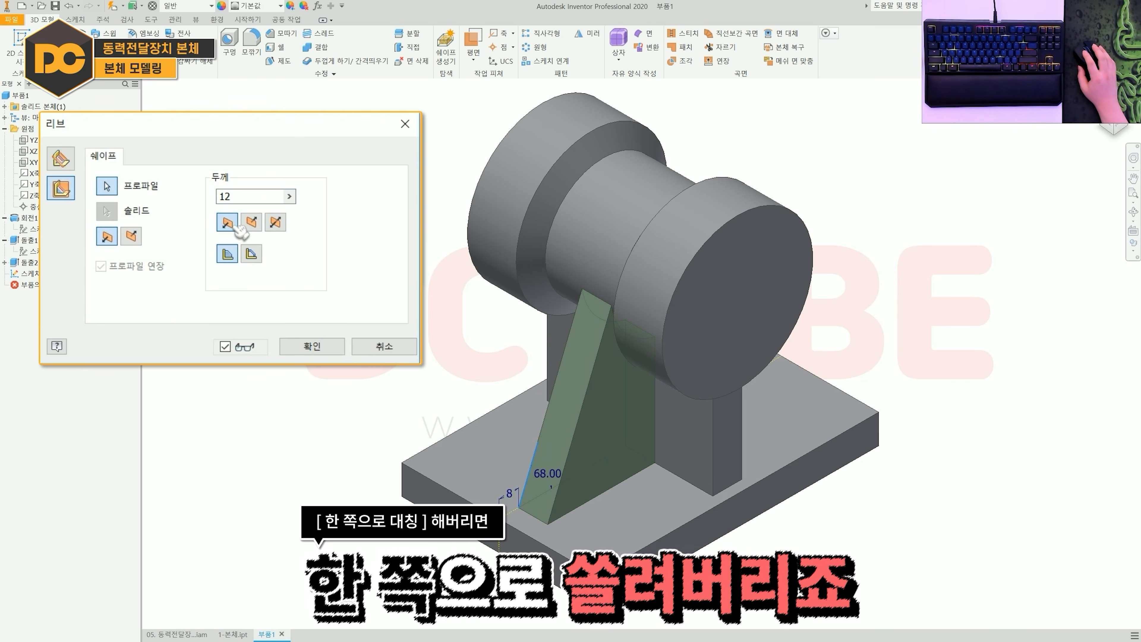
{"action": "left_click", "coordinate": [252, 222]}
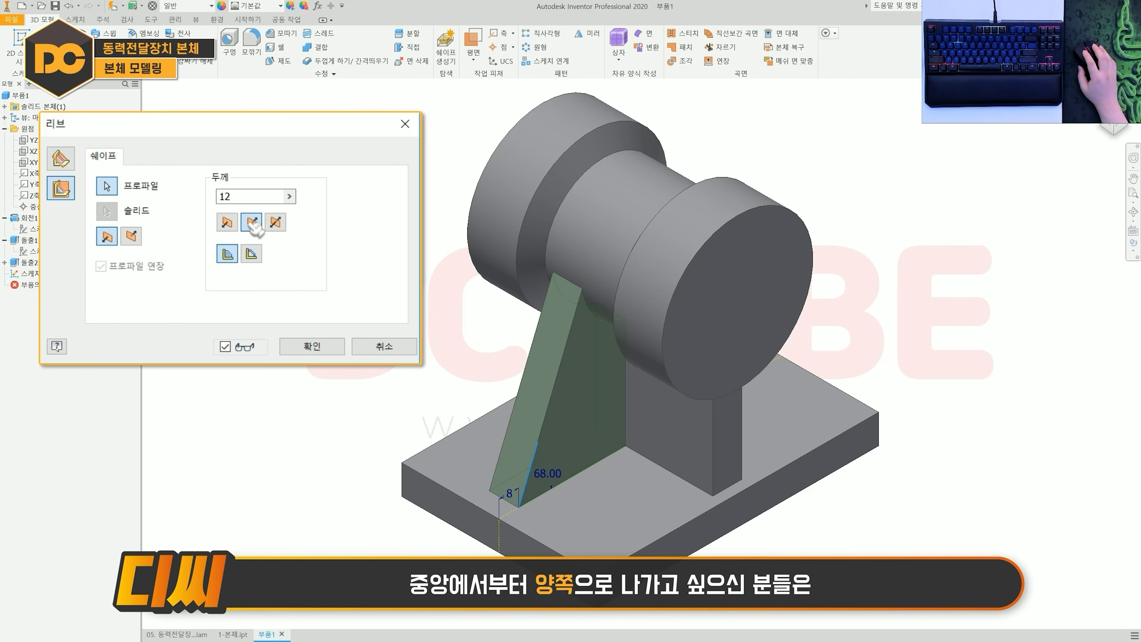
{"action": "left_click", "coordinate": [277, 222]}
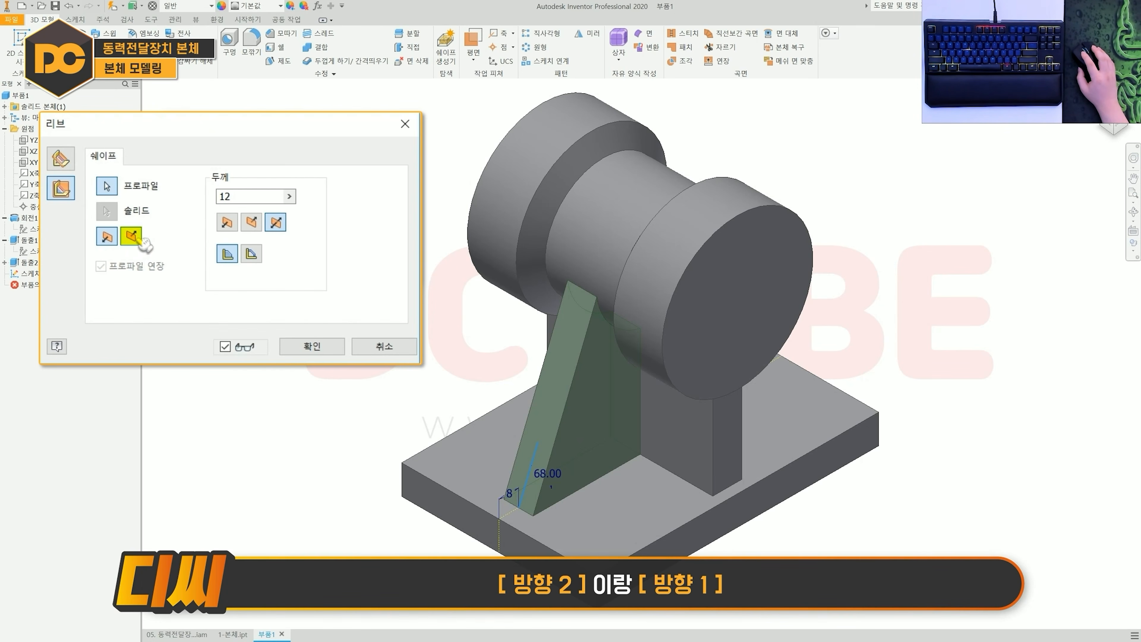
- Compare the rib's directions and its finite and to-next extents, and create the rib using direction 1 and the to-next extent
{"action": "left_click", "coordinate": [135, 238]}
{"action": "left_click", "coordinate": [106, 236]}
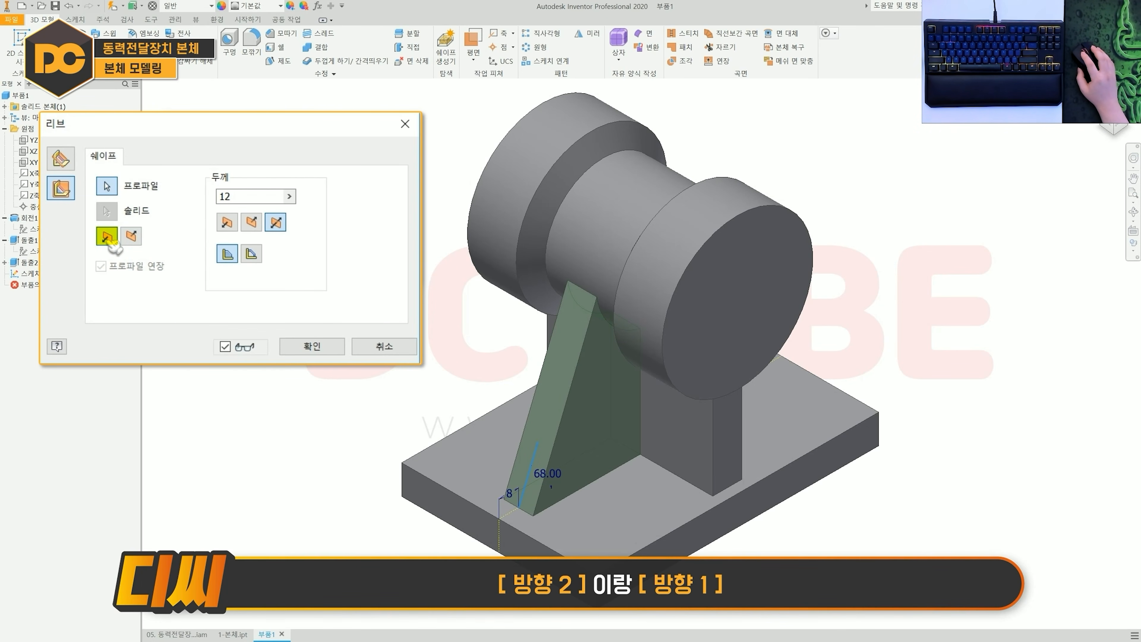
{"action": "left_click", "coordinate": [251, 253]}
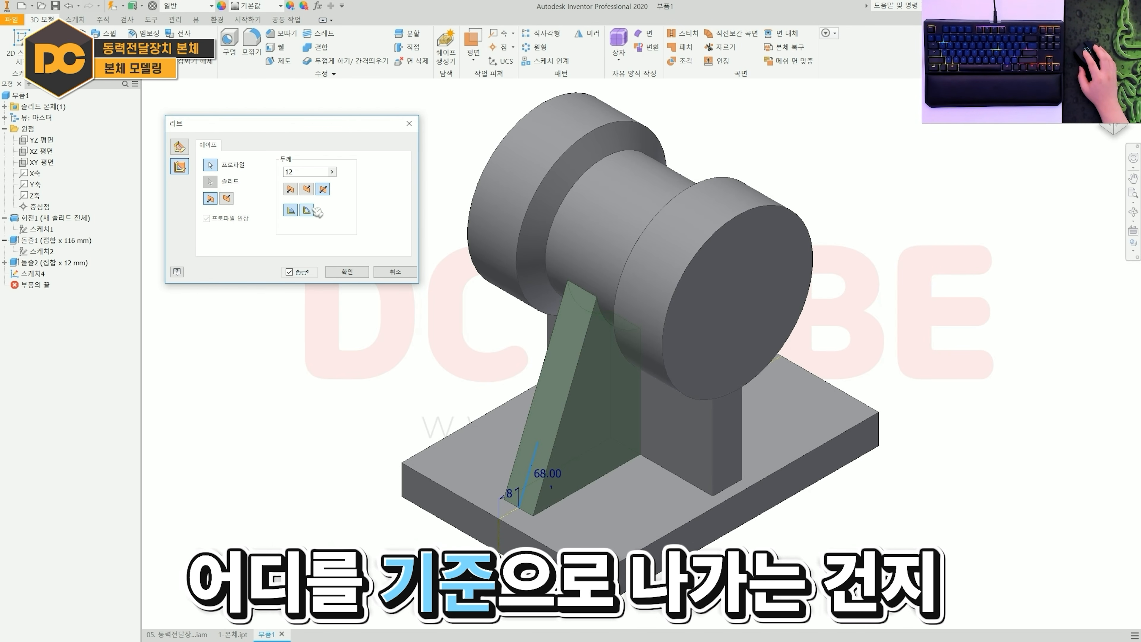
{"action": "left_click", "coordinate": [292, 211]}
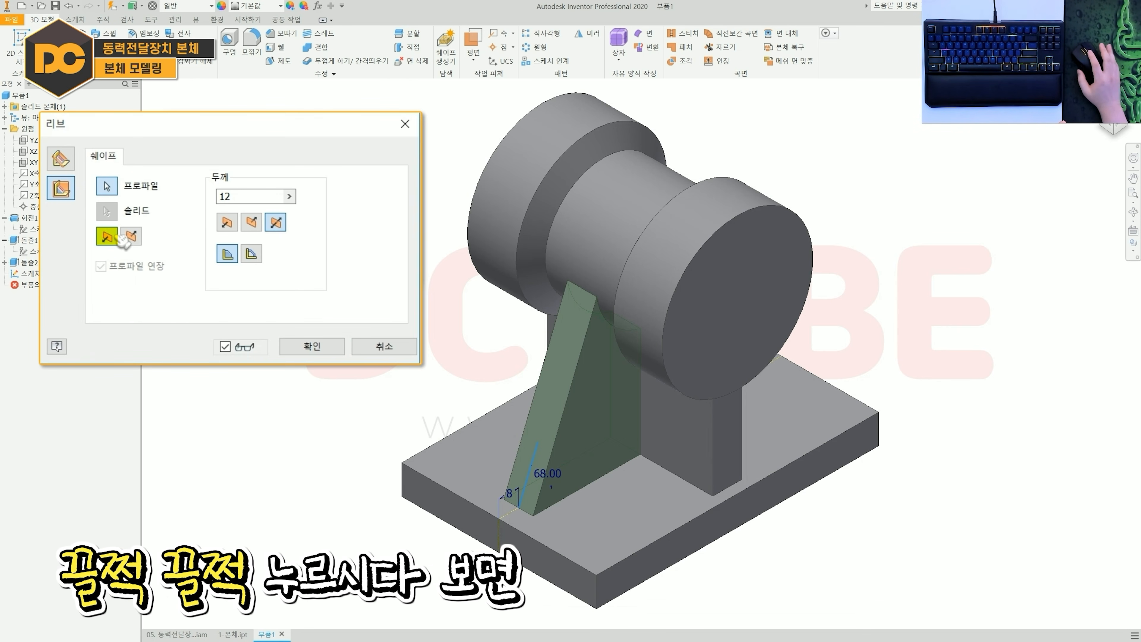
{"action": "left_click", "coordinate": [210, 199]}
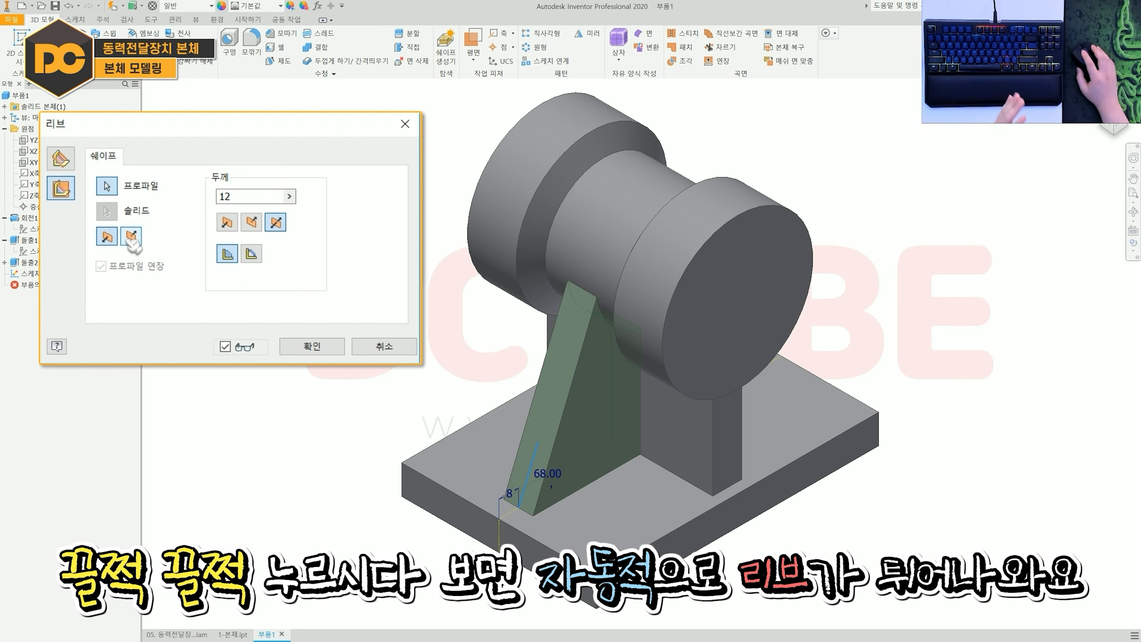
{"action": "left_click", "coordinate": [315, 347]}
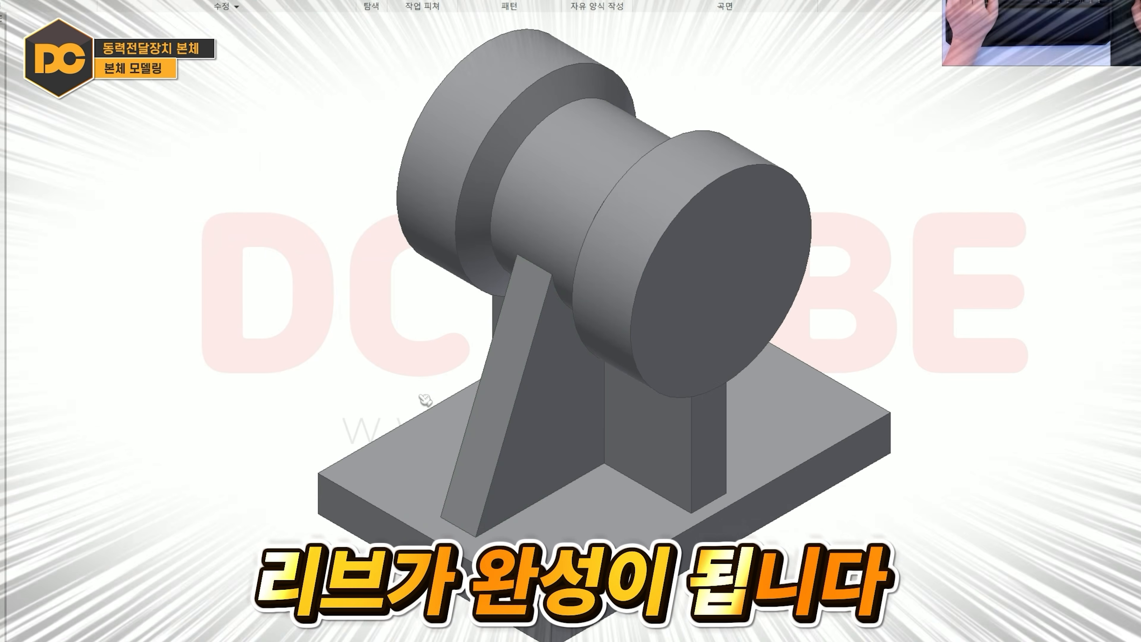
- Mirror the rib about the XY plane to the opposite side of the base plate
{"action": "middle_click_drag", "start_coordinate": [422, 398], "coordinate": [400, 387], "text": "shift"}
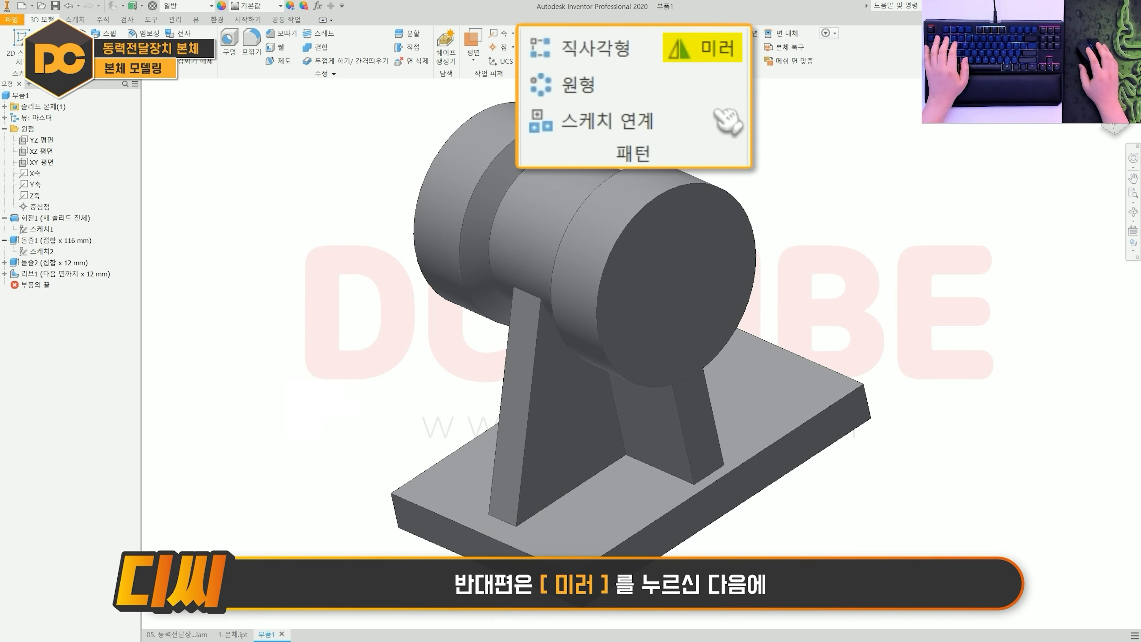
{"action": "left_click", "coordinate": [585, 34]}
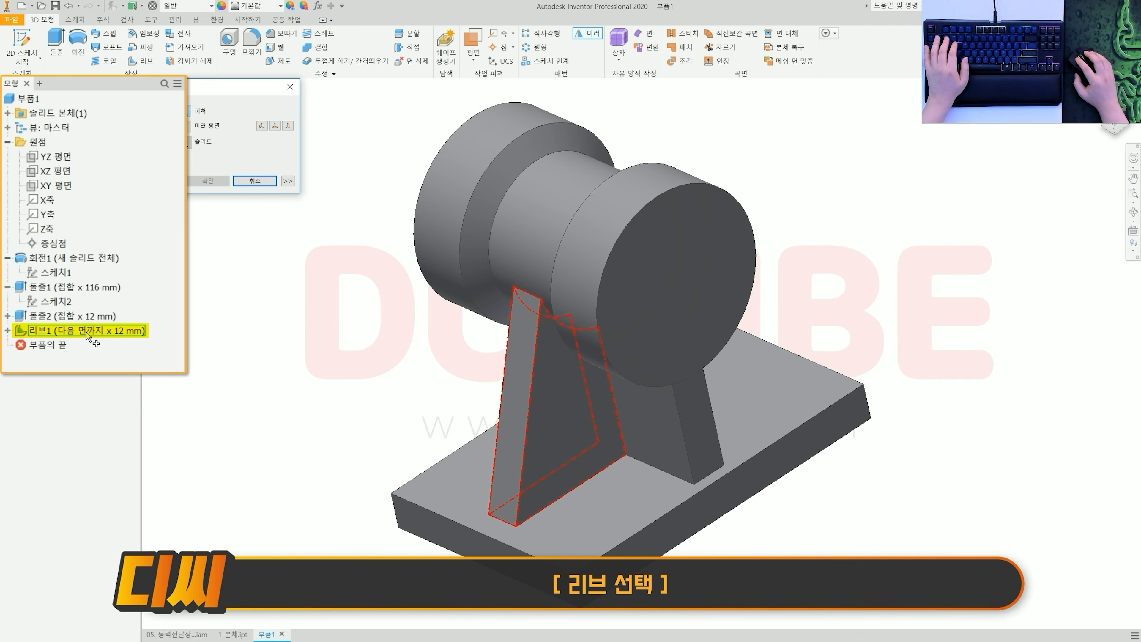
{"action": "left_click", "coordinate": [94, 274]}
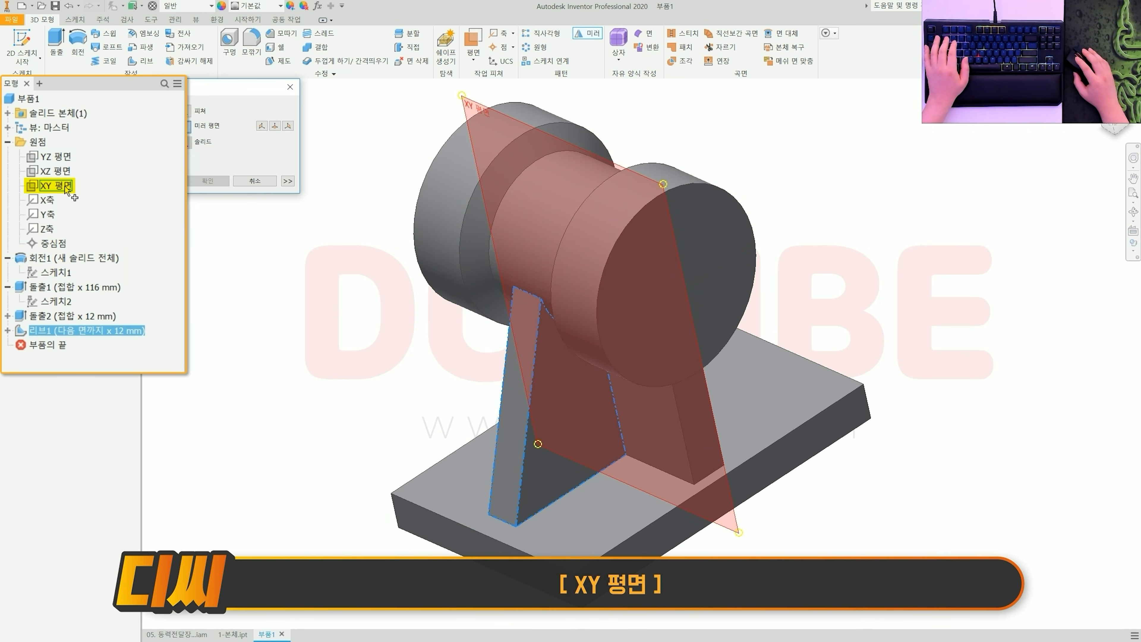
{"action": "left_click", "coordinate": [67, 186]}
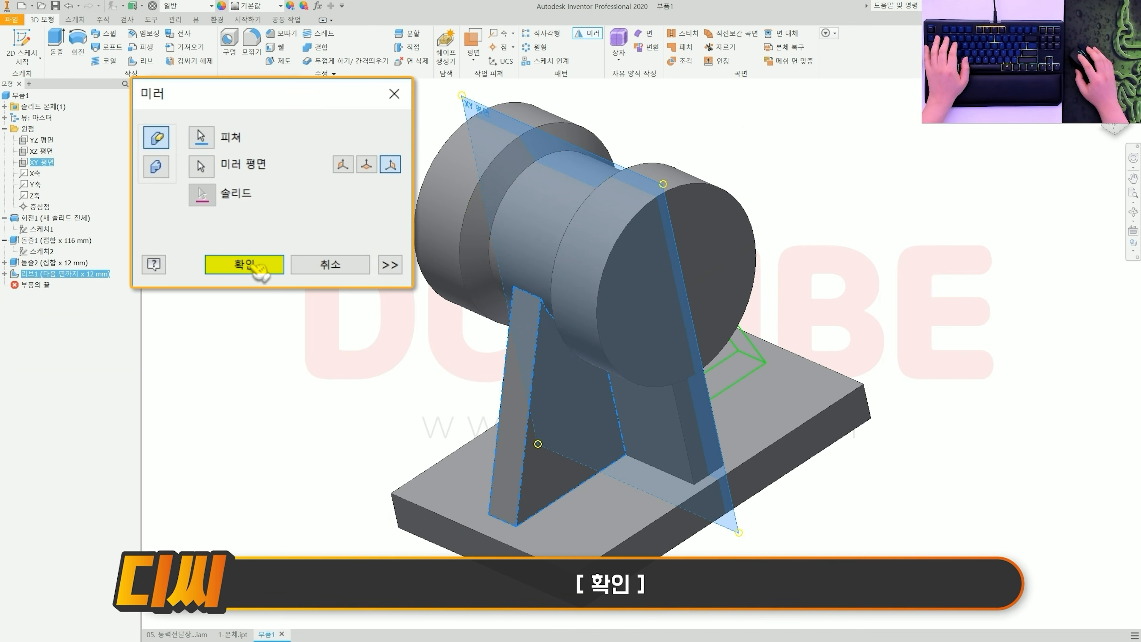
{"action": "left_click", "coordinate": [208, 181]}
{"action": "middle_click_drag", "start_coordinate": [433, 323], "coordinate": [521, 298], "text": "shift"}
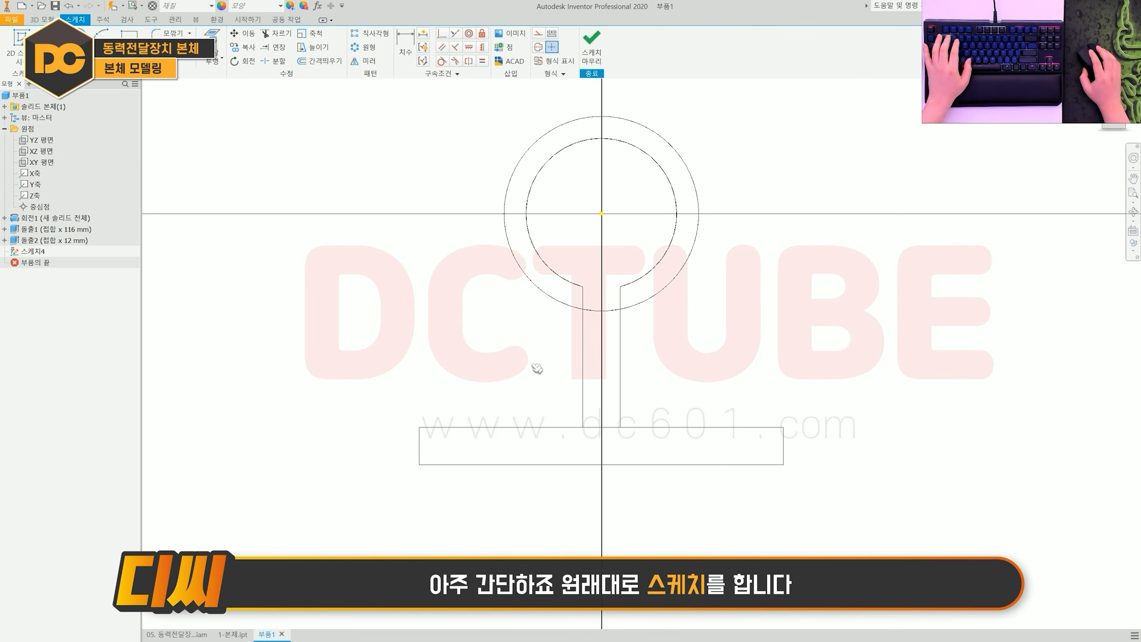
- Draw a closed four-sided rib profile running along the plate's upper edge, slanting up into the cylinder, and returning down the vertical centre axis
{"action": "scroll", "coordinate": [537, 368], "scroll_direction": "up", "scroll_amount": 2}
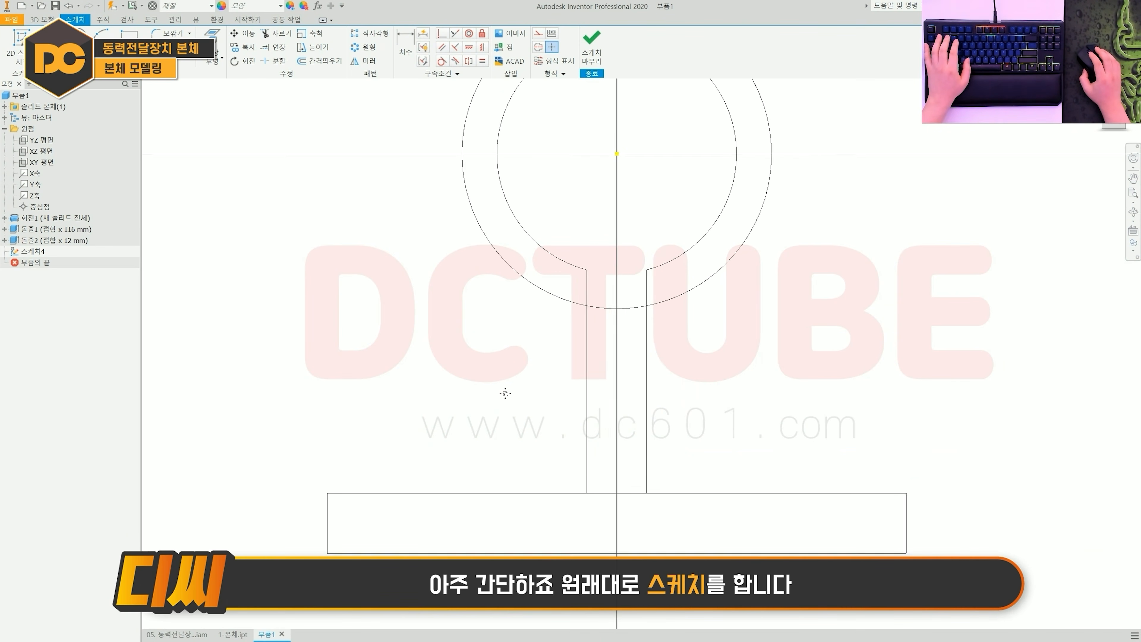
{"action": "left_click", "coordinate": [616, 493]}
{"action": "double_click", "coordinate": [357, 494]}
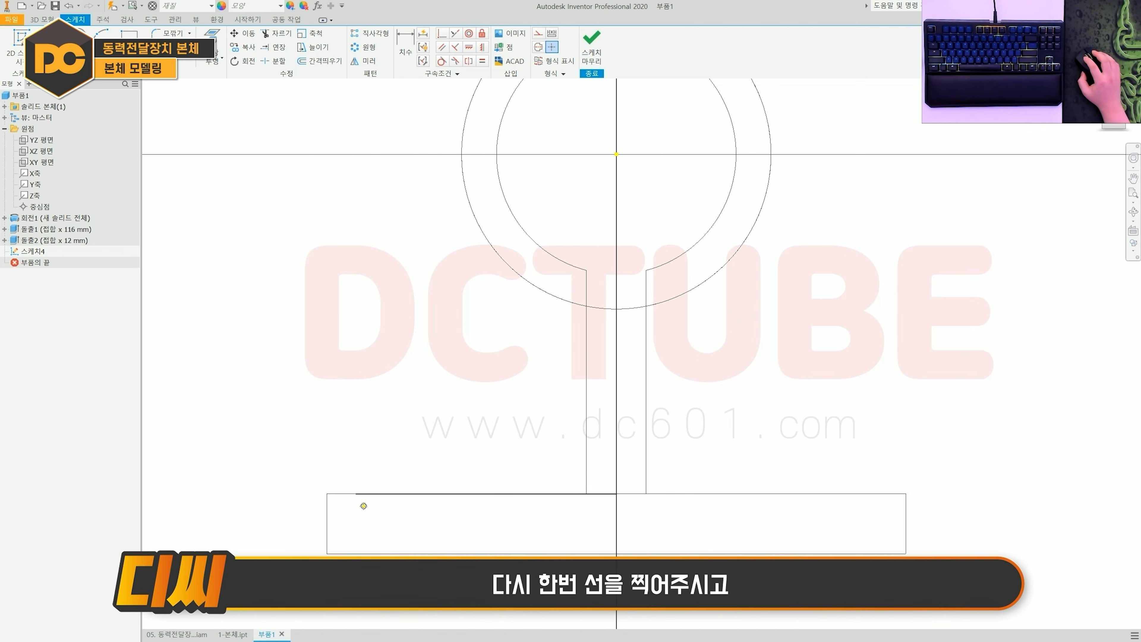
{"action": "left_click", "coordinate": [357, 494]}
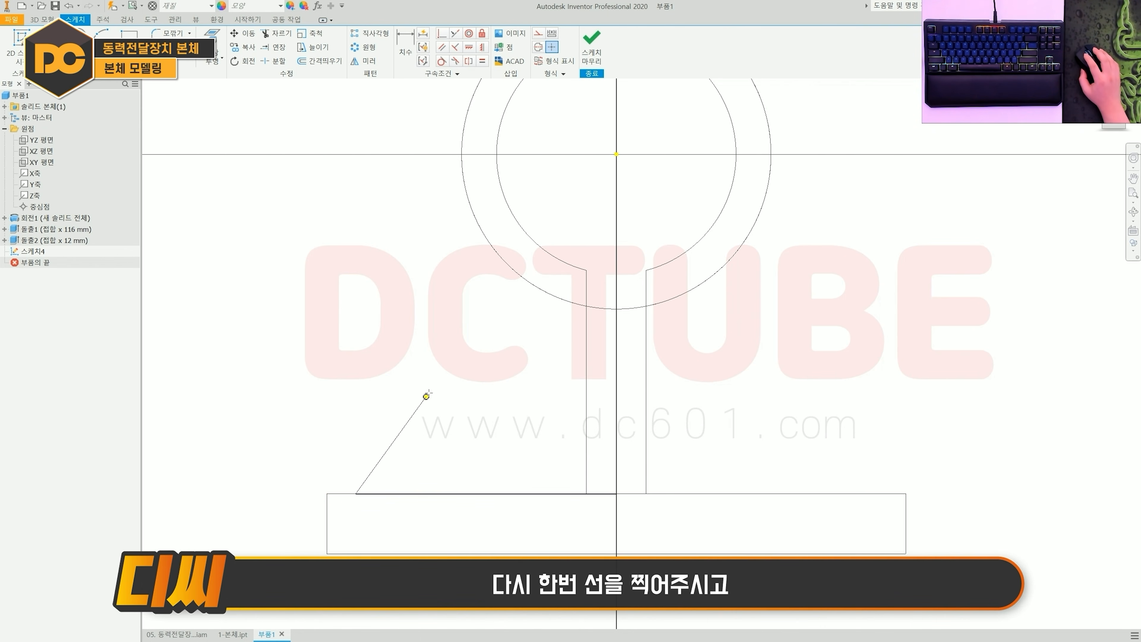
{"action": "left_click", "coordinate": [546, 212]}
{"action": "left_click", "coordinate": [616, 212]}
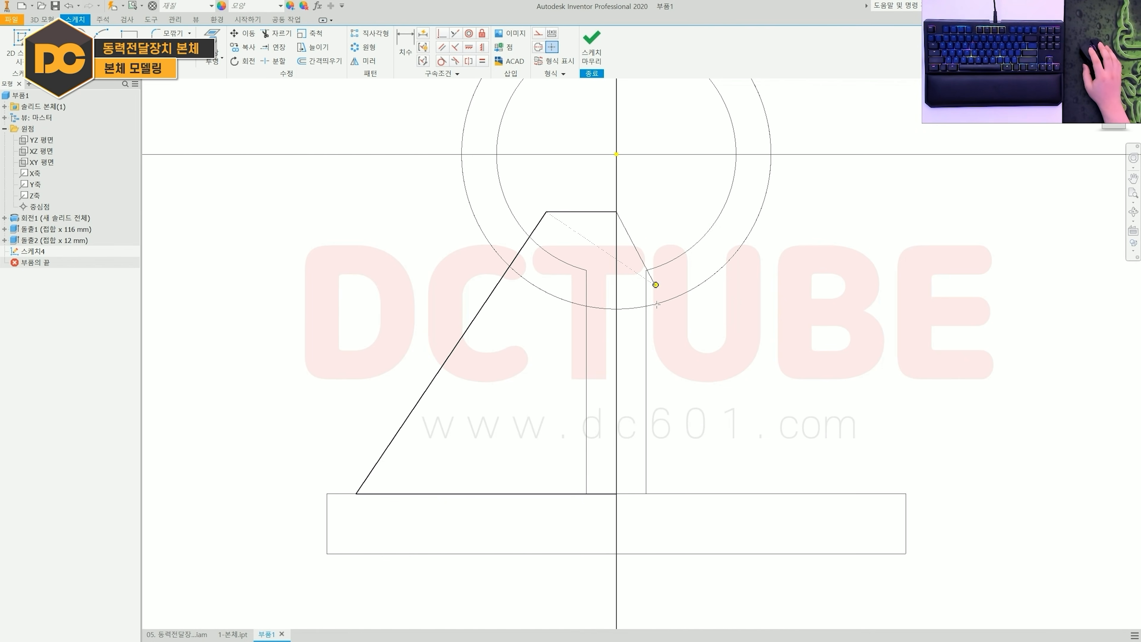
{"action": "left_click", "coordinate": [616, 494]}
{"action": "key", "text": "Escape"}
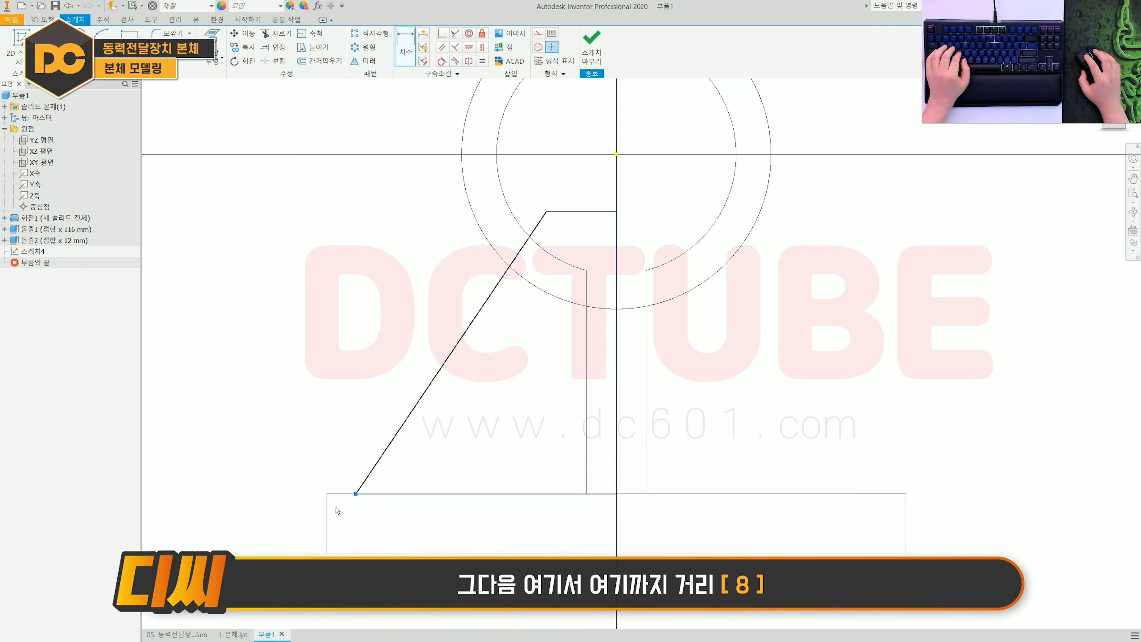
- Dimension the profile's lower outer corner 8 mm from the plate's side and set the slanted line's angle to the base line to 68°
{"action": "left_click", "coordinate": [352, 441]}
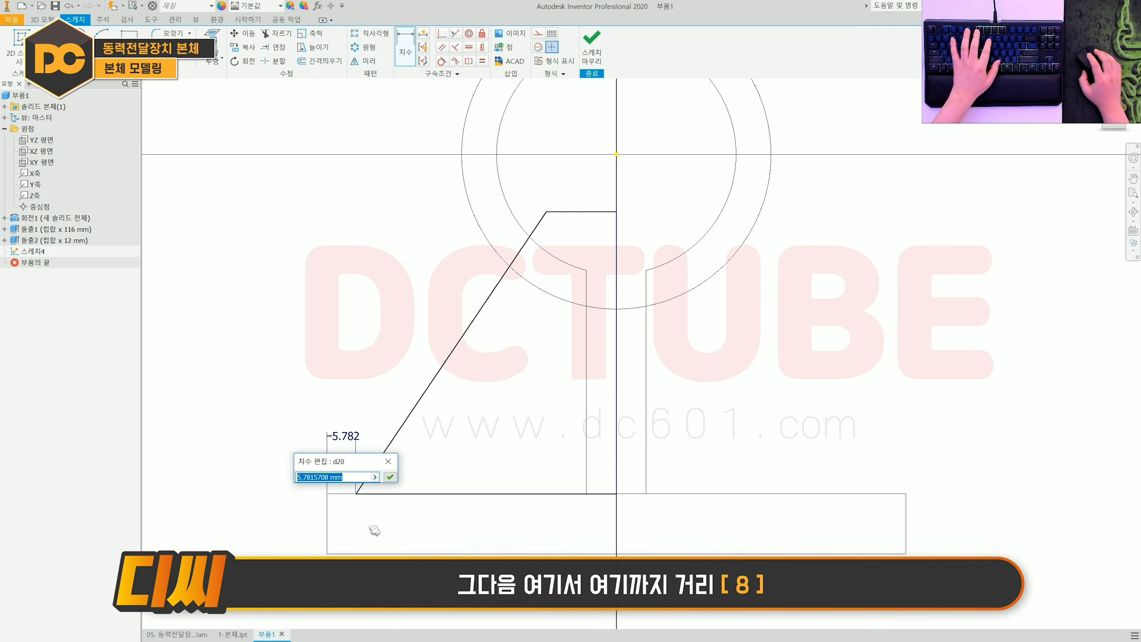
{"action": "type", "text": "8"}
{"action": "key", "text": "Return"}
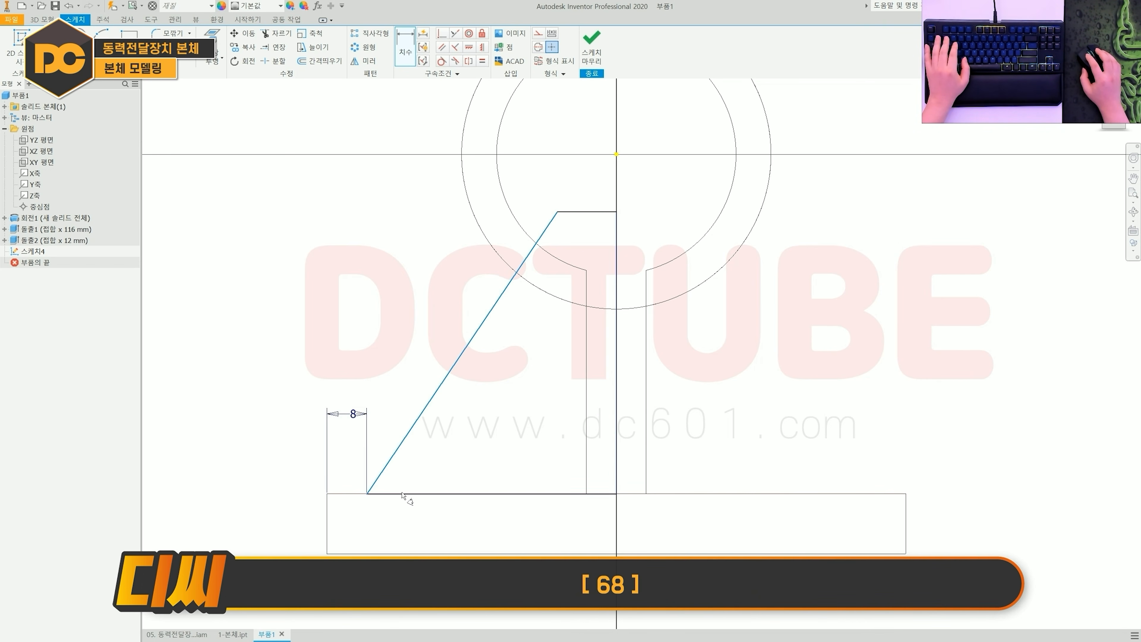
{"action": "left_click", "coordinate": [465, 455]}
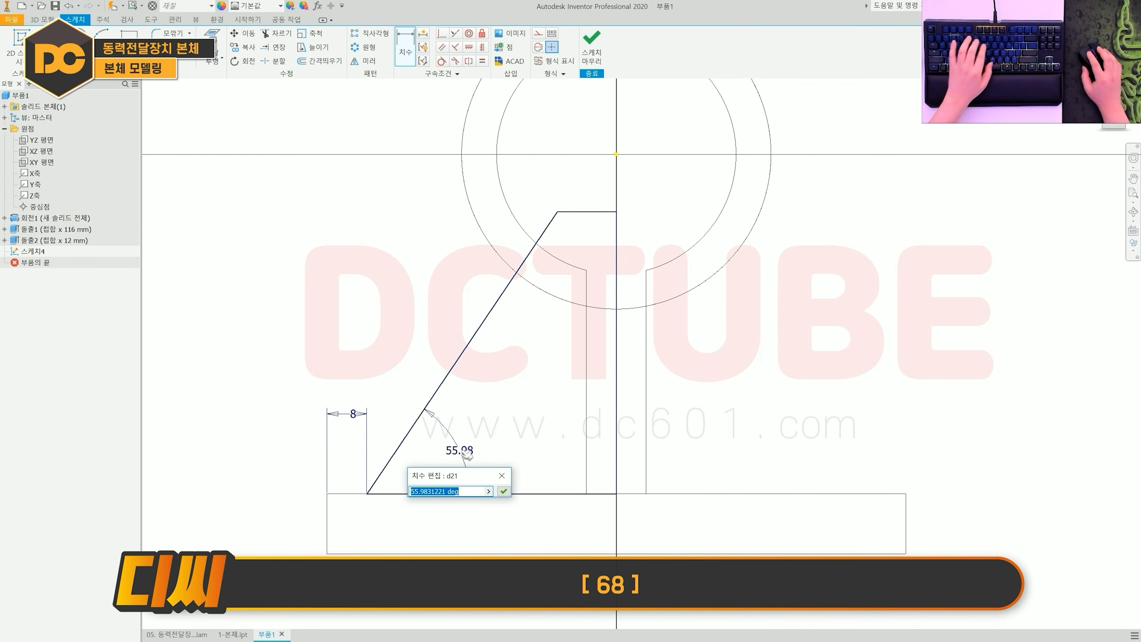
{"action": "type", "text": "68"}
{"action": "key", "text": "Return"}
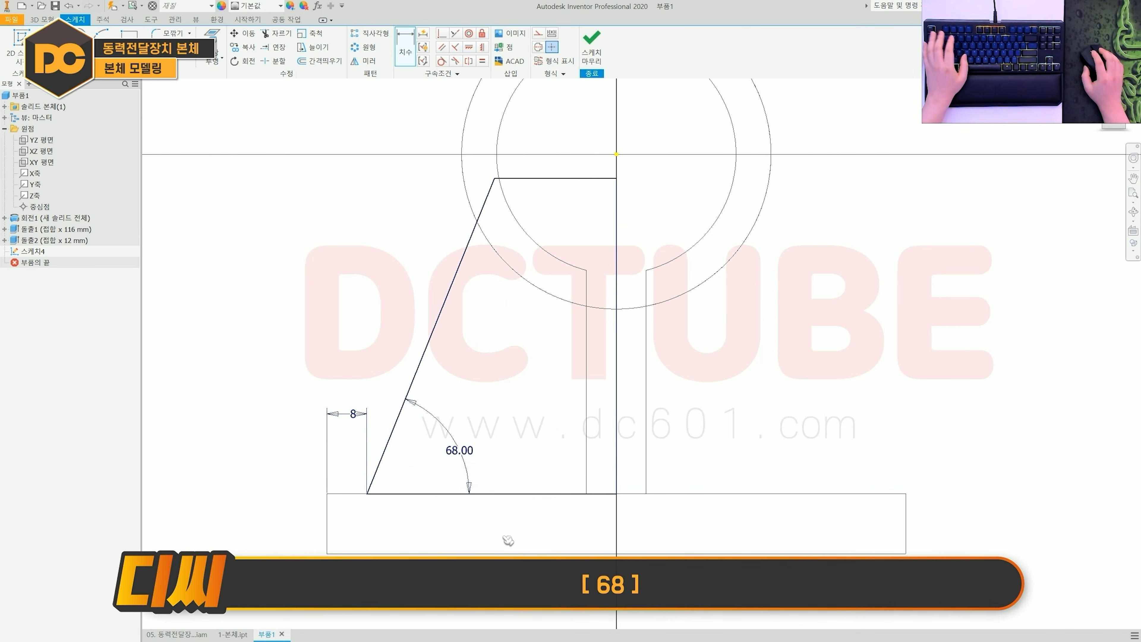
- Adjust the height of the profile's upper outer corner without a dimension so the slanted line reaches inside the cylinder outline
{"action": "scroll", "coordinate": [504, 537], "scroll_direction": "up", "scroll_amount": 3}
{"action": "scroll", "coordinate": [508, 539], "scroll_direction": "down", "scroll_amount": 3}
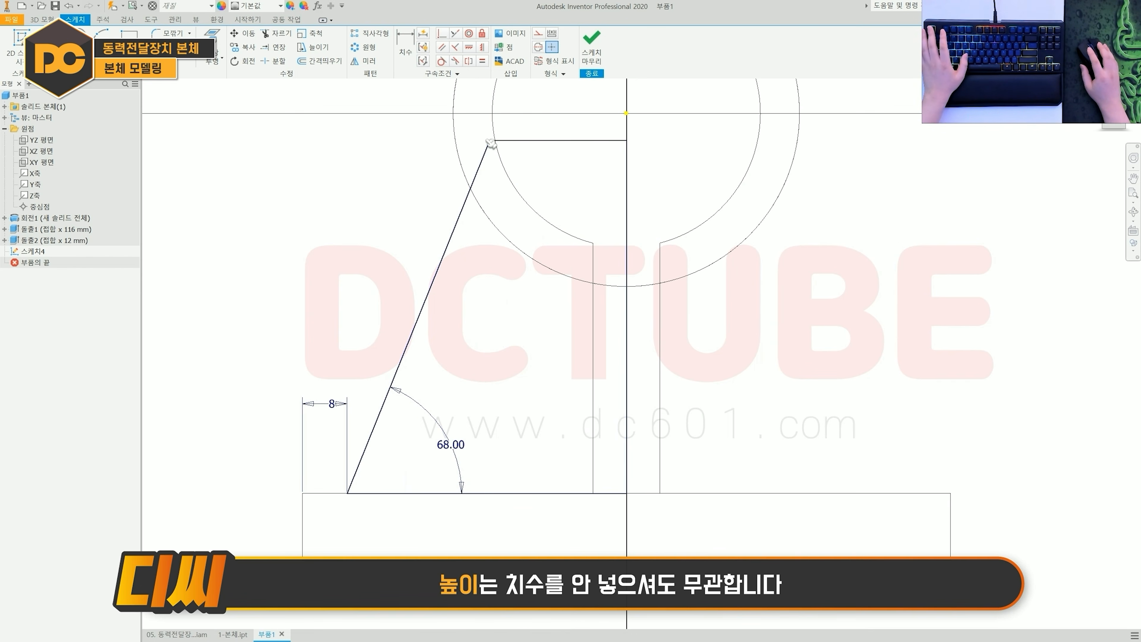
{"action": "mouse_move", "coordinate": [490, 143]}
{"action": "left_mouse_down"}
{"action": "mouse_move", "coordinate": [507, 180]}
{"action": "mouse_move", "coordinate": [504, 224]}
{"action": "left_mouse_up"}
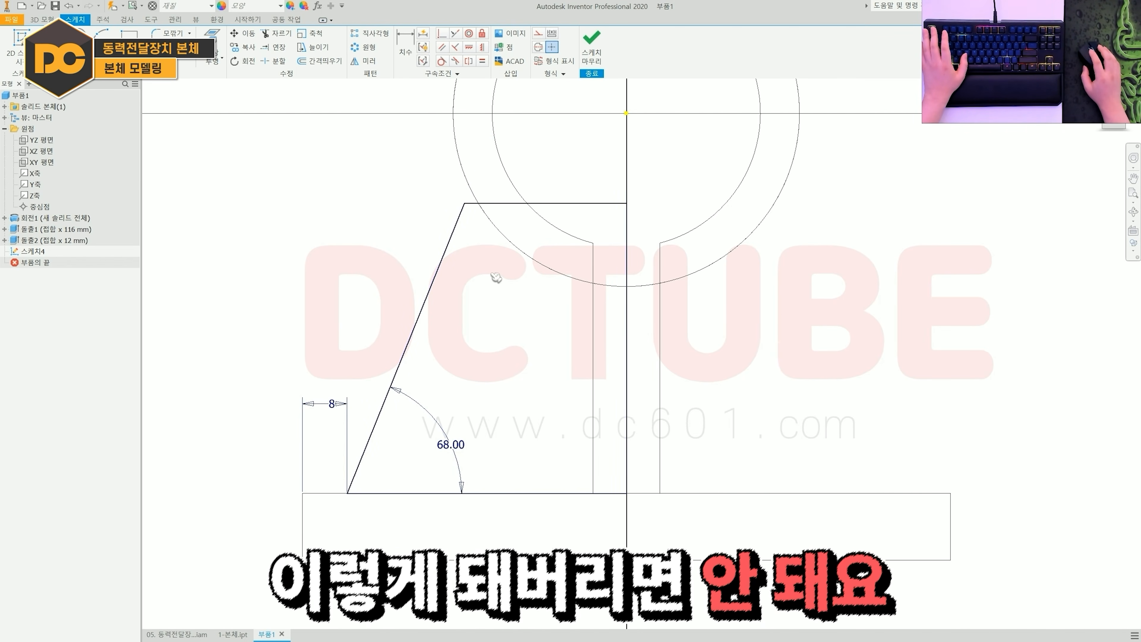
{"action": "middle_click_drag", "start_coordinate": [482, 182], "coordinate": [470, 265]}
{"action": "scroll", "coordinate": [470, 265], "scroll_direction": "down", "scroll_amount": 3}
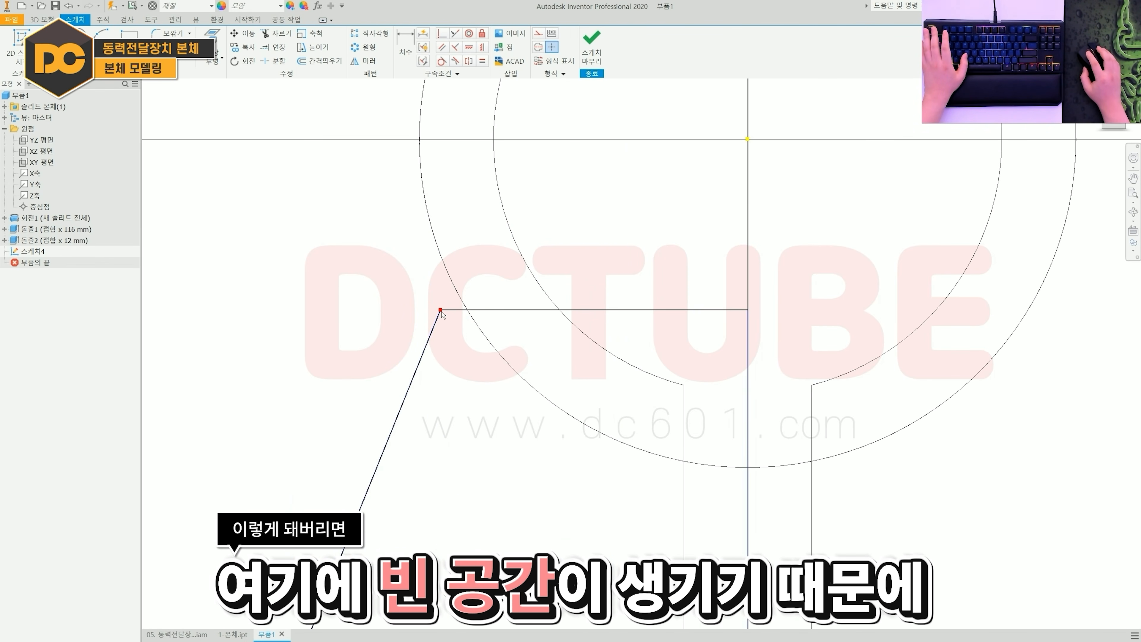
{"action": "left_click_drag", "start_coordinate": [442, 311], "coordinate": [496, 171]}
{"action": "left_click_drag", "start_coordinate": [567, 198], "coordinate": [597, 159]}
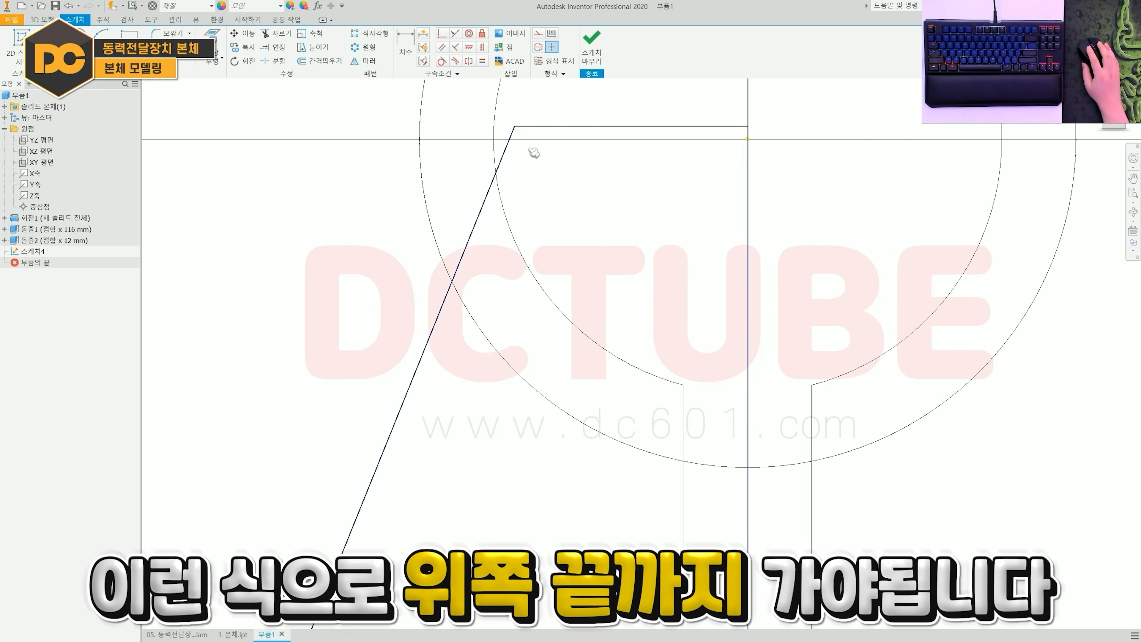
{"action": "left_click_drag", "start_coordinate": [524, 132], "coordinate": [484, 201]}
{"action": "key", "text": "e"}
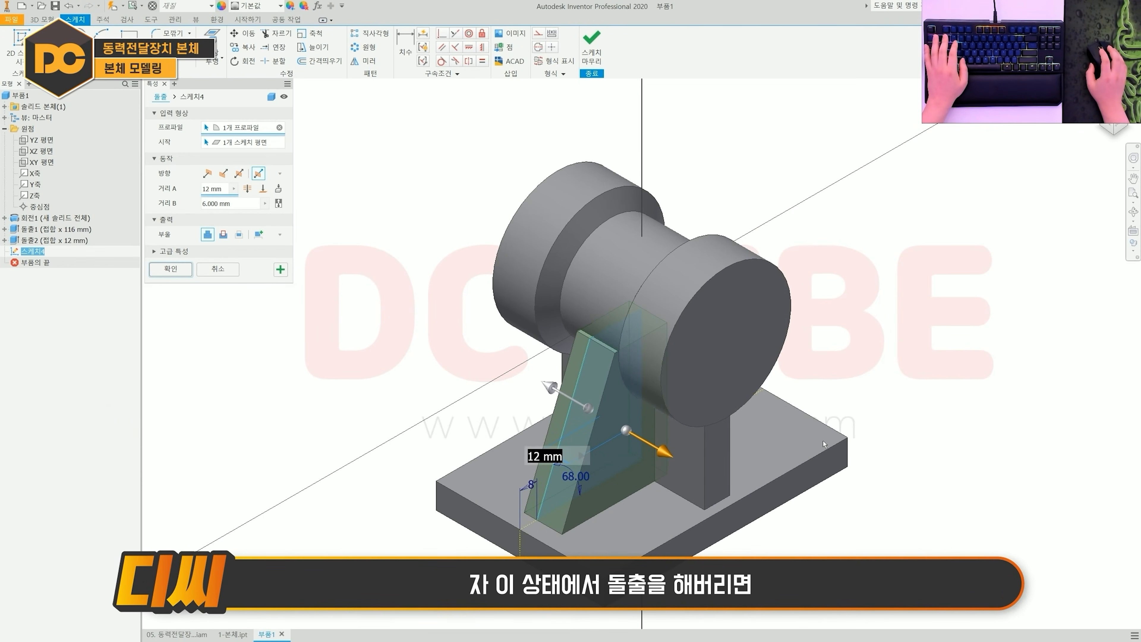
{"action": "scroll", "coordinate": [604, 402], "scroll_direction": "up", "scroll_amount": 5}
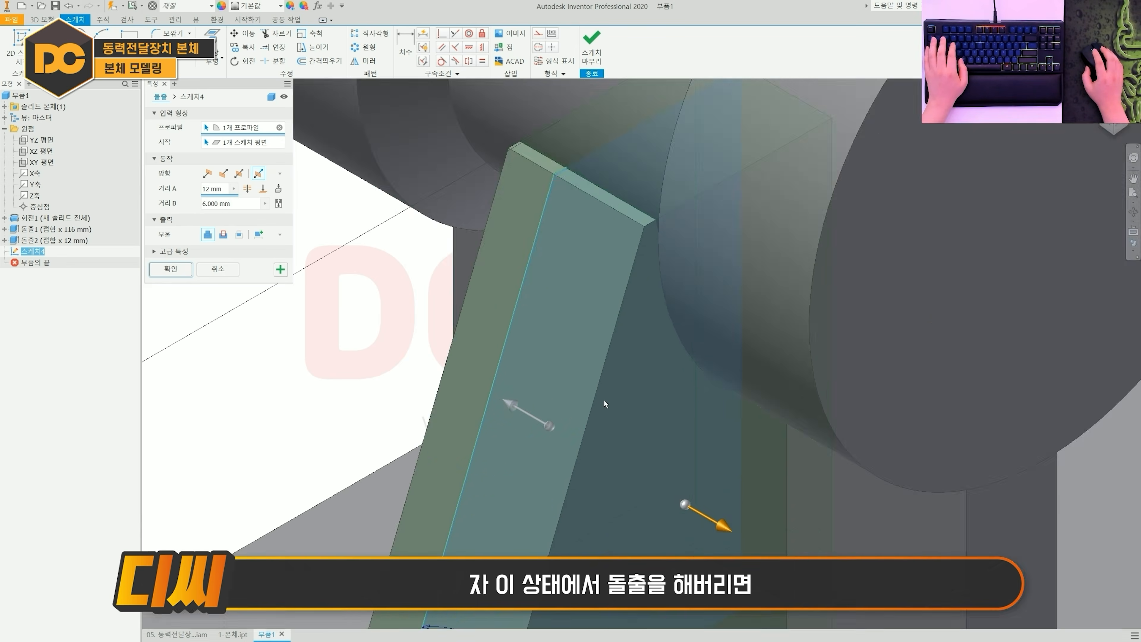
{"action": "middle_click_drag", "start_coordinate": [606, 403], "coordinate": [568, 377], "text": "shift"}
{"action": "scroll", "coordinate": [591, 265], "scroll_direction": "up", "scroll_amount": 3}
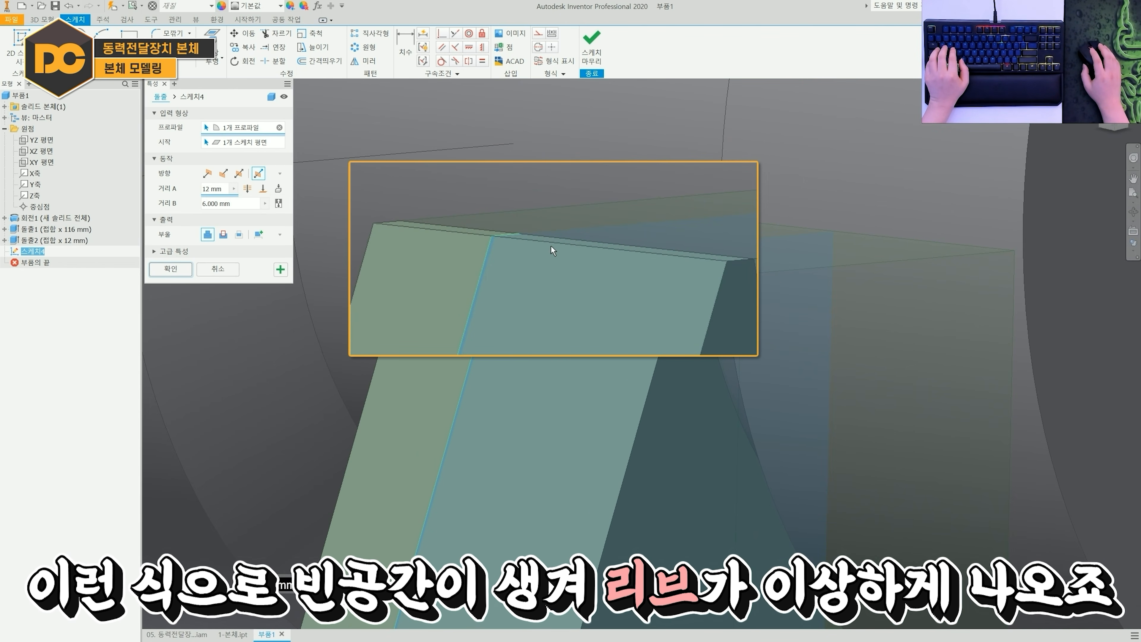
{"action": "middle_click_drag", "start_coordinate": [552, 250], "coordinate": [556, 255], "text": "shift"}
{"action": "scroll", "coordinate": [559, 306], "scroll_direction": "down", "scroll_amount": 5}
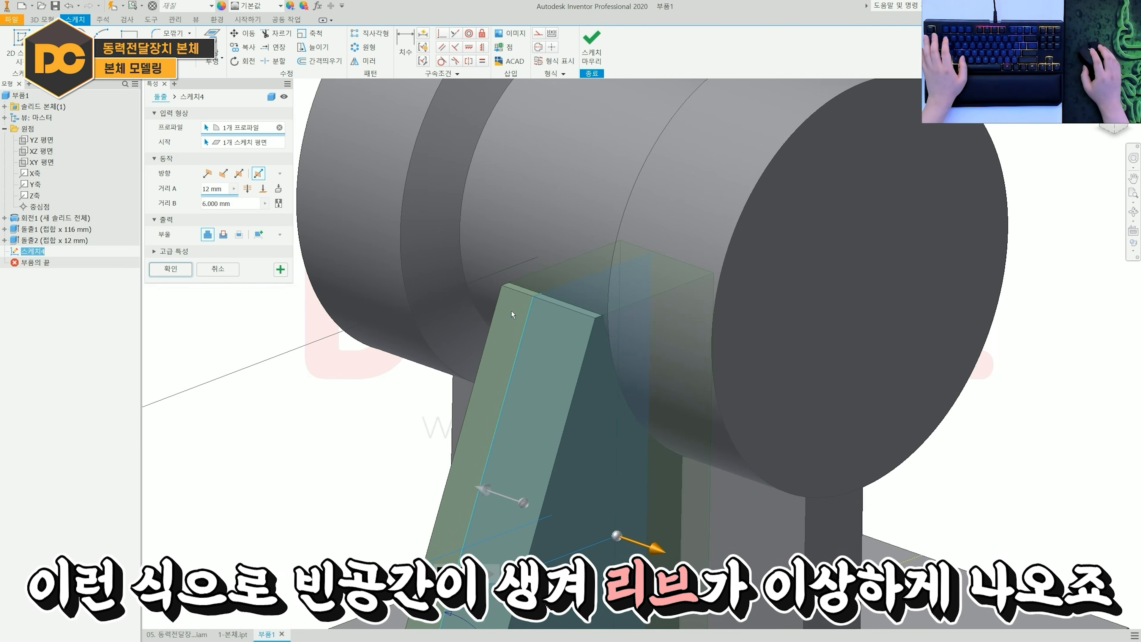
{"action": "key", "text": "Escape"}
- Reopen the rib profile sketch and raise the profile's upper corner well inside the cylinder, keeping the 8 mm and 68° dimensions
{"action": "double_click", "coordinate": [29, 252]}
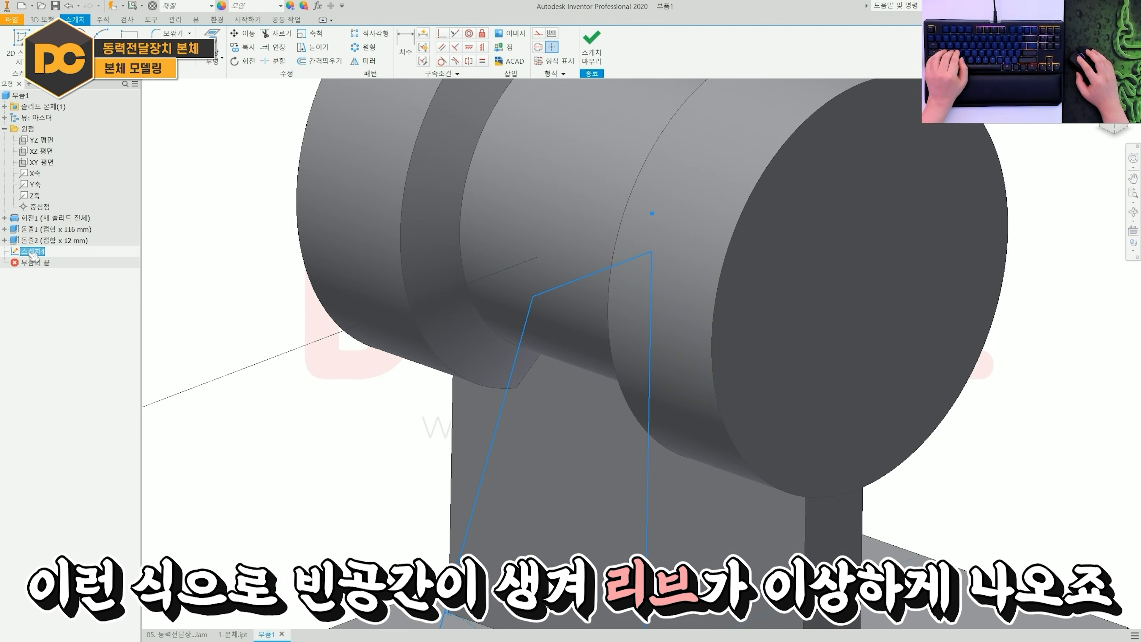
{"action": "double_click", "coordinate": [29, 253]}
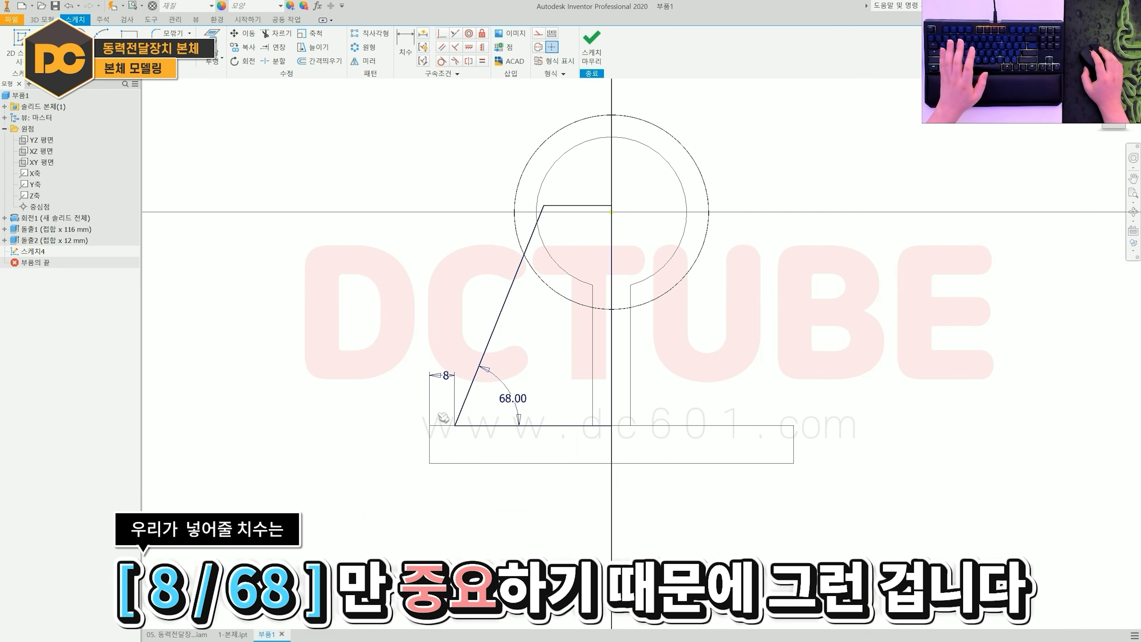
{"action": "scroll", "coordinate": [443, 417], "scroll_direction": "up", "scroll_amount": 3}
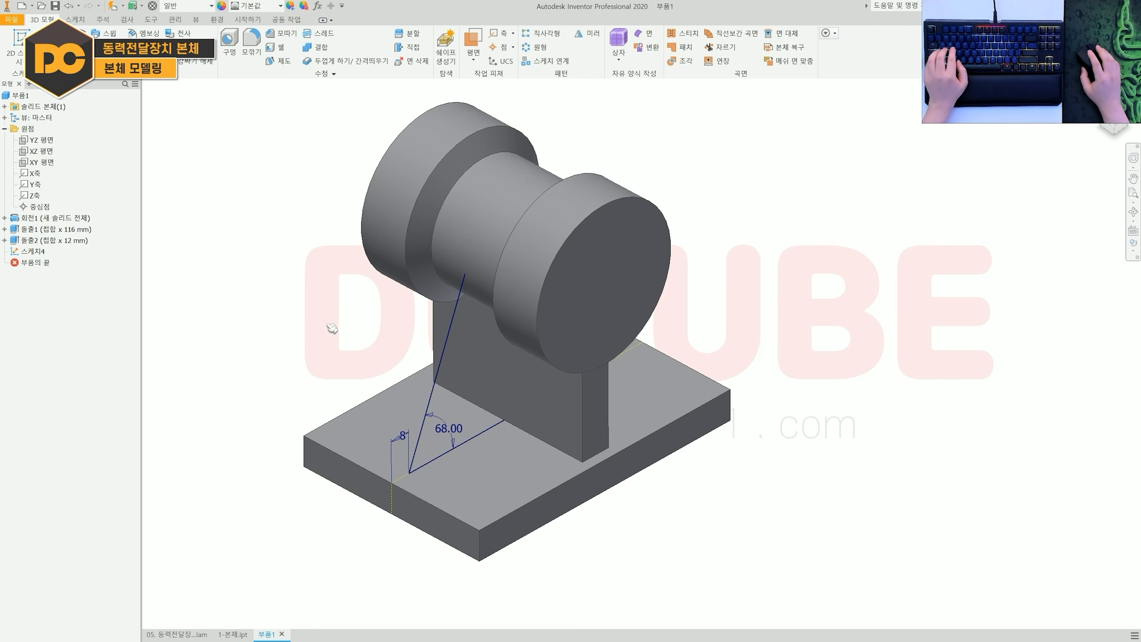
- Extrude the rib profile symmetrically by 12 mm, joined to the body
{"action": "key", "text": "e"}
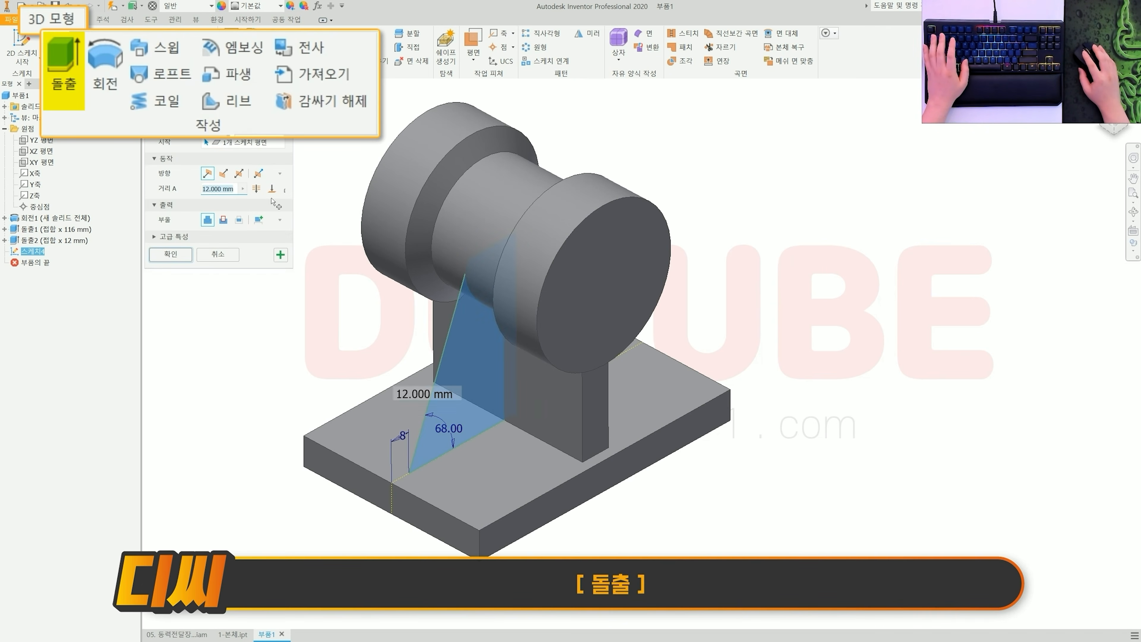
{"action": "left_click", "coordinate": [270, 223]}
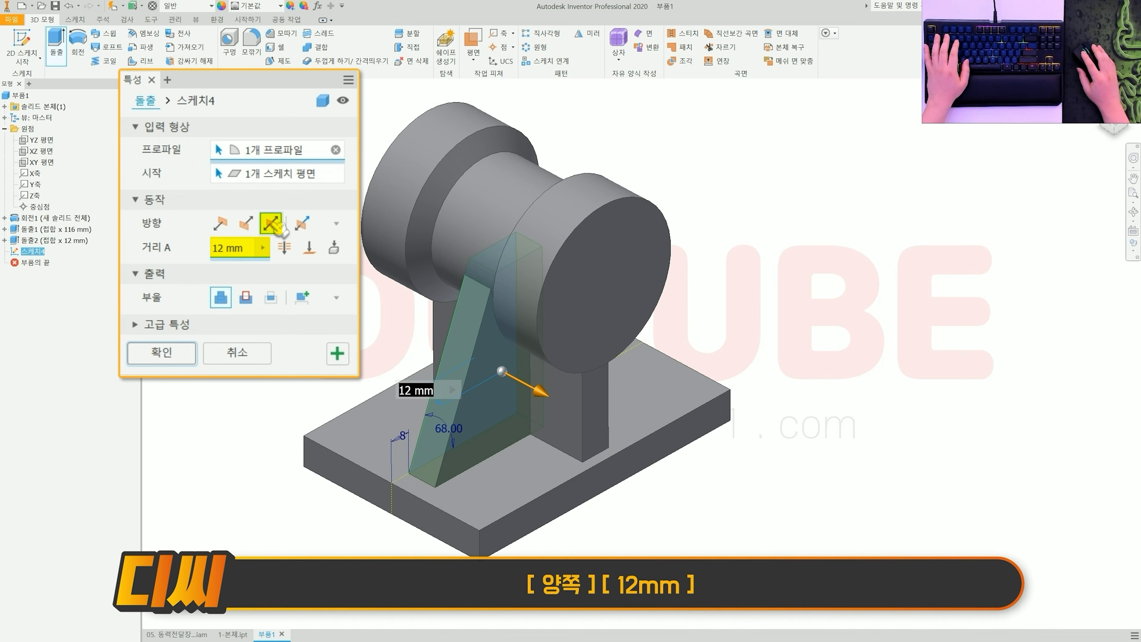
{"action": "left_click", "coordinate": [176, 356]}
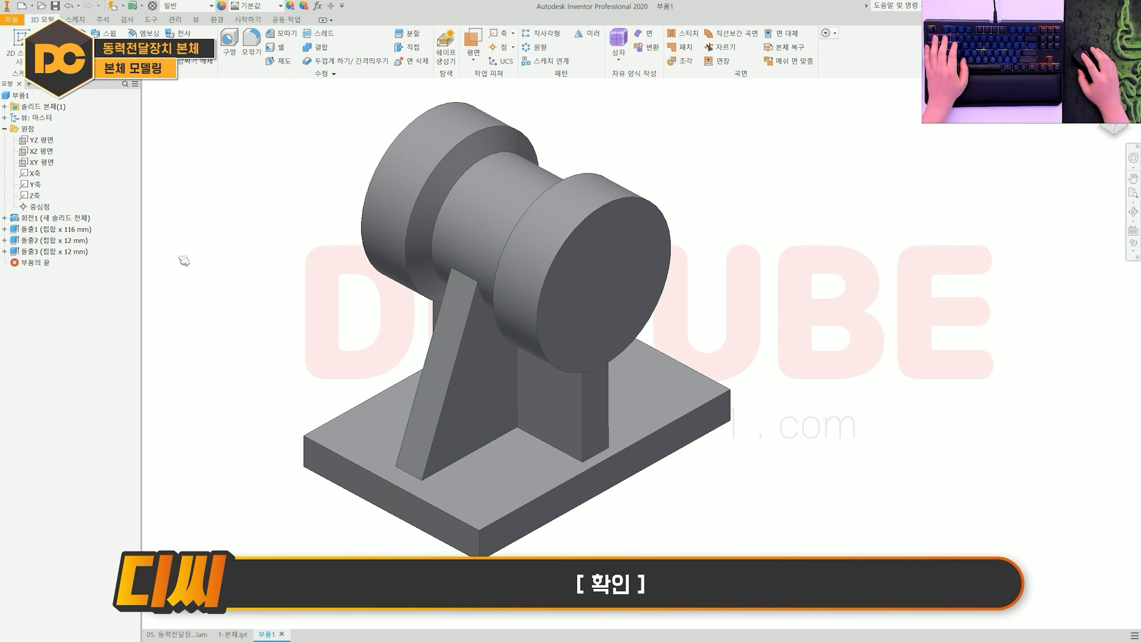
{"action": "middle_click_drag", "start_coordinate": [574, 437], "coordinate": [481, 408], "text": "shift"}
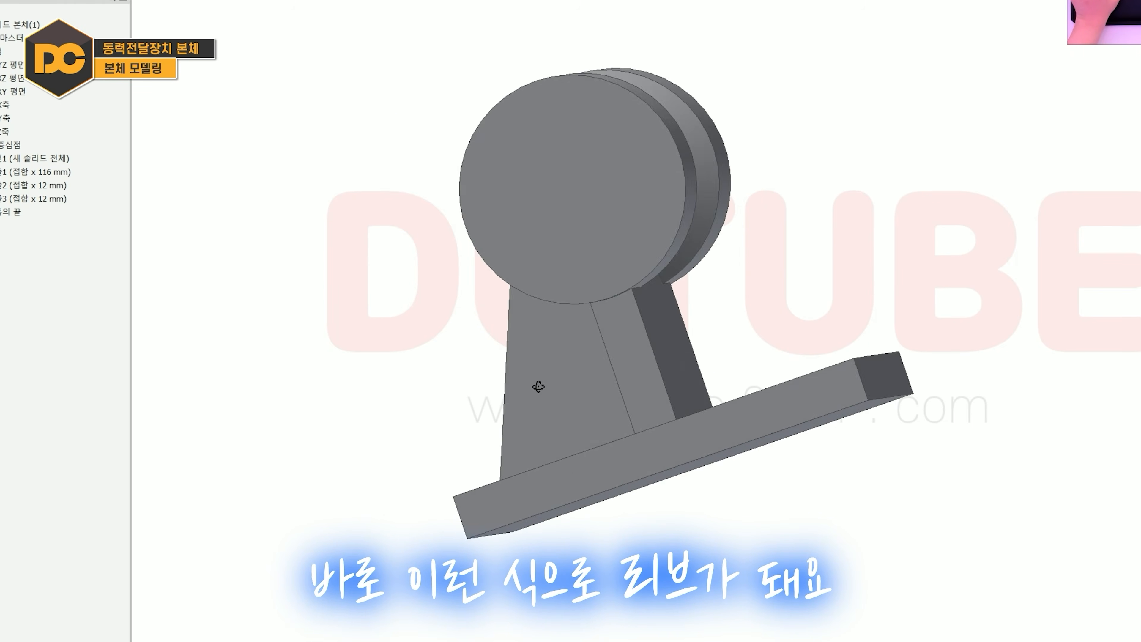
{"action": "middle_click_drag", "start_coordinate": [539, 386], "coordinate": [640, 382], "text": "shift"}
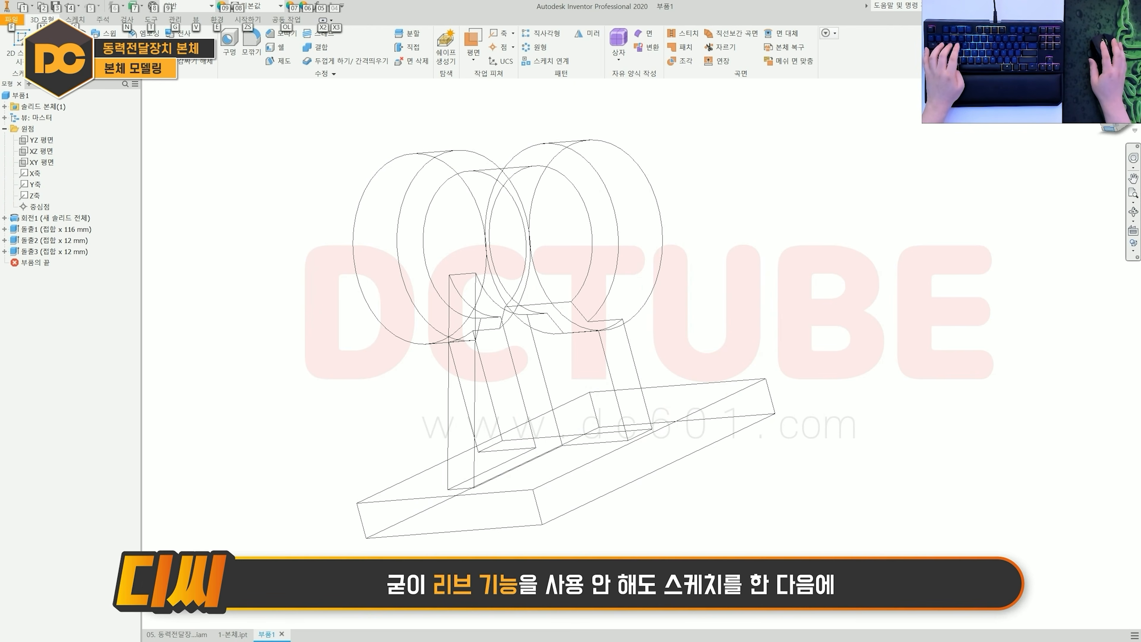
- Switch to the part 1-본체.ipt, start a sketch on the XY plane and display the model as wireframe
{"action": "key", "text": "alt"}
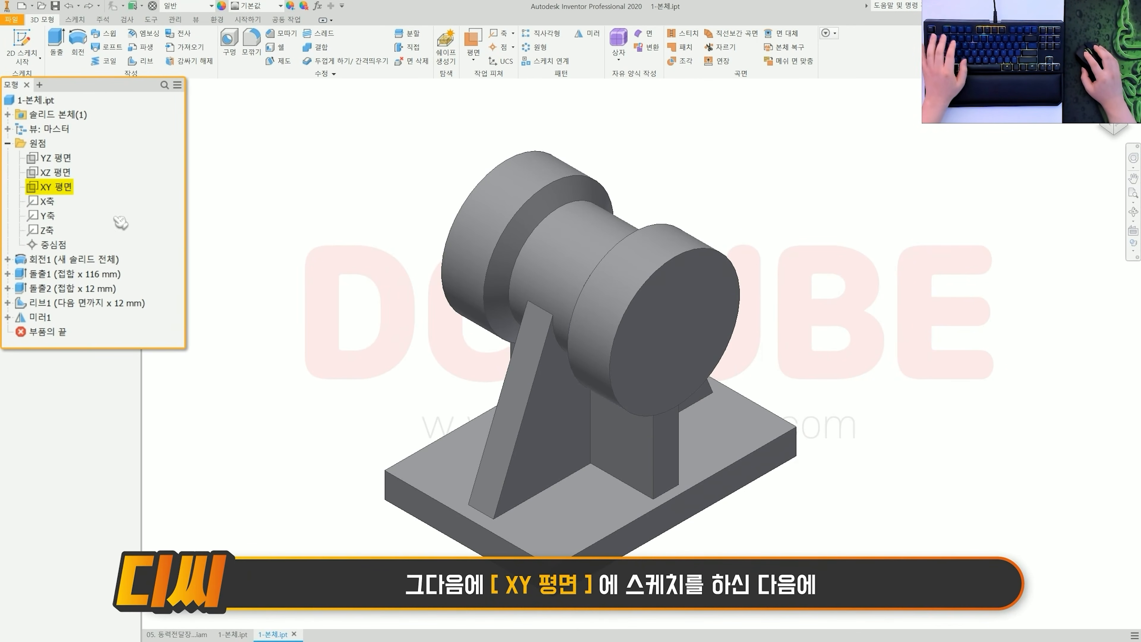
{"action": "left_click", "coordinate": [67, 189]}
{"action": "key", "text": "s"}
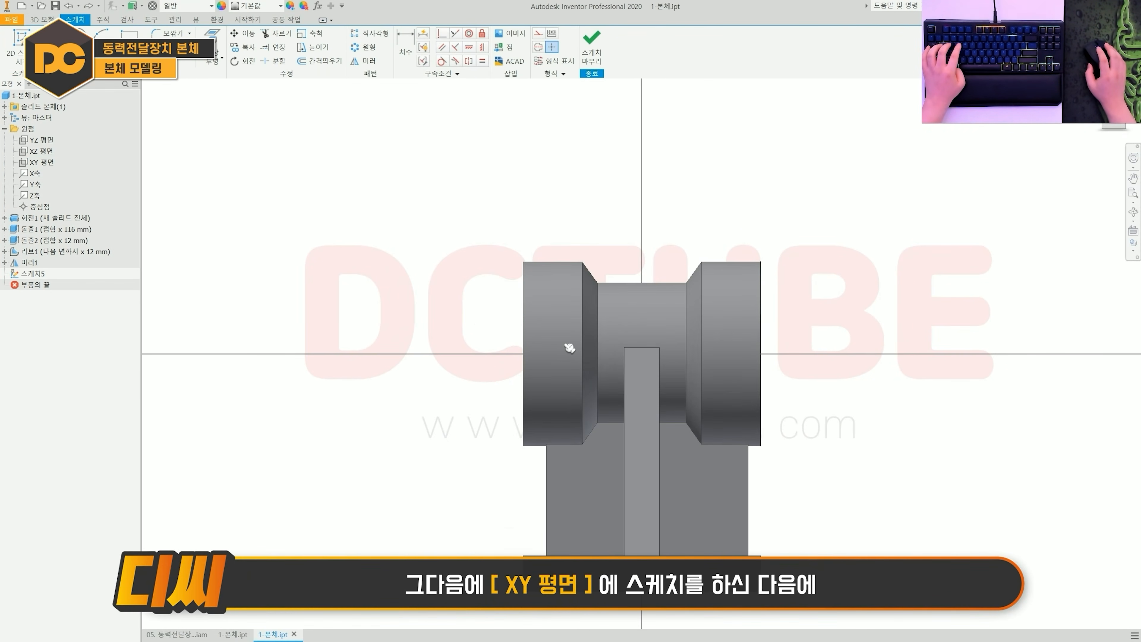
{"action": "key", "text": "alt+3"}
{"action": "scroll", "coordinate": [585, 352], "scroll_direction": "up", "scroll_amount": 3}
{"action": "mouse_move", "coordinate": [454, 305]}
{"action": "middle_mouse_down"}
{"action": "mouse_move", "coordinate": [350, 267]}
{"action": "mouse_move", "coordinate": [333, 289]}
{"action": "middle_mouse_up"}
- Sketch three adjoining rectangles end to end on the cylinder's horizontal axis, about 12, 57 and 11 mm wide, with the middle one lowest
{"action": "left_click", "coordinate": [129, 38]}
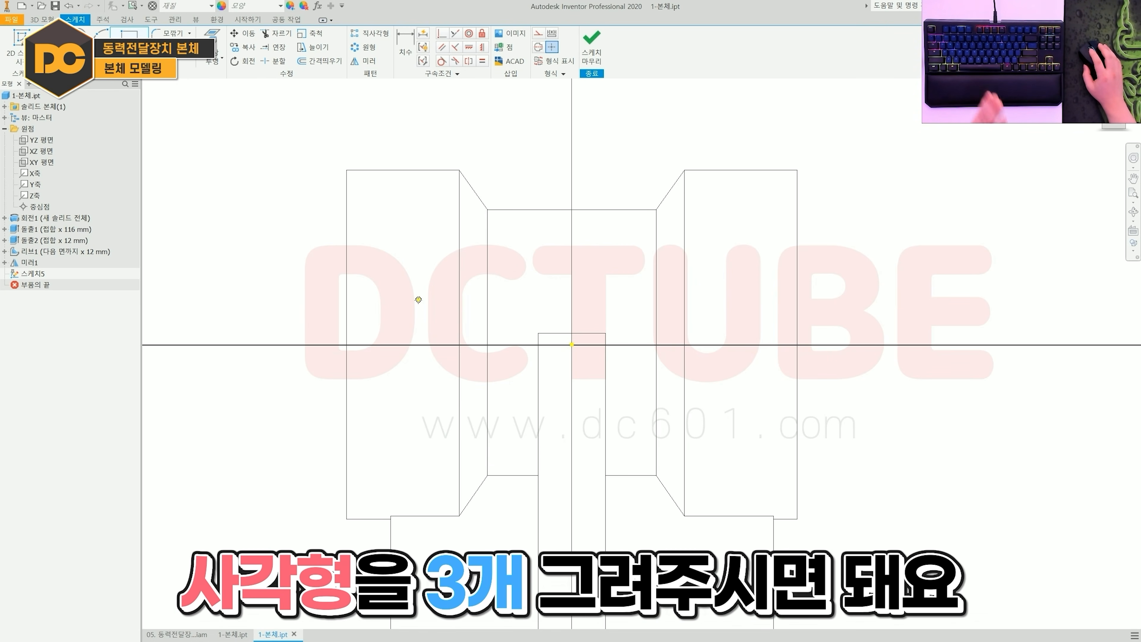
{"action": "left_click", "coordinate": [347, 344]}
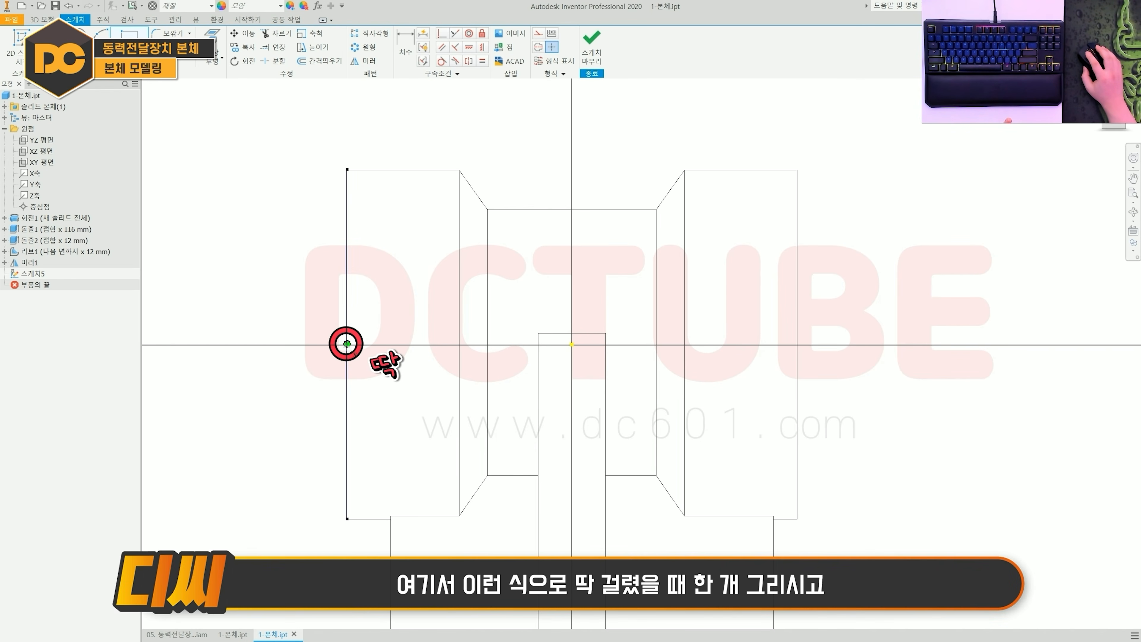
{"action": "left_click", "coordinate": [412, 243]}
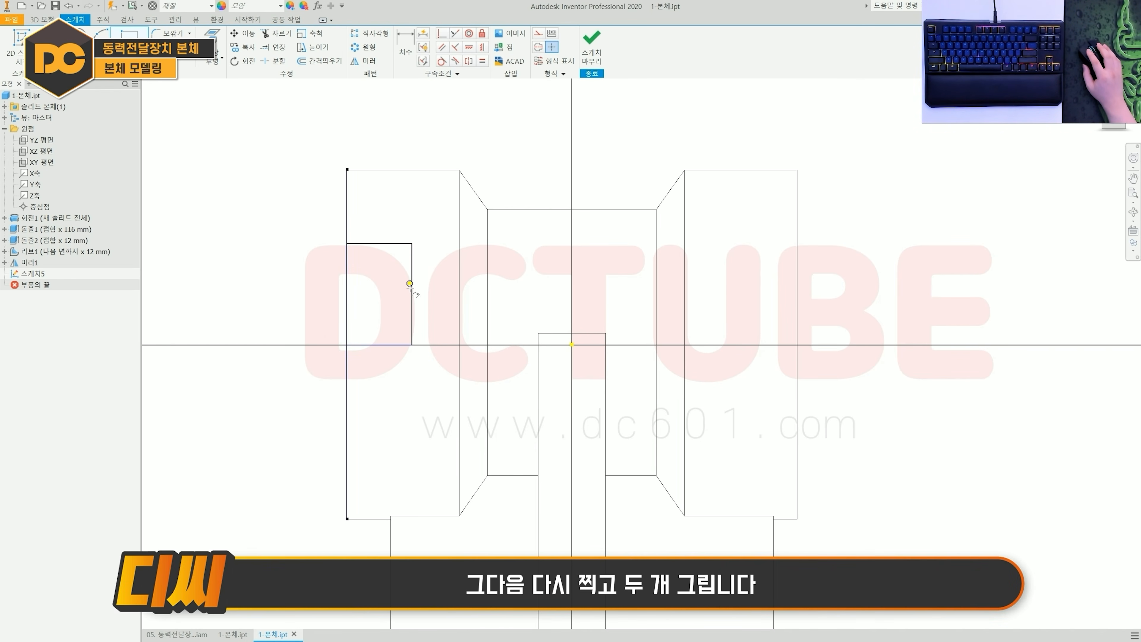
{"action": "left_click", "coordinate": [412, 344]}
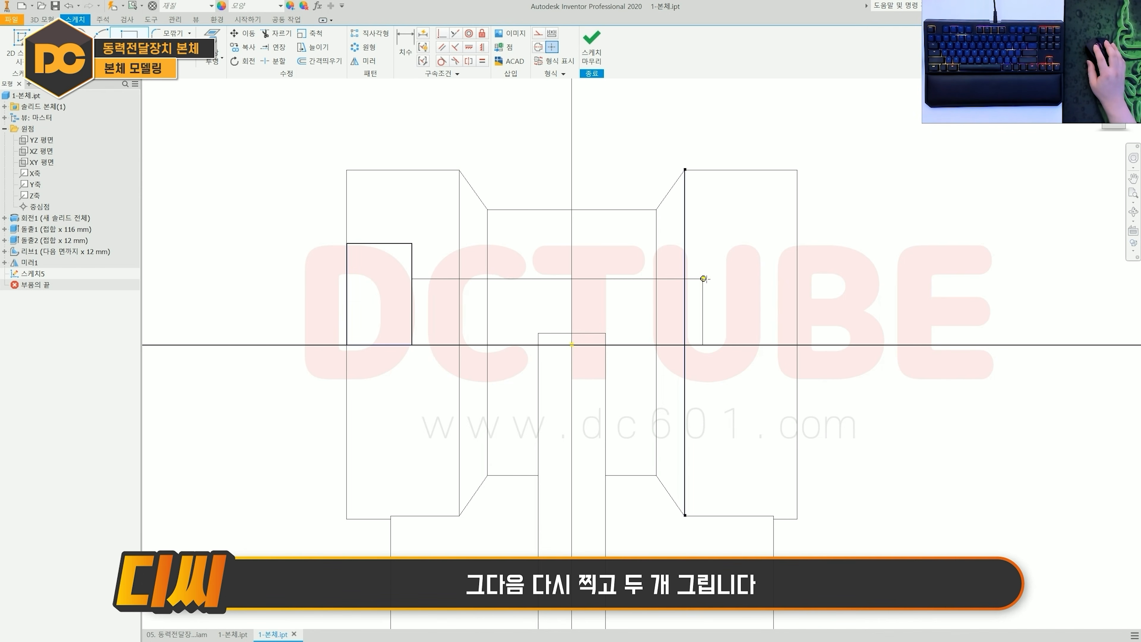
{"action": "left_click", "coordinate": [733, 272]}
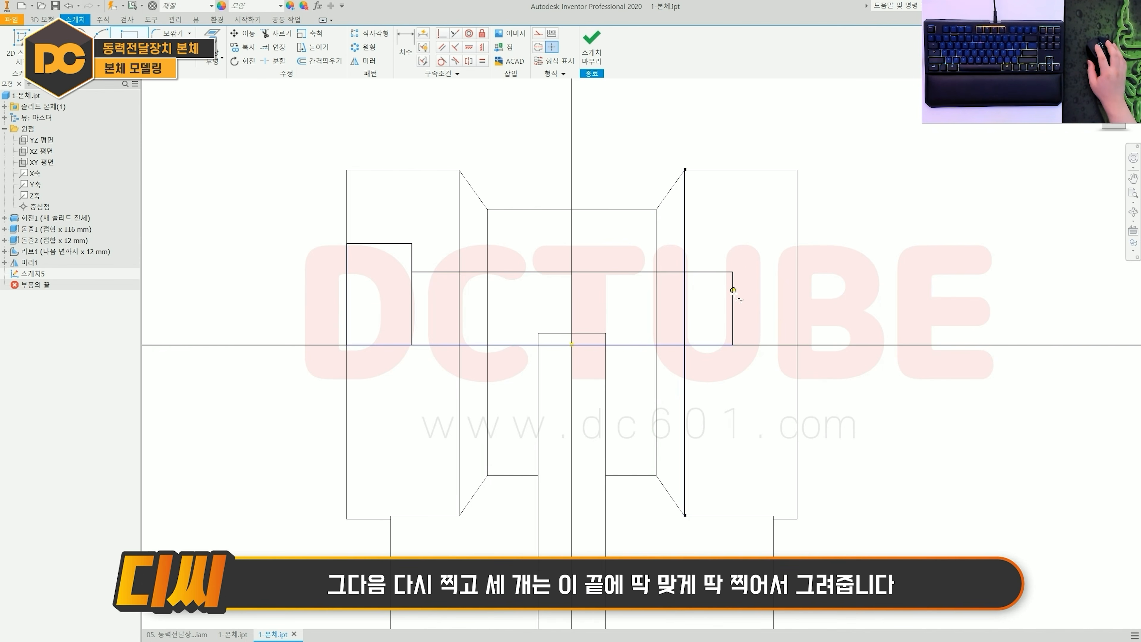
{"action": "left_click", "coordinate": [732, 344]}
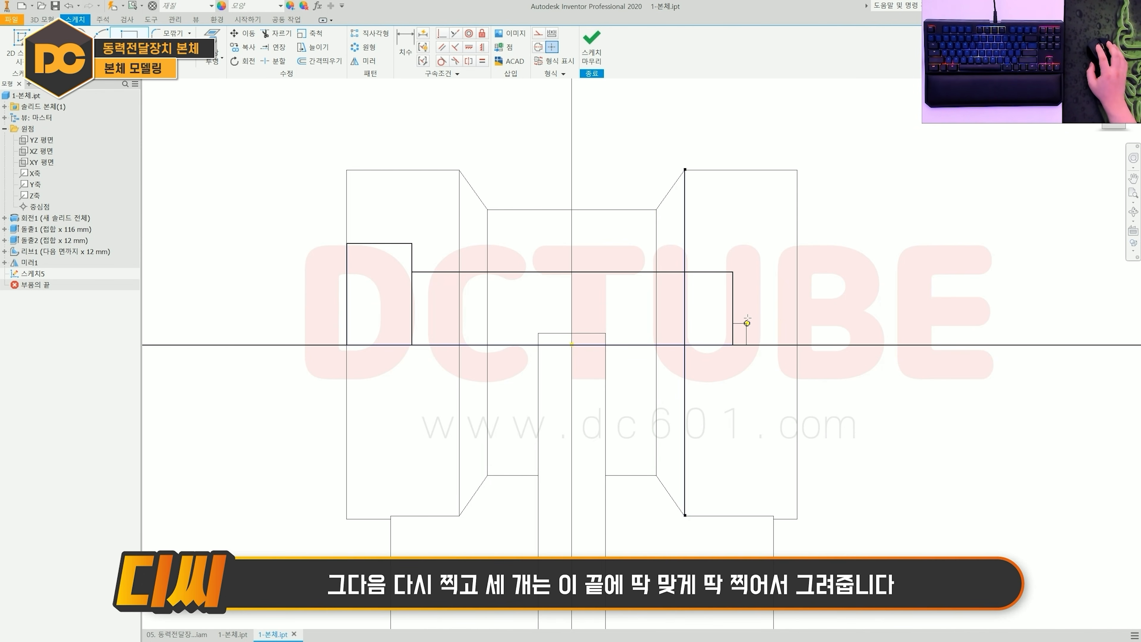
{"action": "left_click", "coordinate": [794, 220]}
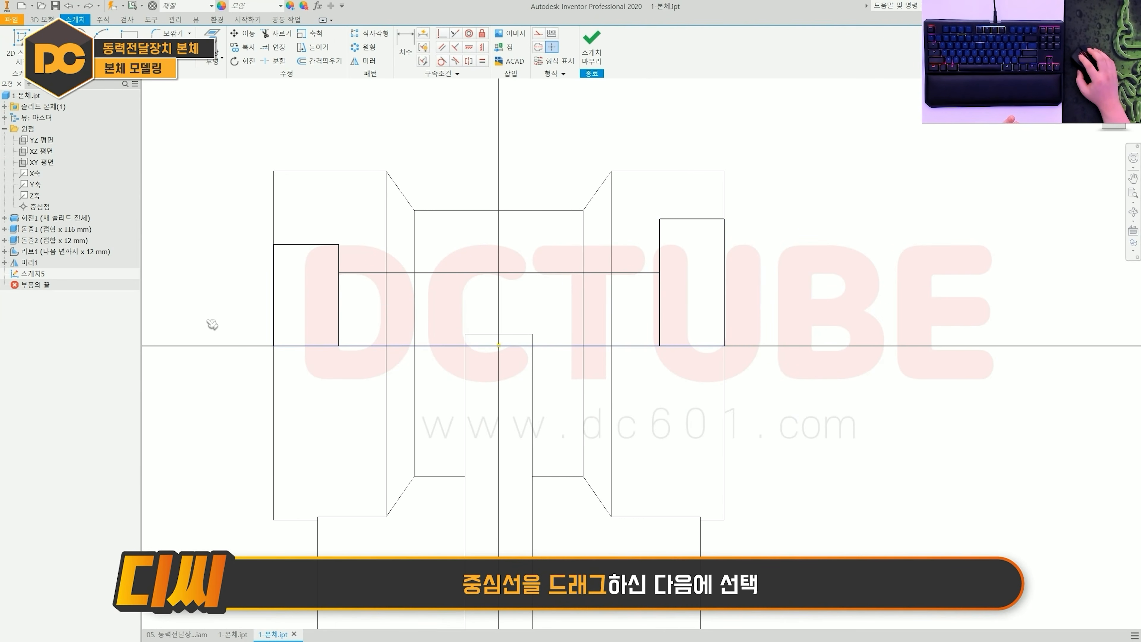
- Convert the rectangles' base lines to centerlines and make the top lines of the two outer rectangles collinear
{"action": "mouse_move", "coordinate": [183, 312]}
{"action": "left_mouse_down"}
{"action": "mouse_move", "coordinate": [268, 343]}
{"action": "mouse_move", "coordinate": [767, 433]}
{"action": "left_mouse_up"}
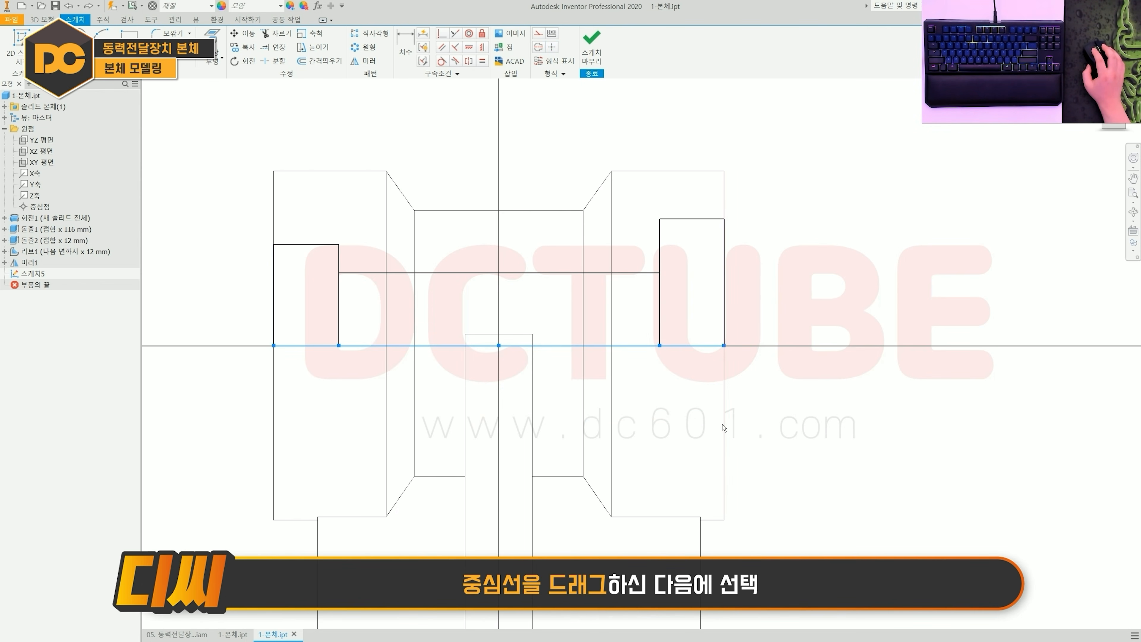
{"action": "left_click", "coordinate": [538, 46]}
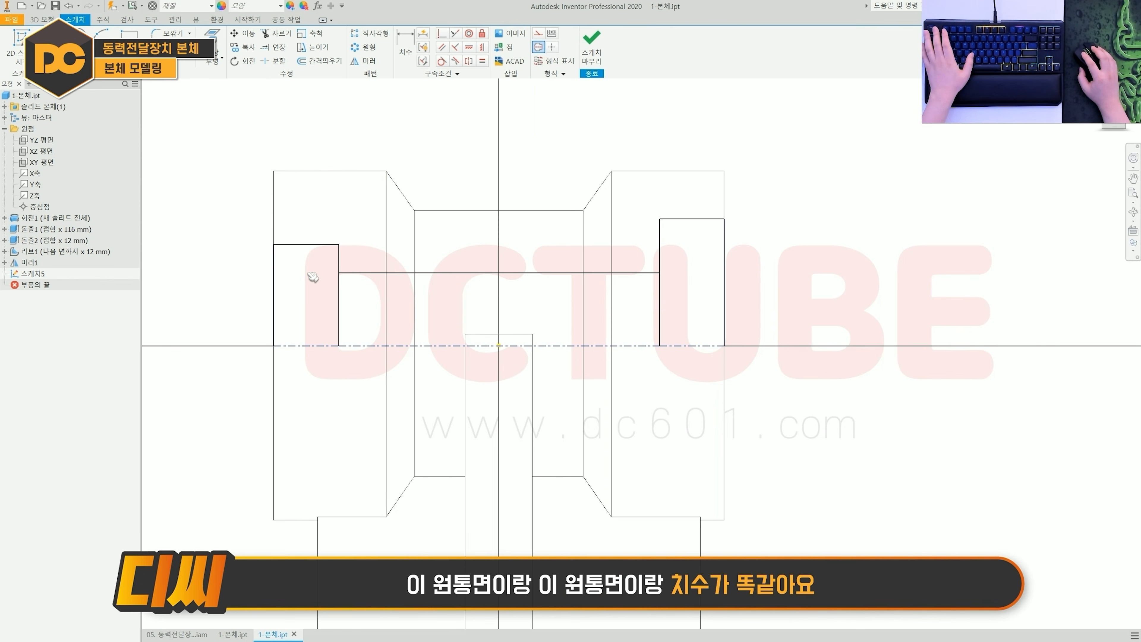
{"action": "left_click_drag", "start_coordinate": [316, 225], "coordinate": [303, 262]}
{"action": "left_click_drag", "start_coordinate": [715, 204], "coordinate": [683, 259]}
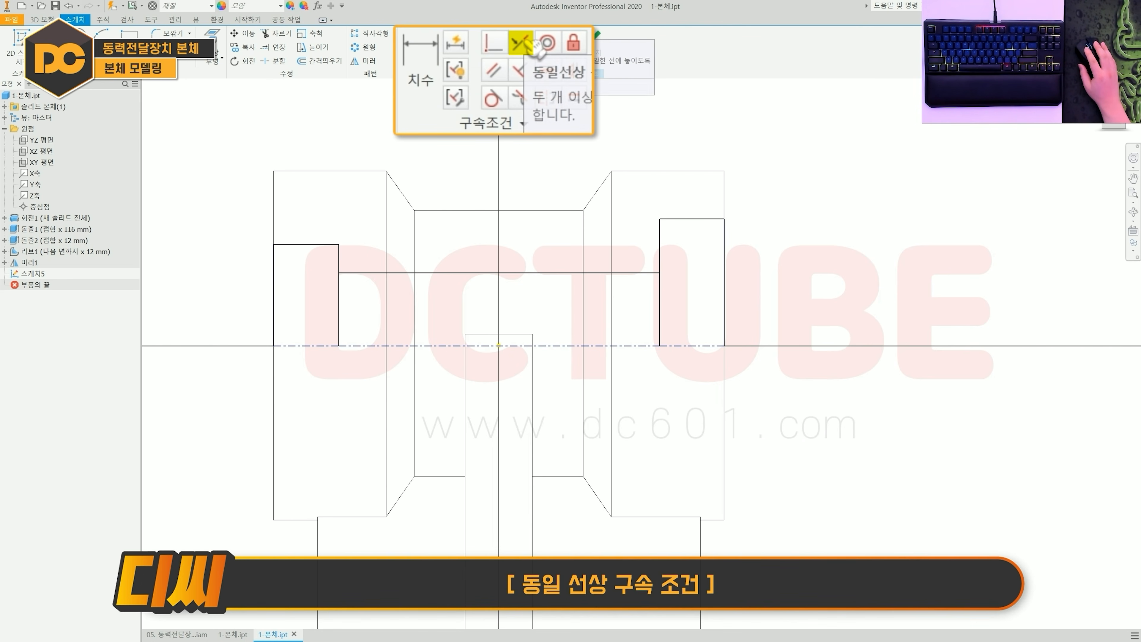
{"action": "left_click", "coordinate": [522, 44]}
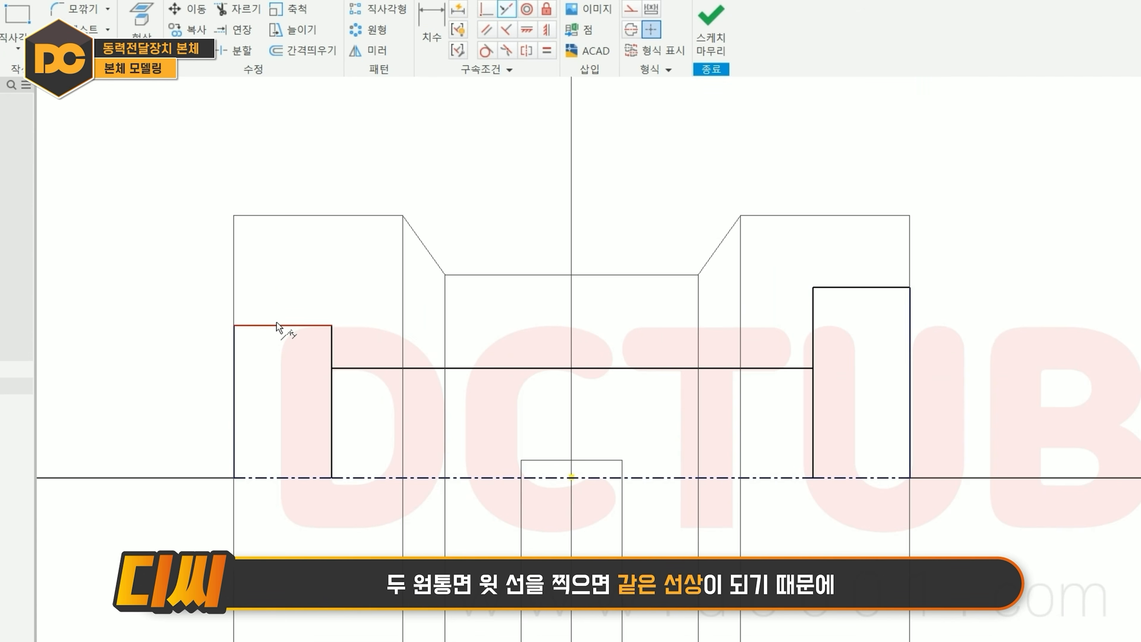
{"action": "left_click", "coordinate": [287, 325]}
{"action": "left_click", "coordinate": [847, 288]}
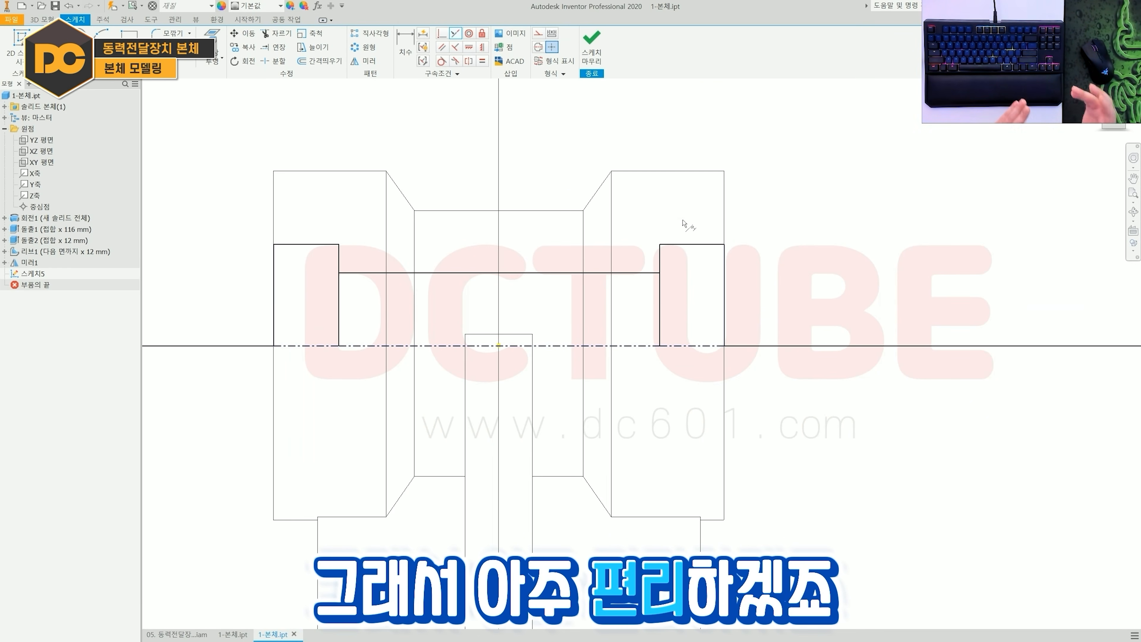
- Add diameter dimensions from the centerline to the top lines of the left and middle rectangles
{"action": "key", "text": "d"}
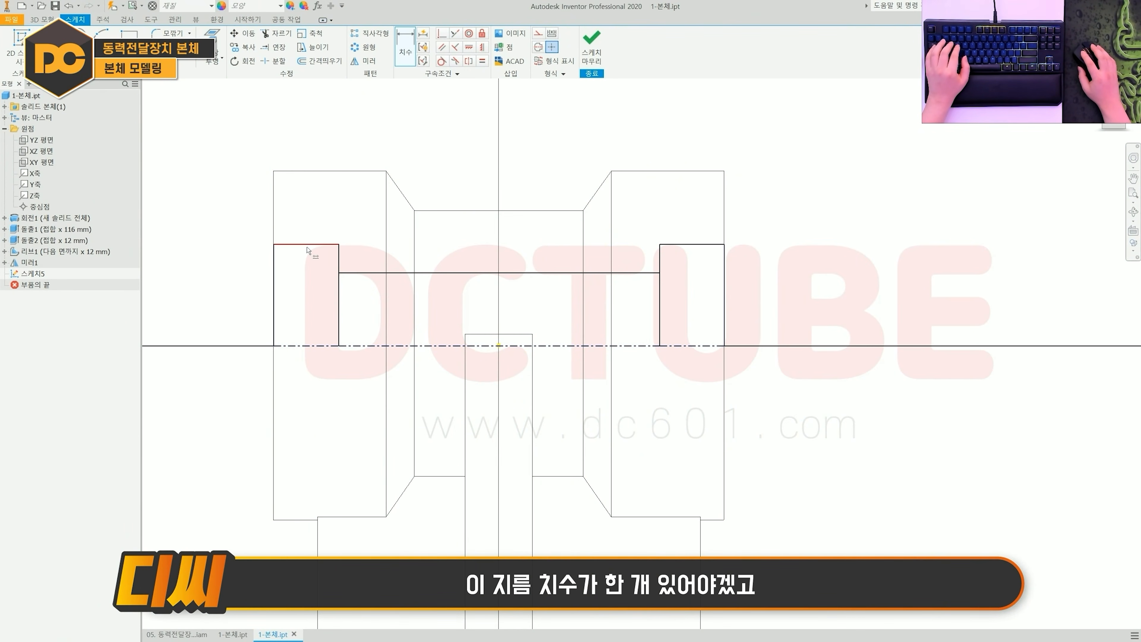
{"action": "left_click", "coordinate": [309, 345]}
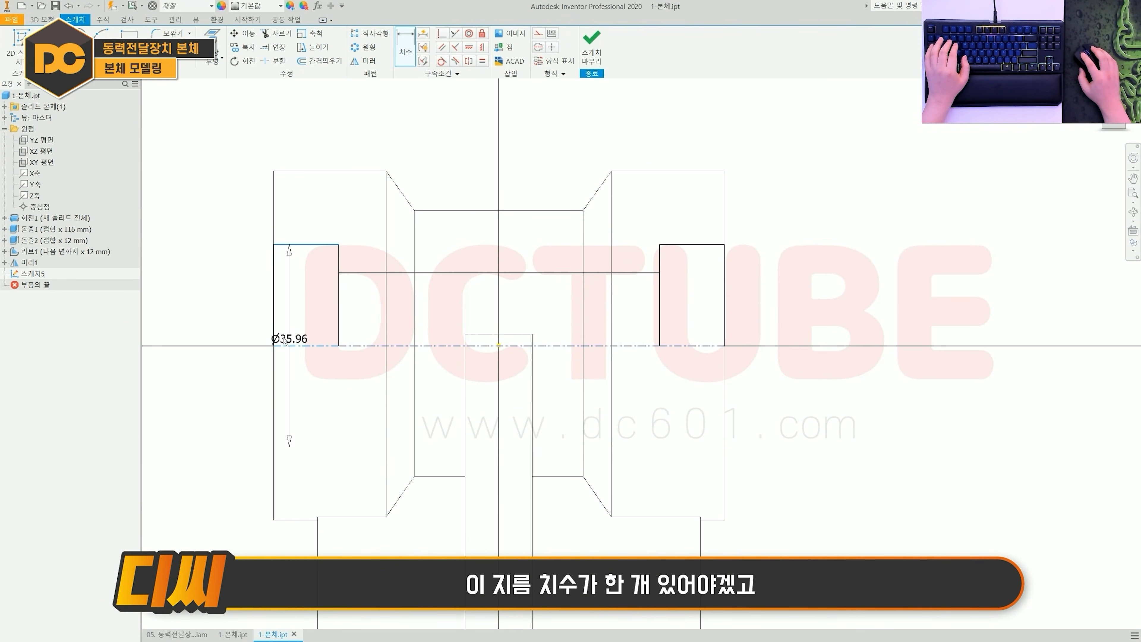
{"action": "left_click", "coordinate": [412, 273]}
{"action": "left_click", "coordinate": [443, 345]}
{"action": "left_click", "coordinate": [444, 330]}
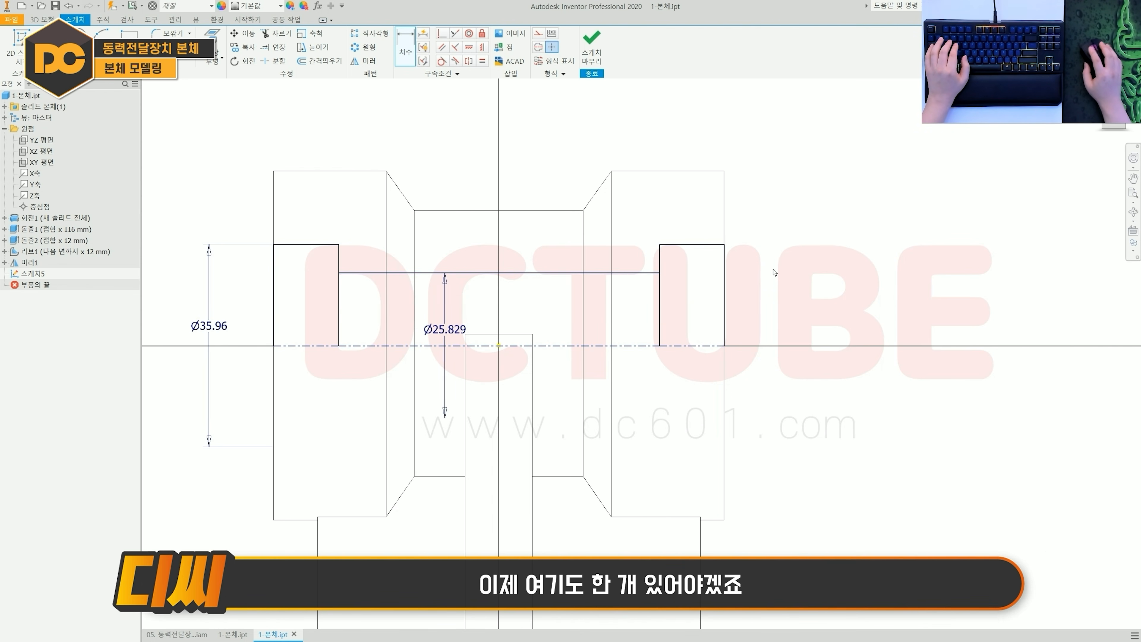
- Try to add a diameter dimension to the top line of the right rectangle
{"action": "left_click", "coordinate": [701, 345]}
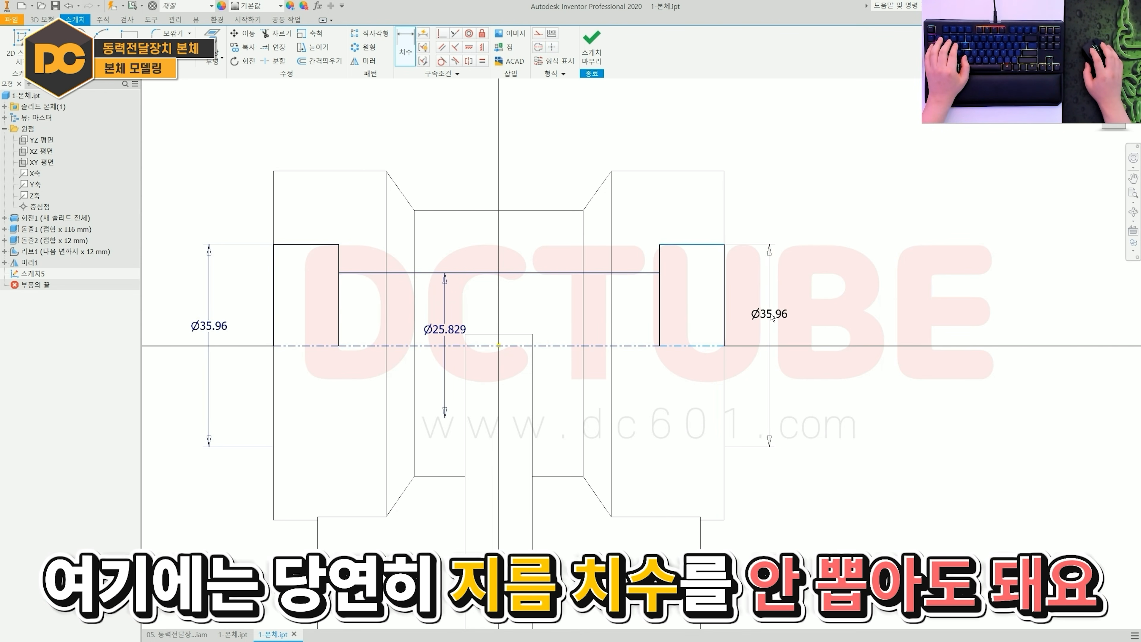
{"action": "left_click", "coordinate": [782, 328]}
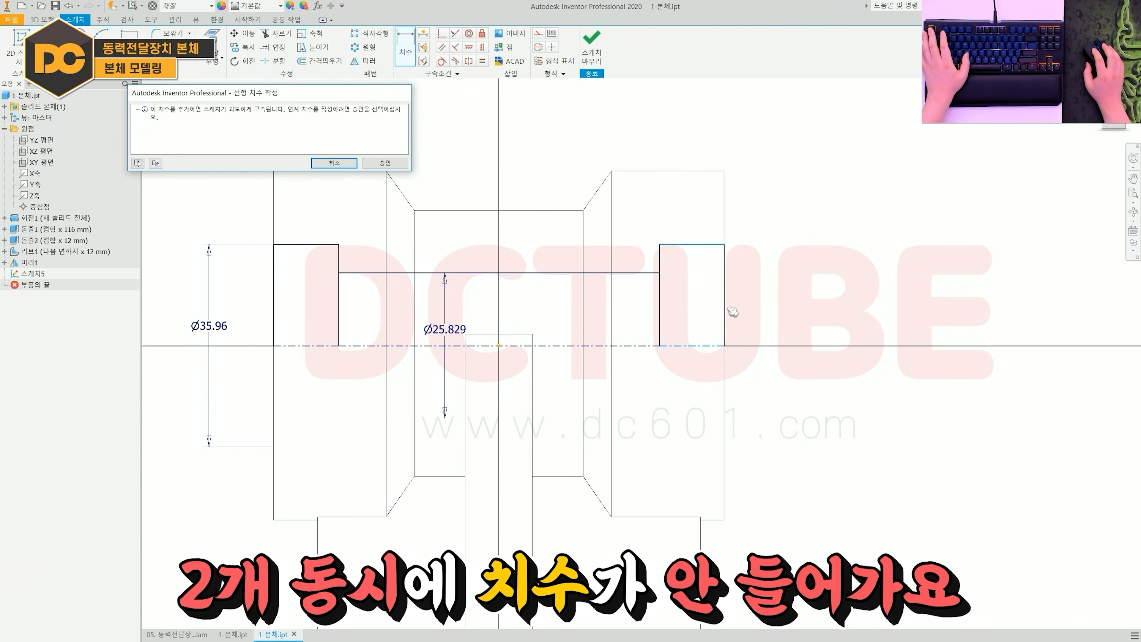
{"action": "key", "text": "Escape"}
{"action": "key", "text": "Escape"}
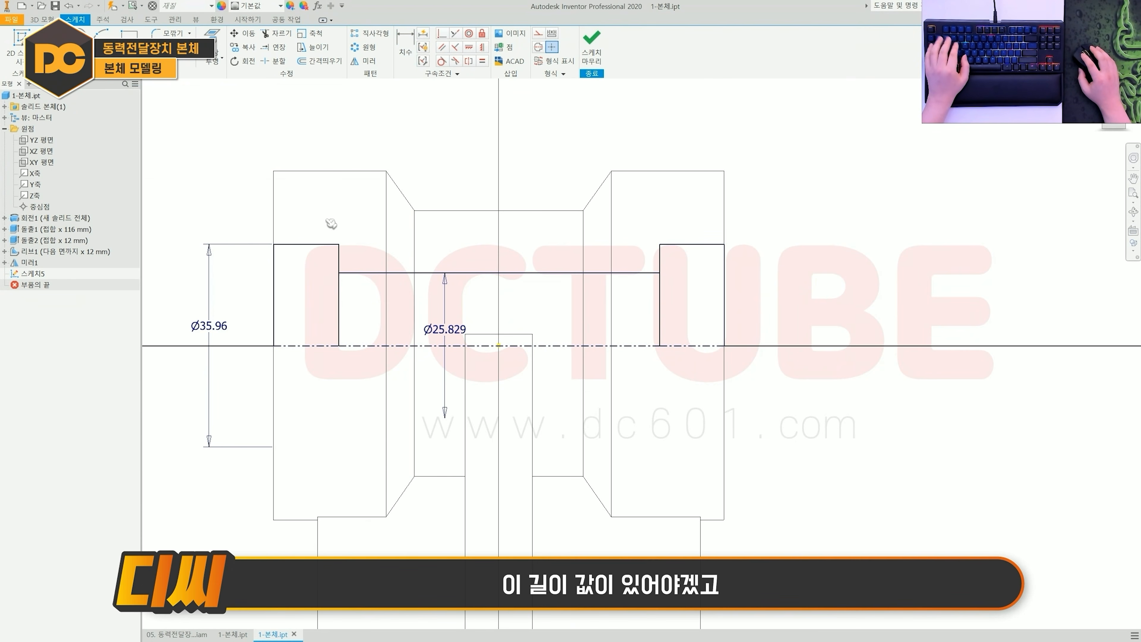
- Dimension the horizontal widths of the left and middle rectangles
{"action": "key", "text": "d"}
{"action": "left_click", "coordinate": [316, 245]}
{"action": "left_click", "coordinate": [322, 208]}
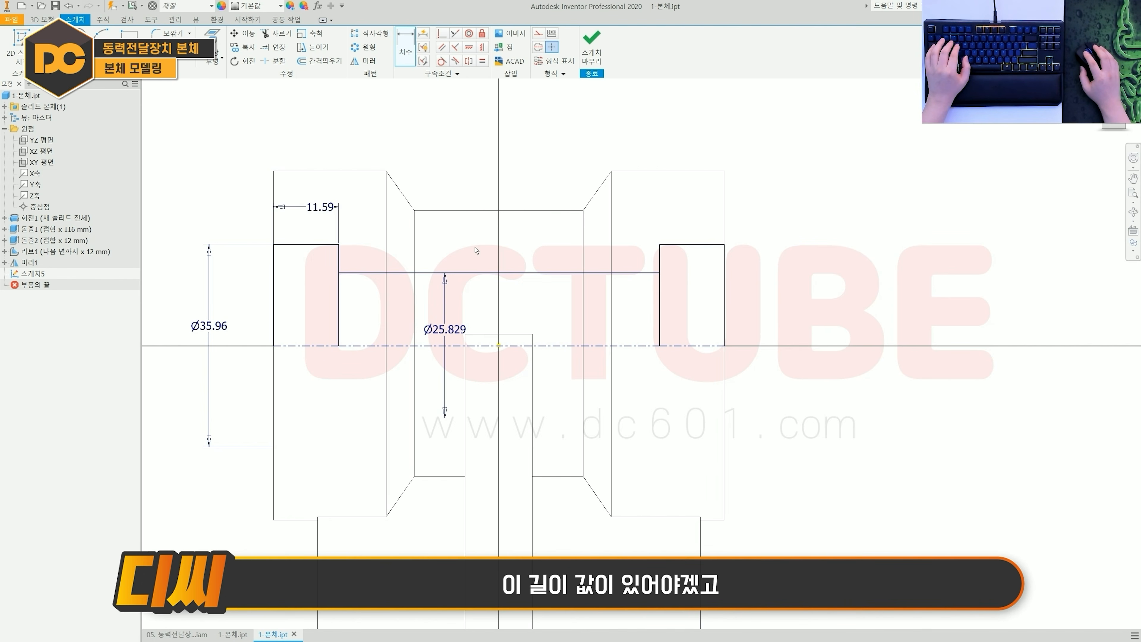
{"action": "left_click", "coordinate": [494, 273]}
{"action": "left_click", "coordinate": [489, 236]}
- Dimension the horizontal width of the right rectangle
{"action": "left_click", "coordinate": [692, 245]}
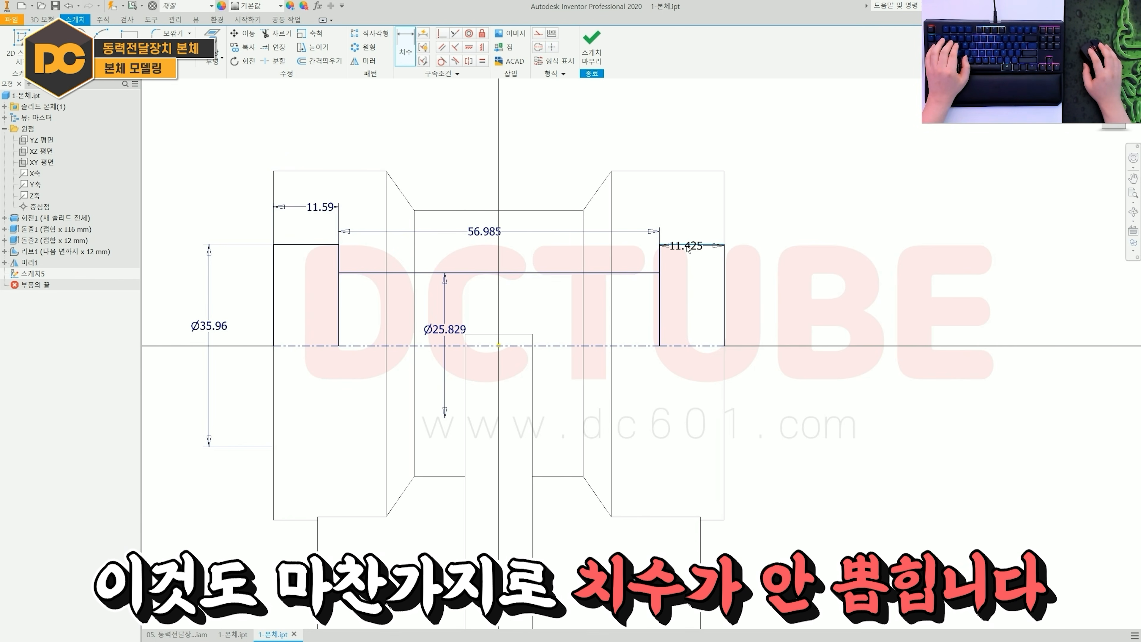
- Try to dimension the width of the bore profile's undimensioned end section and move its outer vertical line
{"action": "left_click", "coordinate": [692, 201]}
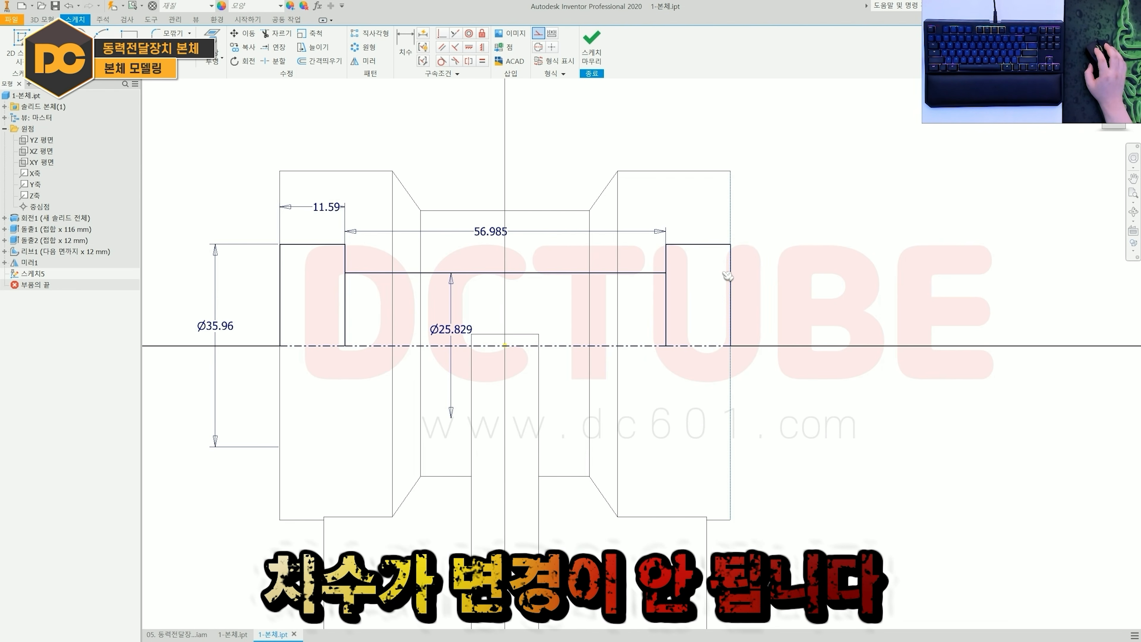
{"action": "mouse_move", "coordinate": [731, 269]}
{"action": "left_mouse_down"}
{"action": "mouse_move", "coordinate": [783, 271]}
{"action": "mouse_move", "coordinate": [736, 273]}
{"action": "left_mouse_up"}
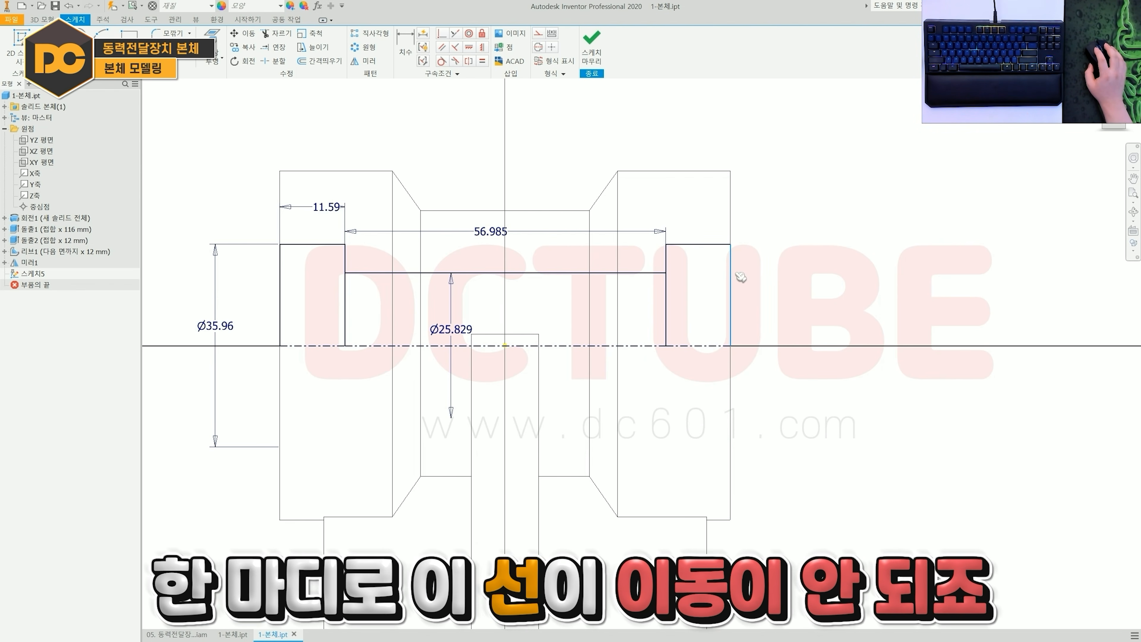
{"action": "middle_click_drag", "start_coordinate": [683, 274], "coordinate": [705, 273]}
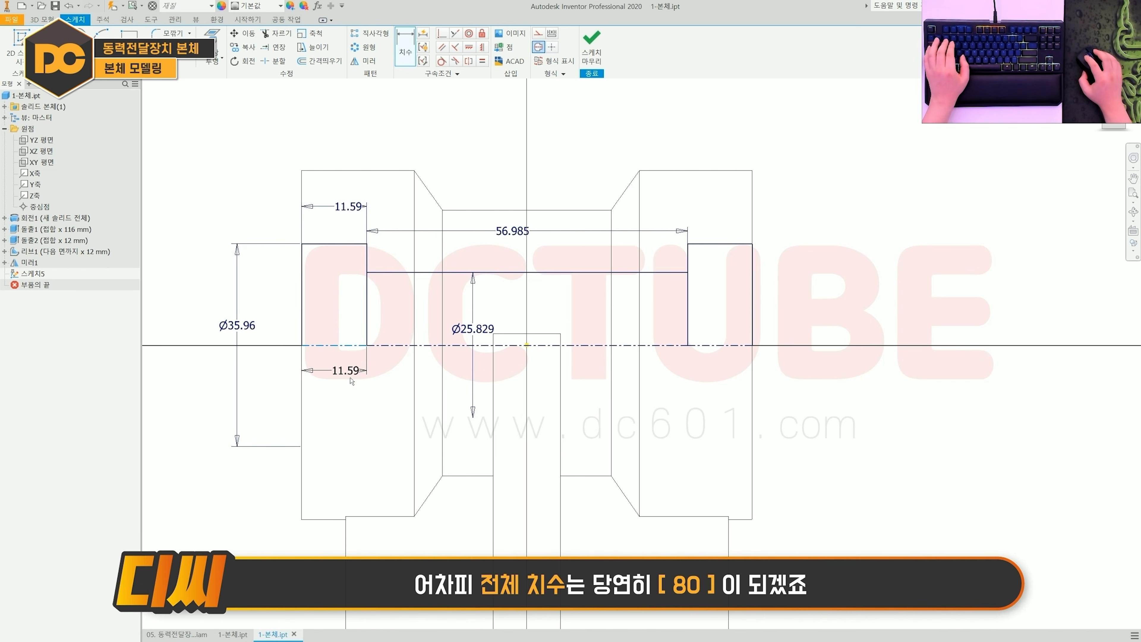
- Set the bore profile's end width to 17 mm, middle length to 46 mm and diameters to 40 and 32 mm, and finish the sketch
{"action": "left_click", "coordinate": [302, 308]}
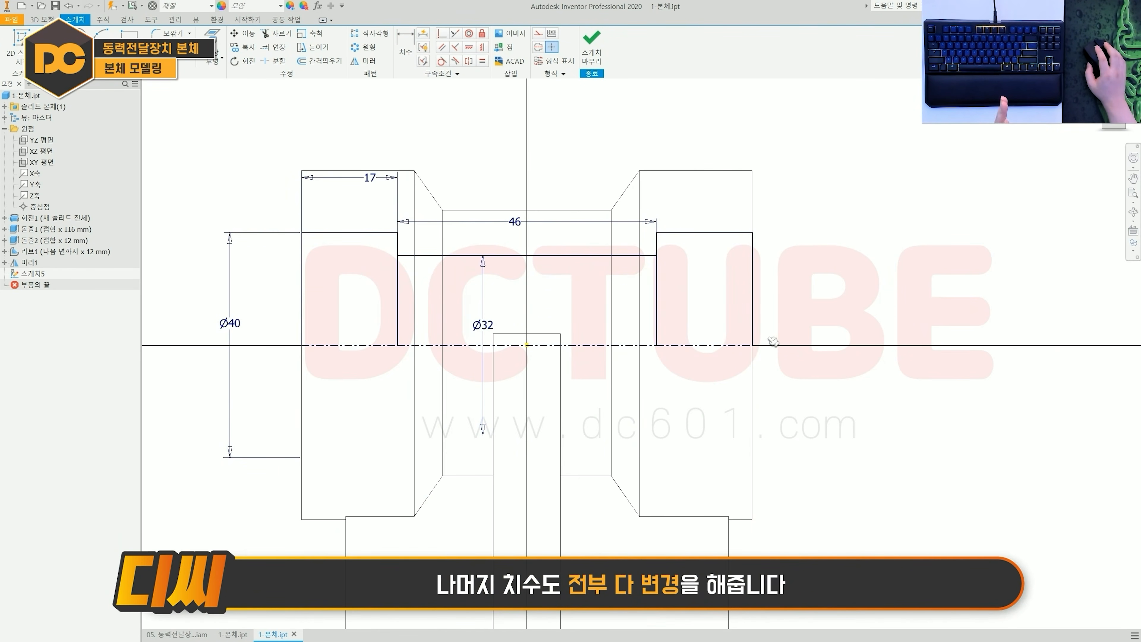
{"action": "middle_click_drag", "start_coordinate": [510, 293], "coordinate": [552, 309]}
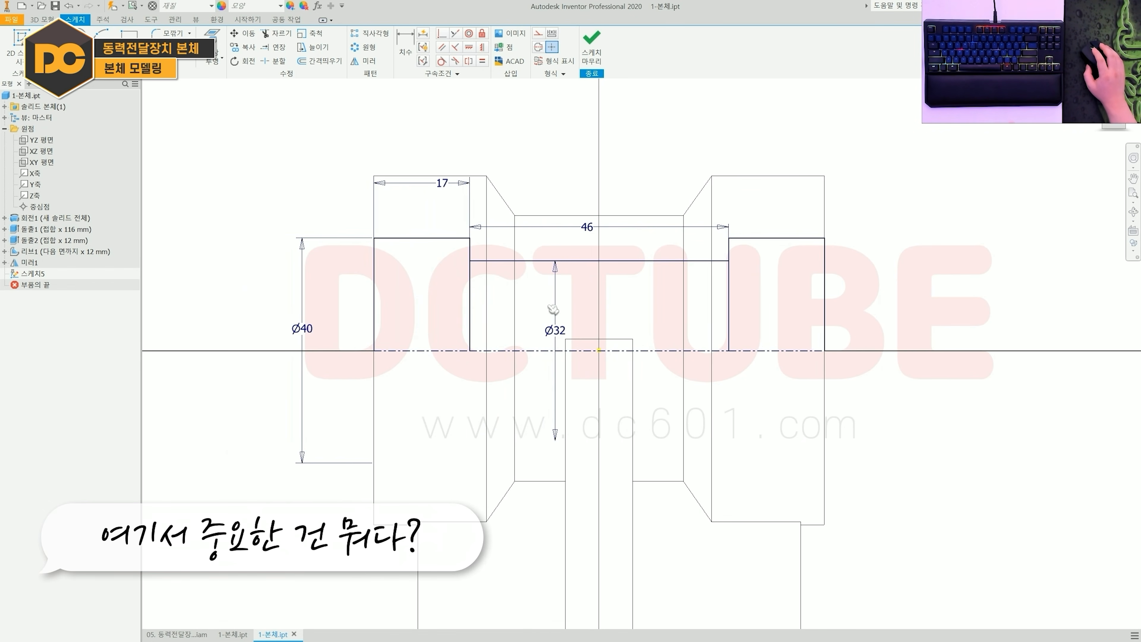
{"action": "left_click", "coordinate": [305, 329]}
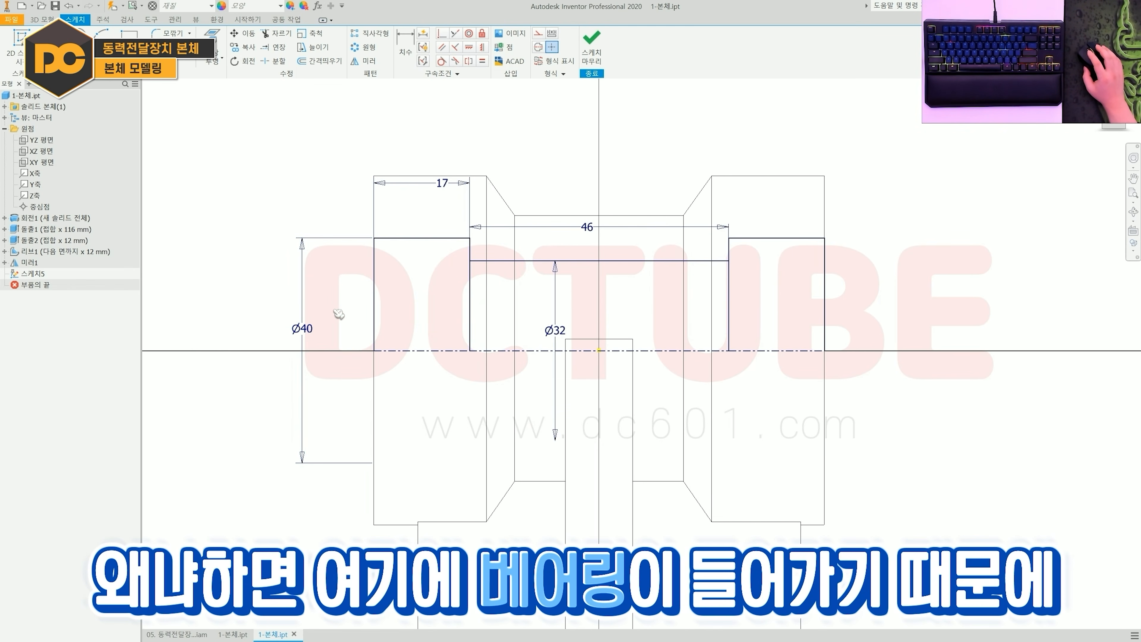
{"action": "left_click", "coordinate": [308, 329]}
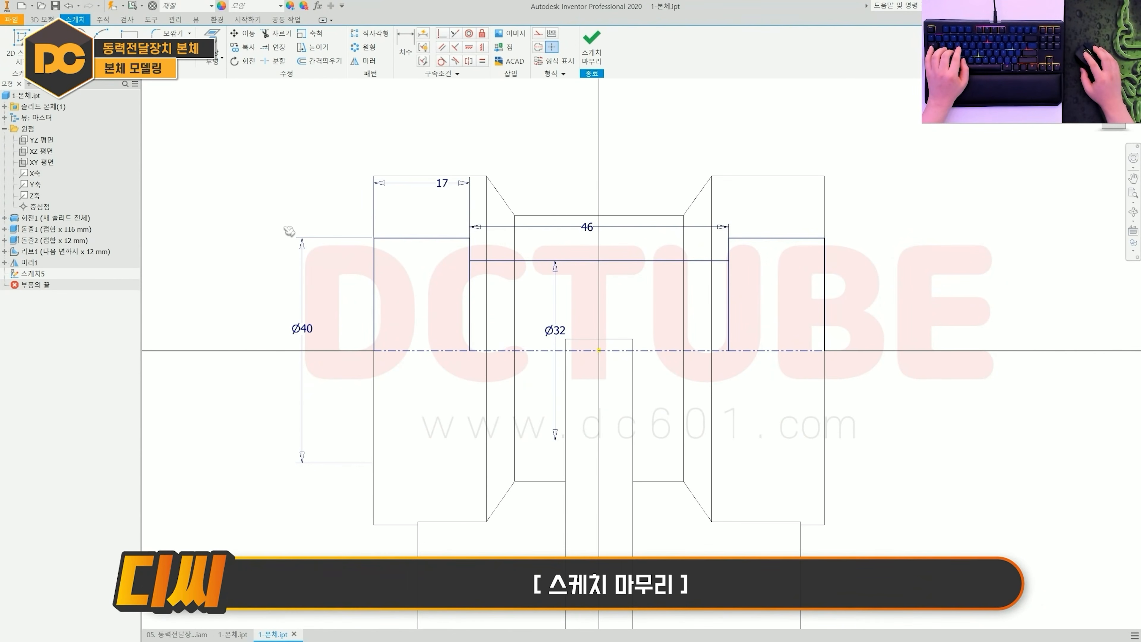
{"action": "key", "text": "s"}
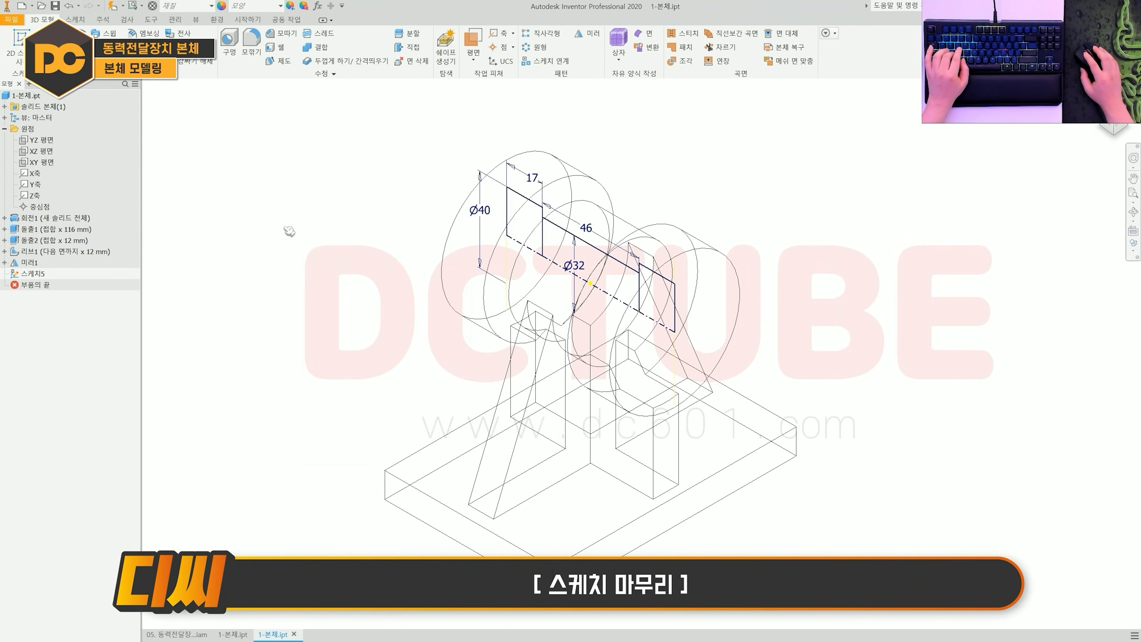
- Revolve the three bore profiles 360 degrees around the hub's centreline as a cut
{"action": "scroll", "coordinate": [449, 278], "scroll_direction": "up", "scroll_amount": 3}
{"action": "key", "text": "r"}
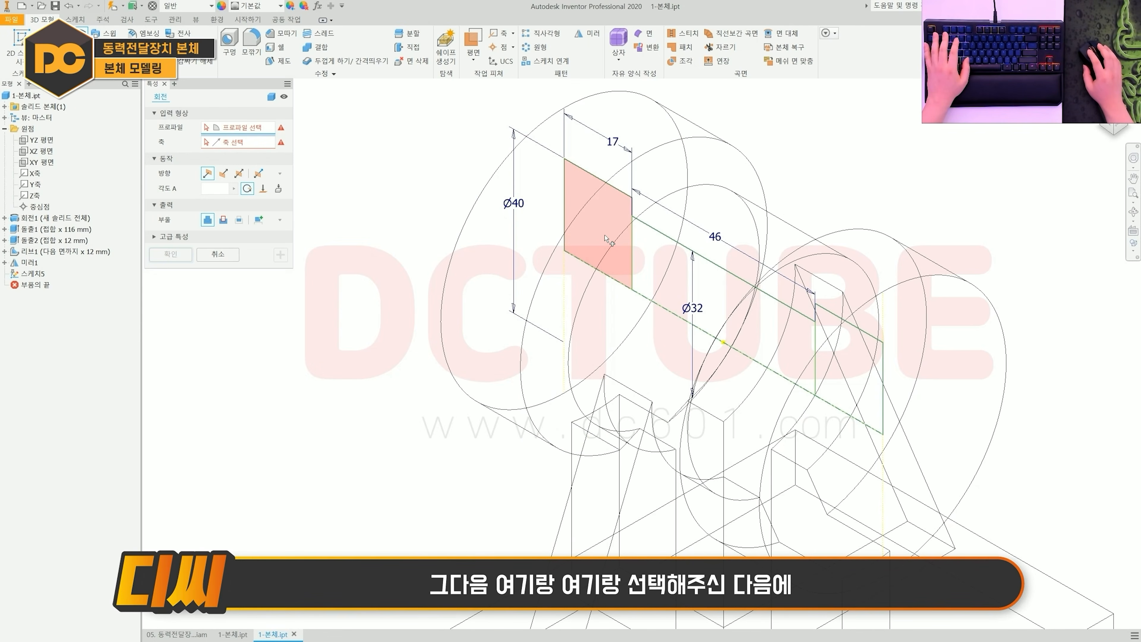
{"action": "left_click", "coordinate": [611, 238]}
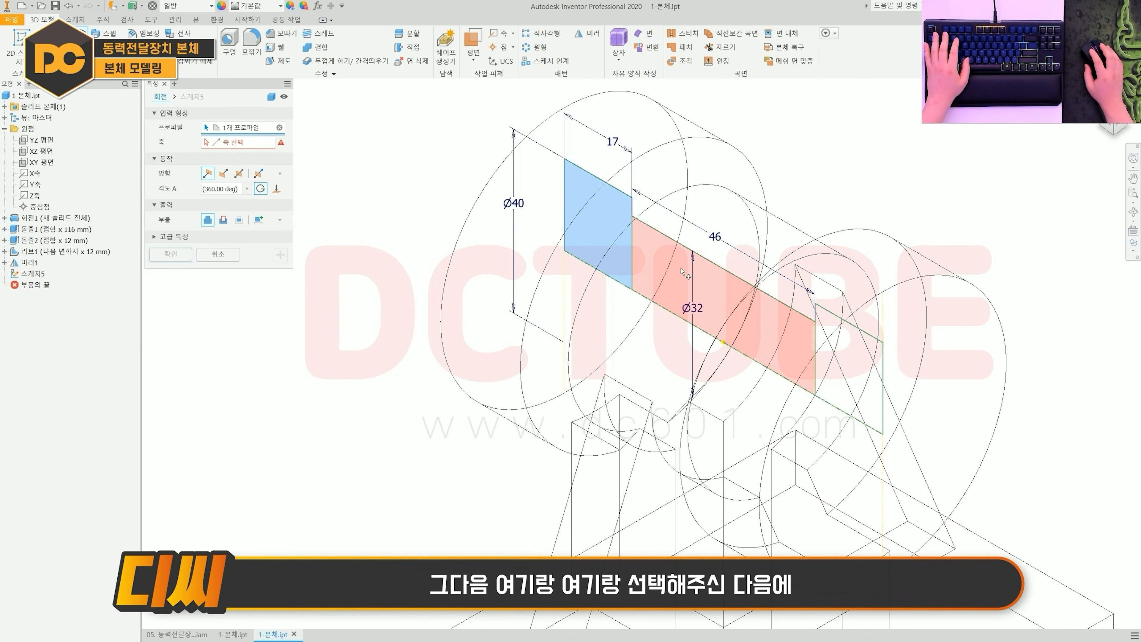
{"action": "left_click", "coordinate": [833, 345]}
{"action": "middle_click_drag", "start_coordinate": [559, 304], "coordinate": [451, 266]}
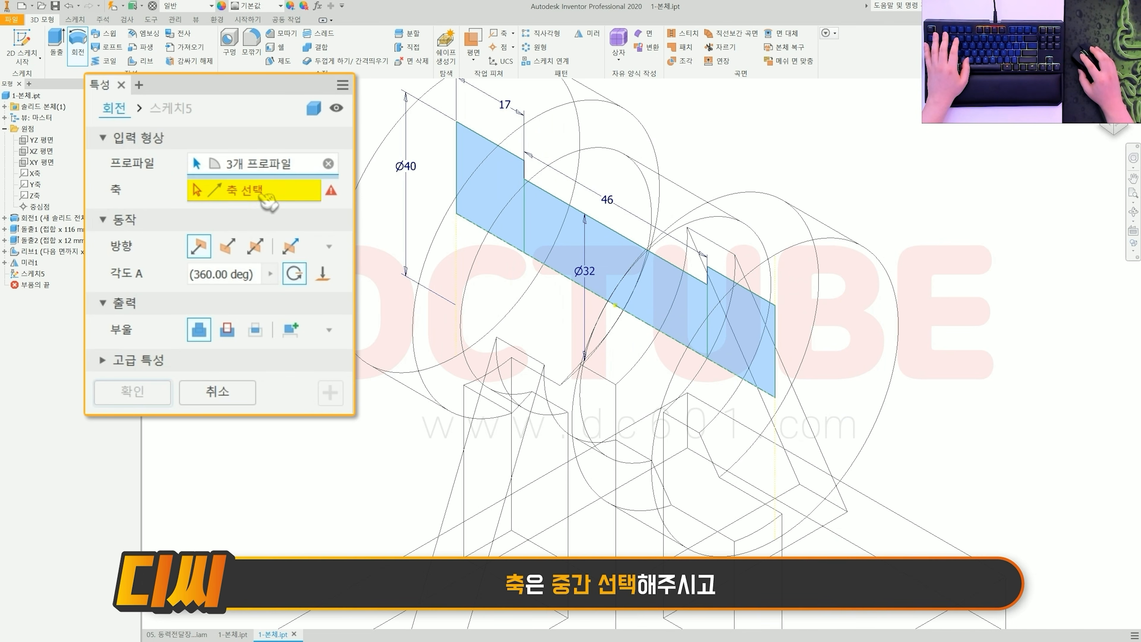
{"action": "left_click", "coordinate": [546, 266]}
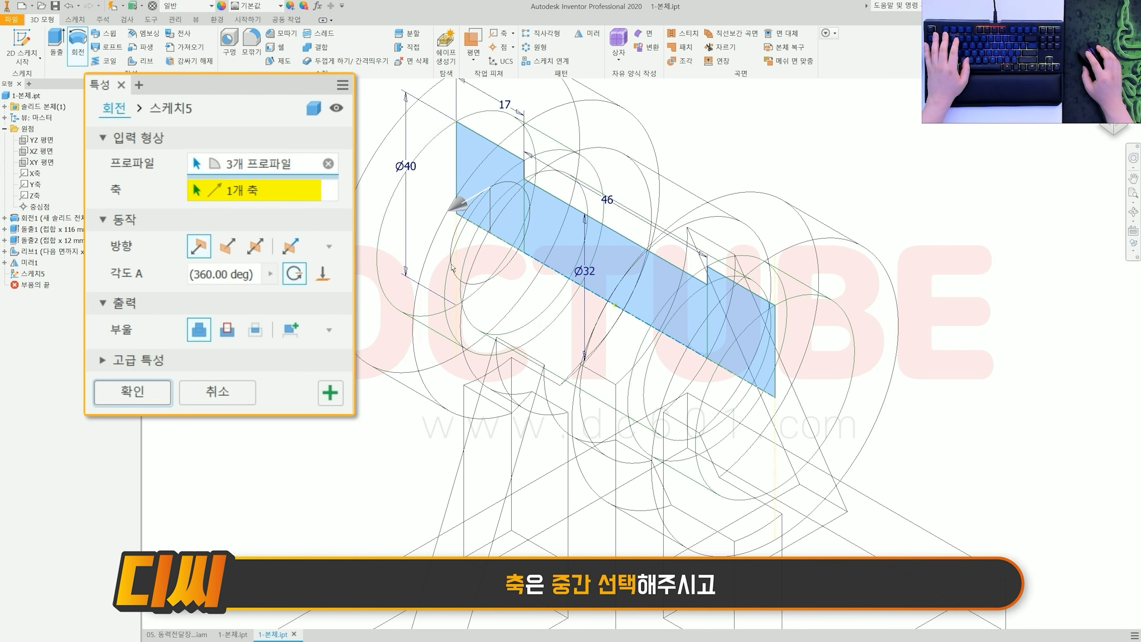
{"action": "left_click", "coordinate": [227, 329]}
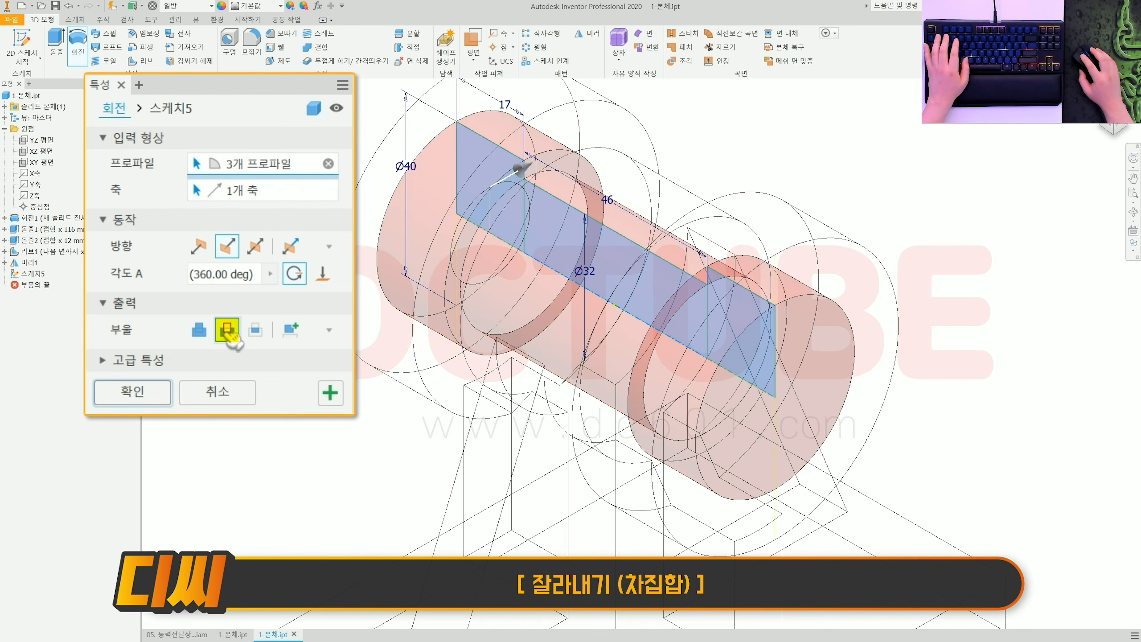
{"action": "left_click", "coordinate": [155, 396]}
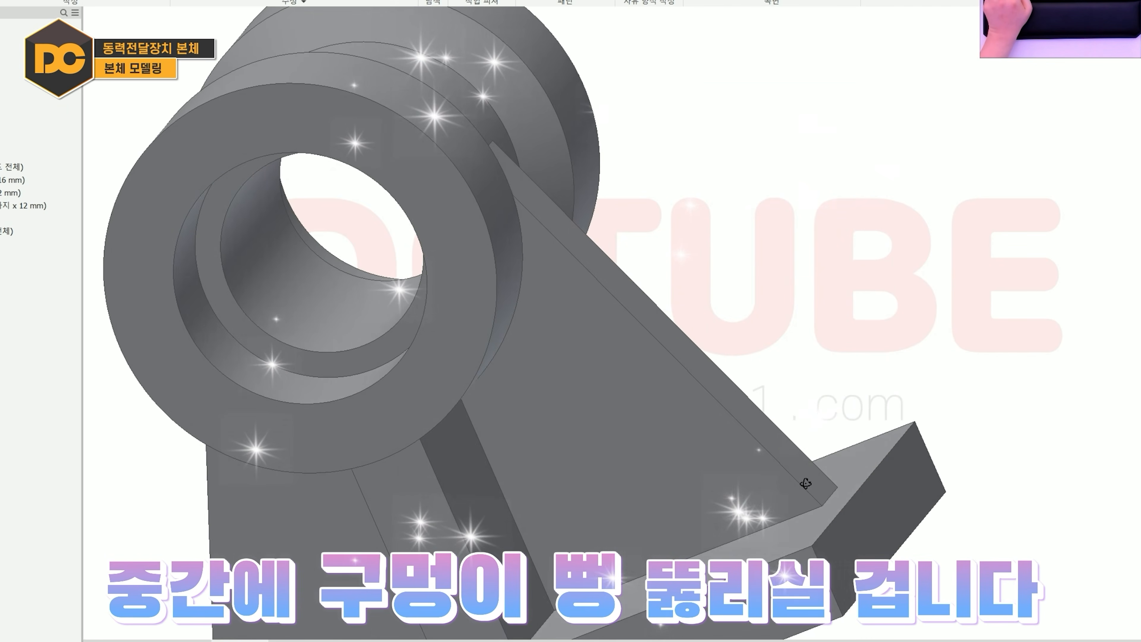
- Examine the stepped bore through the hub and the adjoining sloped rib from several angles
{"action": "left_click_drag", "start_coordinate": [805, 484], "coordinate": [867, 477]}
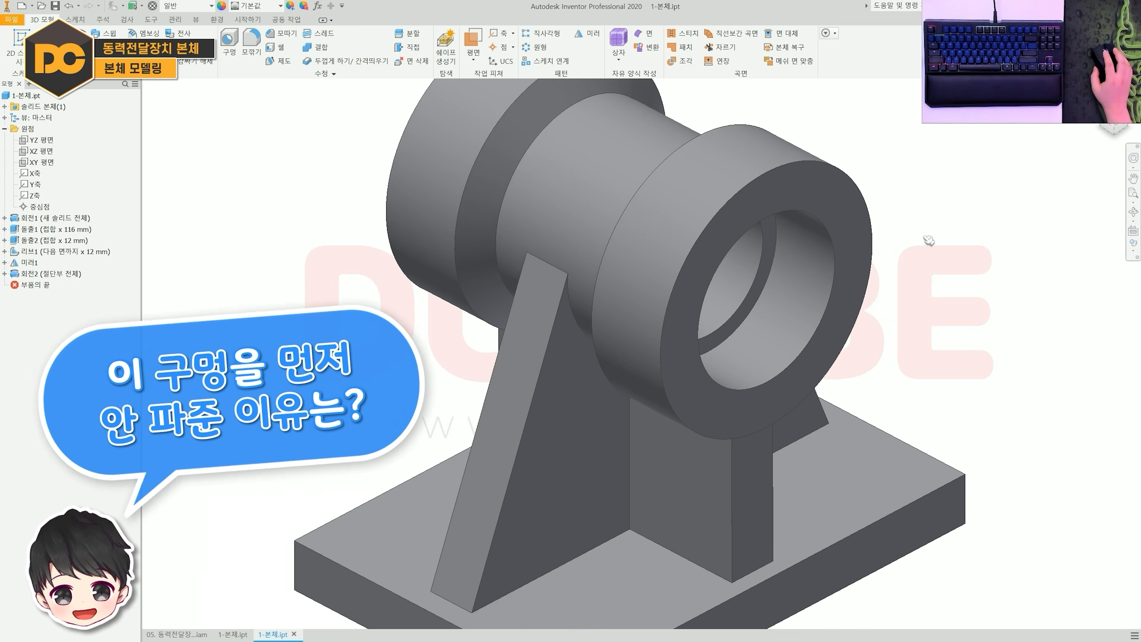
{"action": "scroll", "coordinate": [922, 238], "scroll_direction": "up", "scroll_amount": 5}
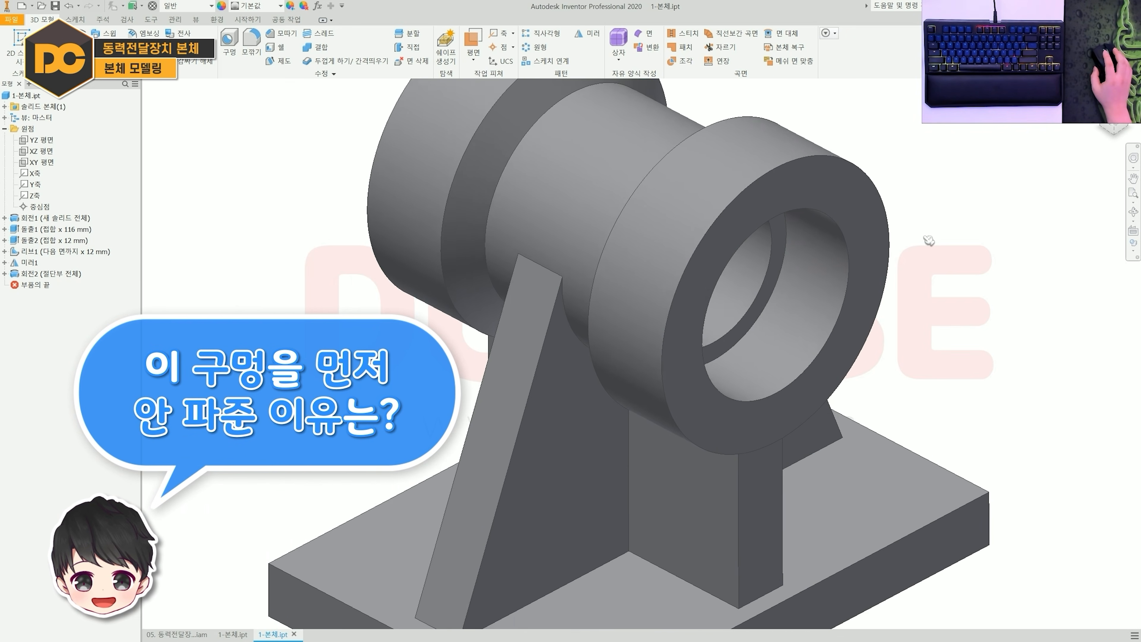
{"action": "middle_click_drag", "start_coordinate": [919, 238], "coordinate": [770, 342], "text": "shift"}
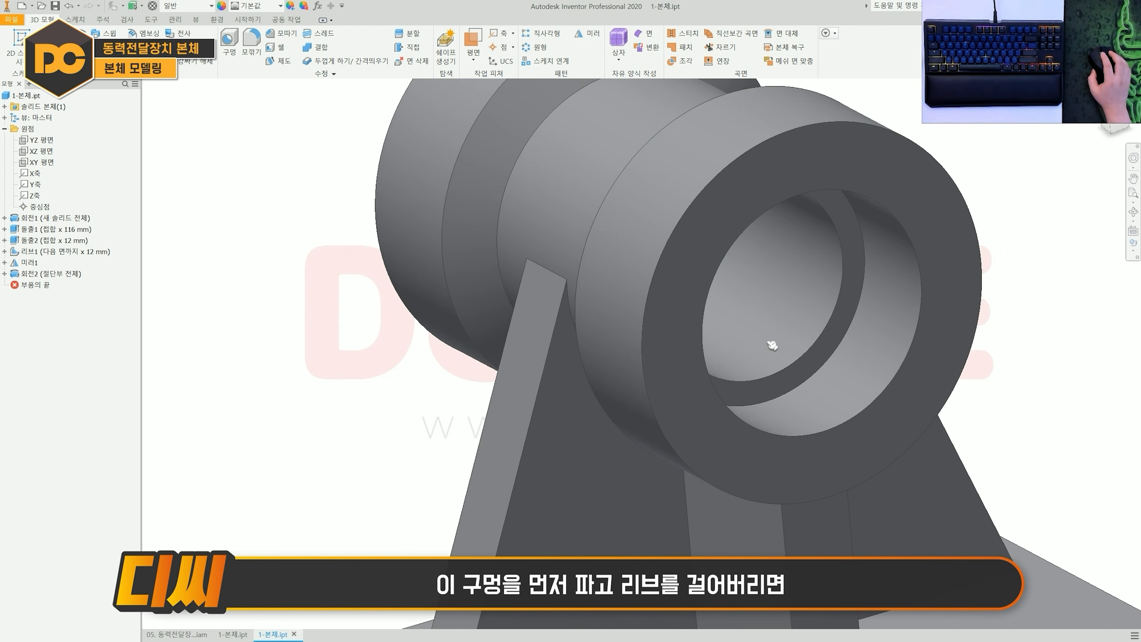
{"action": "scroll", "coordinate": [645, 358], "scroll_direction": "down", "scroll_amount": 2}
{"action": "middle_click_drag", "start_coordinate": [570, 416], "coordinate": [569, 360], "text": "shift"}
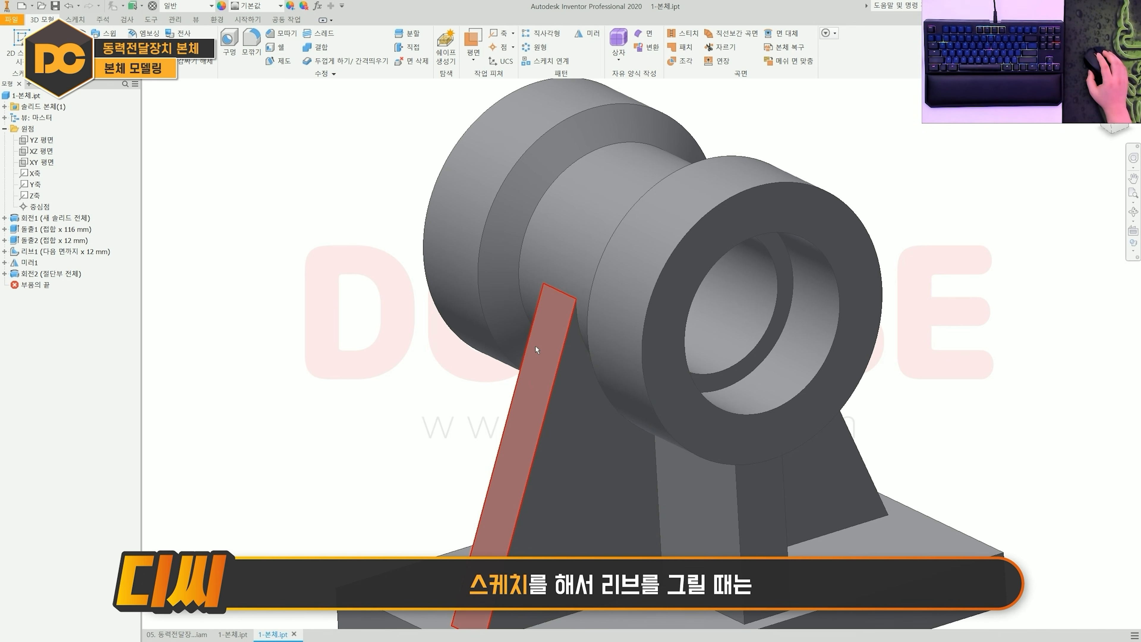
{"action": "middle_click_drag", "start_coordinate": [692, 355], "coordinate": [548, 333], "text": "shift"}
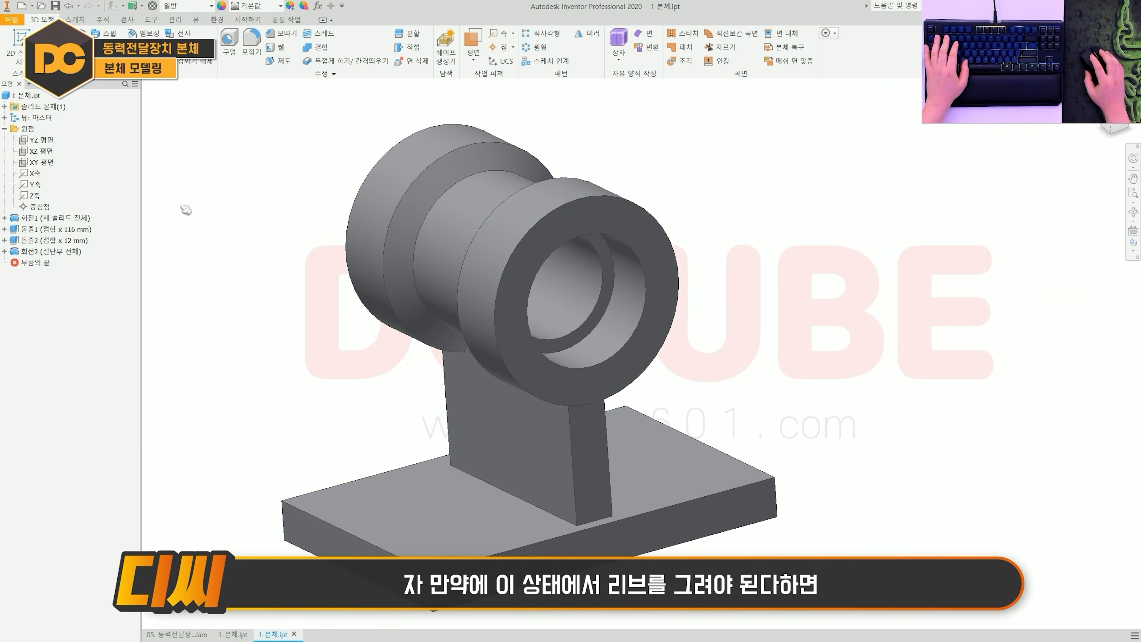
- Sketch the sloped rib outline up to the hub's centre on the YZ plane and extrude it 12 mm as a join
{"action": "left_click", "coordinate": [43, 139]}
{"action": "key", "text": "s"}
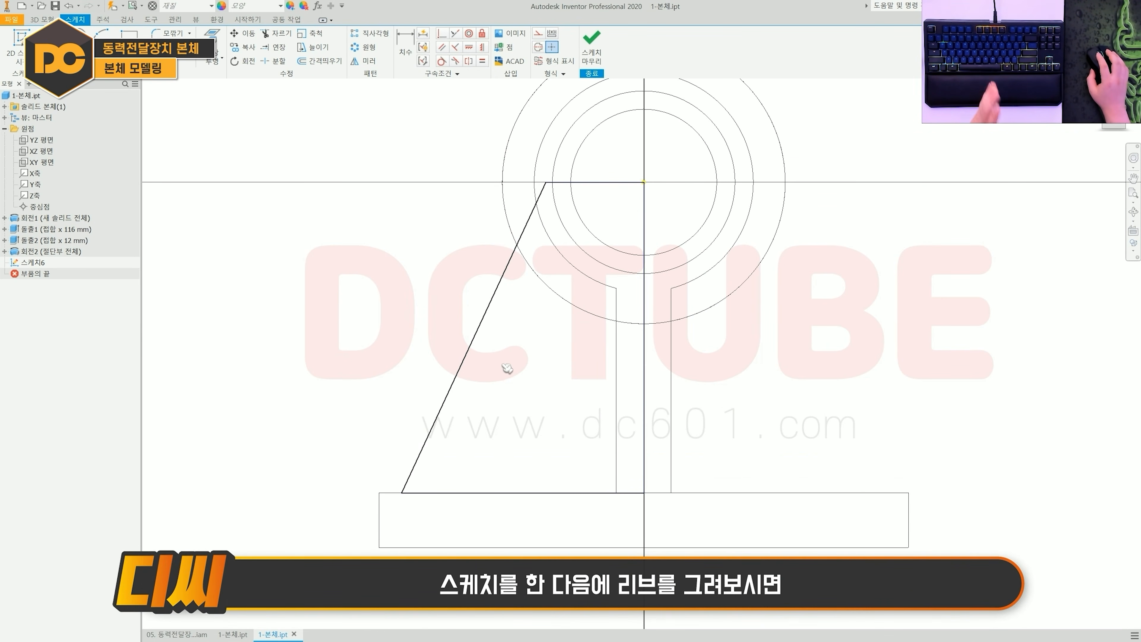
{"action": "key", "text": "e"}
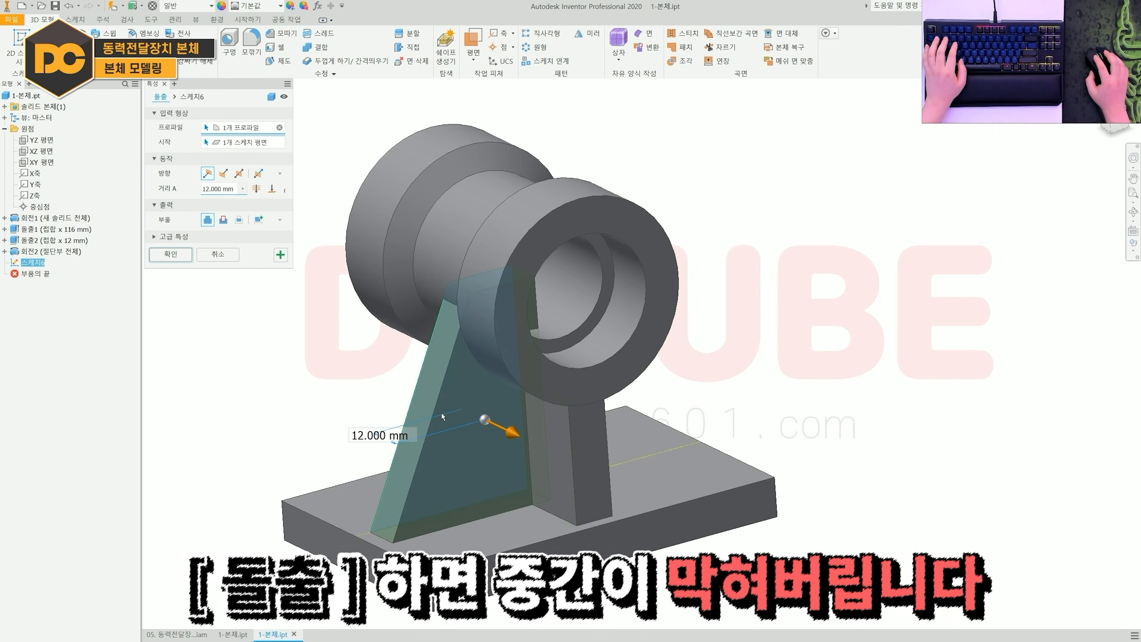
{"action": "middle_click_drag", "start_coordinate": [564, 324], "coordinate": [461, 334], "text": "shift"}
{"action": "scroll", "coordinate": [535, 320], "scroll_direction": "up", "scroll_amount": 3}
{"action": "left_click", "coordinate": [171, 268]}
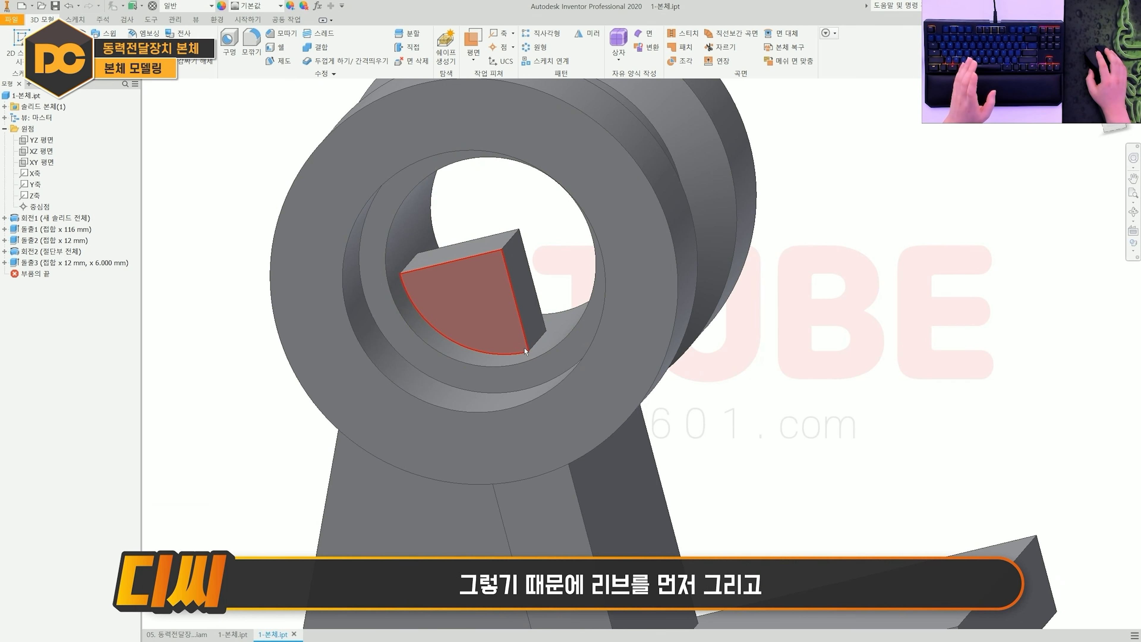
- Inspect how the extruded rib meets the inside of the hub's bore
{"action": "scroll", "coordinate": [526, 351], "scroll_direction": "down", "scroll_amount": 3}
{"action": "middle_click_drag", "start_coordinate": [513, 354], "coordinate": [544, 357], "text": "shift"}
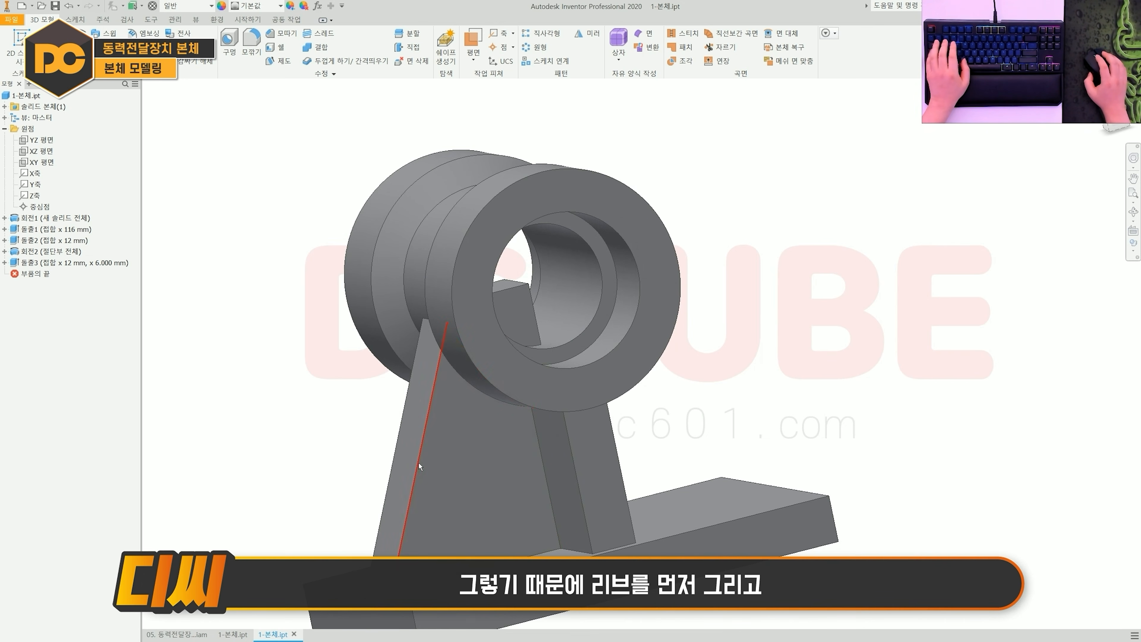
{"action": "middle_click_drag", "start_coordinate": [562, 302], "coordinate": [522, 324], "text": "shift"}
{"action": "scroll", "coordinate": [522, 324], "scroll_direction": "up", "scroll_amount": 3}
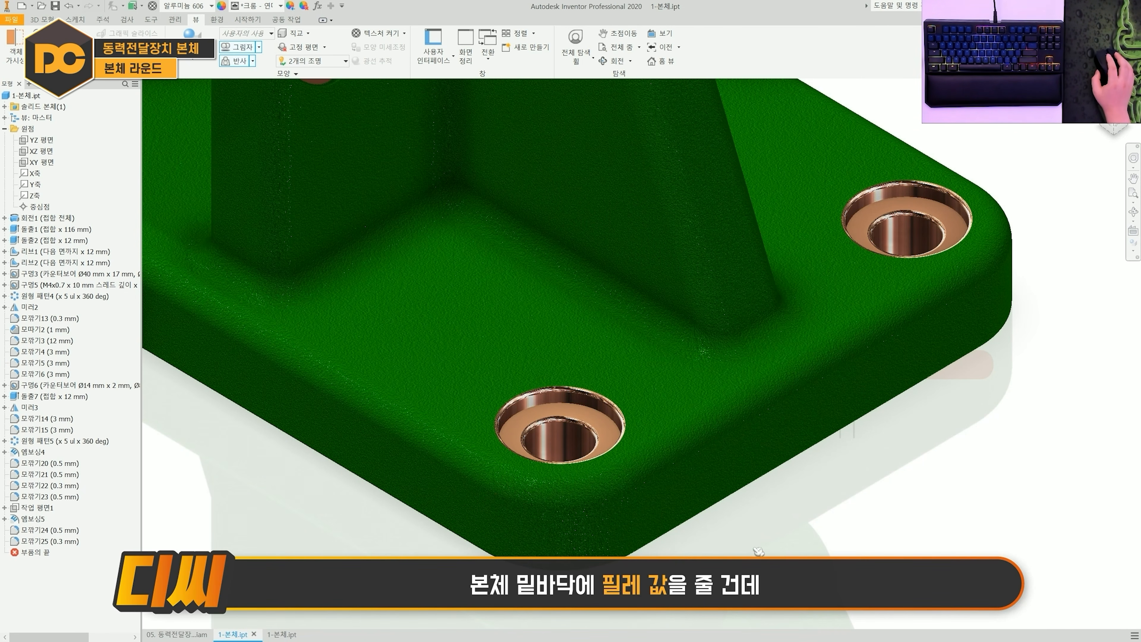
- Examine the vertical corner rounding and the top-edge fillet on the finished body's base plate
{"action": "left_click", "coordinate": [555, 489]}
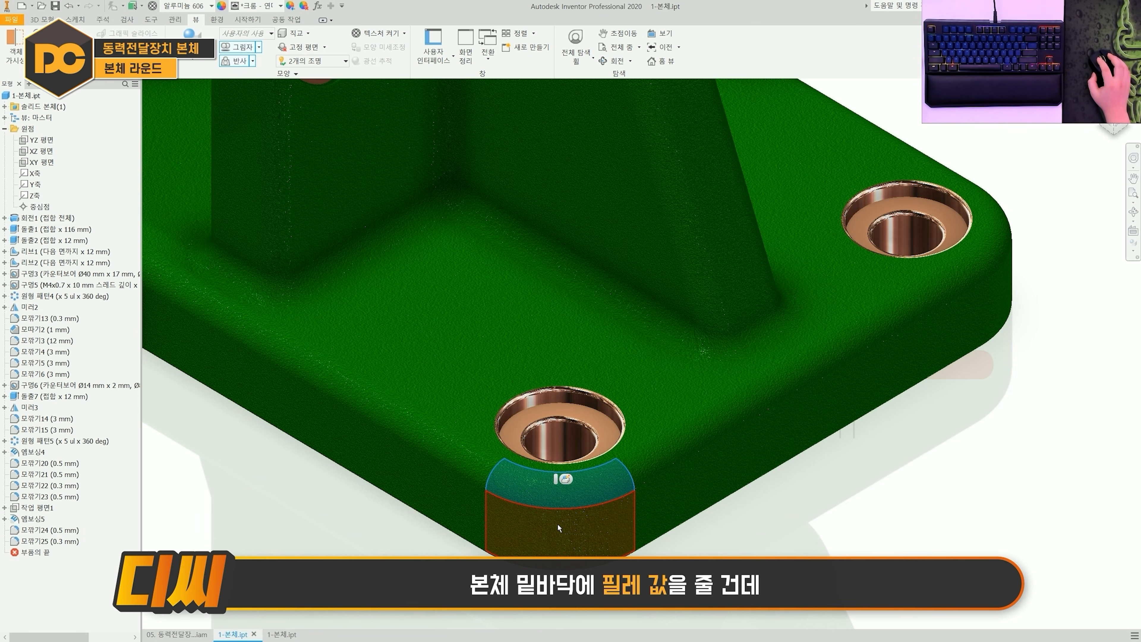
{"action": "left_click", "coordinate": [564, 530]}
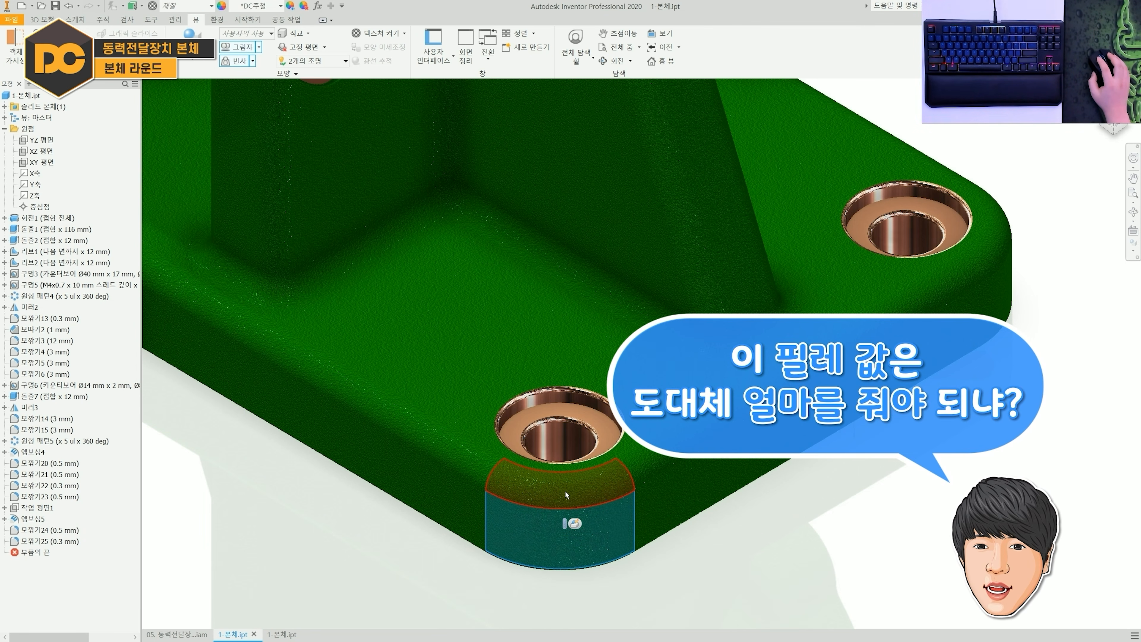
{"action": "left_click", "coordinate": [565, 487]}
{"action": "left_click", "coordinate": [543, 531]}
{"action": "left_click", "coordinate": [539, 489]}
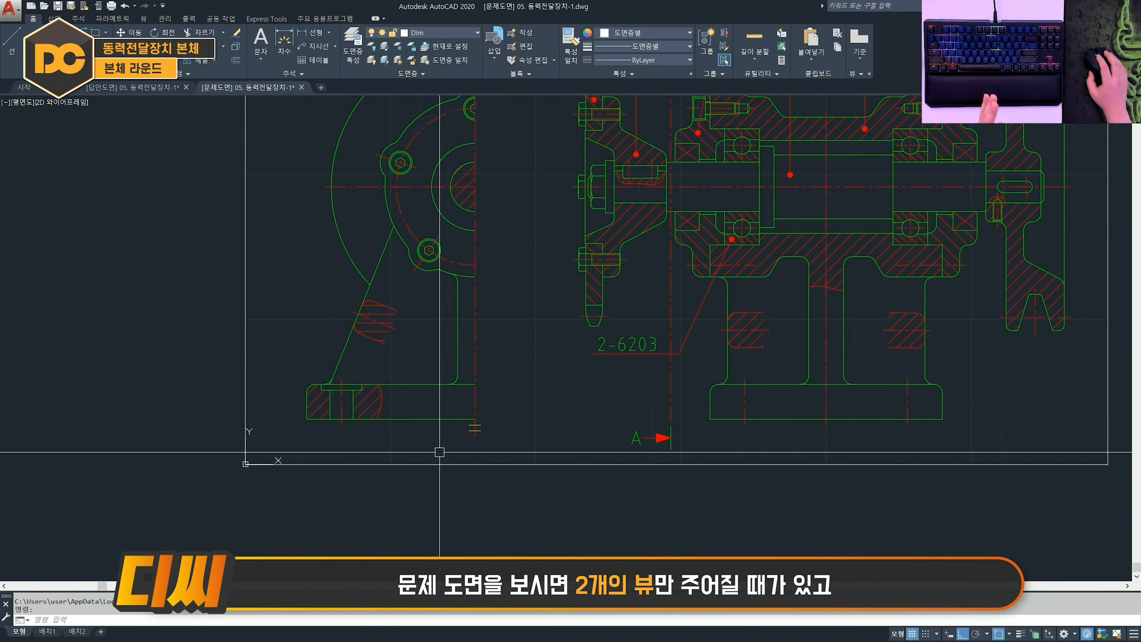
- Switch to the AutoCAD problem drawing and paste the base corner's detail view below the sectioned base
{"action": "middle_click_drag", "start_coordinate": [438, 448], "coordinate": [418, 530]}
{"action": "middle_click_drag", "start_coordinate": [515, 504], "coordinate": [648, 396]}
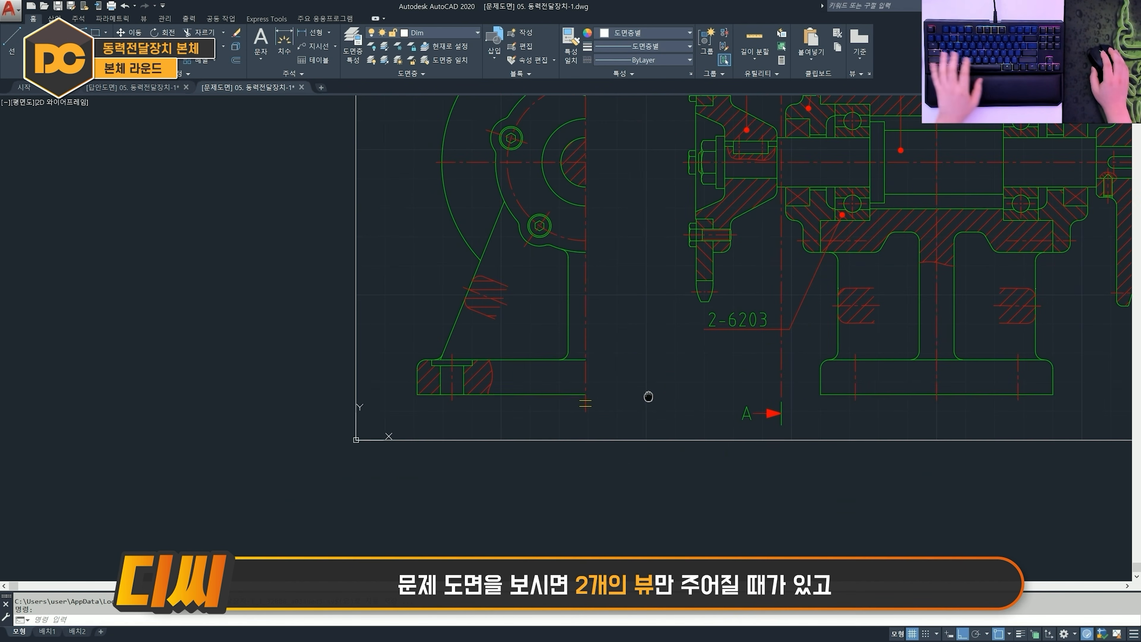
{"action": "scroll", "coordinate": [470, 432], "scroll_direction": "up", "scroll_amount": 1}
{"action": "key", "text": "ctrl+v"}
{"action": "left_click", "coordinate": [369, 444]}
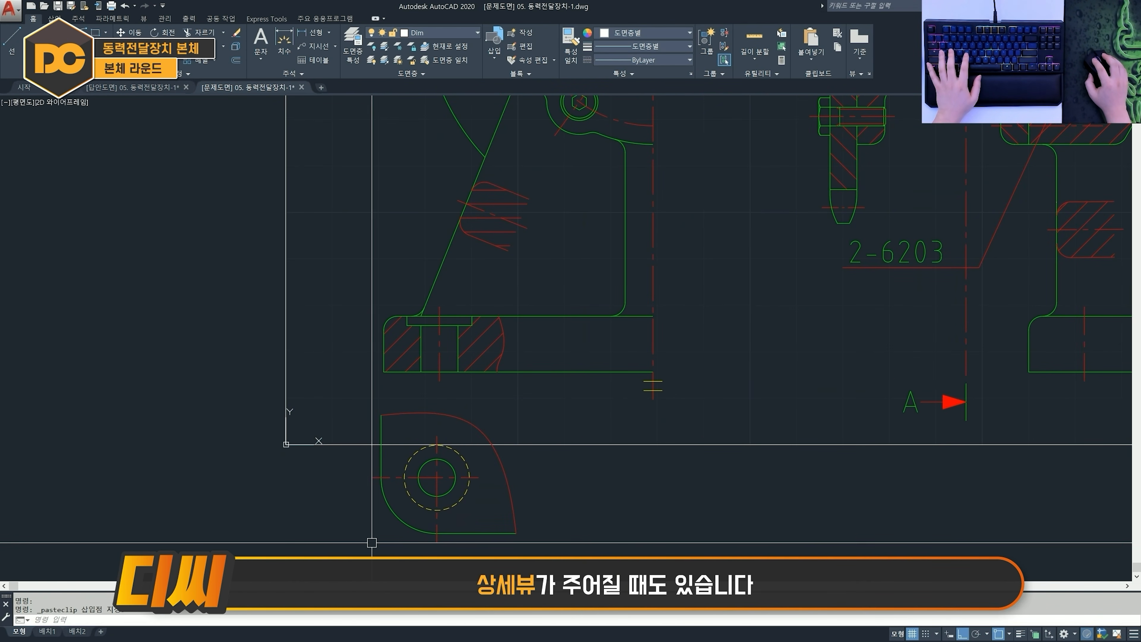
{"action": "scroll", "coordinate": [369, 444], "scroll_direction": "down", "scroll_amount": 2}
{"action": "scroll", "coordinate": [475, 466], "scroll_direction": "up", "scroll_amount": 2}
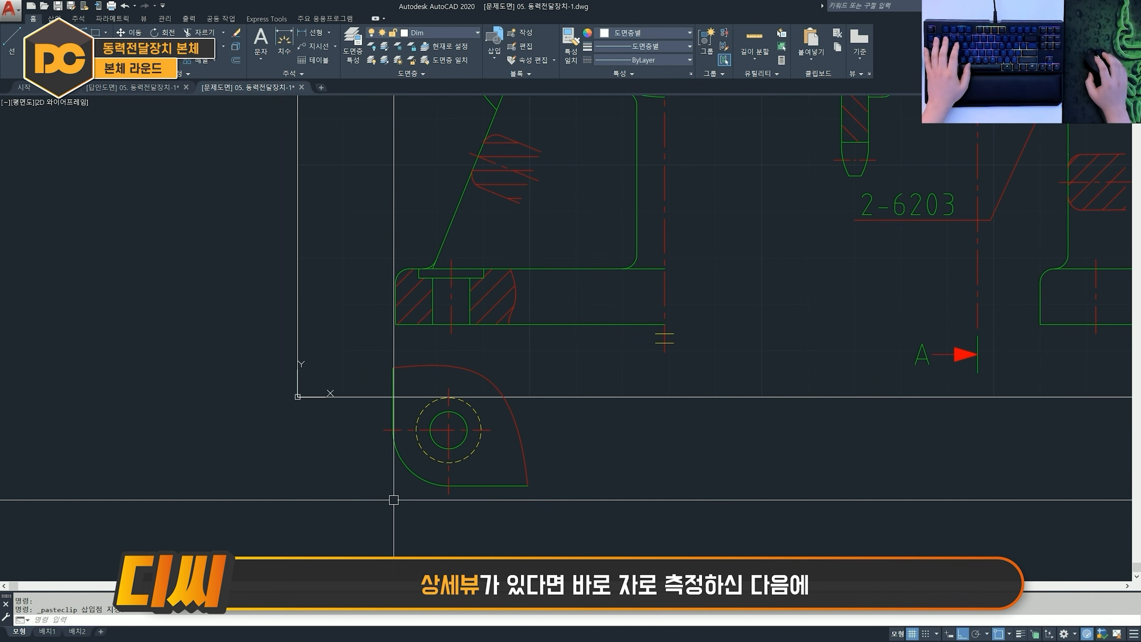
{"action": "scroll", "coordinate": [447, 473], "scroll_direction": "up", "scroll_amount": 2}
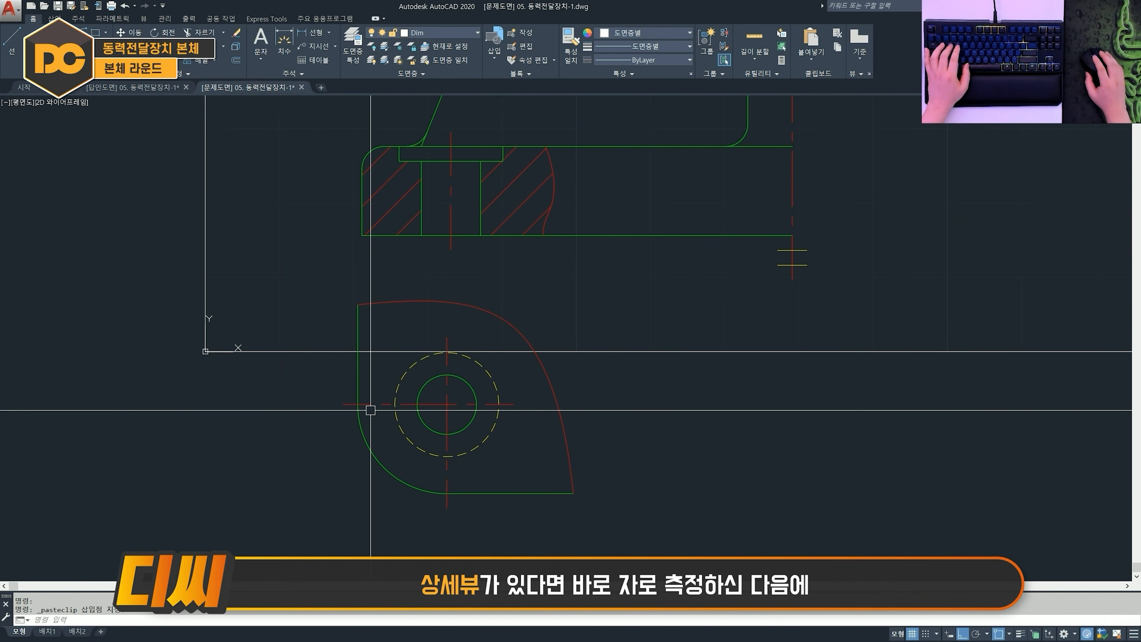
{"action": "type", "text": "ww"}
{"action": "key", "text": "space"}
{"action": "left_click", "coordinate": [358, 404]}
{"action": "left_click", "coordinate": [446, 404]}
{"action": "key", "text": "Escape"}
{"action": "key", "text": "Escape"}
- Dimension the radius of the rounded corner in the pasted detail view
{"action": "type", "text": "ww"}
{"action": "key", "text": "space"}
{"action": "left_click", "coordinate": [393, 474]}
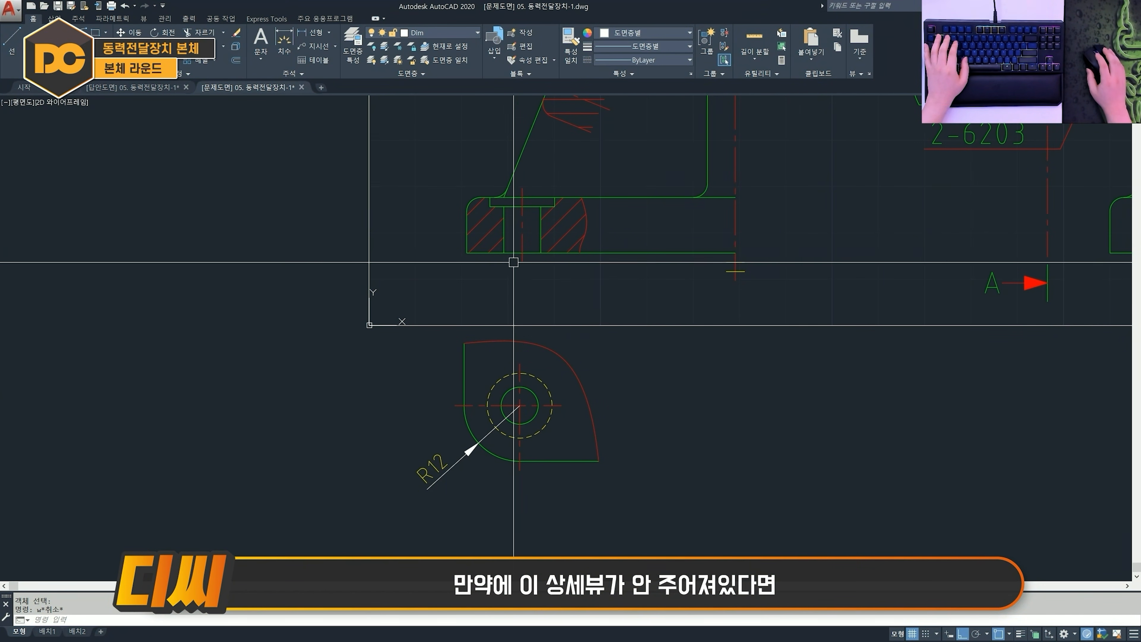
- Add a linear dimension from the base's outer edge to the bolt hole's centreline, placed below the sectioned base
{"action": "scroll", "coordinate": [514, 262], "scroll_direction": "up", "scroll_amount": 1}
{"action": "type", "text": "w"}
{"action": "key", "text": "space"}
{"action": "left_click", "coordinate": [438, 248]}
{"action": "left_click", "coordinate": [526, 263]}
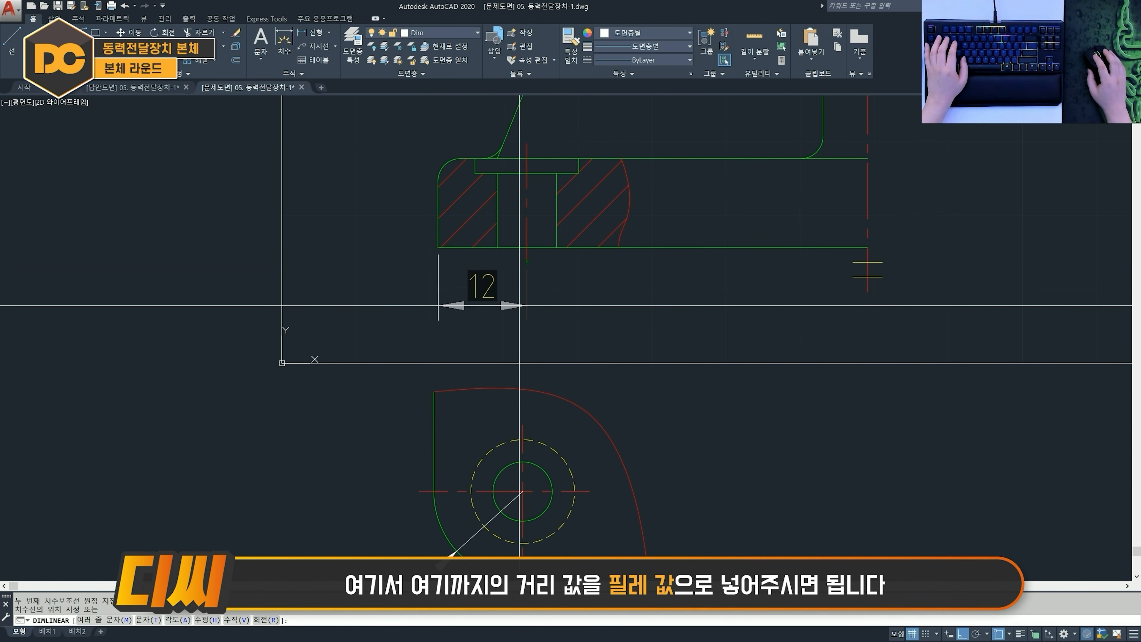
{"action": "left_click", "coordinate": [515, 324]}
{"action": "key", "text": "Escape"}
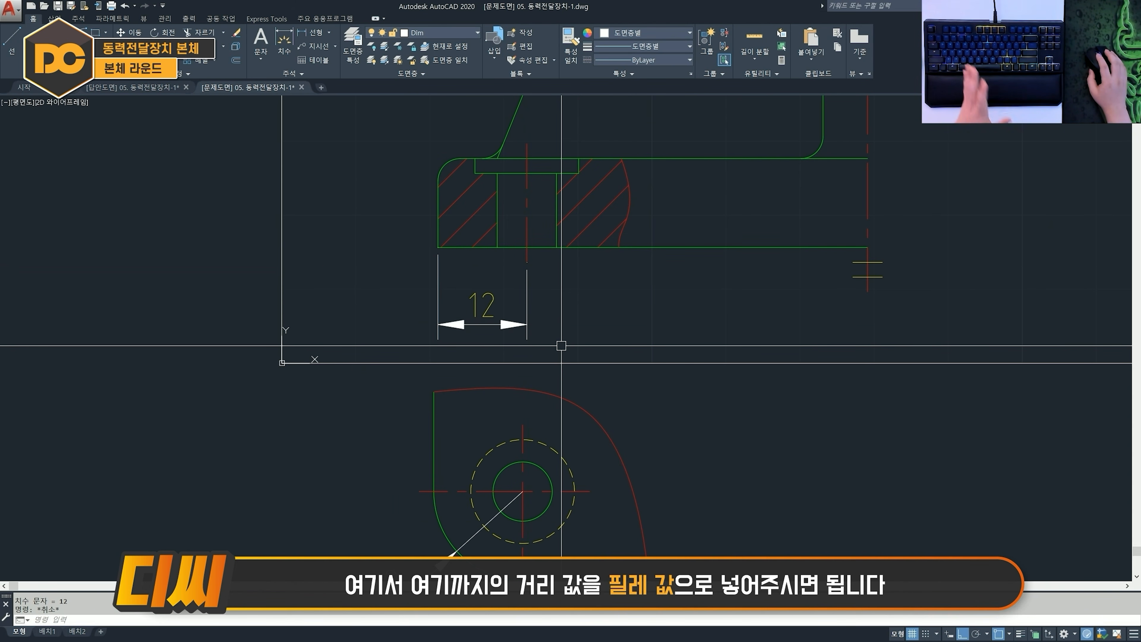
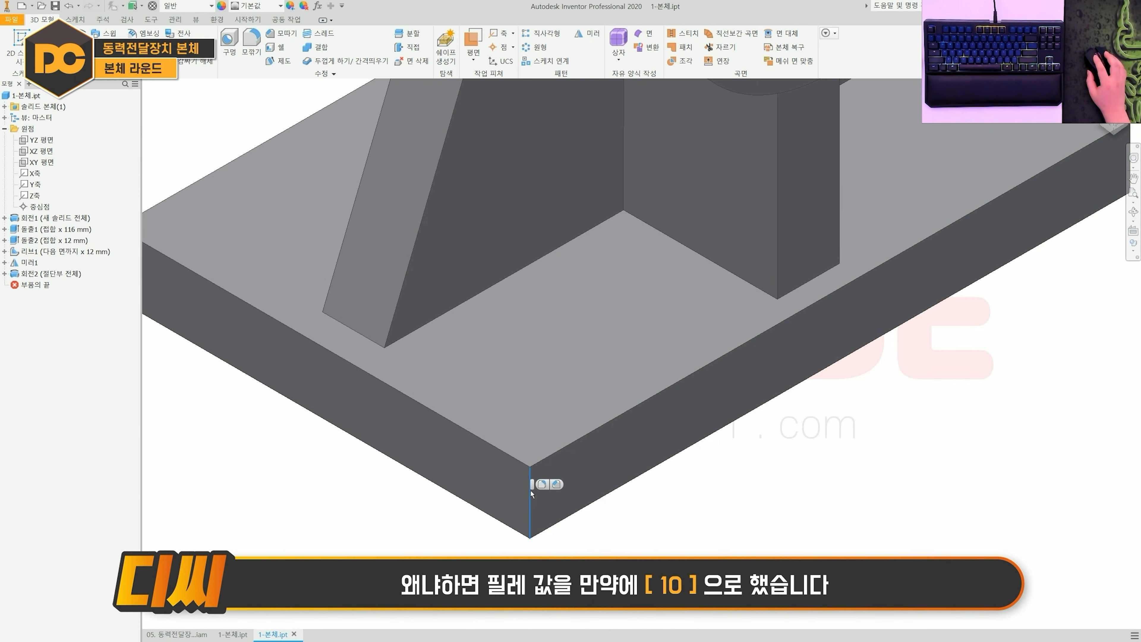
- Try a 10 mm fillet on the base plate's front vertical corner edge
{"action": "left_click", "coordinate": [530, 490]}
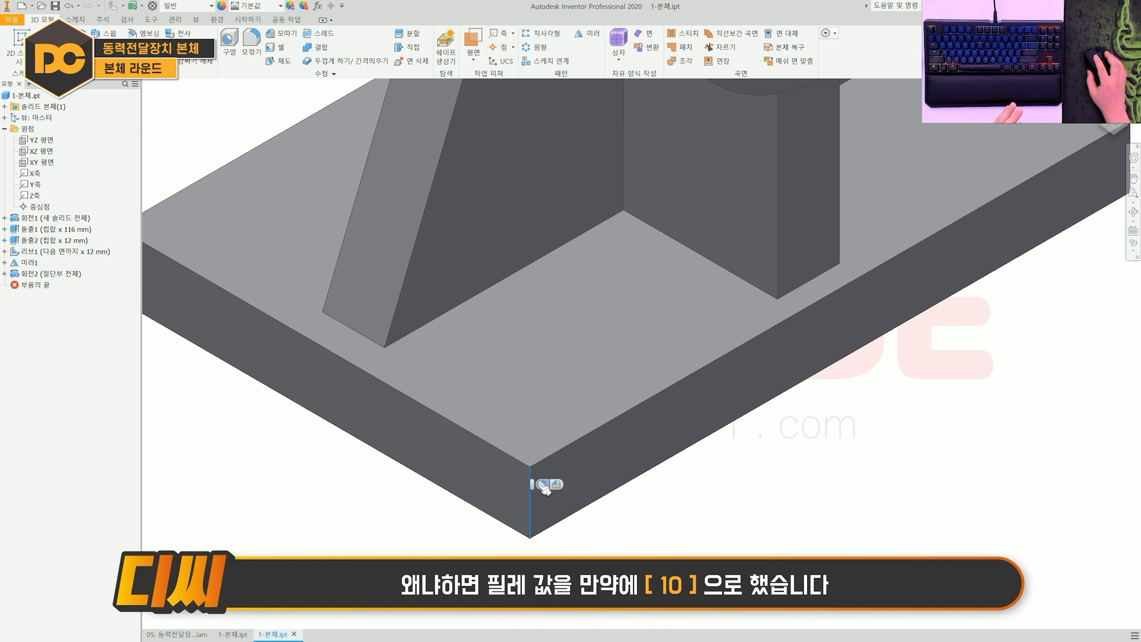
{"action": "left_click", "coordinate": [549, 490]}
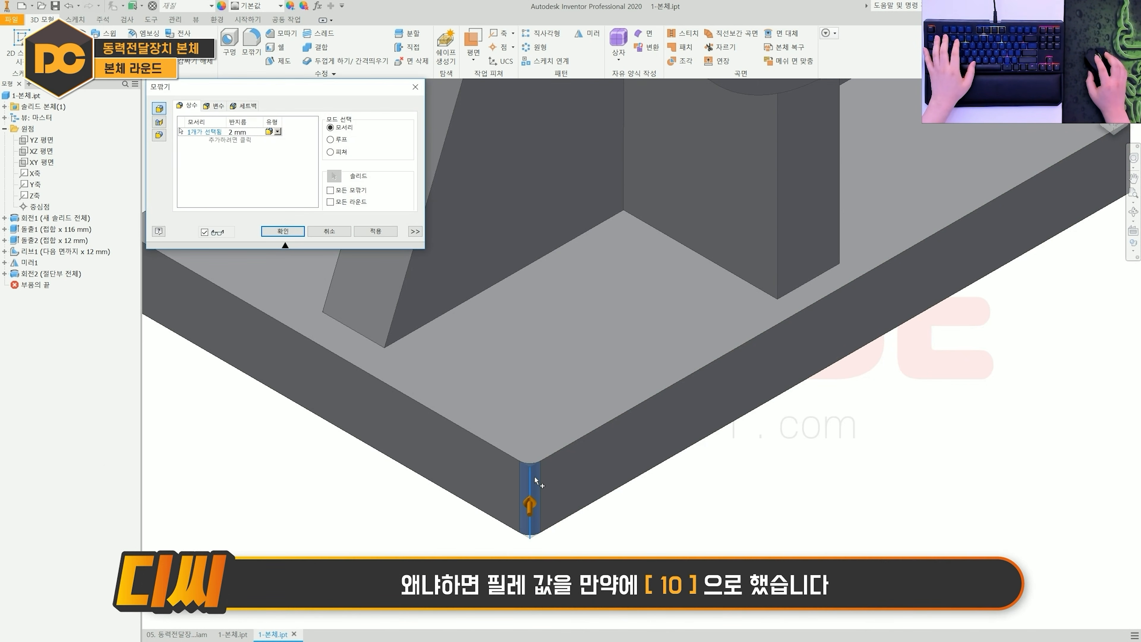
{"action": "type", "text": "10"}
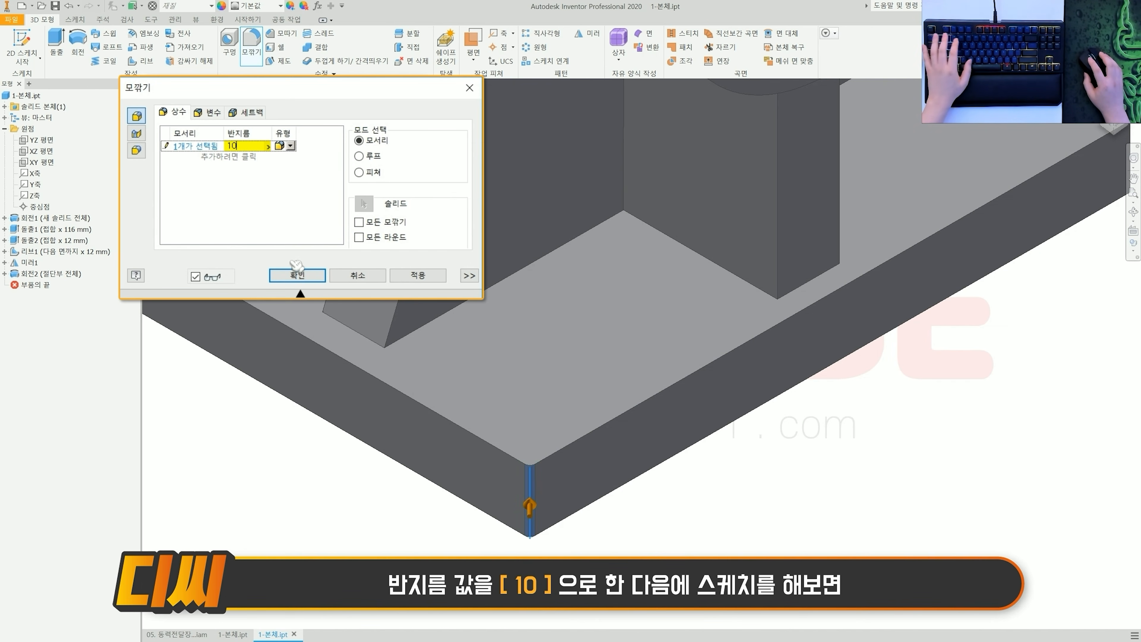
{"action": "left_click", "coordinate": [297, 274]}
- Sketch on the base plate's top face to check where the rounded corner's centre point lies
{"action": "left_click", "coordinate": [503, 366]}
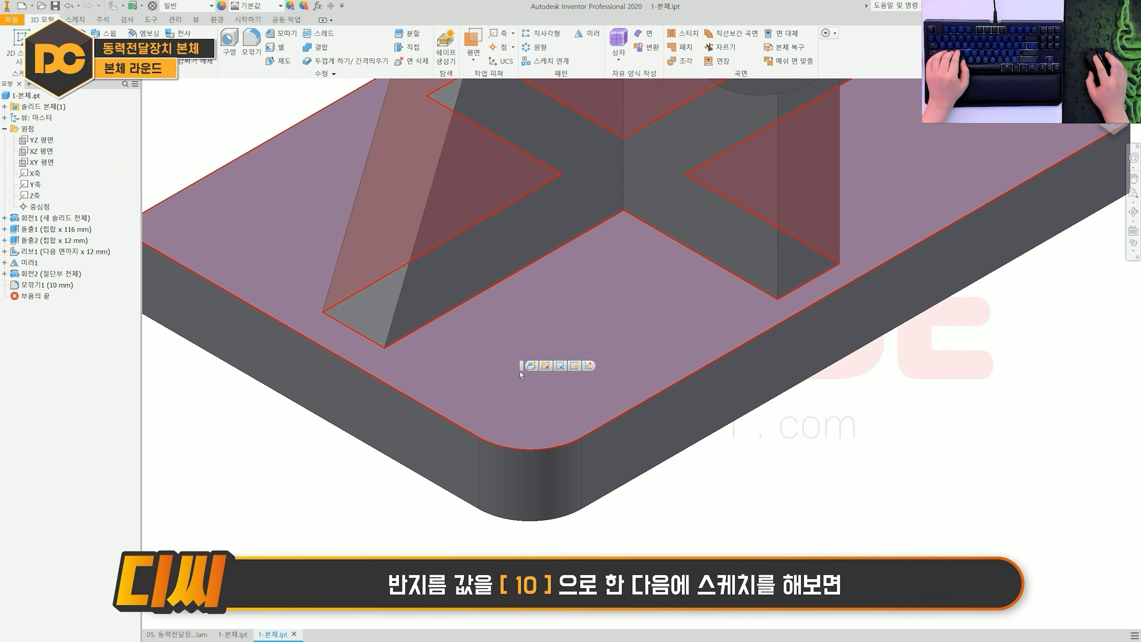
{"action": "key", "text": "s"}
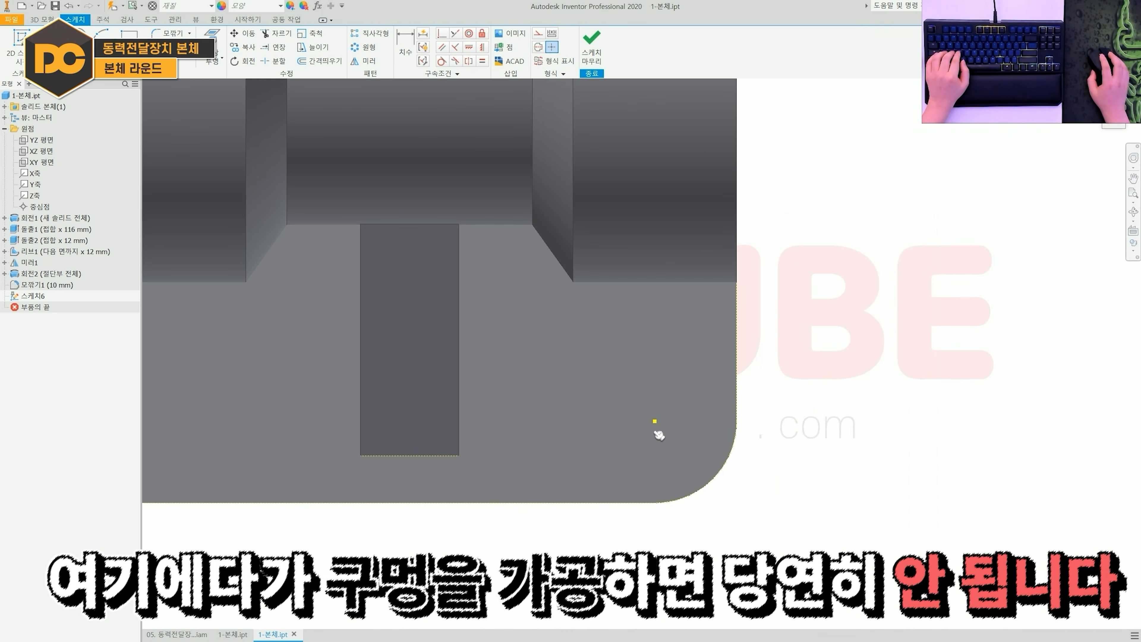
{"action": "key", "text": "s"}
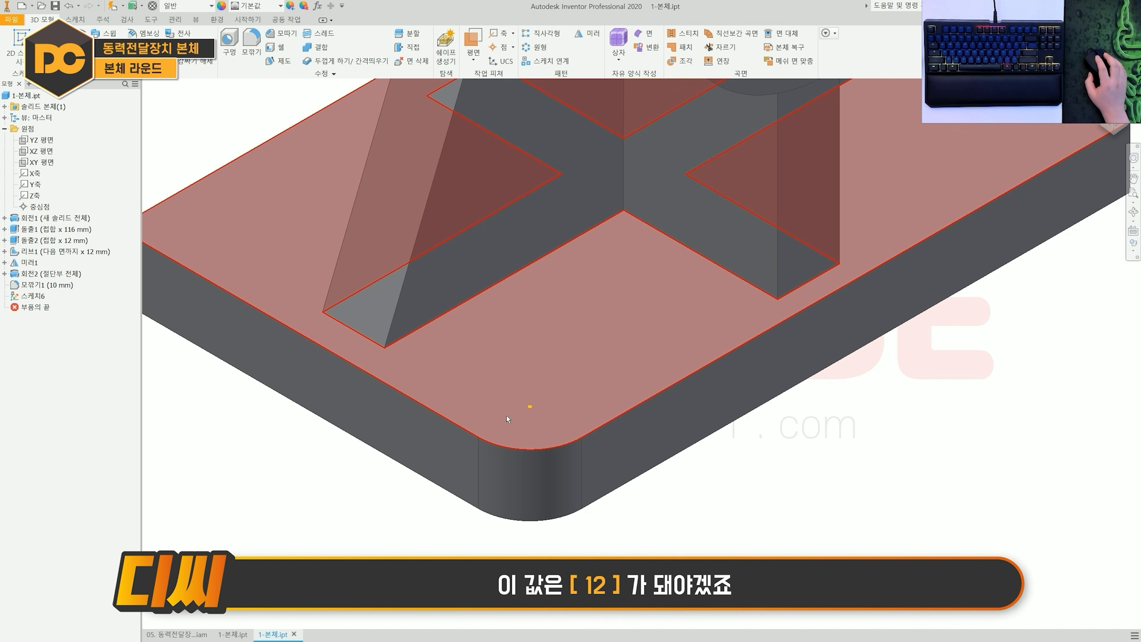
{"action": "left_click", "coordinate": [536, 387]}
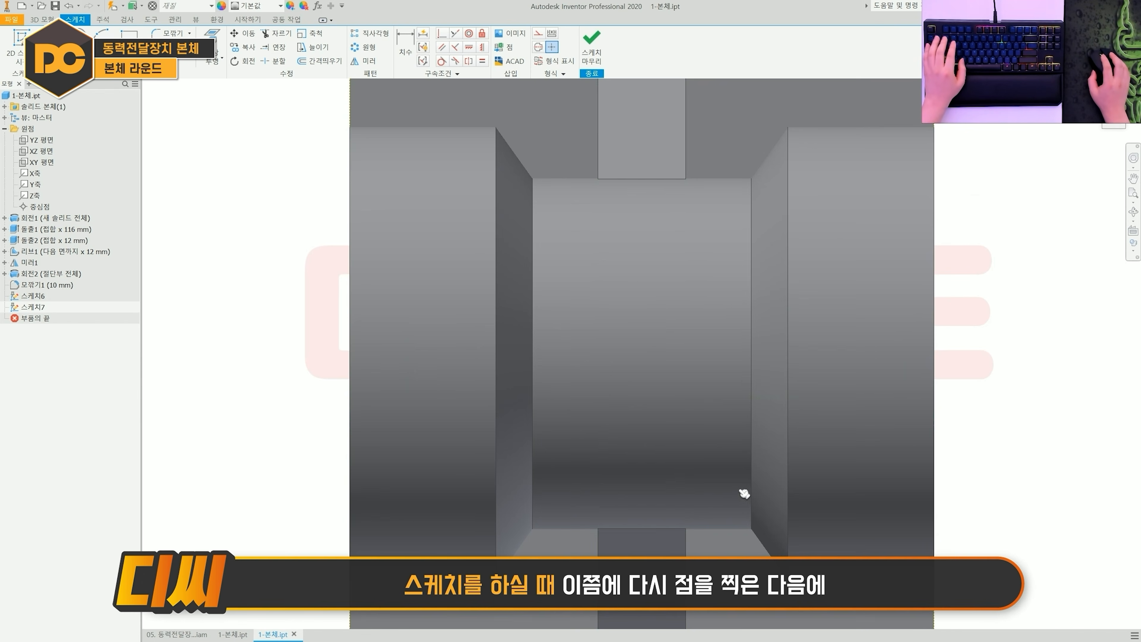
{"action": "middle_click_drag", "start_coordinate": [745, 493], "coordinate": [589, 253]}
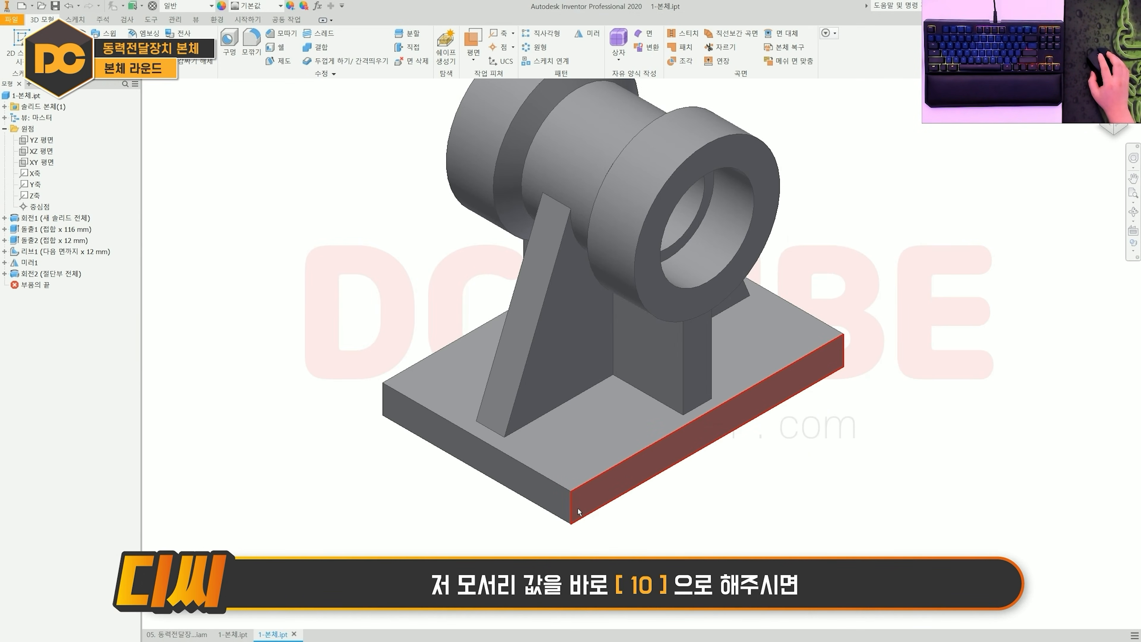
- Fillet the base plate's four vertical corner edges with a 12 mm radius
{"action": "scroll", "coordinate": [579, 511], "scroll_direction": "up", "scroll_amount": 3}
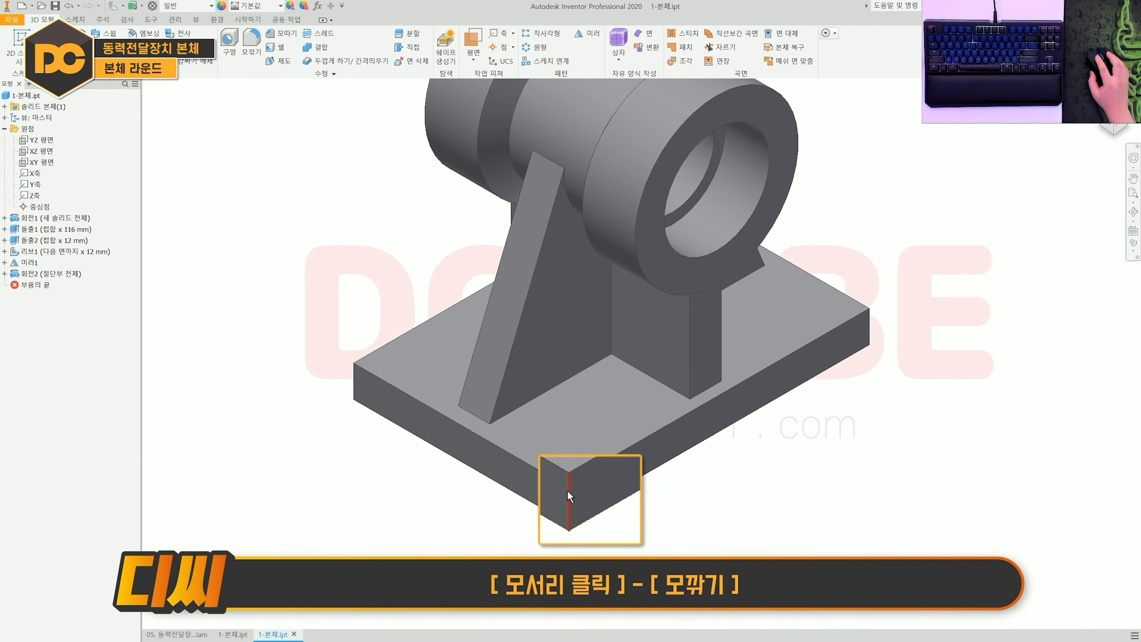
{"action": "left_click", "coordinate": [568, 491]}
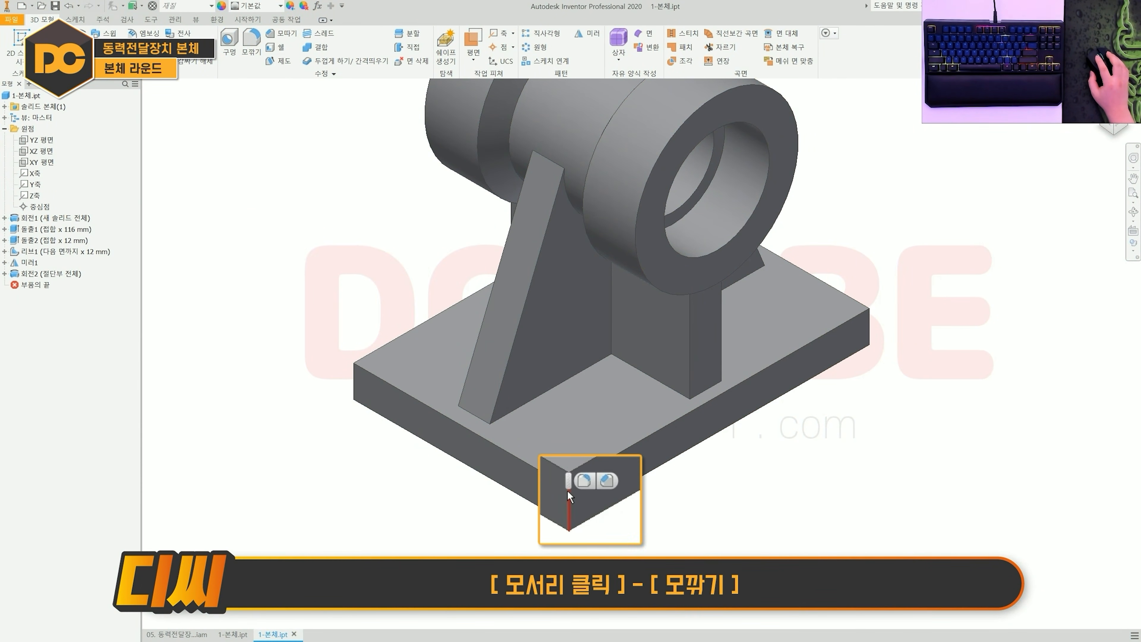
{"action": "left_click", "coordinate": [592, 485]}
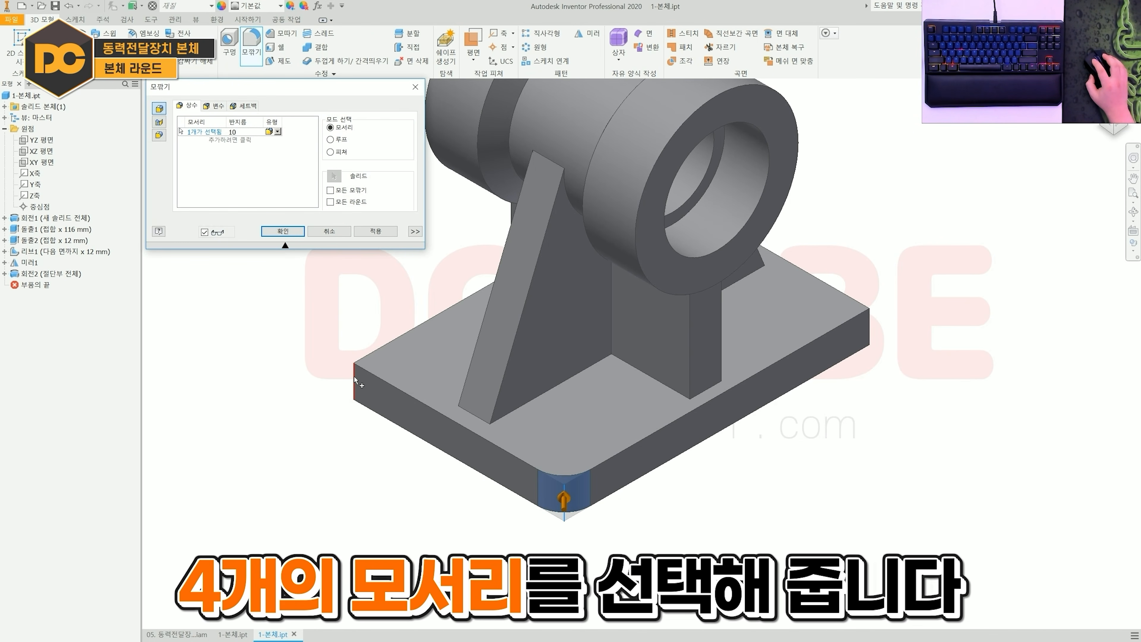
{"action": "left_click", "coordinate": [871, 328]}
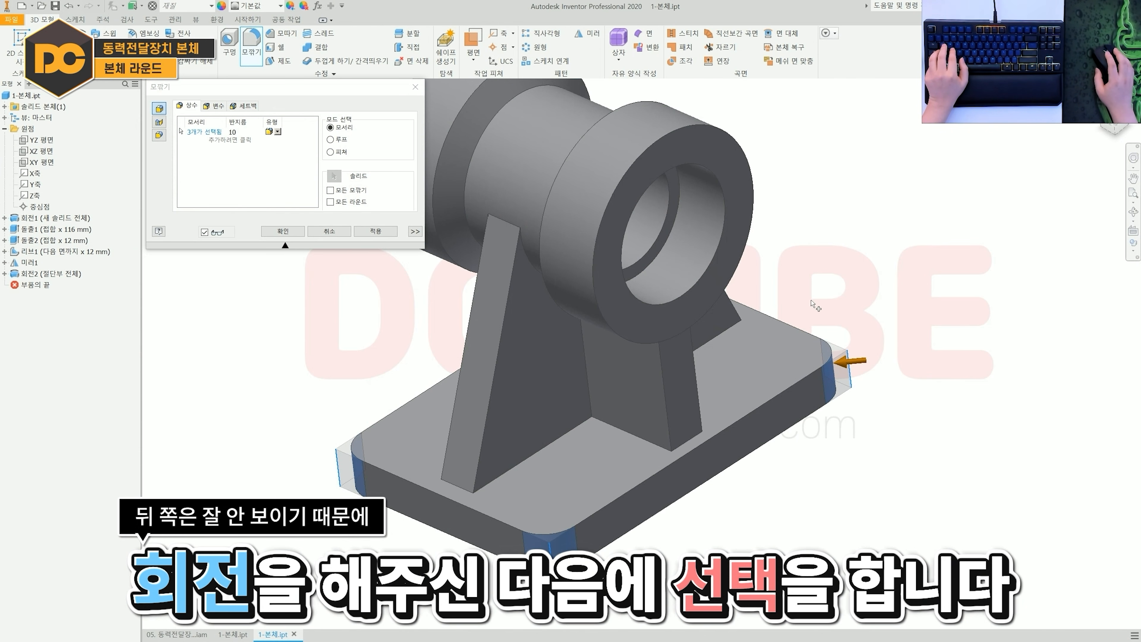
{"action": "middle_click_drag", "start_coordinate": [814, 305], "coordinate": [755, 330], "text": "shift"}
{"action": "left_click", "coordinate": [732, 234]}
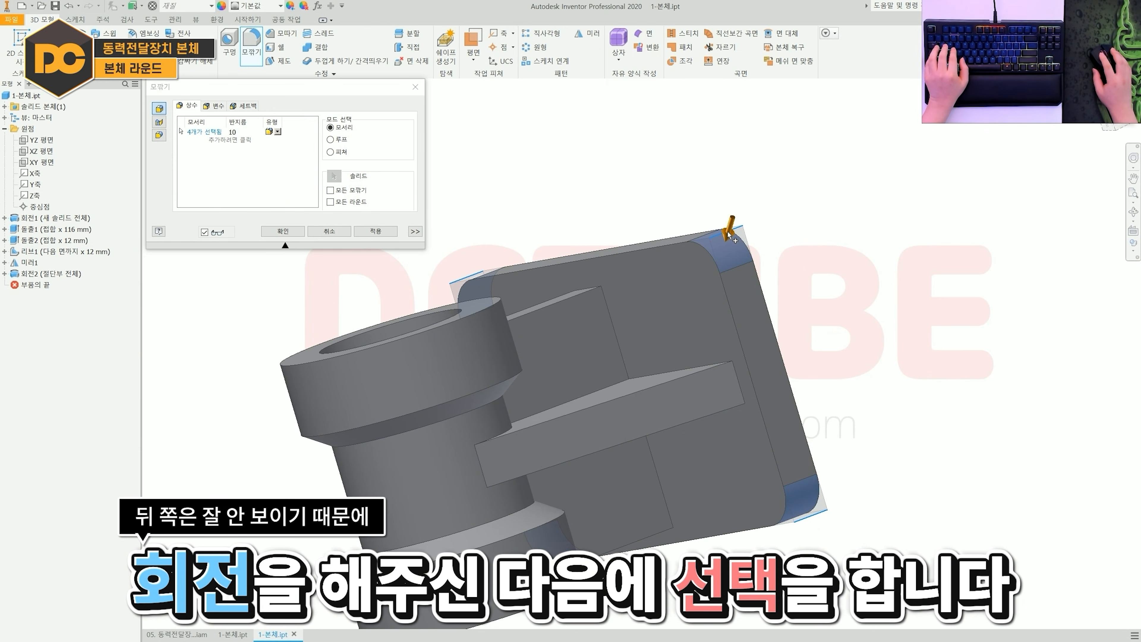
{"action": "middle_click_drag", "start_coordinate": [733, 234], "coordinate": [240, 180], "text": "shift"}
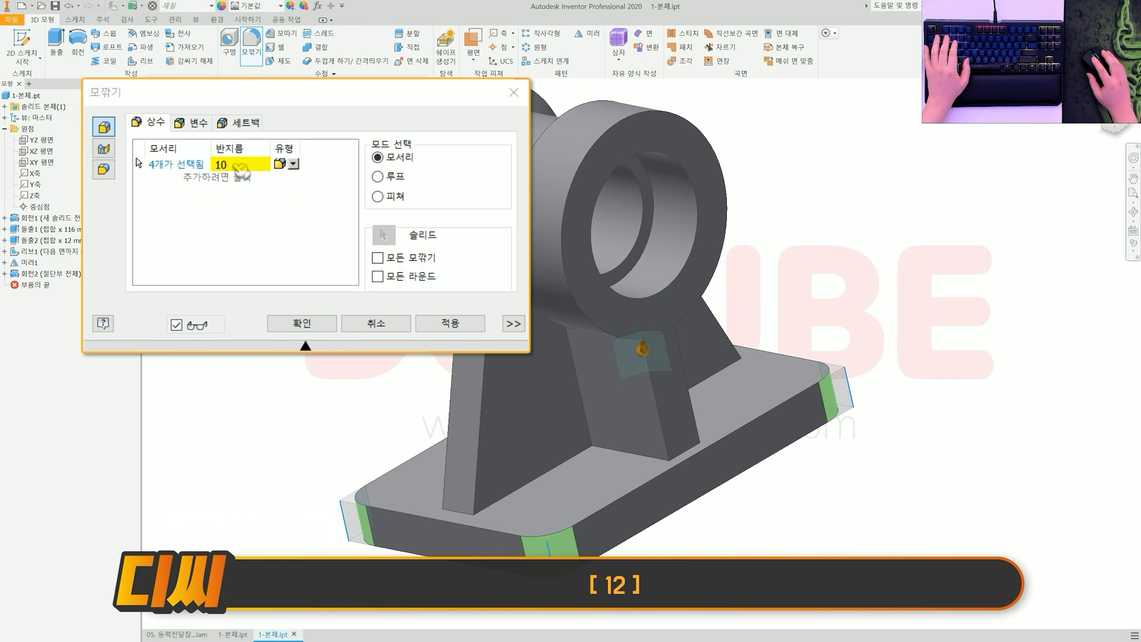
{"action": "left_click", "coordinate": [236, 132]}
{"action": "type", "text": "12"}
{"action": "left_click", "coordinate": [326, 320]}
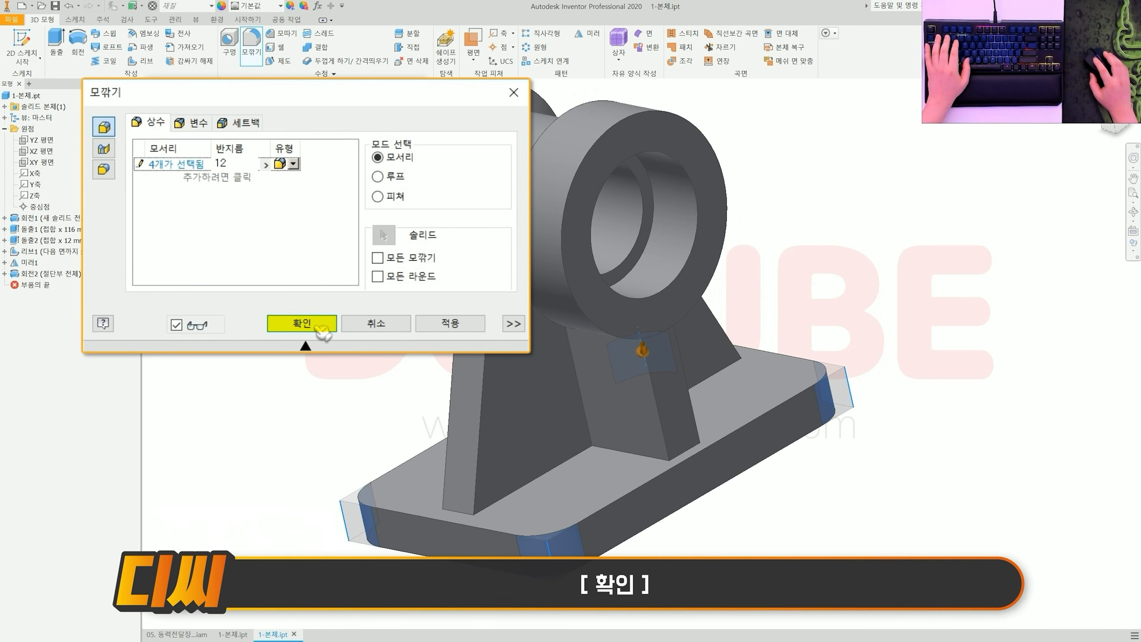
- Create a sketch on the base plate's top face with the four corner-arc centre points and finish it
{"action": "middle_click_drag", "start_coordinate": [314, 333], "coordinate": [382, 405], "text": "shift"}
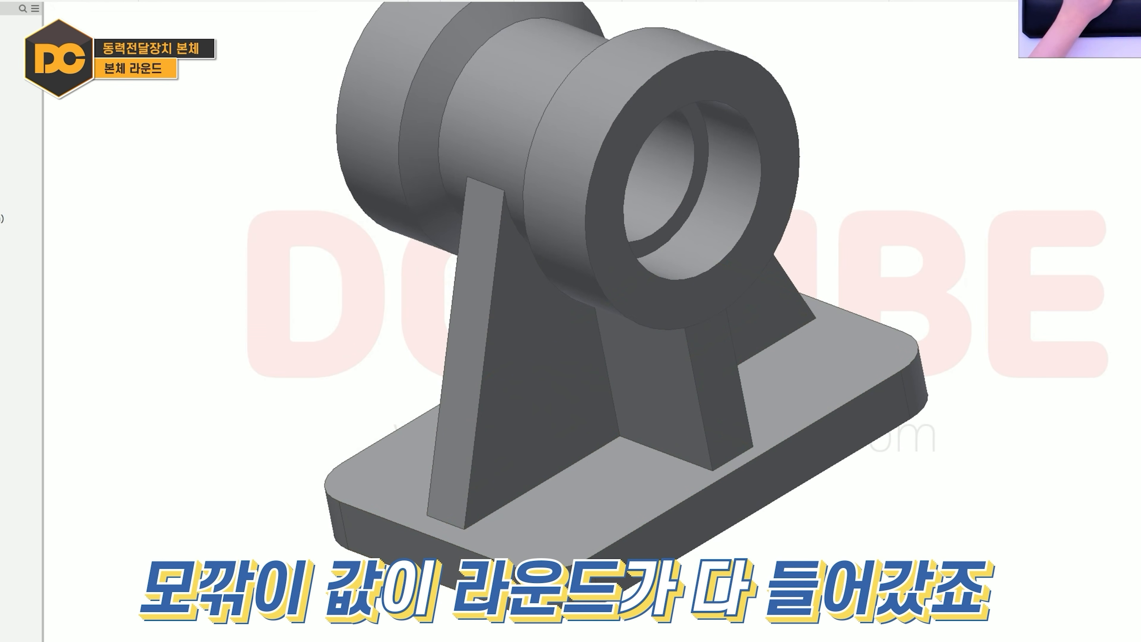
{"action": "key", "text": "F6"}
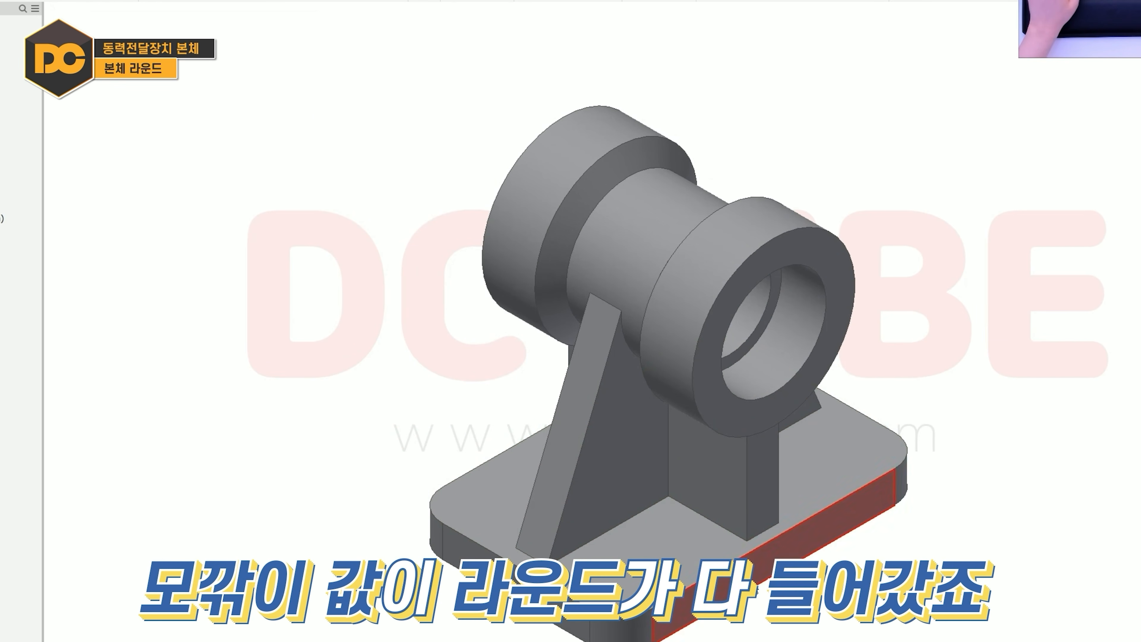
{"action": "middle_click_drag", "start_coordinate": [755, 584], "coordinate": [710, 531]}
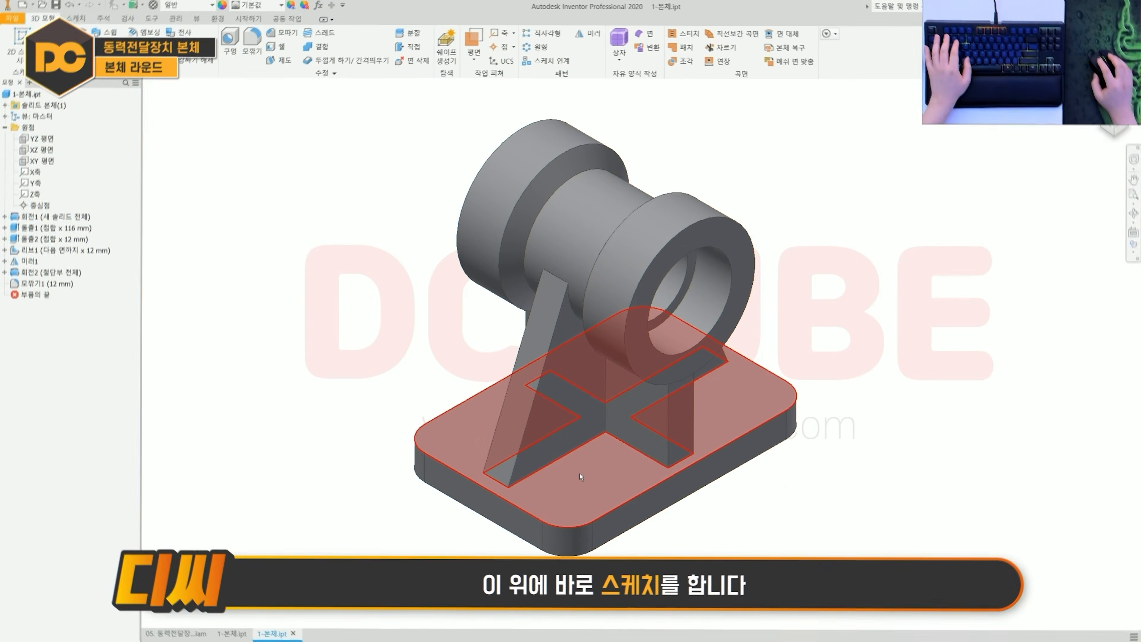
{"action": "left_click", "coordinate": [584, 475]}
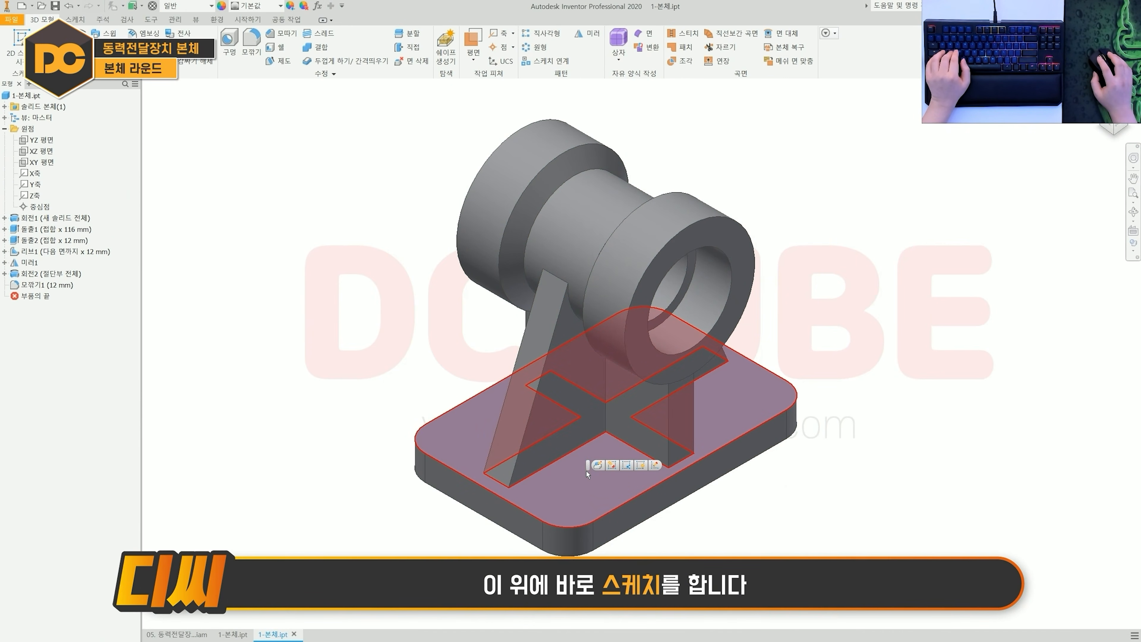
{"action": "key", "text": "s"}
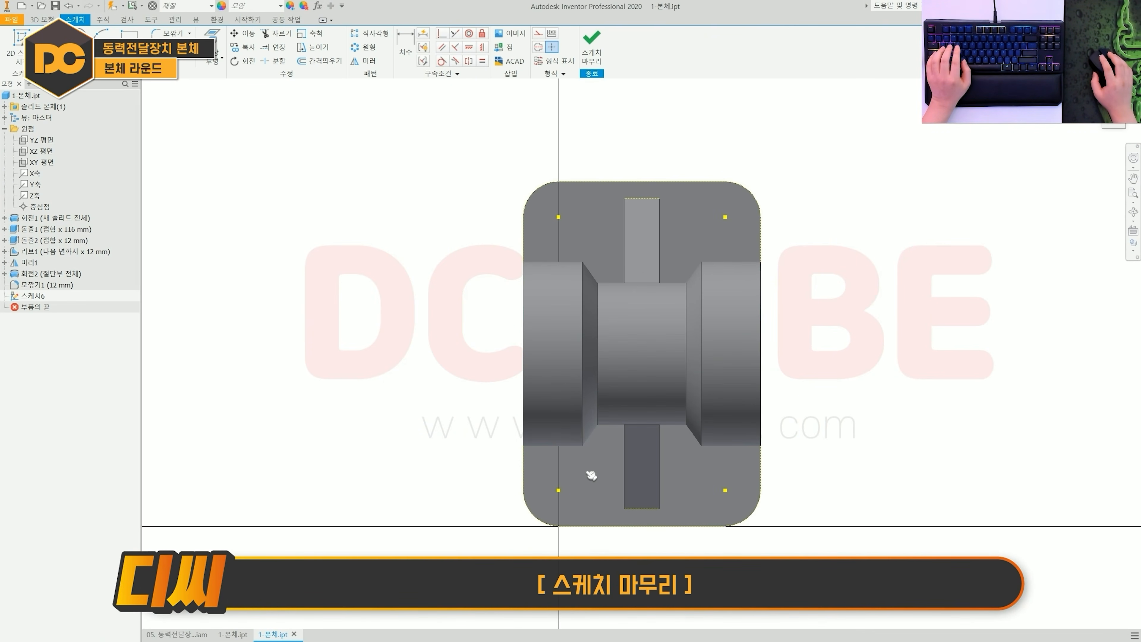
{"action": "key", "text": "s"}
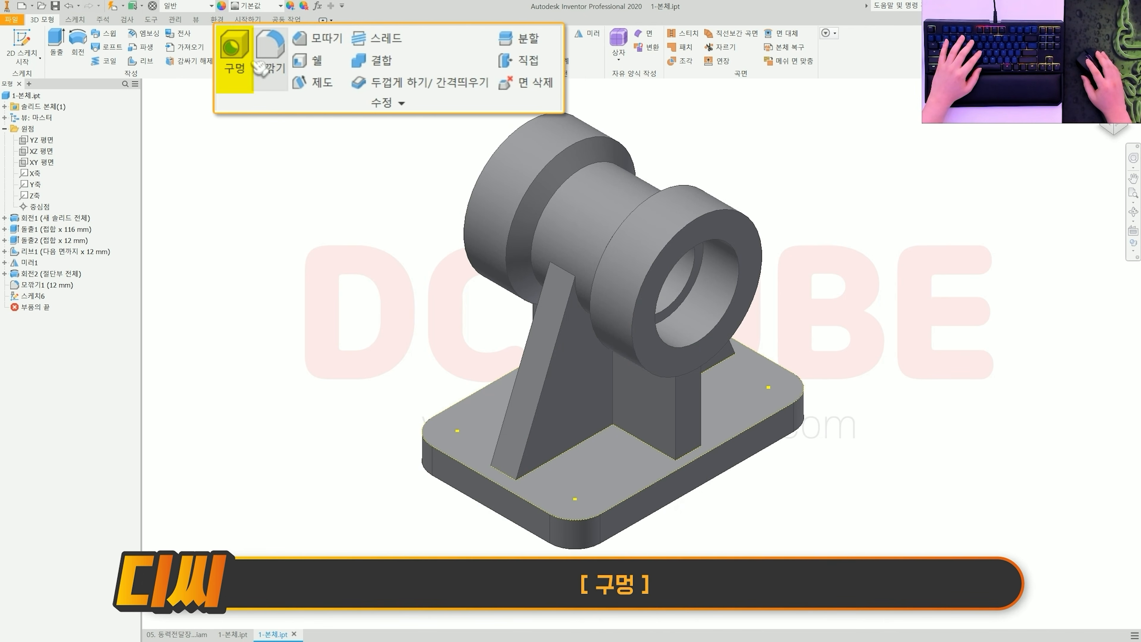
- Start the Hole command and place holes at the four corner-arc centre points on the base plate
{"action": "key", "text": "h"}
{"action": "key", "text": "Escape"}
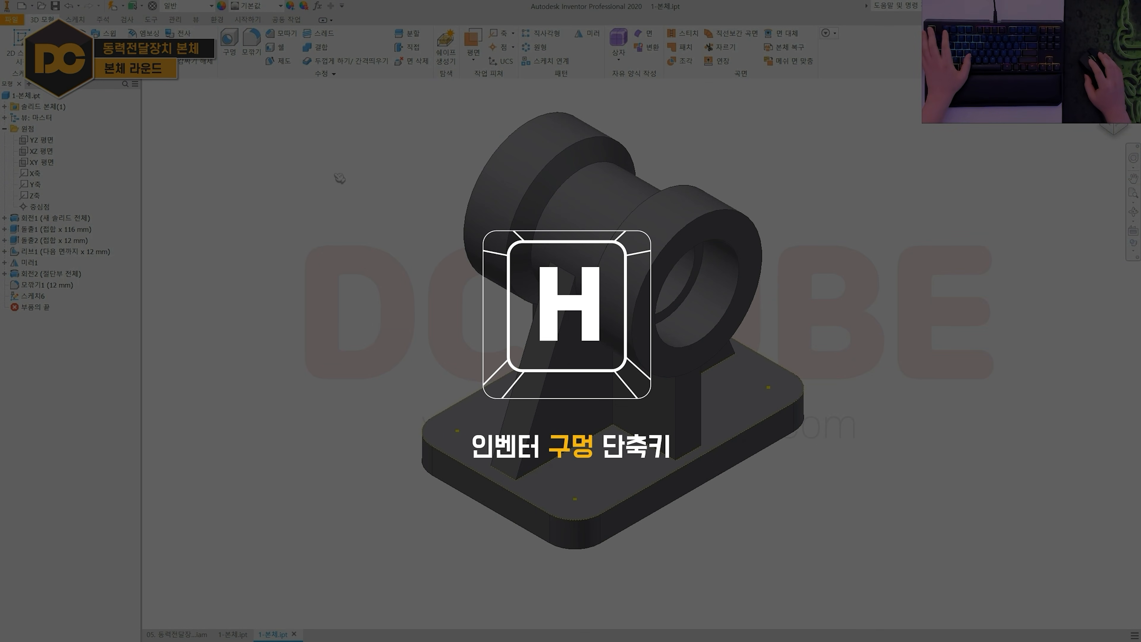
{"action": "key", "text": "h"}
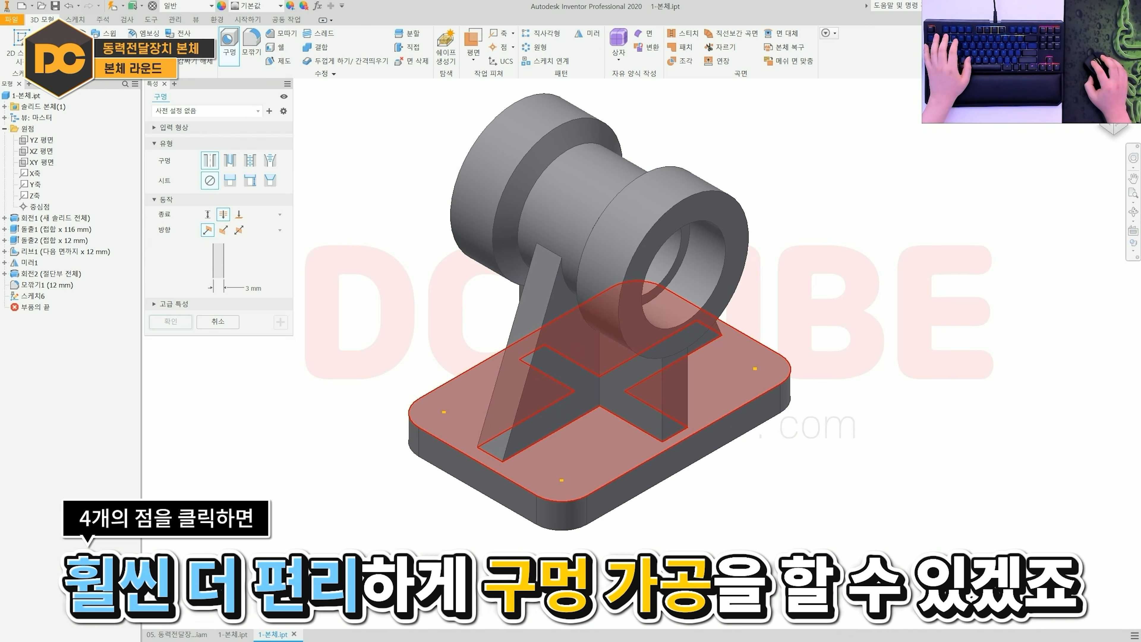
{"action": "left_click", "coordinate": [458, 431]}
{"action": "left_click", "coordinate": [562, 481]}
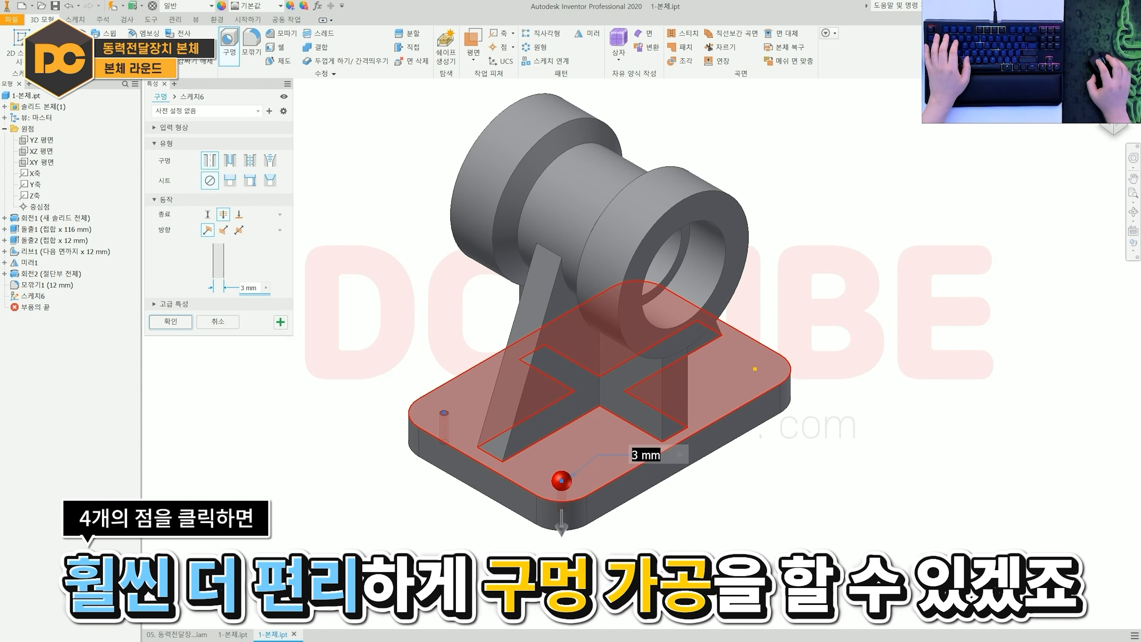
{"action": "left_click", "coordinate": [755, 369]}
{"action": "middle_click_drag", "start_coordinate": [755, 369], "coordinate": [723, 391], "text": "shift"}
{"action": "left_click", "coordinate": [693, 268]}
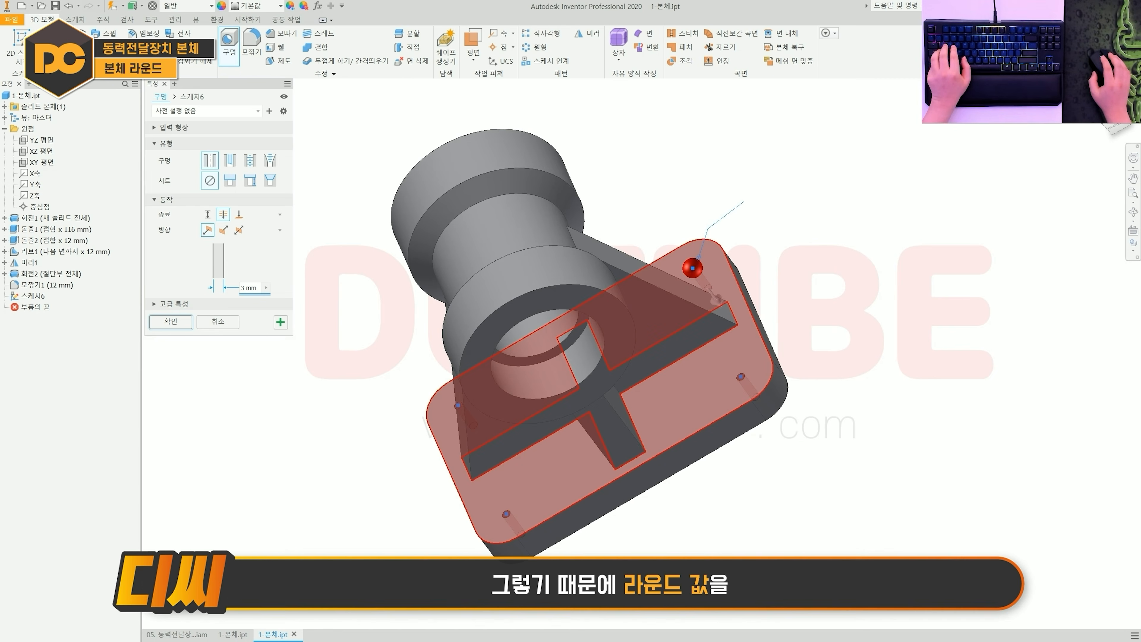
- Make the four base holes through-all counterbores with a 14 mm counterbore diameter, 2 mm depth and 8 mm hole diameter
{"action": "key", "text": "F6"}
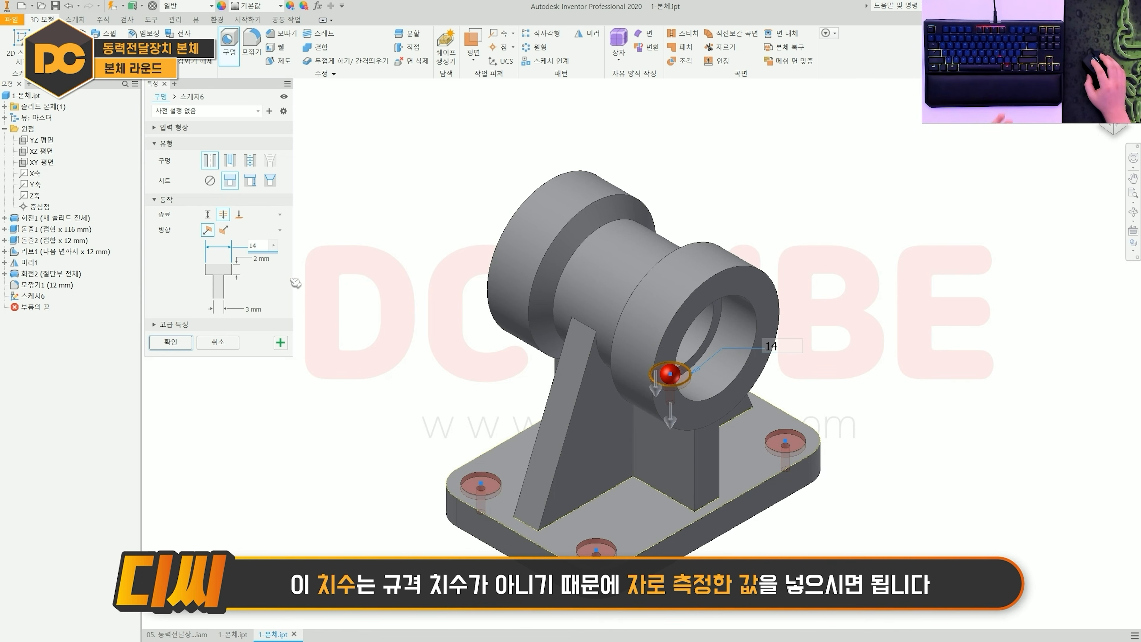
{"action": "left_click", "coordinate": [326, 351]}
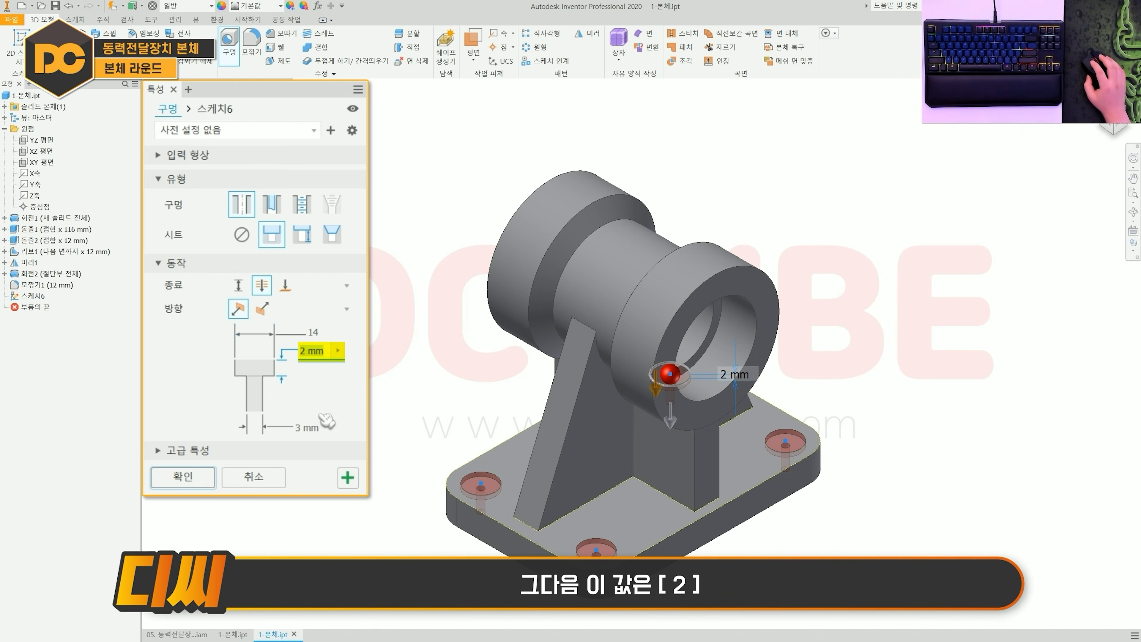
{"action": "left_click", "coordinate": [316, 428]}
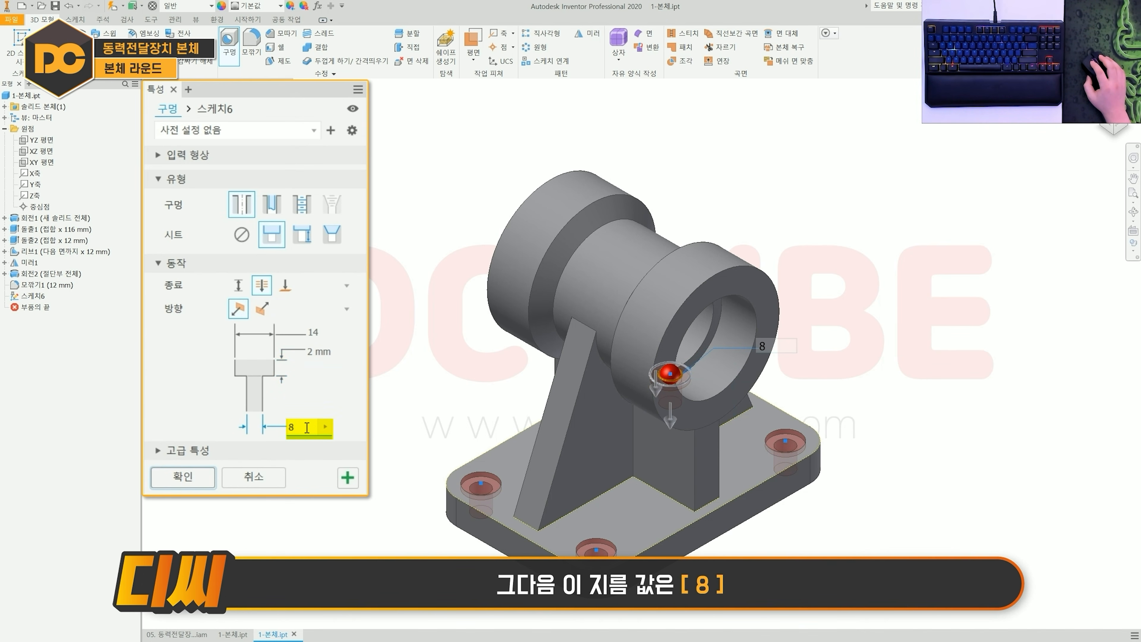
{"action": "left_click", "coordinate": [269, 286]}
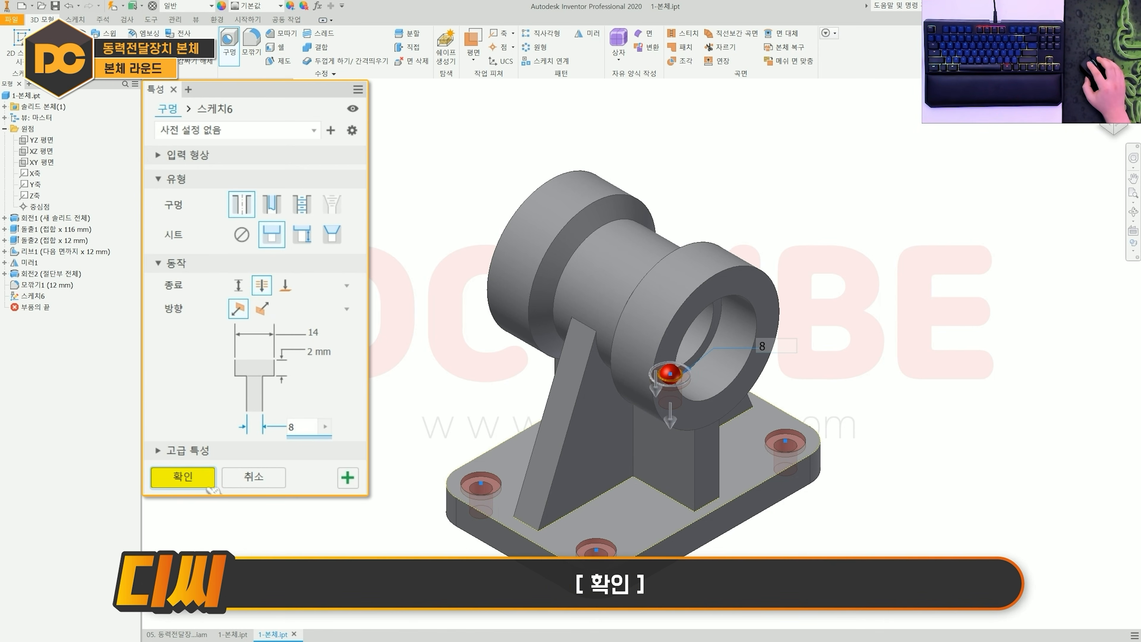
{"action": "left_click", "coordinate": [191, 480]}
{"action": "middle_click_drag", "start_coordinate": [487, 542], "coordinate": [631, 559], "text": "shift"}
{"action": "middle_click_drag", "start_coordinate": [536, 540], "coordinate": [543, 476], "text": "shift"}
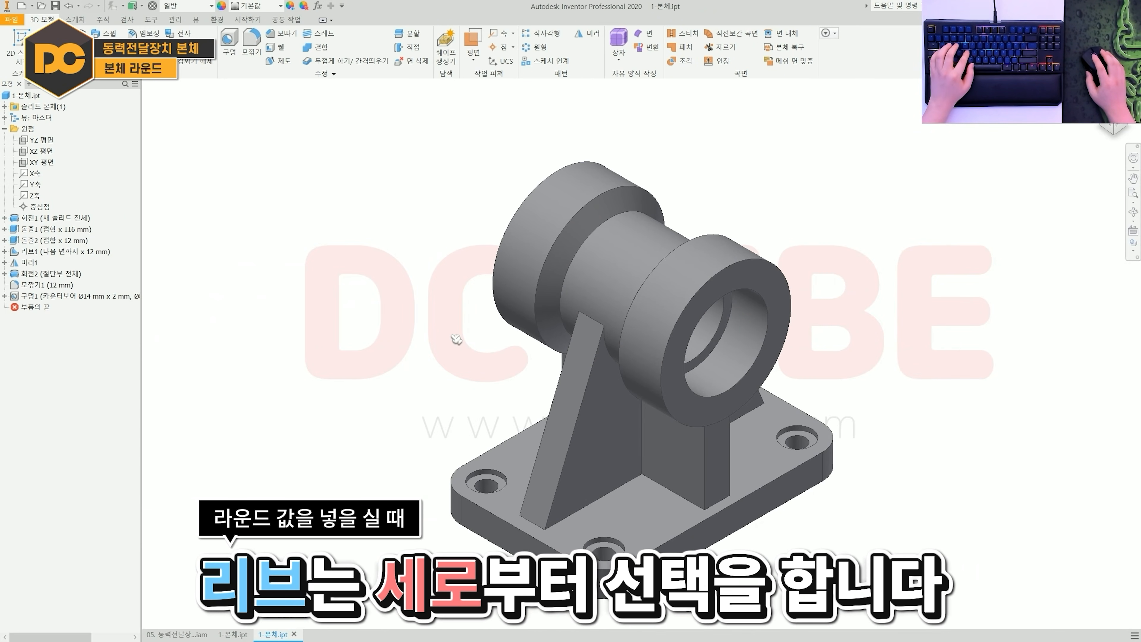
- Start a 3 mm fillet and select the two sloping outer edges of the front rib
{"action": "key", "text": "f"}
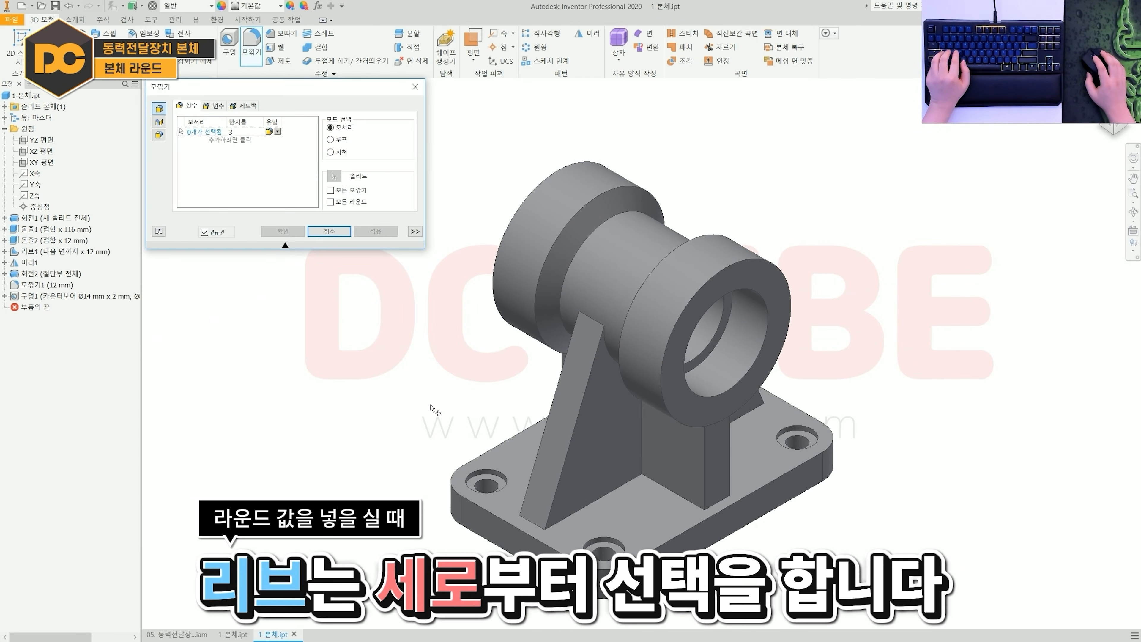
{"action": "middle_click_drag", "start_coordinate": [455, 339], "coordinate": [491, 405], "text": "shift"}
{"action": "scroll", "coordinate": [588, 430], "scroll_direction": "down", "scroll_amount": 3}
{"action": "scroll", "coordinate": [587, 430], "scroll_direction": "up", "scroll_amount": 2}
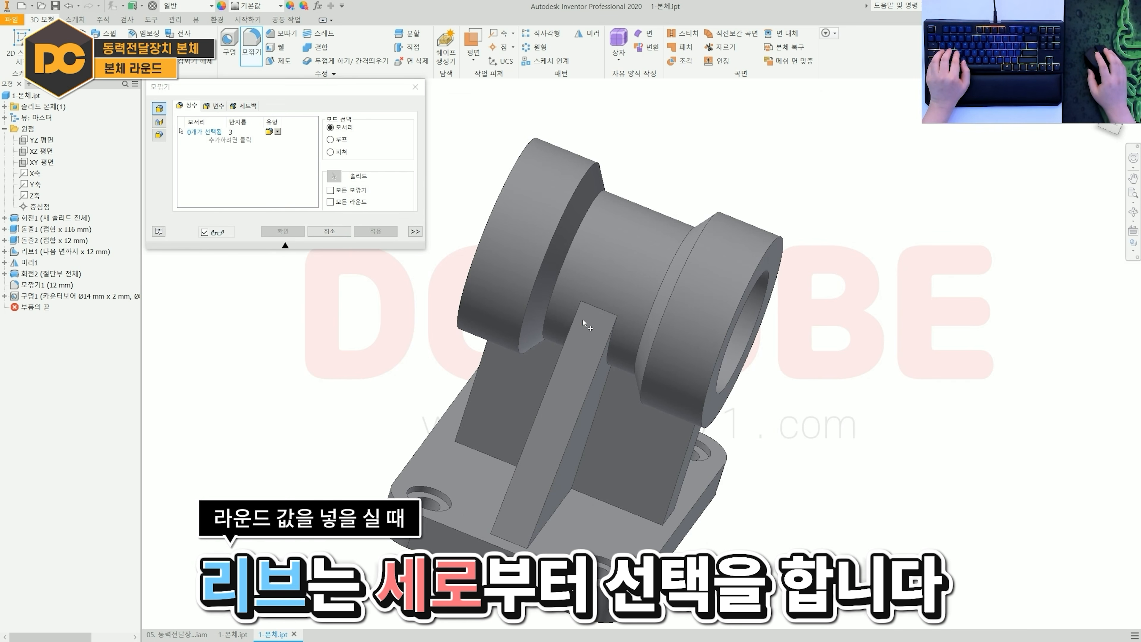
{"action": "left_click", "coordinate": [560, 358]}
{"action": "left_click", "coordinate": [595, 370]}
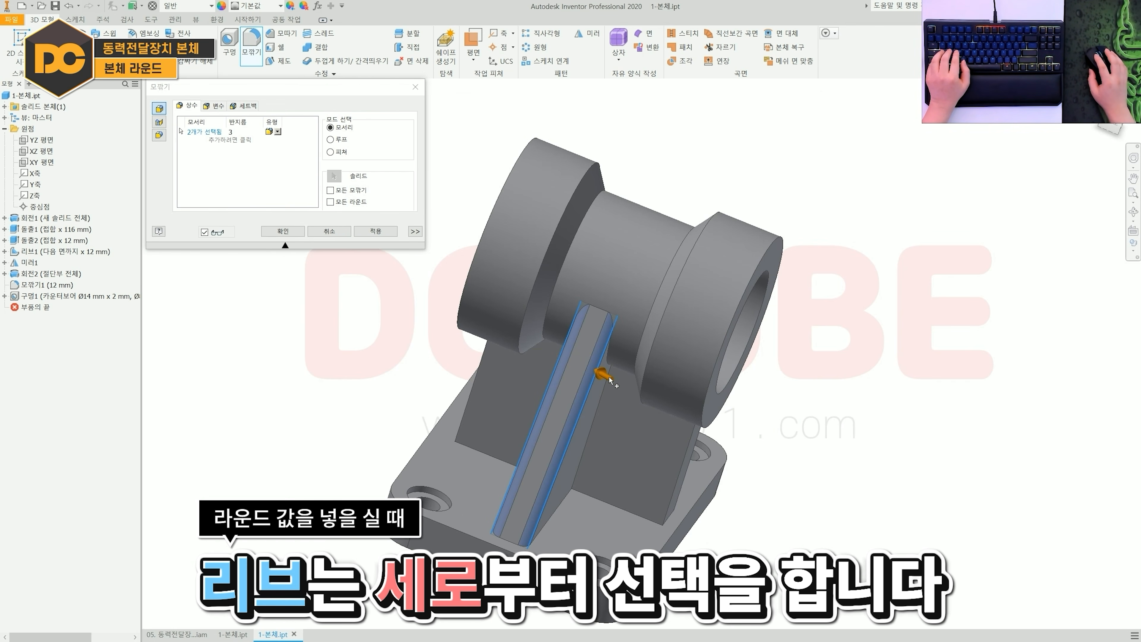
- Add all remaining lengthwise outer and inner corner edges of the four ribs to the 3 mm fillet and apply it
{"action": "left_click", "coordinate": [600, 387]}
{"action": "middle_click_drag", "start_coordinate": [601, 387], "coordinate": [647, 367], "text": "shift"}
{"action": "left_click", "coordinate": [726, 449]}
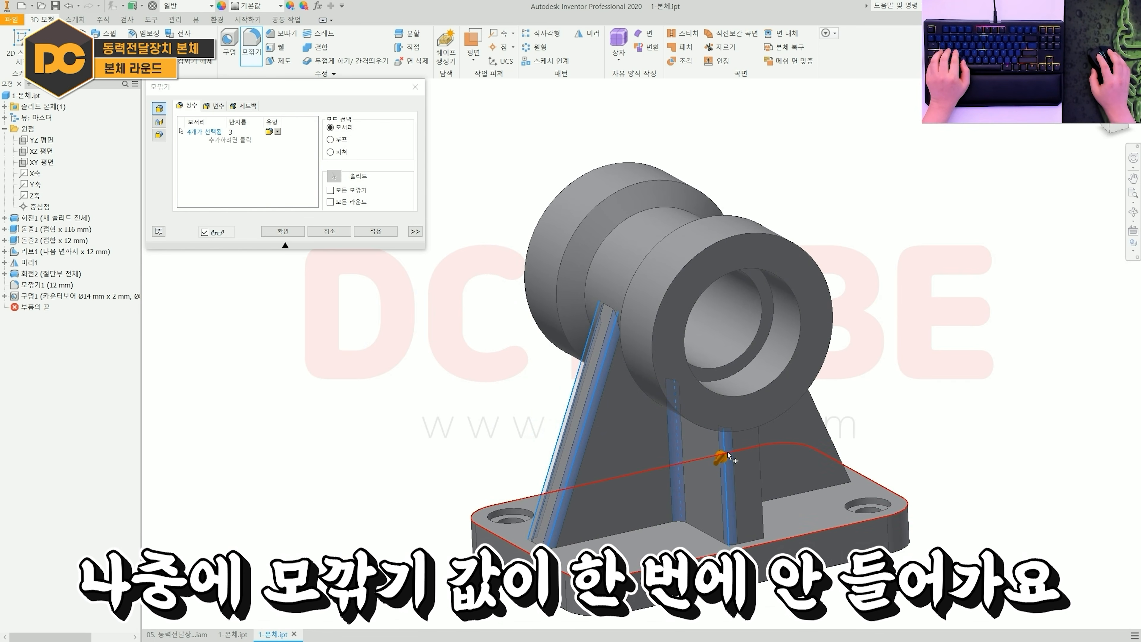
{"action": "left_click", "coordinate": [757, 451]}
{"action": "middle_click_drag", "start_coordinate": [748, 459], "coordinate": [613, 476], "text": "shift"}
{"action": "left_click", "coordinate": [666, 441]}
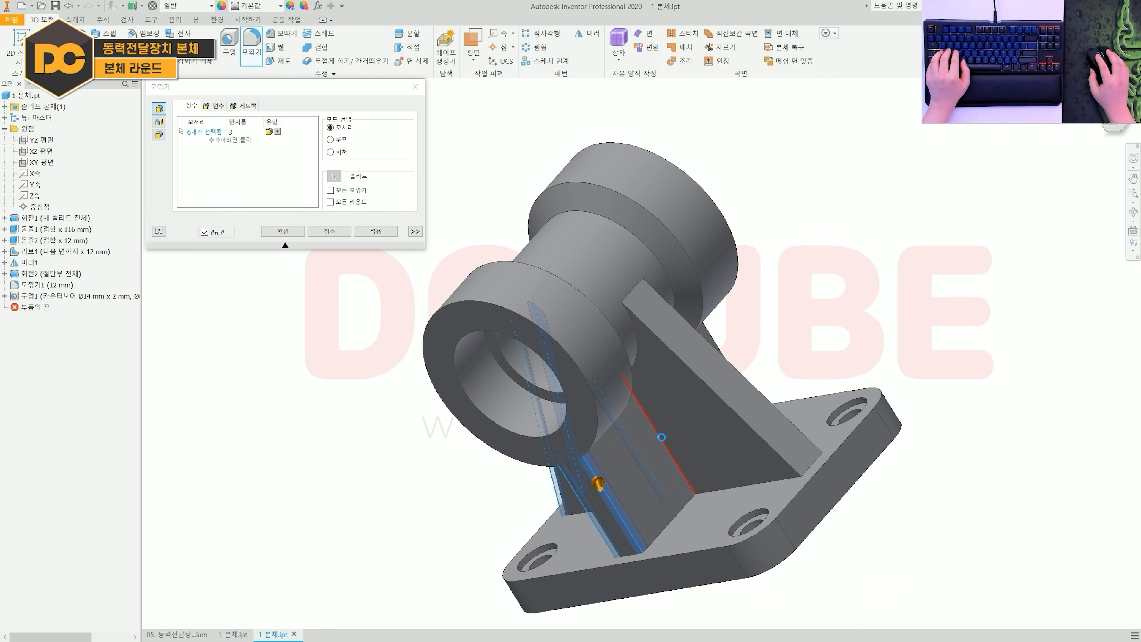
{"action": "left_click", "coordinate": [729, 403]}
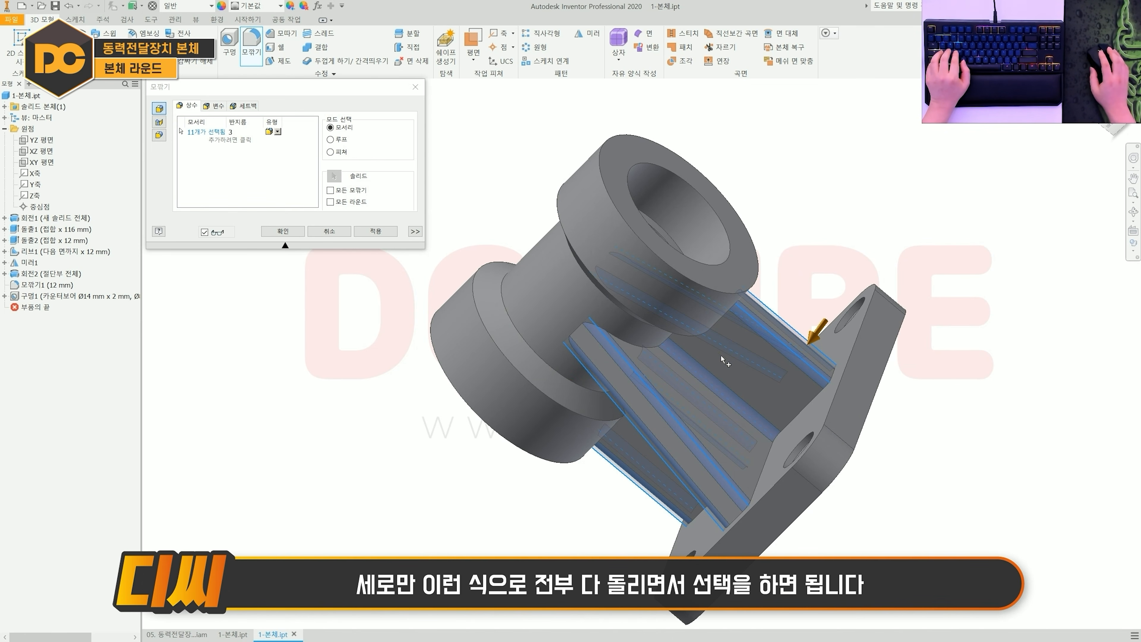
{"action": "middle_click_drag", "start_coordinate": [721, 360], "coordinate": [669, 444], "text": "shift"}
{"action": "middle_click_drag", "start_coordinate": [642, 511], "coordinate": [439, 288], "text": "shift"}
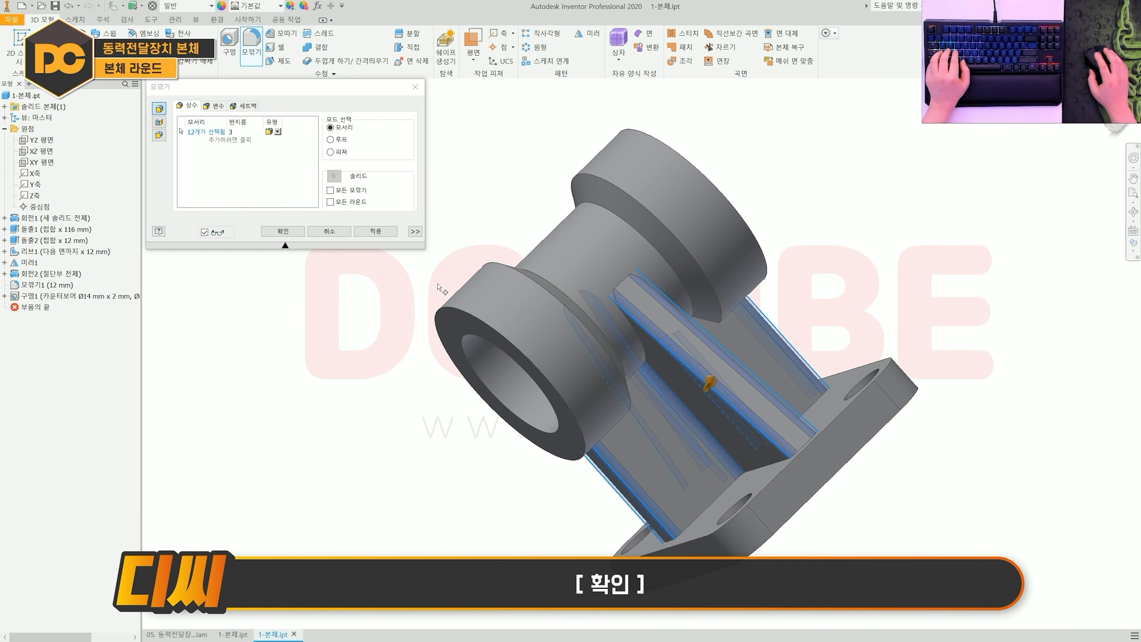
{"action": "left_click", "coordinate": [282, 231]}
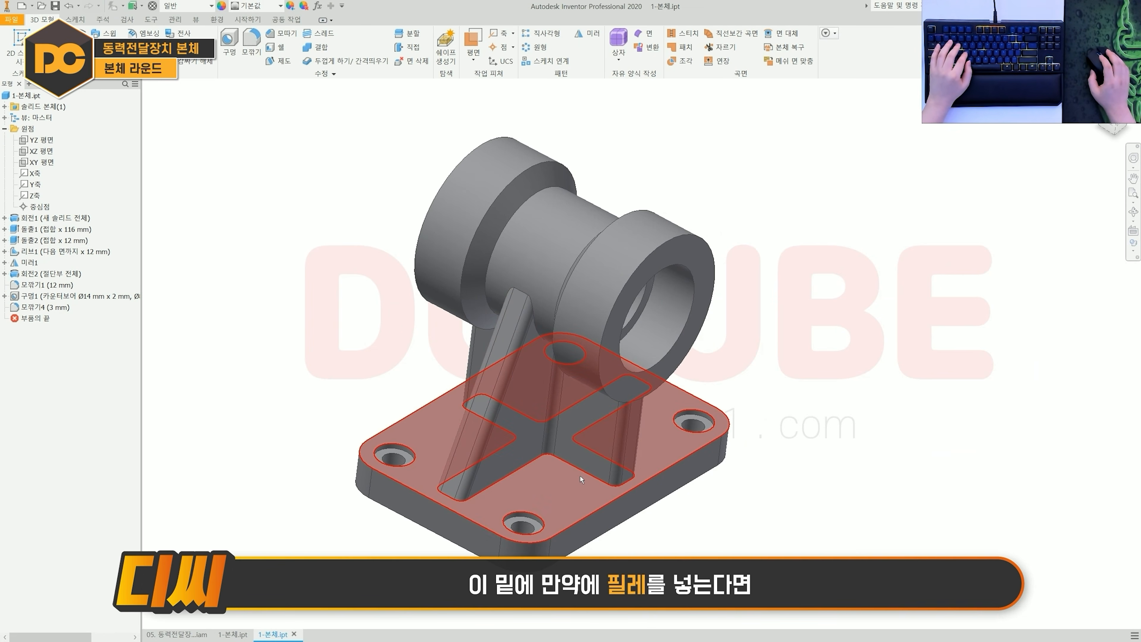
- Try a 3 mm fillet around the outline where the ribs meet the base plate and cancel it
{"action": "scroll", "coordinate": [550, 472], "scroll_direction": "up", "scroll_amount": 4}
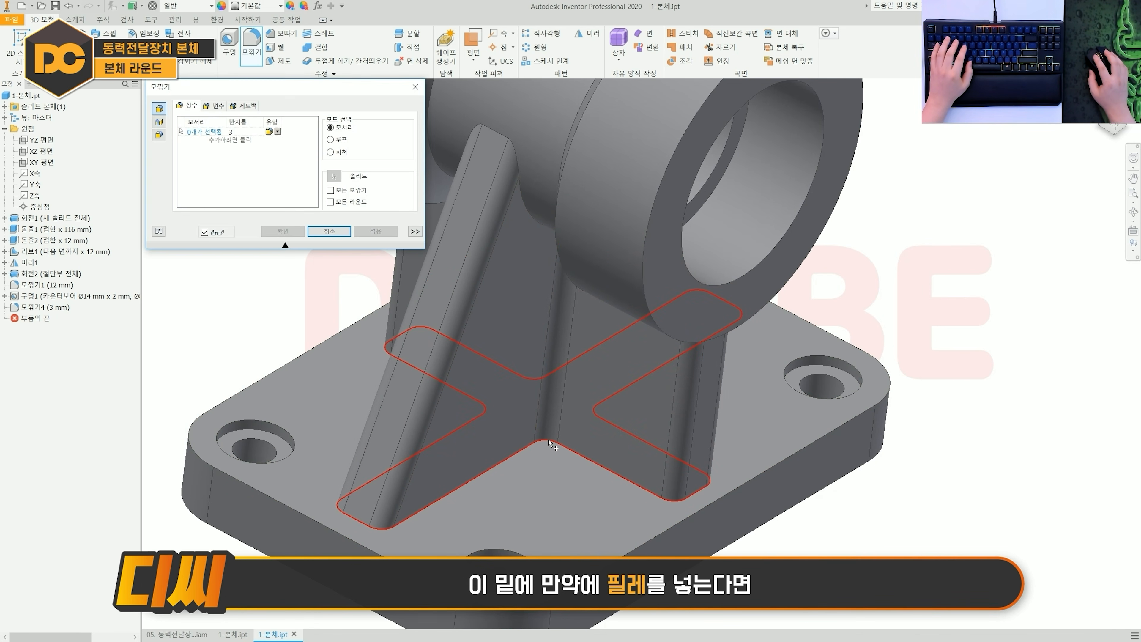
{"action": "left_click", "coordinate": [548, 439]}
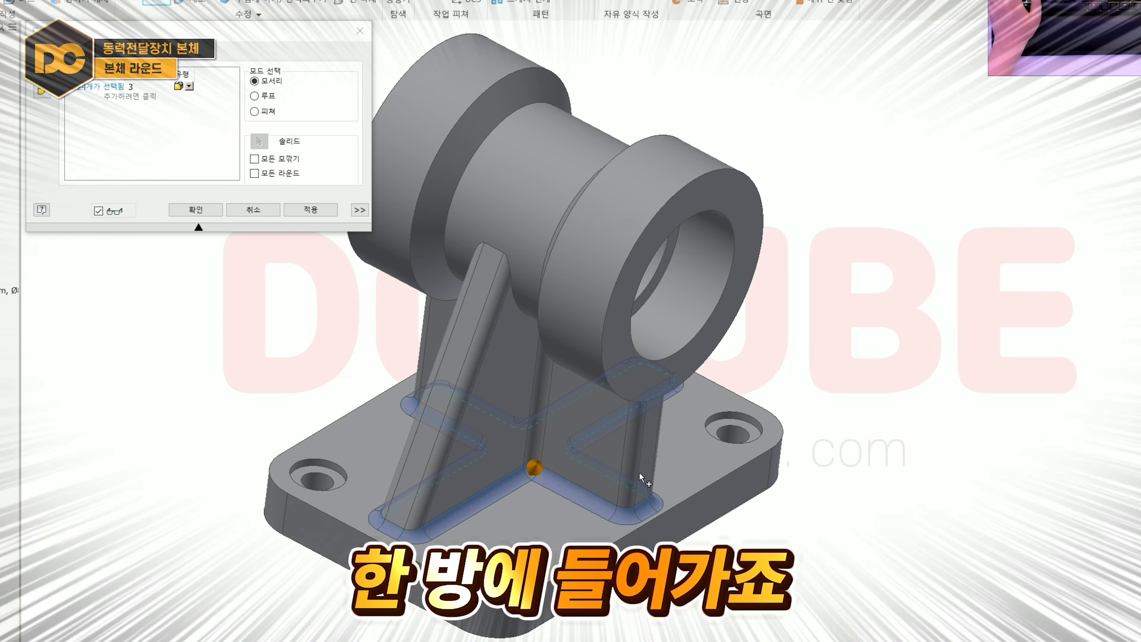
{"action": "key", "text": "Escape"}
- Remove one sloping edge of the front rib from the existing rib fillet and accept the edit
{"action": "double_click", "coordinate": [45, 307]}
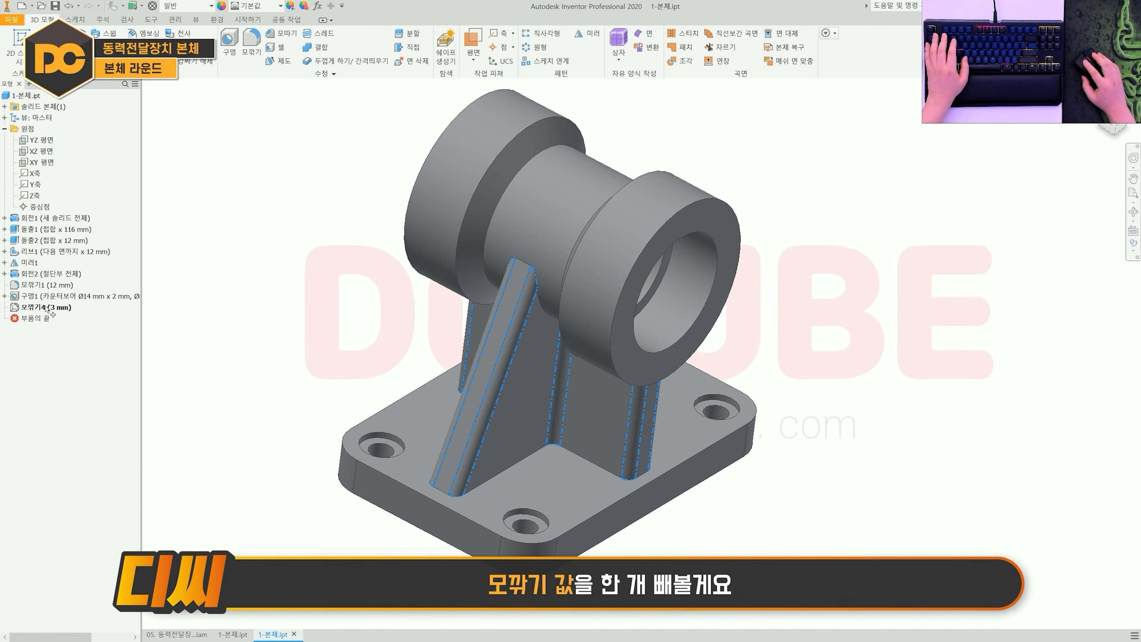
{"action": "left_click", "coordinate": [514, 342], "text": "ctrl"}
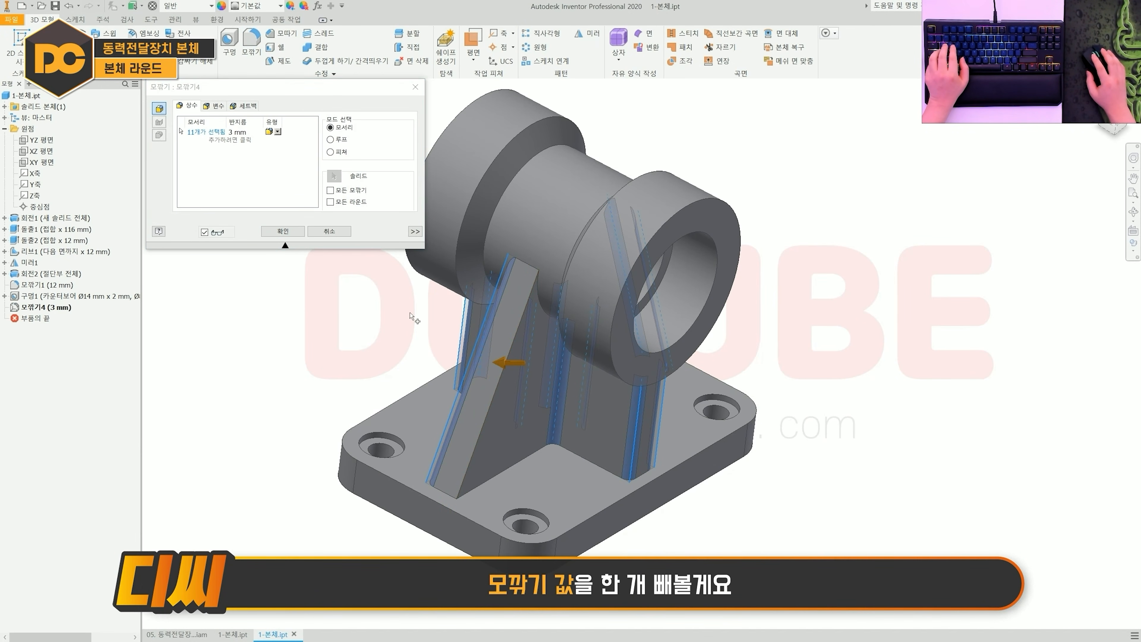
{"action": "left_click", "coordinate": [284, 231]}
- Preview a 3 mm fillet around the ribs' foot with the front rib edge left sharp, discard it and restore that edge's round
{"action": "key", "text": "f"}
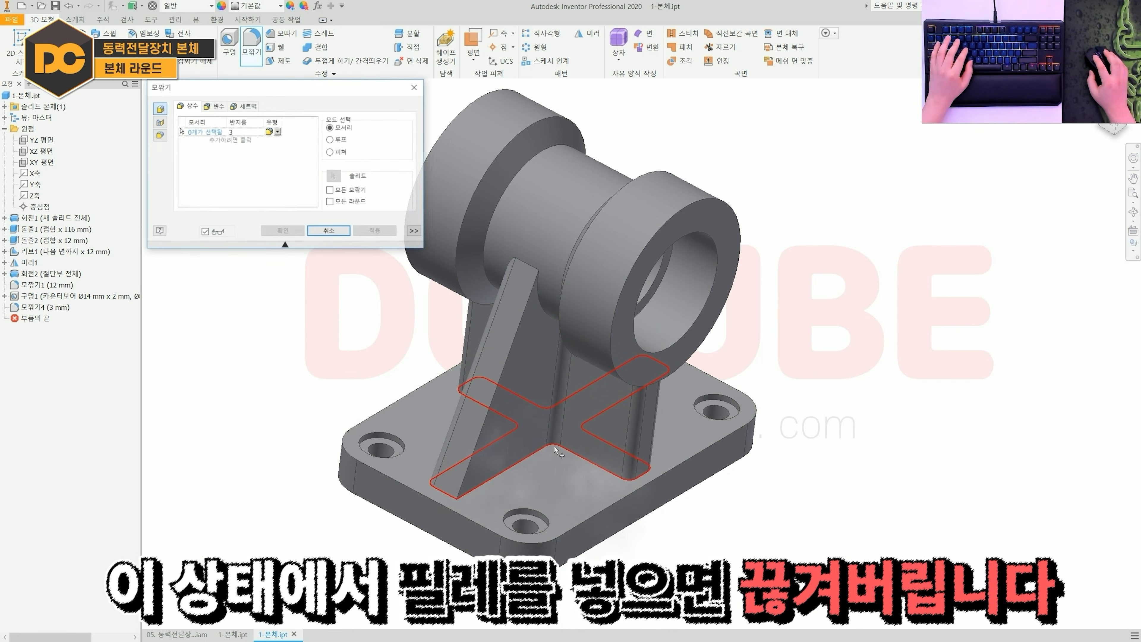
{"action": "left_click", "coordinate": [505, 471]}
{"action": "scroll", "coordinate": [468, 492], "scroll_direction": "up", "scroll_amount": 3}
{"action": "scroll", "coordinate": [469, 492], "scroll_direction": "up", "scroll_amount": 3}
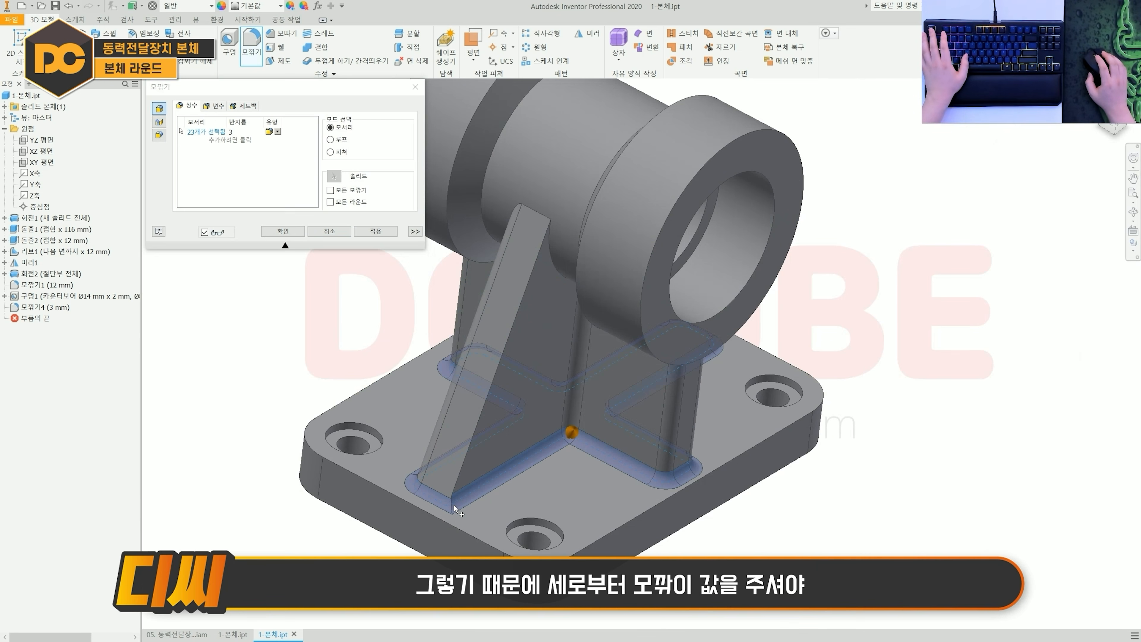
{"action": "key", "text": "Escape"}
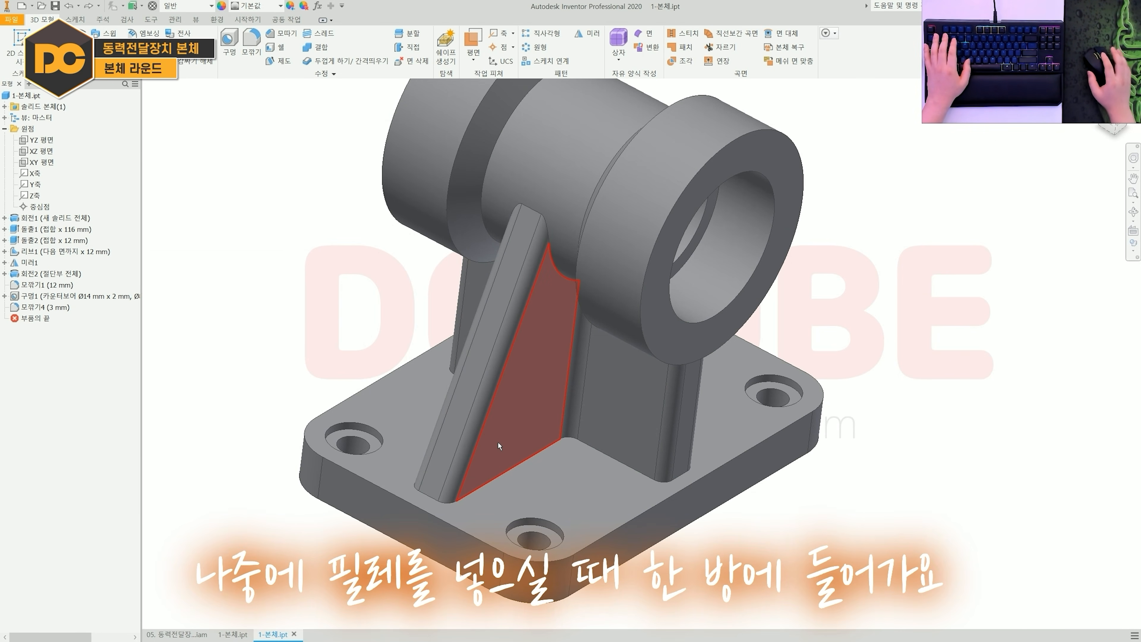
- Preview the 3 mm foot fillet again with all rib edges rounded and cancel it
{"action": "key", "text": "f"}
{"action": "left_click", "coordinate": [556, 453]}
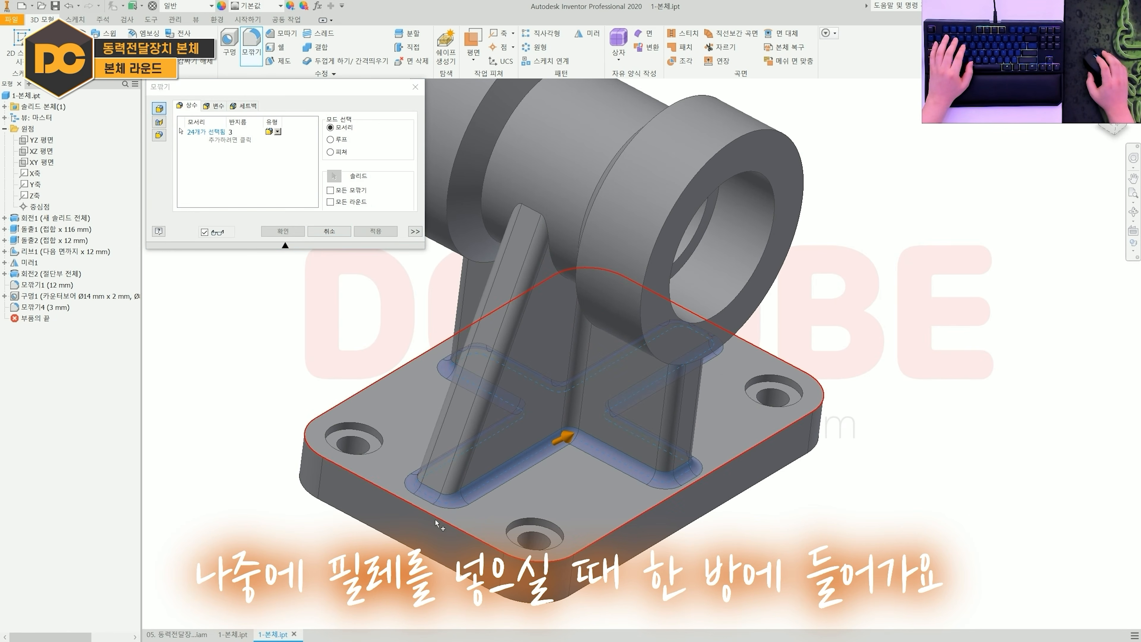
{"action": "scroll", "coordinate": [435, 519], "scroll_direction": "up", "scroll_amount": 5}
{"action": "scroll", "coordinate": [543, 470], "scroll_direction": "down", "scroll_amount": 5}
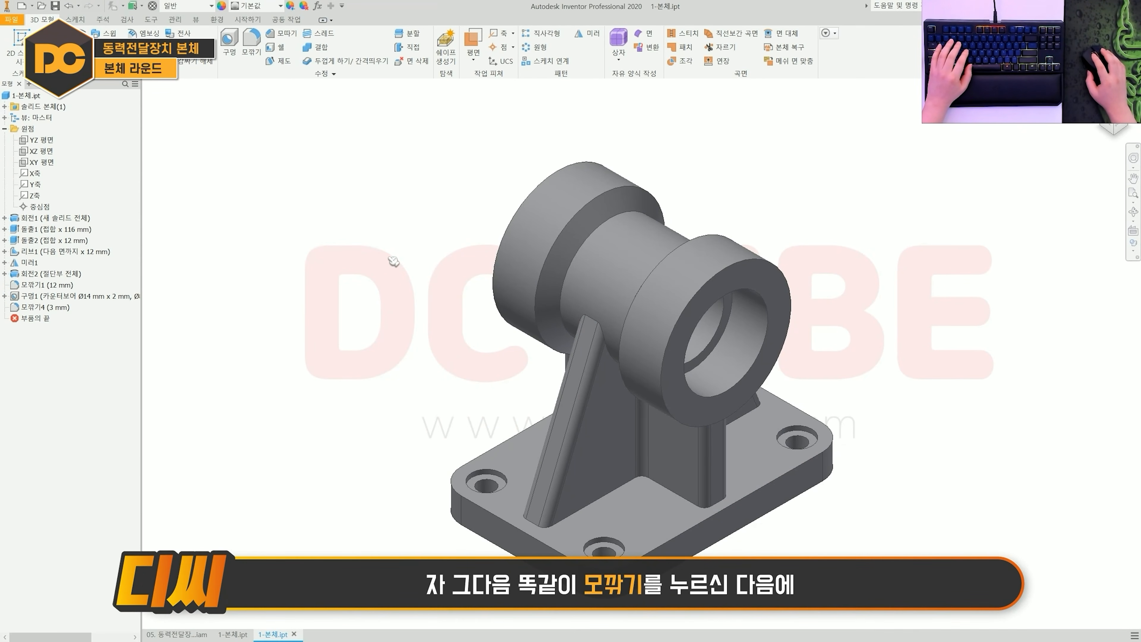
- Start a 3 mm fillet and select the four circular edges of the two conical transitions on the cylindrical housing
{"action": "key", "text": "f"}
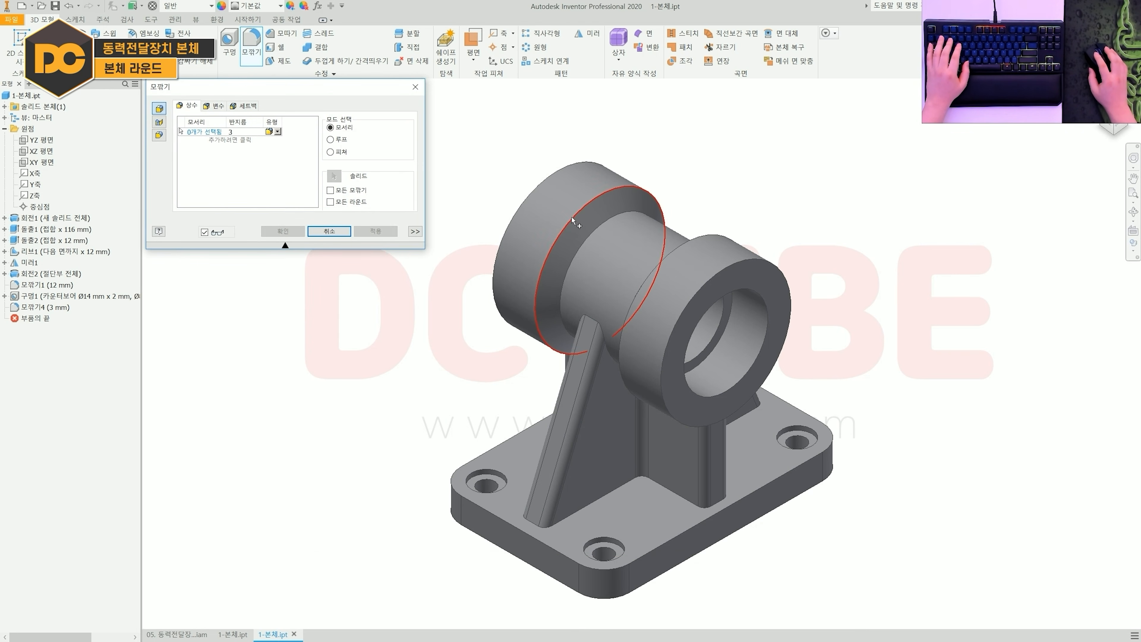
{"action": "left_click", "coordinate": [572, 216]}
{"action": "middle_click_drag", "start_coordinate": [599, 228], "coordinate": [711, 293], "text": "shift"}
{"action": "scroll", "coordinate": [711, 288], "scroll_direction": "up", "scroll_amount": 3}
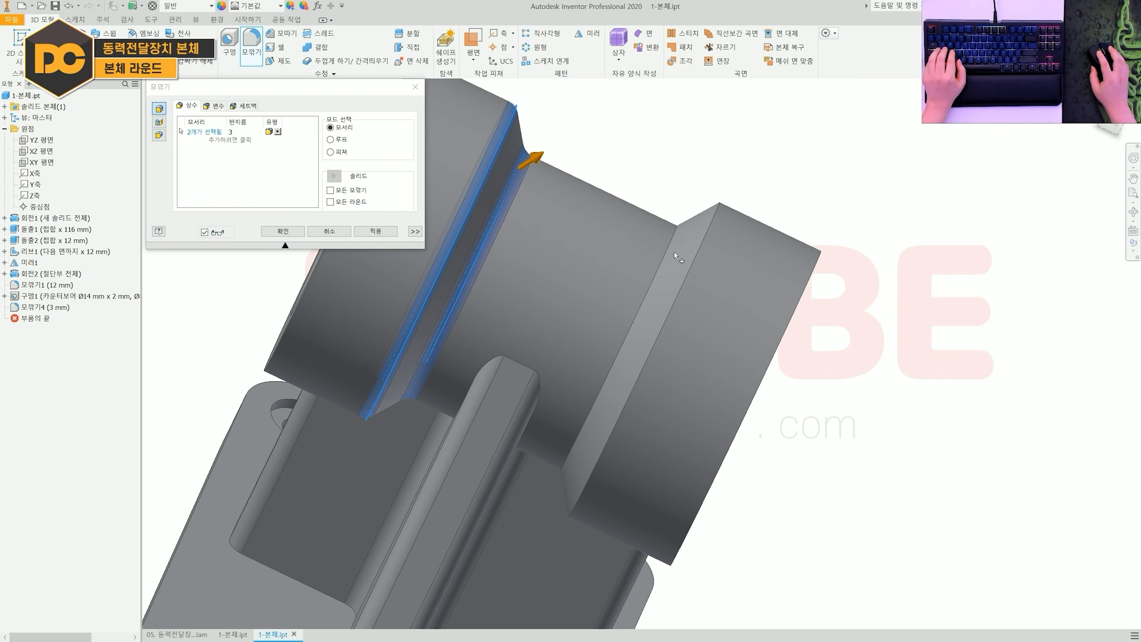
{"action": "left_click", "coordinate": [673, 245]}
{"action": "left_click", "coordinate": [700, 247]}
{"action": "scroll", "coordinate": [700, 250], "scroll_direction": "down", "scroll_amount": 3}
{"action": "middle_click_drag", "start_coordinate": [612, 405], "coordinate": [573, 382], "text": "shift"}
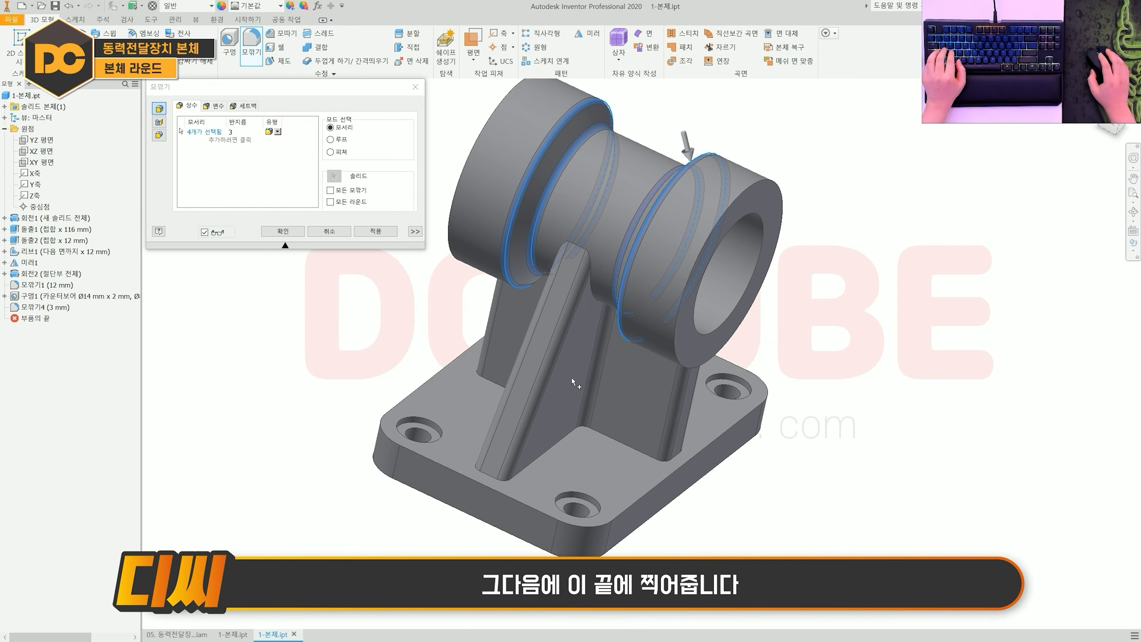
- Add the base plate's top outer edge loop to the 3 mm fillet and apply it
{"action": "left_click", "coordinate": [426, 458]}
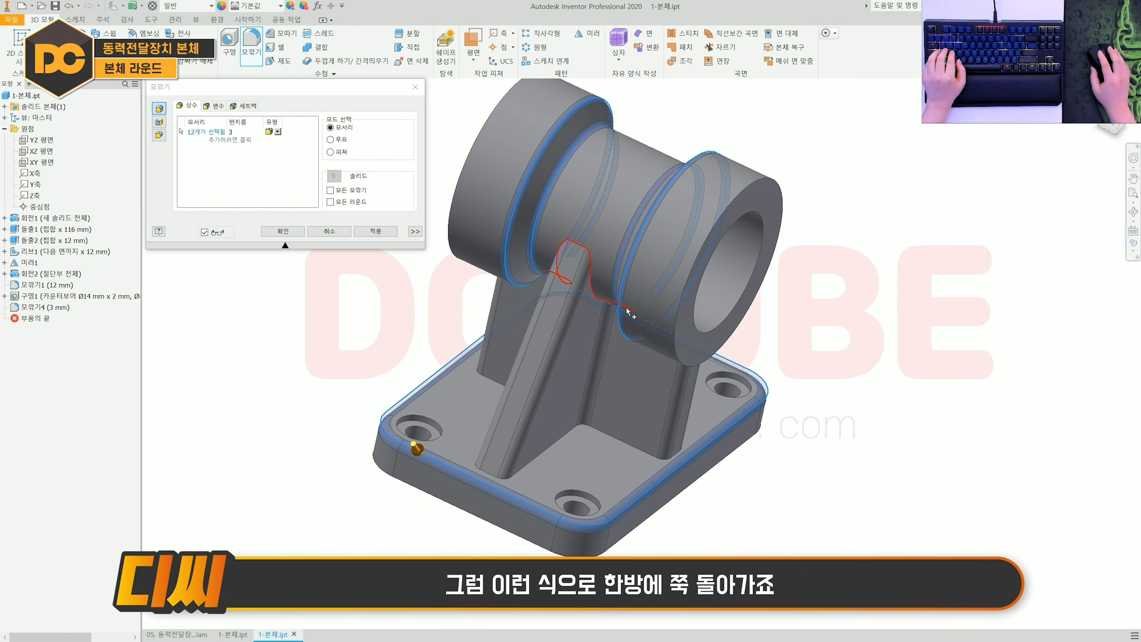
{"action": "middle_click_drag", "start_coordinate": [628, 312], "coordinate": [641, 466], "text": "shift"}
{"action": "scroll", "coordinate": [604, 316], "scroll_direction": "up", "scroll_amount": 4}
{"action": "scroll", "coordinate": [633, 339], "scroll_direction": "up", "scroll_amount": 1}
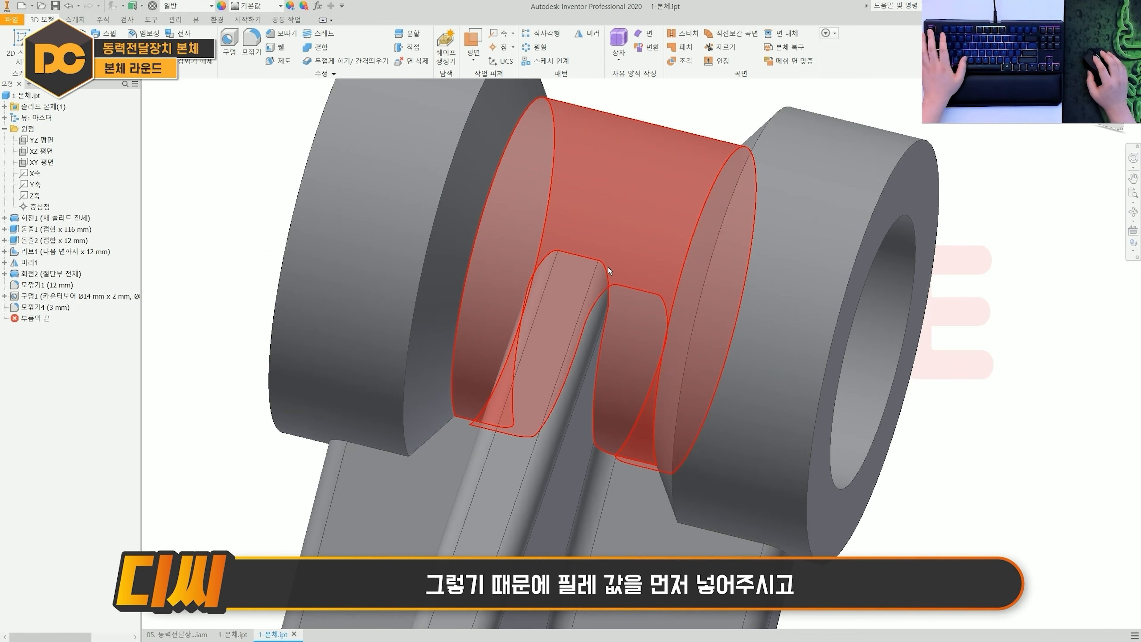
{"action": "scroll", "coordinate": [462, 256], "scroll_direction": "up", "scroll_amount": 2}
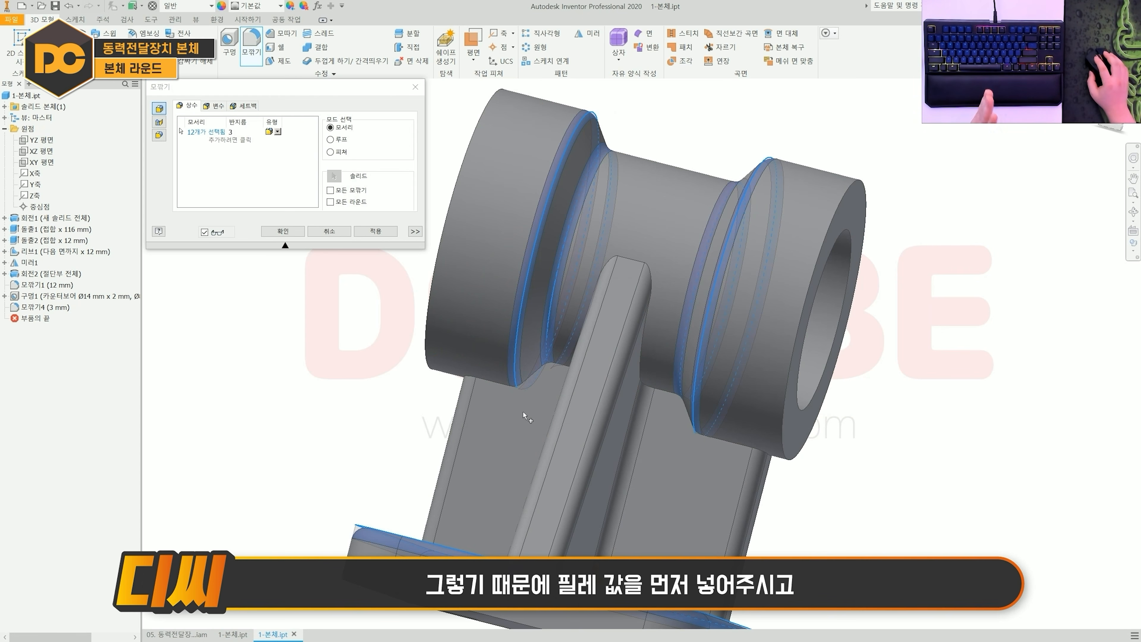
{"action": "left_click", "coordinate": [375, 231]}
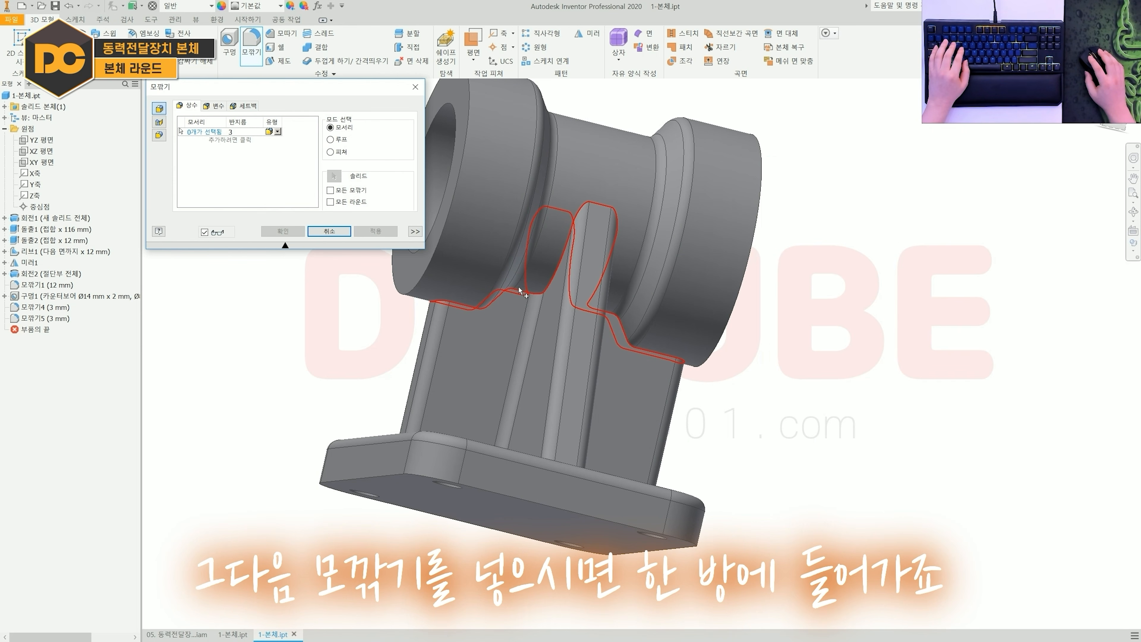
- Fillet the outlines where the ribs meet the cylindrical housing and the base plate with a 3 mm radius
{"action": "left_click", "coordinate": [518, 286]}
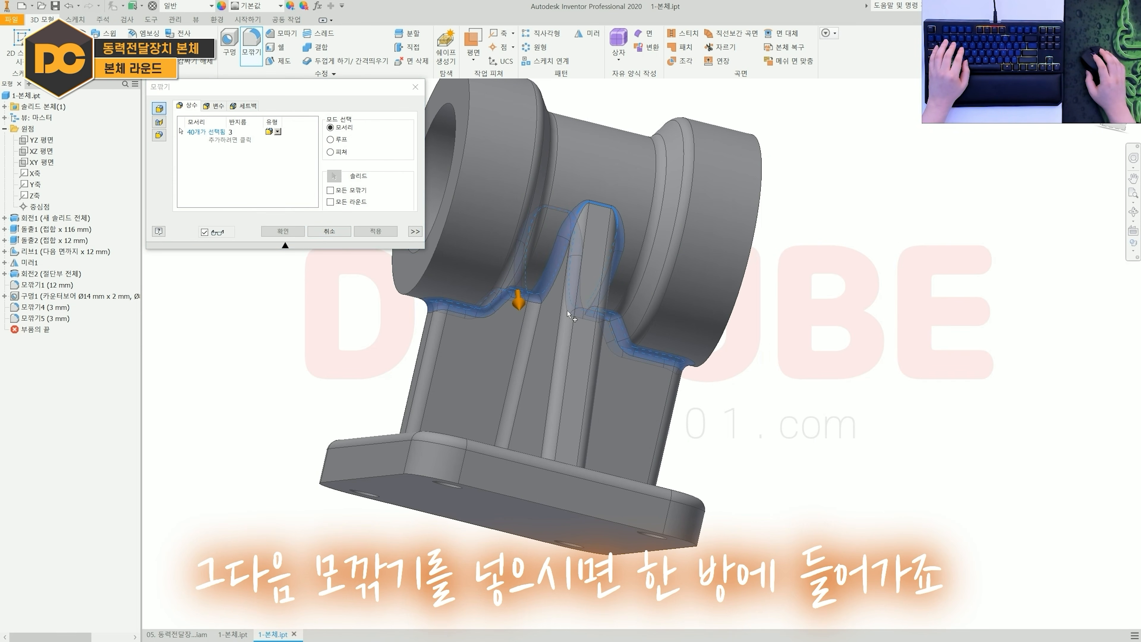
{"action": "scroll", "coordinate": [567, 311], "scroll_direction": "up", "scroll_amount": 3}
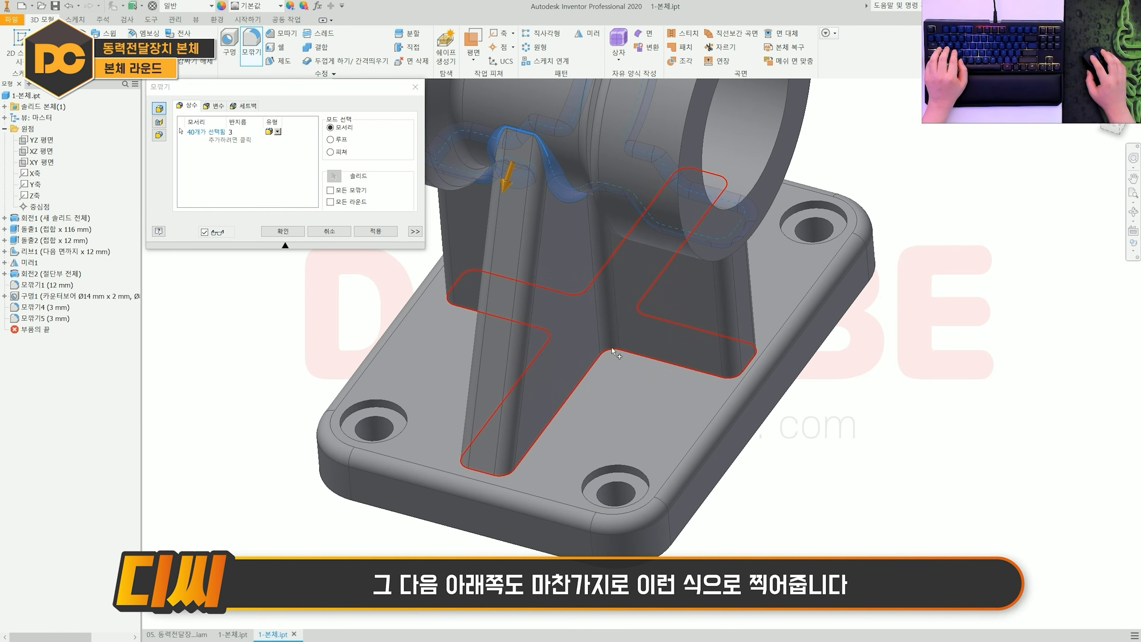
{"action": "left_click", "coordinate": [611, 355]}
{"action": "left_click", "coordinate": [288, 231]}
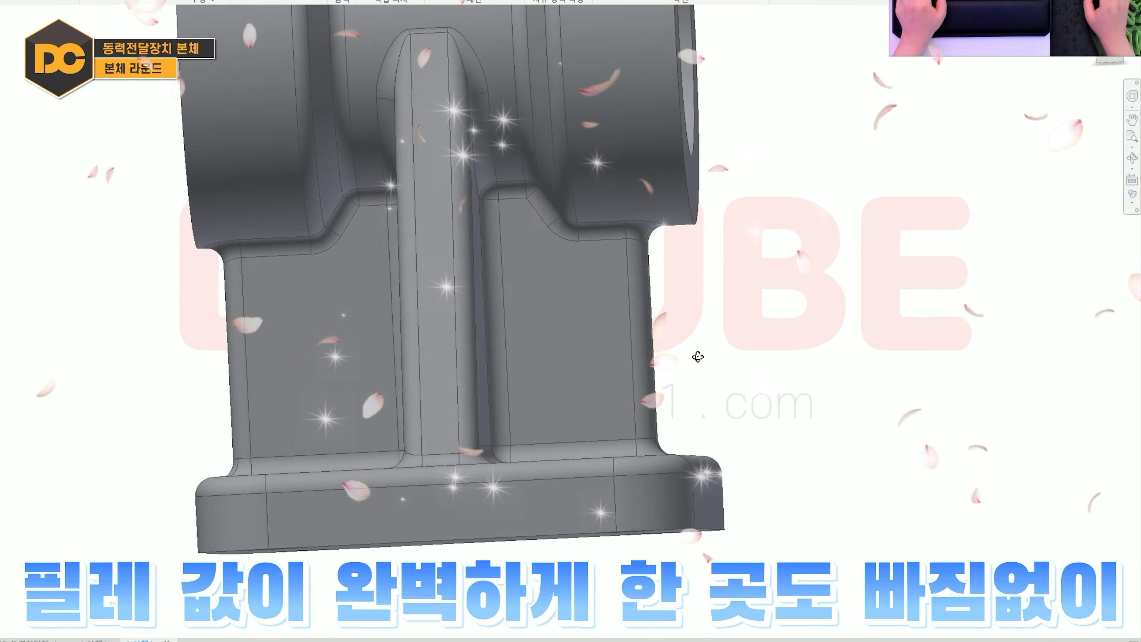
- Start a sketch on the housing's front ring face and draw a 54 mm diameter circle centred on the bore
{"action": "middle_click_drag", "start_coordinate": [698, 356], "coordinate": [453, 354], "text": "shift"}
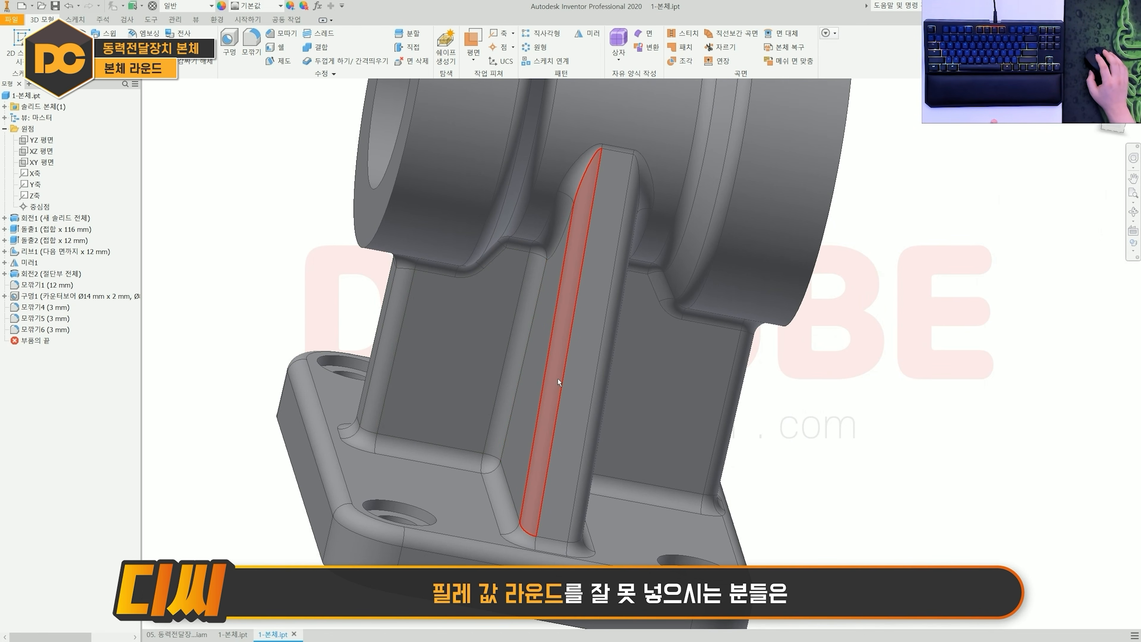
{"action": "middle_click_drag", "start_coordinate": [630, 381], "coordinate": [574, 353], "text": "shift"}
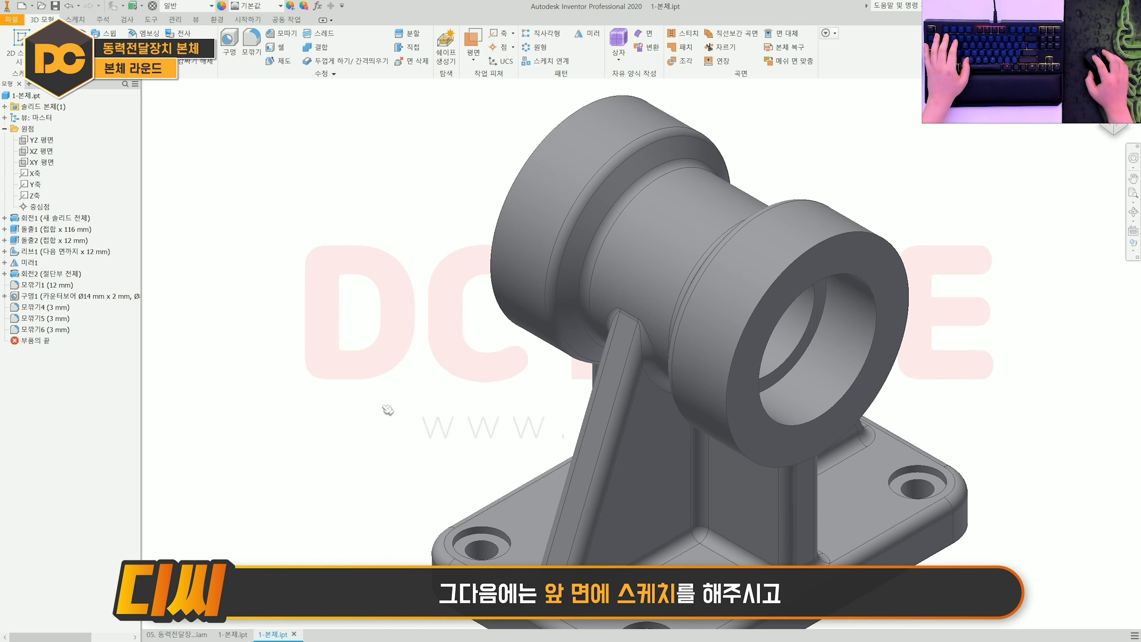
{"action": "left_click", "coordinate": [832, 261]}
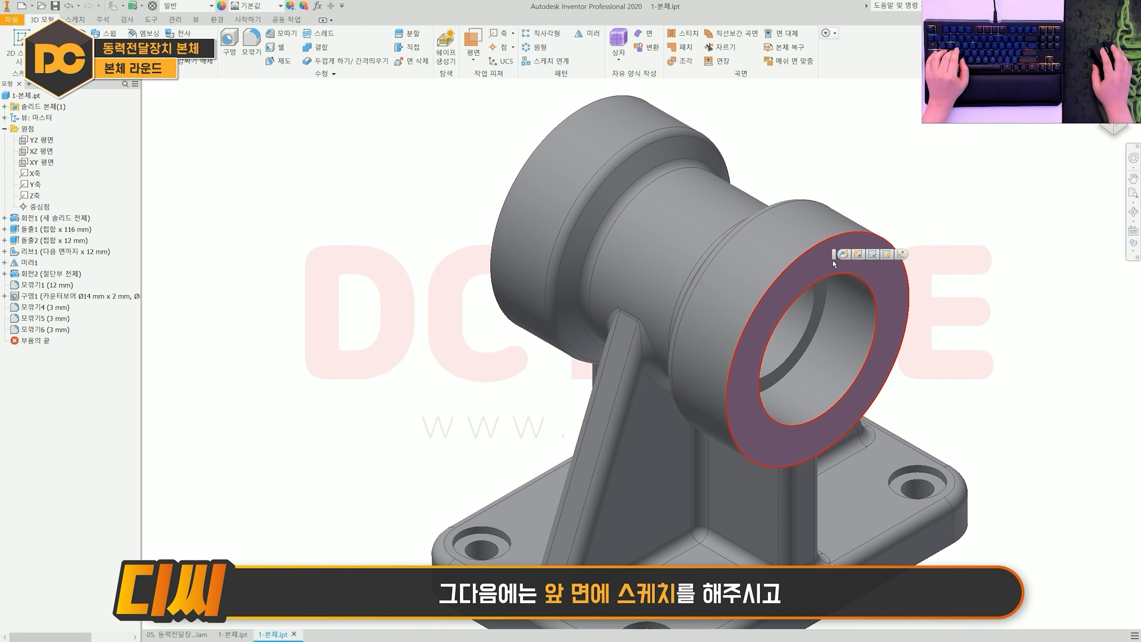
{"action": "key", "text": "s"}
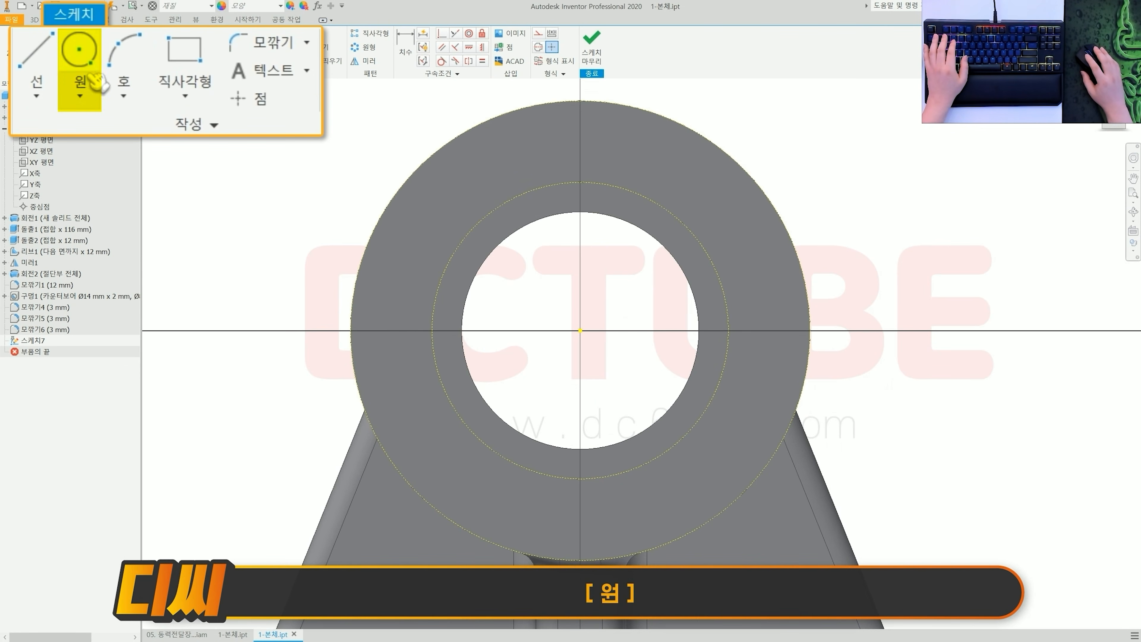
{"action": "left_click", "coordinate": [580, 331]}
{"action": "left_click", "coordinate": [689, 181]}
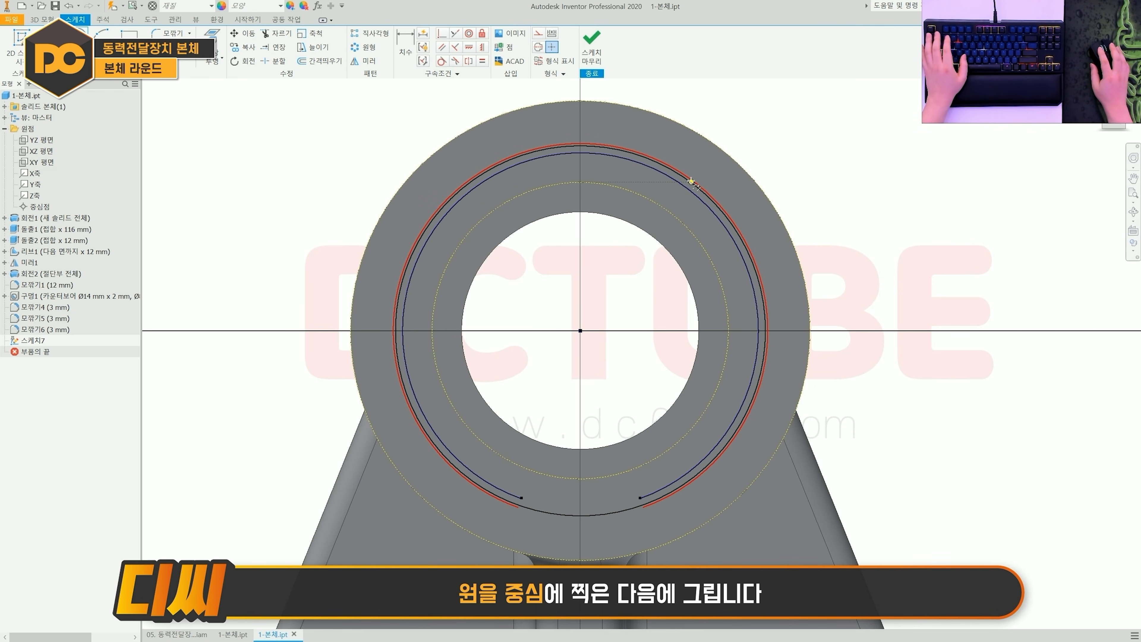
{"action": "key", "text": "d"}
{"action": "left_click", "coordinate": [689, 180]}
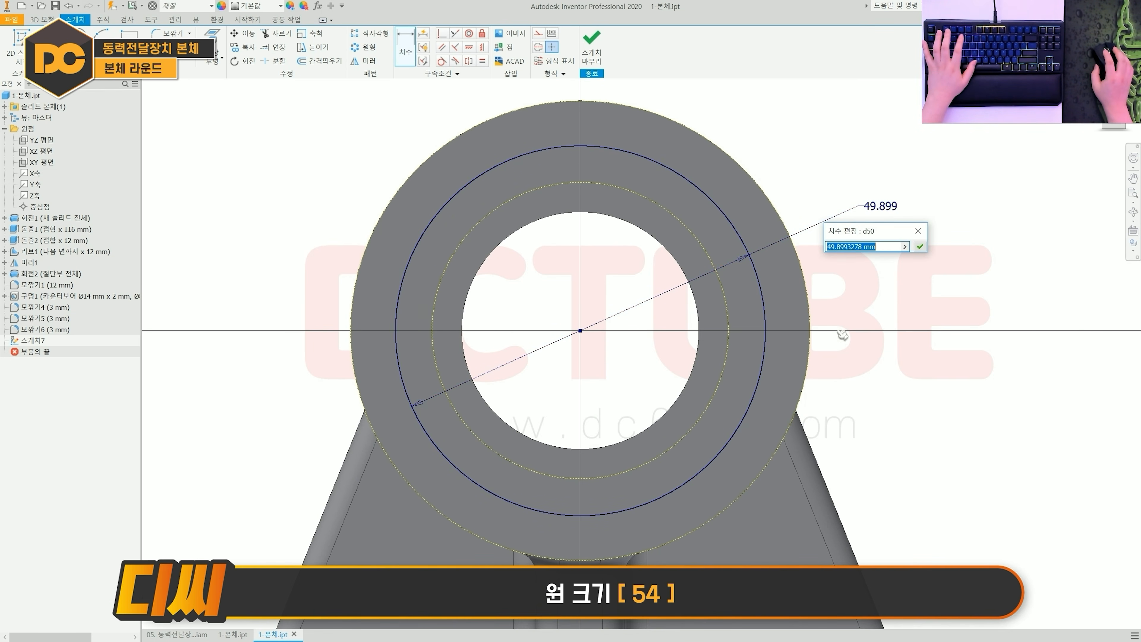
{"action": "key", "text": "Return"}
- Draw a 14 mm diameter circle centred on the top quadrant of the 54 mm circle
{"action": "scroll", "coordinate": [871, 386], "scroll_direction": "down", "scroll_amount": 3}
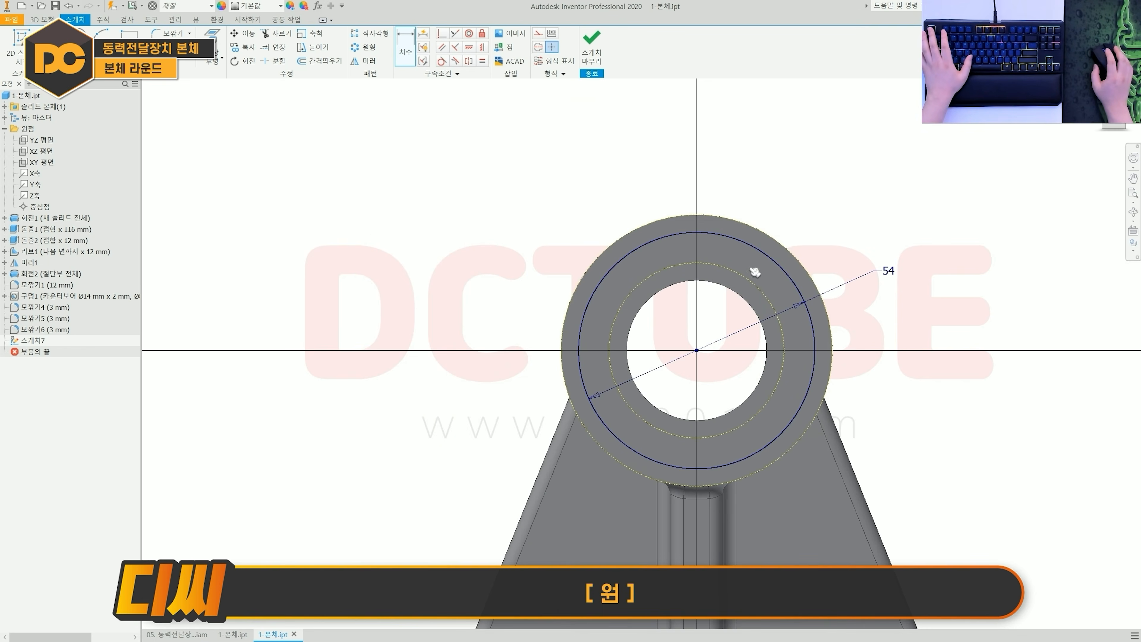
{"action": "scroll", "coordinate": [730, 224], "scroll_direction": "up", "scroll_amount": 3}
{"action": "left_click", "coordinate": [76, 45]}
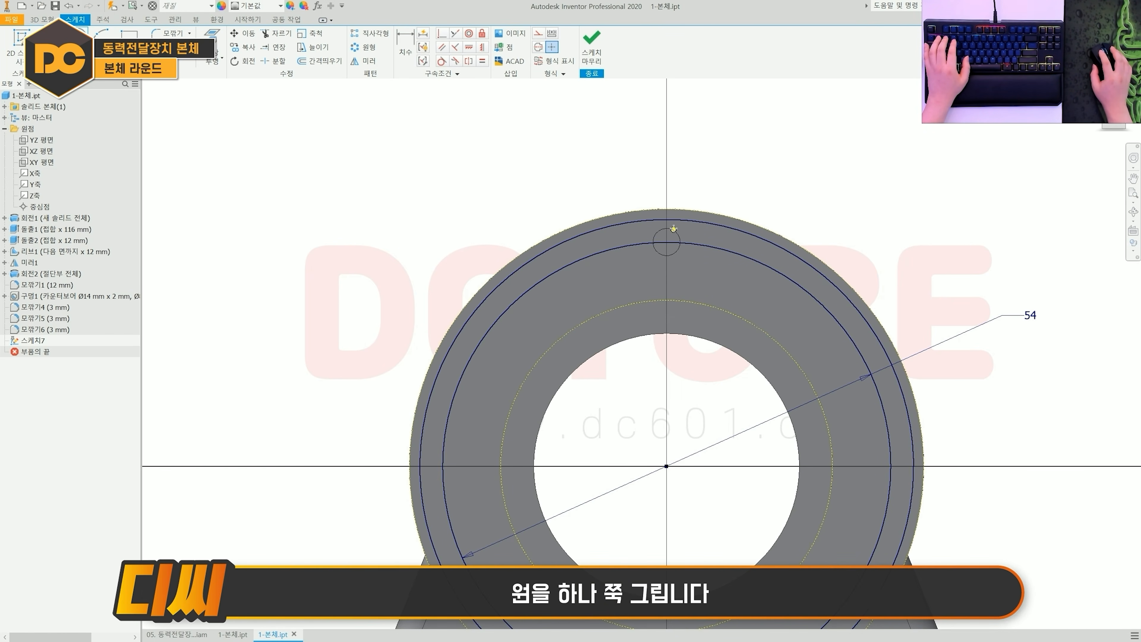
{"action": "left_click", "coordinate": [688, 191]}
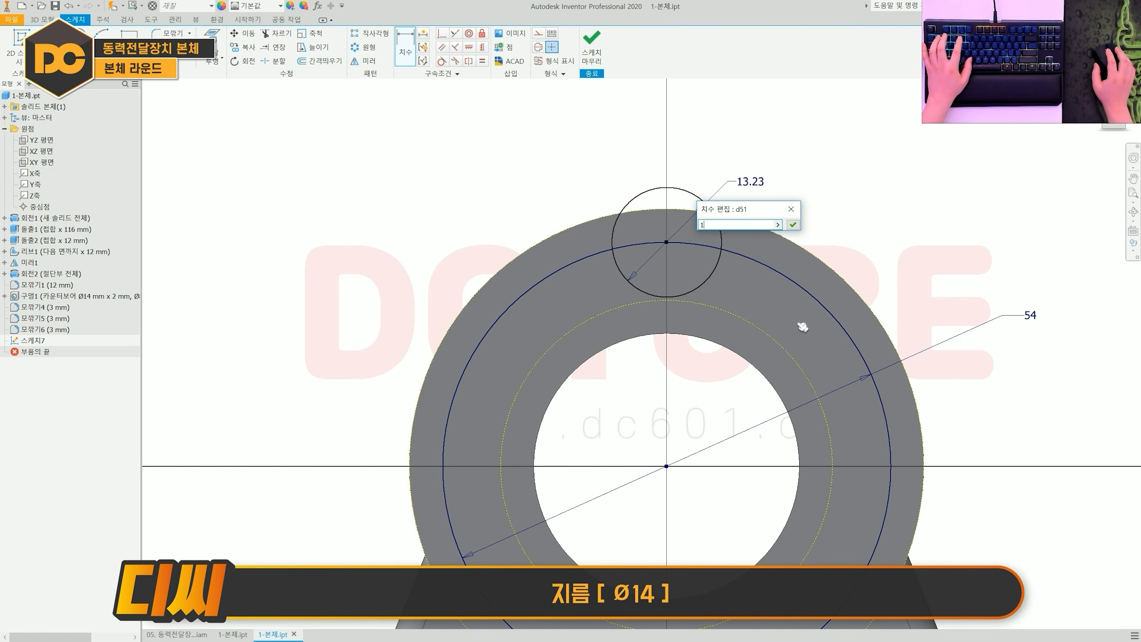
{"action": "key", "text": "Return"}
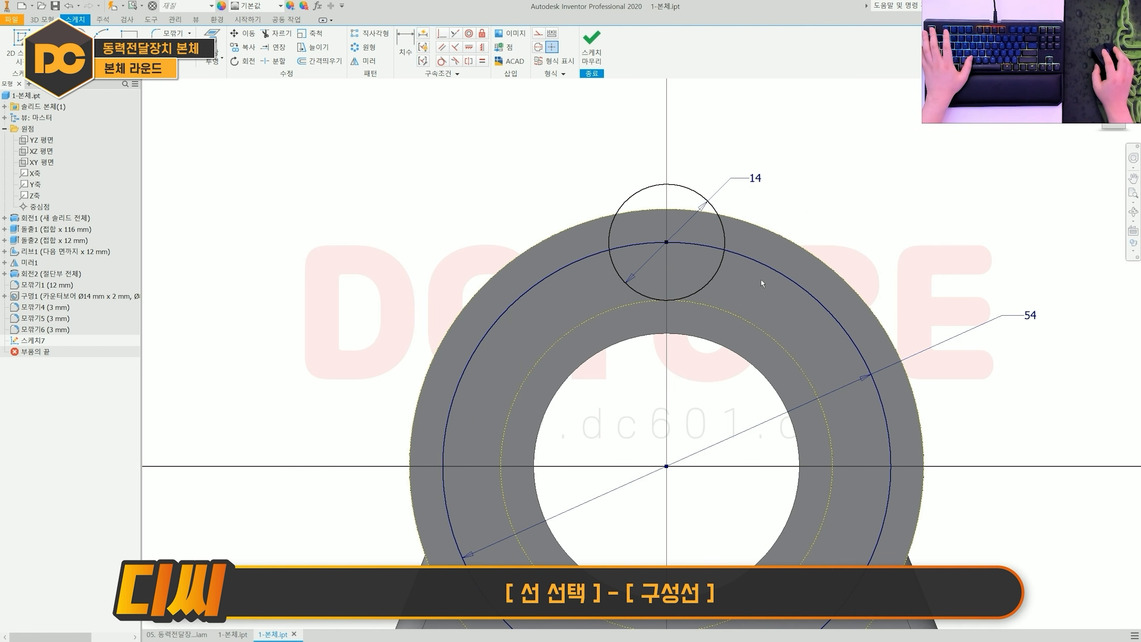
- Convert the 54 mm circle in the front face sketch to construction geometry
{"action": "left_click", "coordinate": [770, 264]}
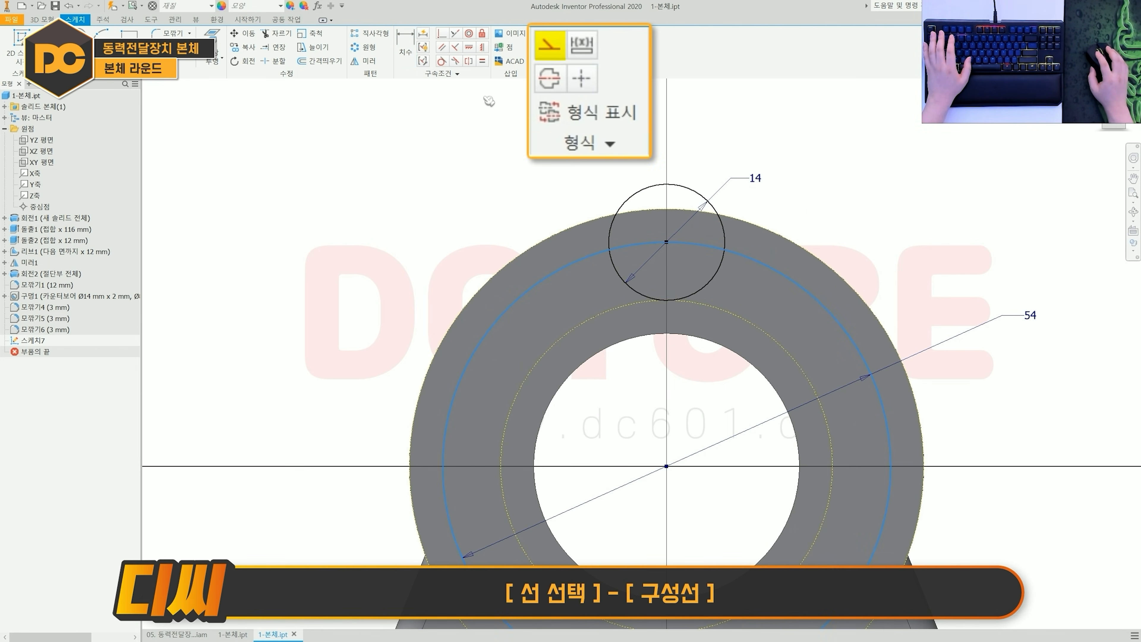
{"action": "left_click", "coordinate": [538, 33]}
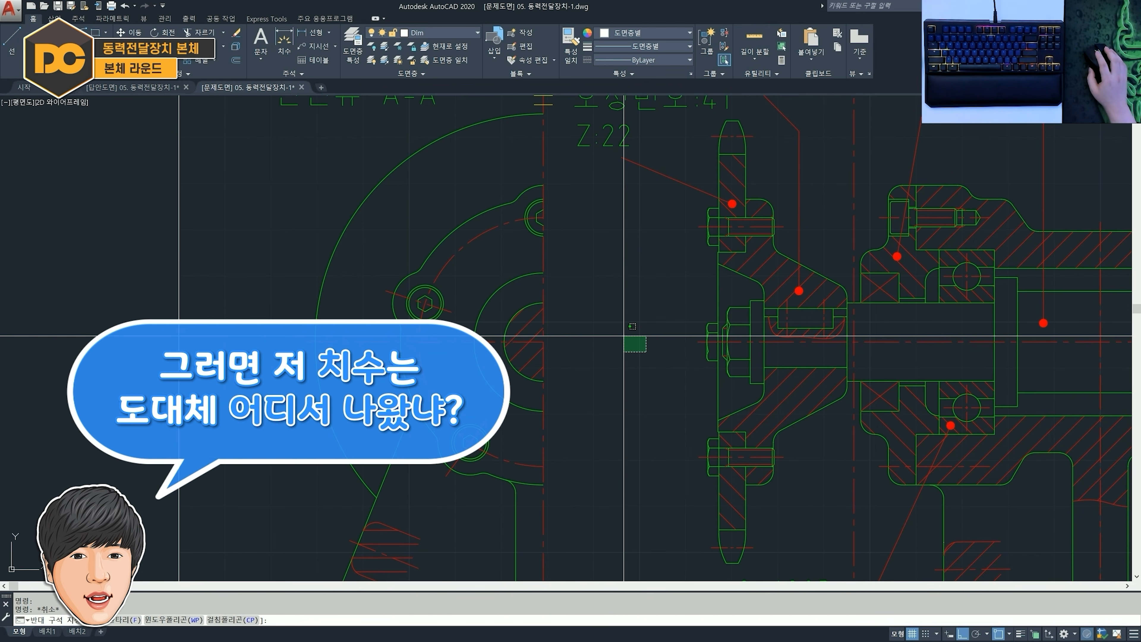
- Switch to the AutoCAD assembly drawing and dimension the diameter of the bolt-centre arc in the circular view
{"action": "middle_click_drag", "start_coordinate": [624, 335], "coordinate": [550, 352]}
{"action": "left_click", "coordinate": [514, 286]}
{"action": "left_click", "coordinate": [867, 234]}
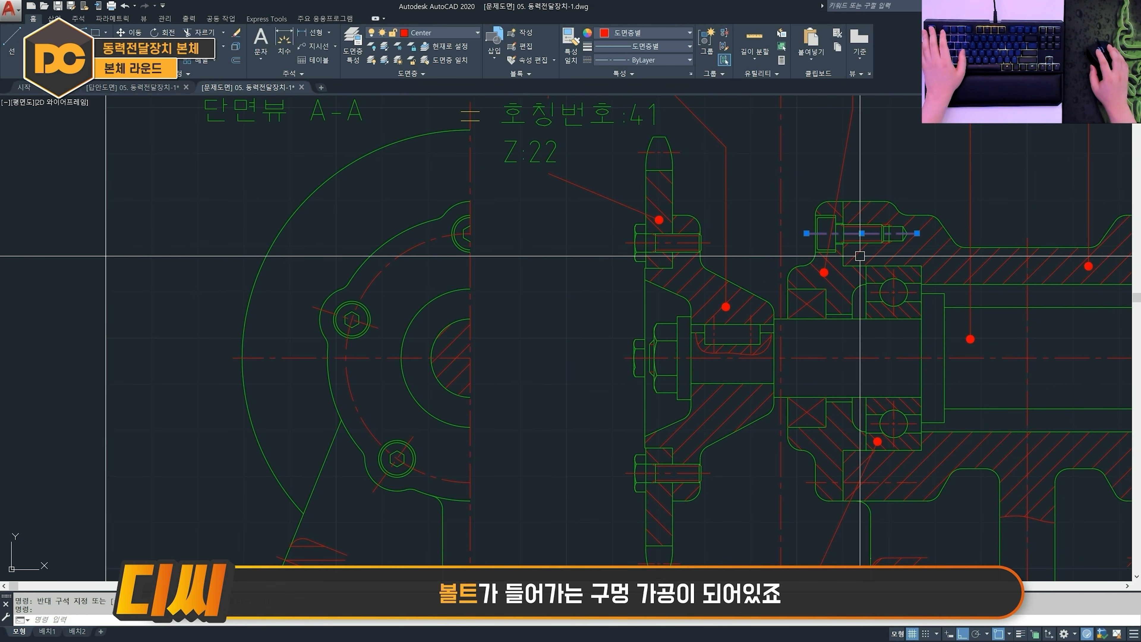
{"action": "key", "text": "Escape"}
{"action": "type", "text": "dra"}
{"action": "key", "text": "Return"}
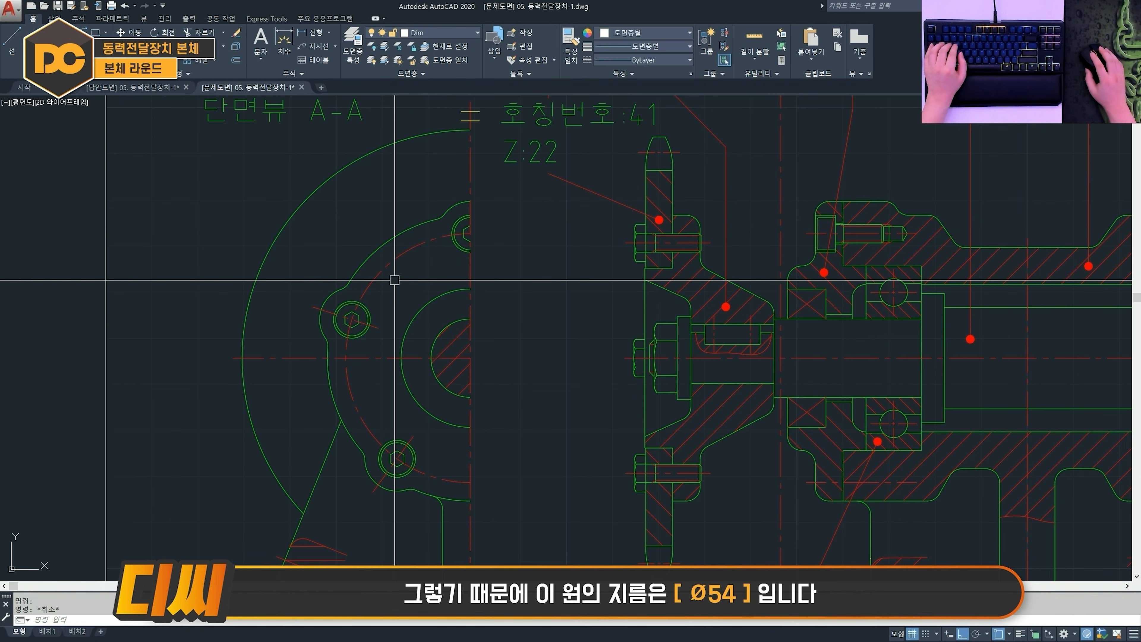
{"action": "left_click", "coordinate": [398, 263]}
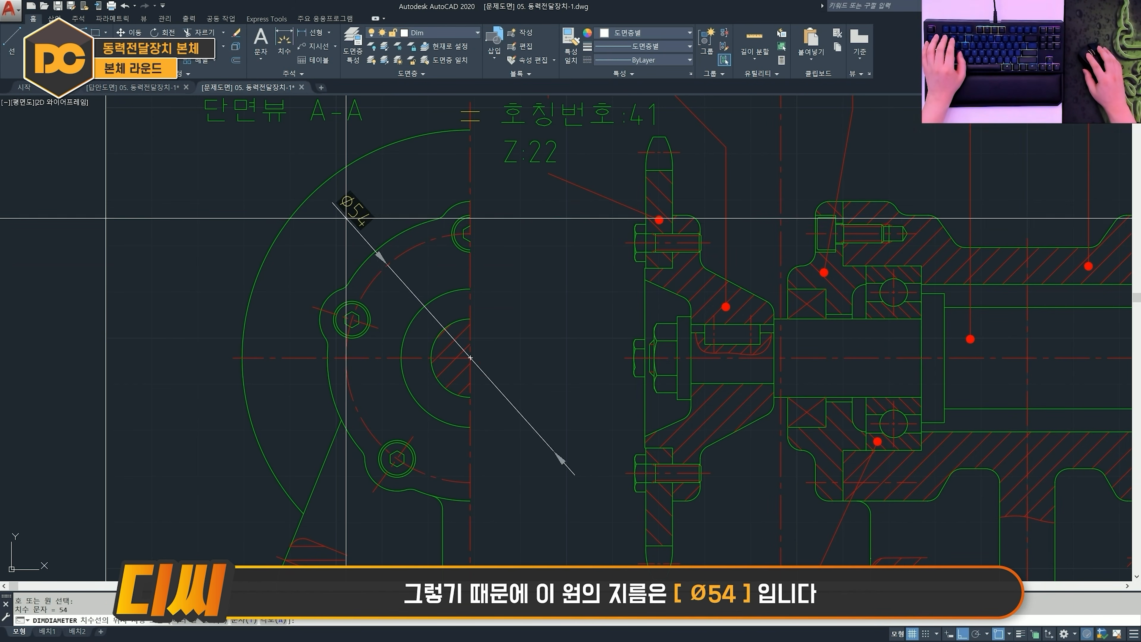
{"action": "scroll", "coordinate": [408, 293], "scroll_direction": "up", "scroll_amount": 1}
{"action": "scroll", "coordinate": [409, 290], "scroll_direction": "up", "scroll_amount": 1}
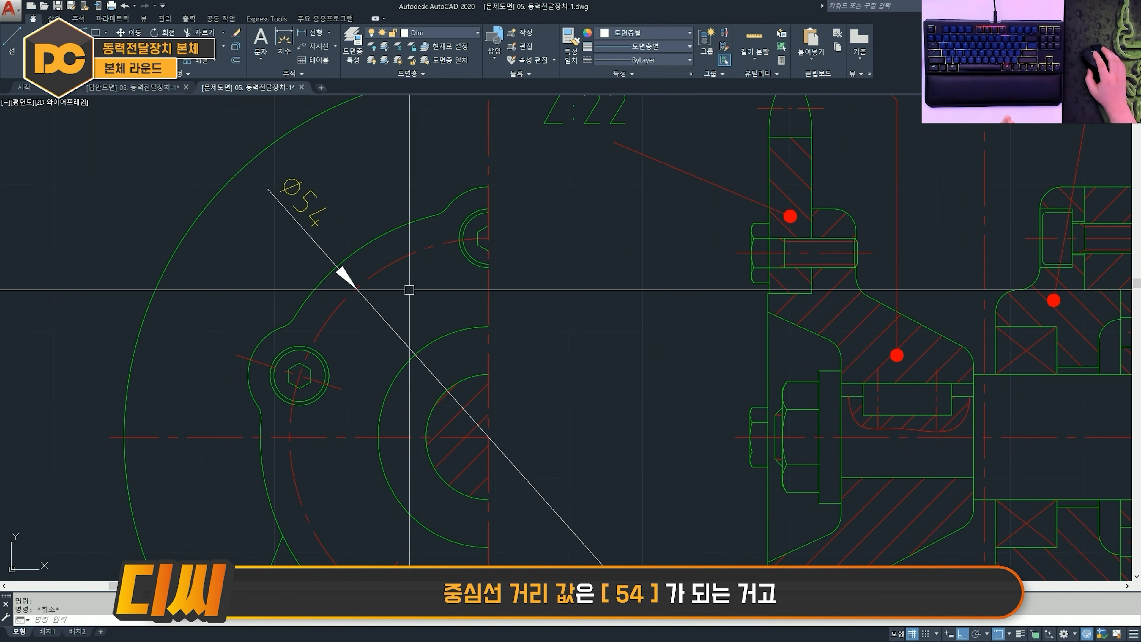
- Dimension the vertical distance from the uppermost bolt's centre to the crest of the surrounding boss outline
{"action": "left_click", "coordinate": [393, 262]}
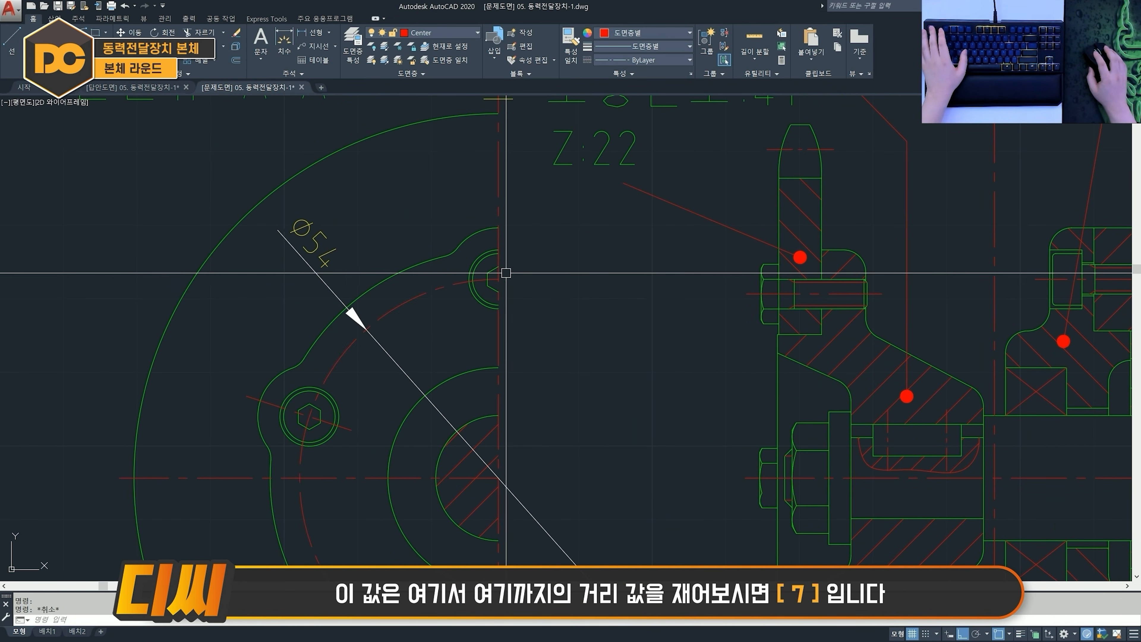
{"action": "type", "text": "dli"}
{"action": "key", "text": "Return"}
{"action": "left_click", "coordinate": [498, 279]}
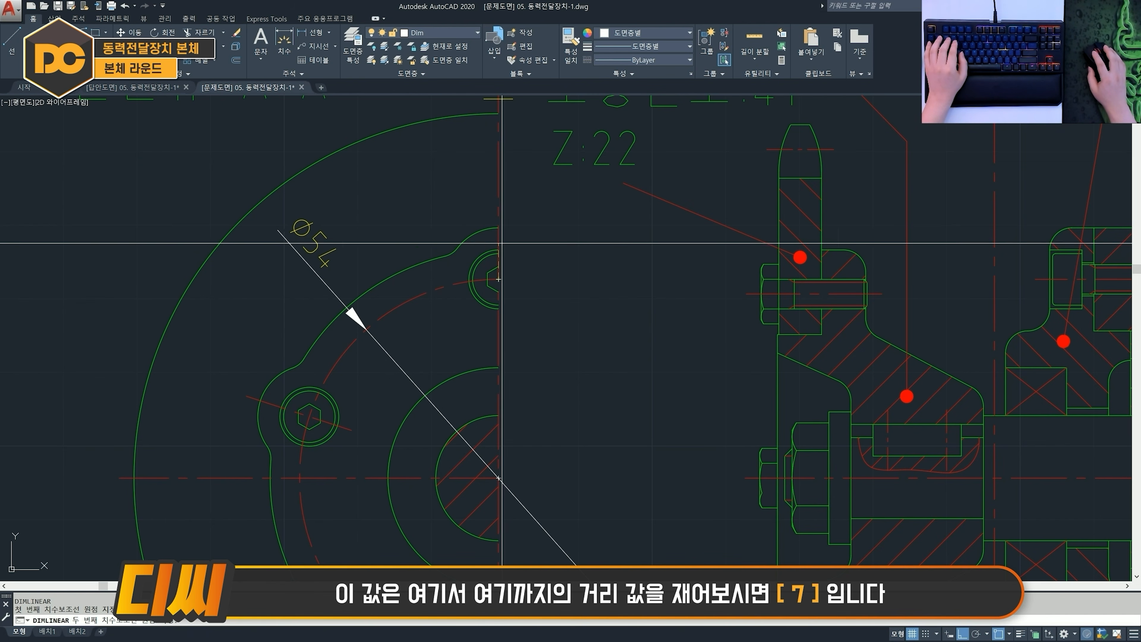
{"action": "left_click", "coordinate": [499, 227]}
{"action": "left_click", "coordinate": [586, 225]}
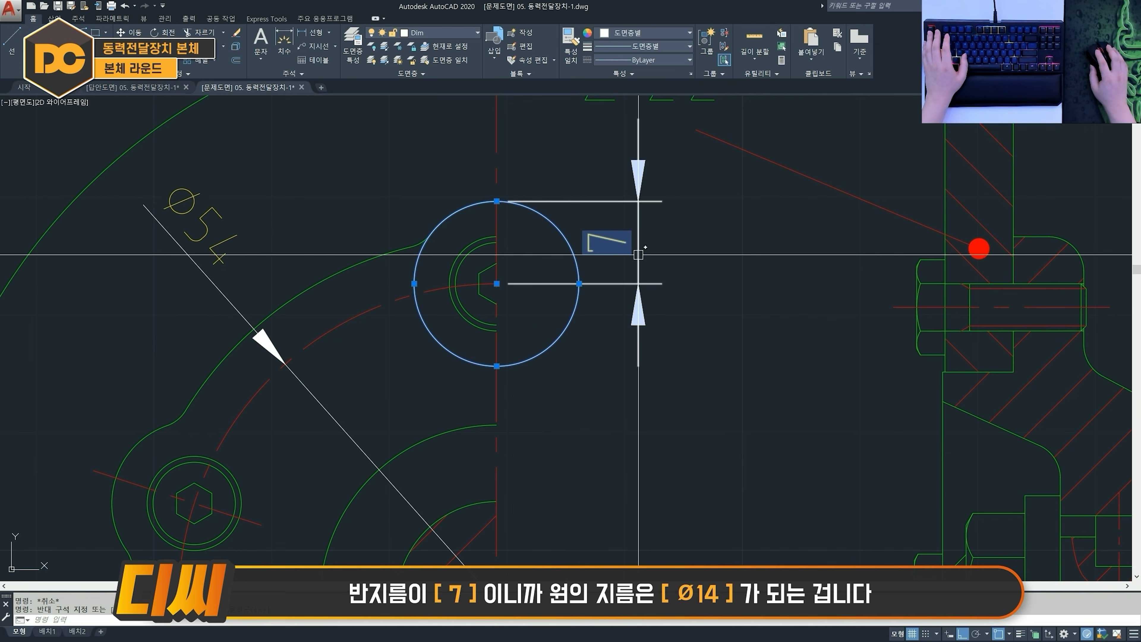
{"action": "key", "text": "Escape"}
{"action": "scroll", "coordinate": [544, 319], "scroll_direction": "down", "scroll_amount": 2}
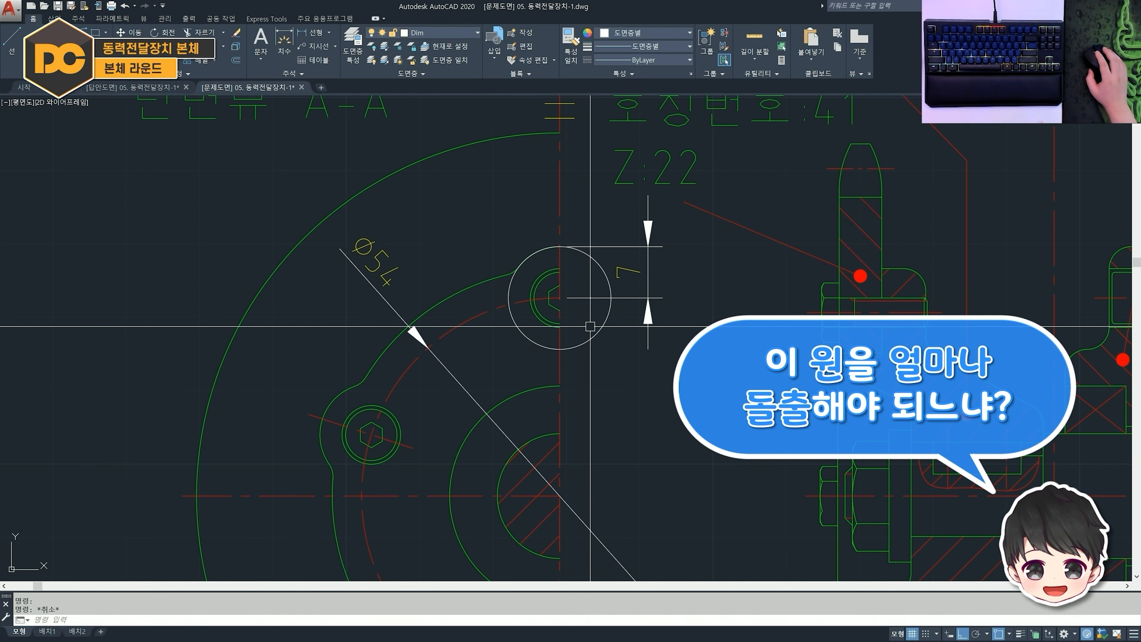
- Dimension the boss's horizontal length in the section view, from the cover's contact face to the end of its flat outline
{"action": "scroll", "coordinate": [590, 326], "scroll_direction": "down", "scroll_amount": 2}
{"action": "middle_click_drag", "start_coordinate": [590, 326], "coordinate": [383, 331]}
{"action": "scroll", "coordinate": [716, 303], "scroll_direction": "up", "scroll_amount": 2}
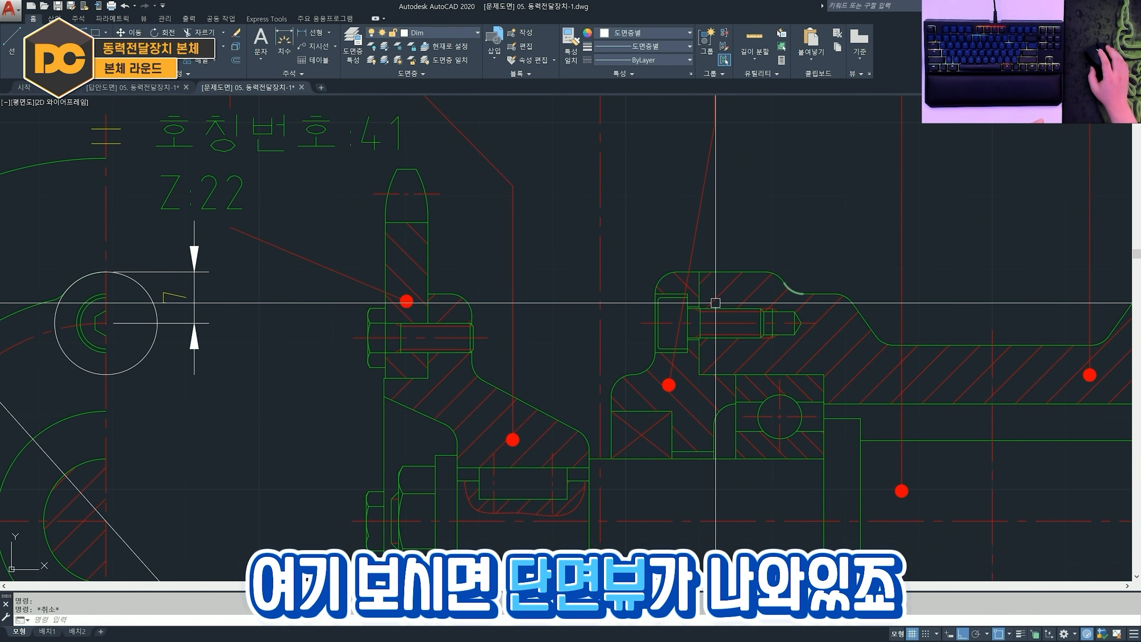
{"action": "middle_click_drag", "start_coordinate": [809, 281], "coordinate": [687, 300]}
{"action": "type", "text": "dli"}
{"action": "key", "text": "space"}
{"action": "left_click", "coordinate": [576, 291]}
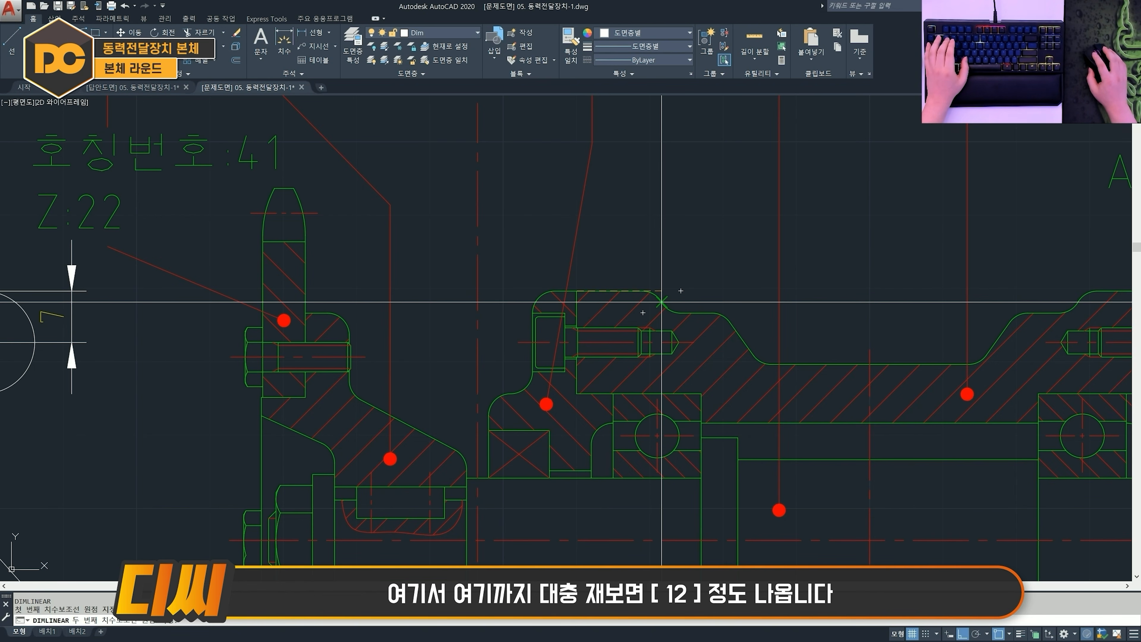
{"action": "left_click", "coordinate": [661, 301]}
{"action": "left_click", "coordinate": [620, 224]}
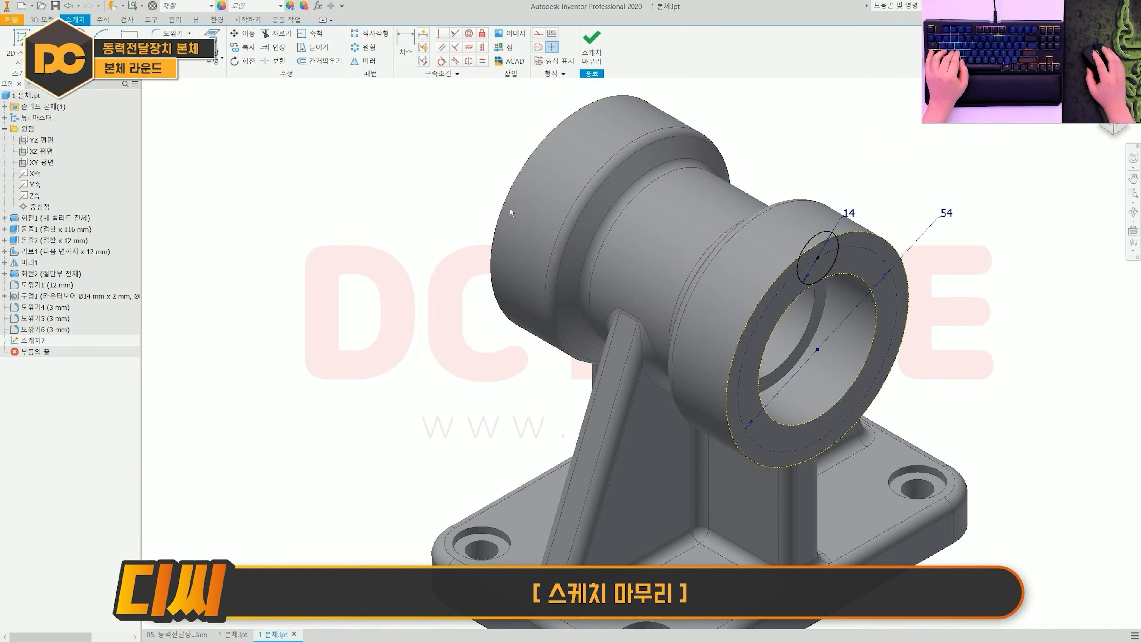
- Return to Inventor, finish the sketch and extrude the 14 mm circle 12 mm back along the housing as a join
{"action": "scroll", "coordinate": [737, 224], "scroll_direction": "up", "scroll_amount": 3}
{"action": "key", "text": "e"}
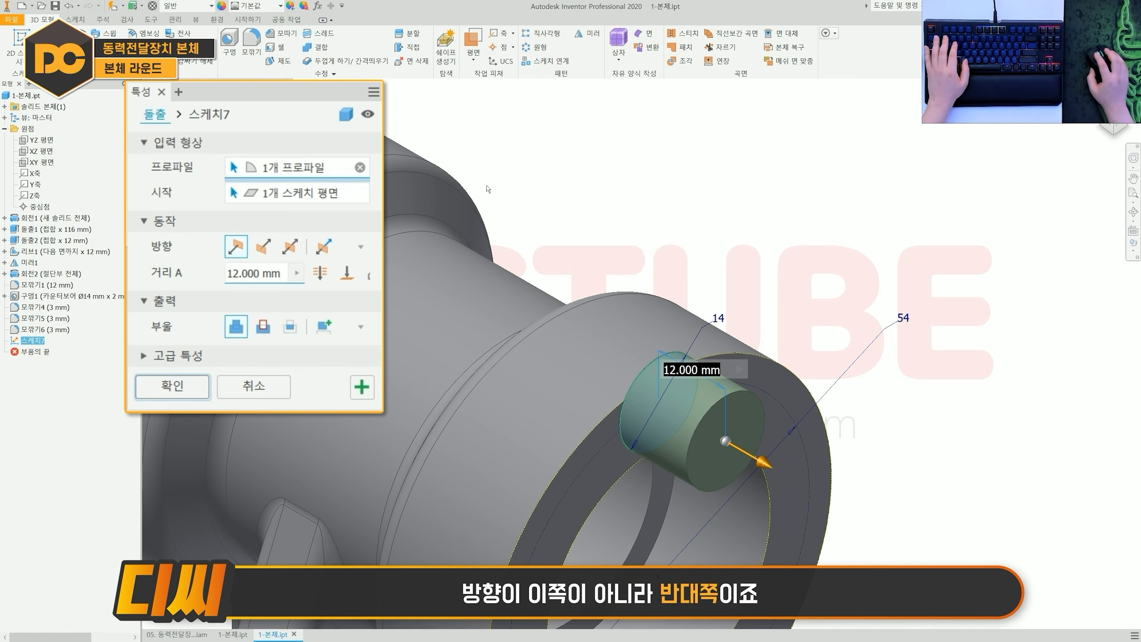
{"action": "left_click", "coordinate": [264, 247]}
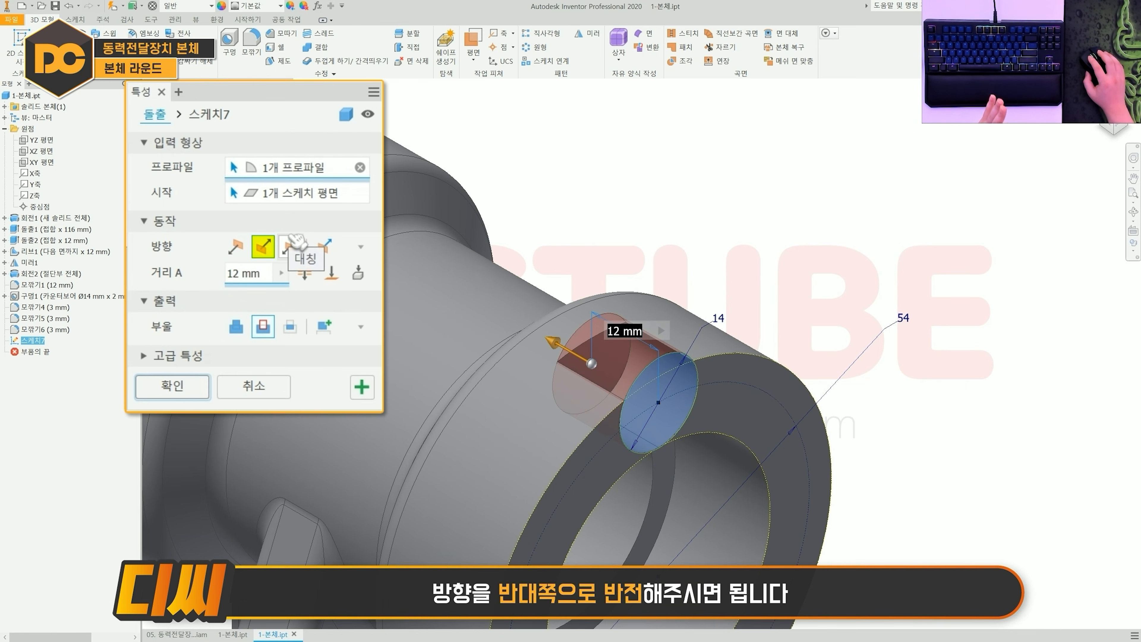
{"action": "left_click", "coordinate": [235, 326]}
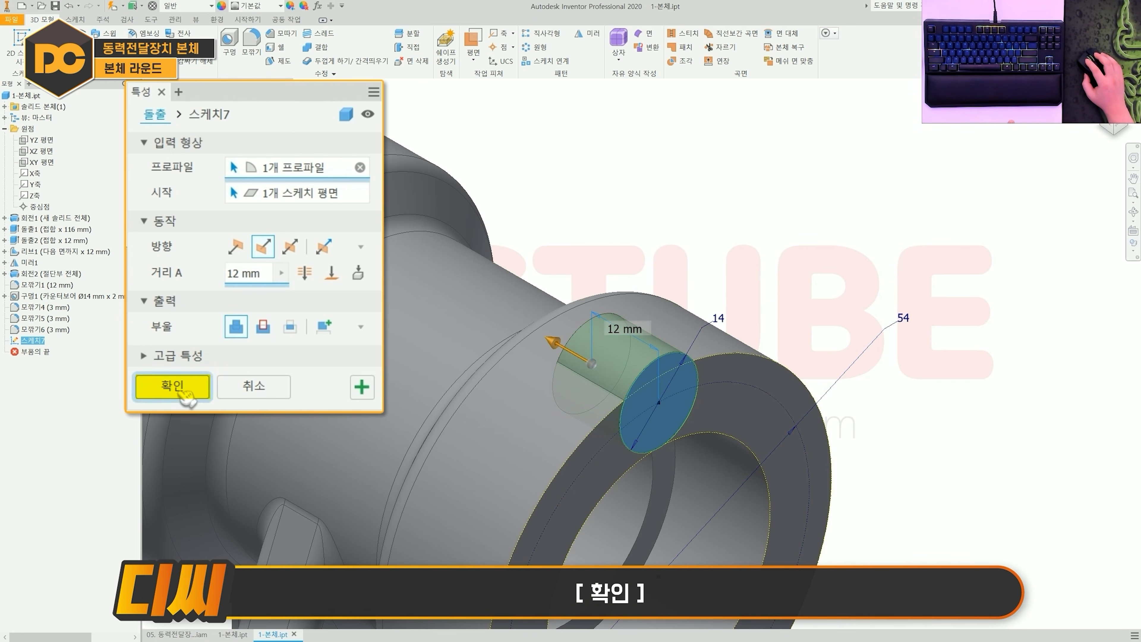
{"action": "left_click", "coordinate": [173, 386]}
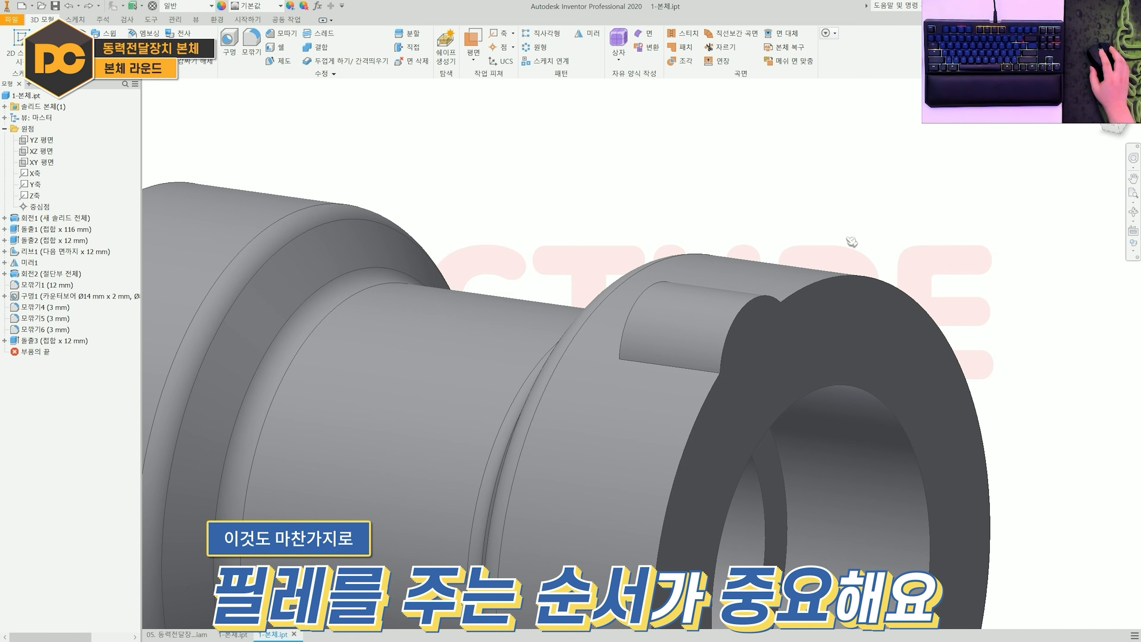
- Try to fillet the small boss's two side edges and curved end edge together with a 3 mm radius, and undo it
{"action": "key", "text": "f"}
{"action": "left_click", "coordinate": [684, 363]}
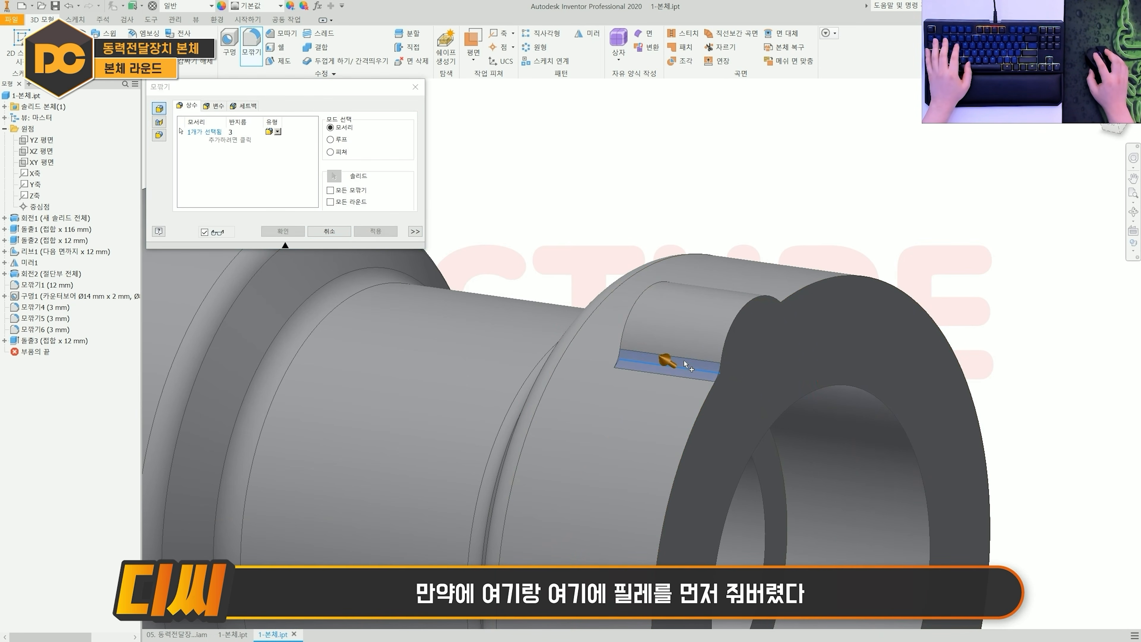
{"action": "middle_click_drag", "start_coordinate": [684, 360], "coordinate": [720, 324], "text": "shift"}
{"action": "left_click", "coordinate": [703, 354]}
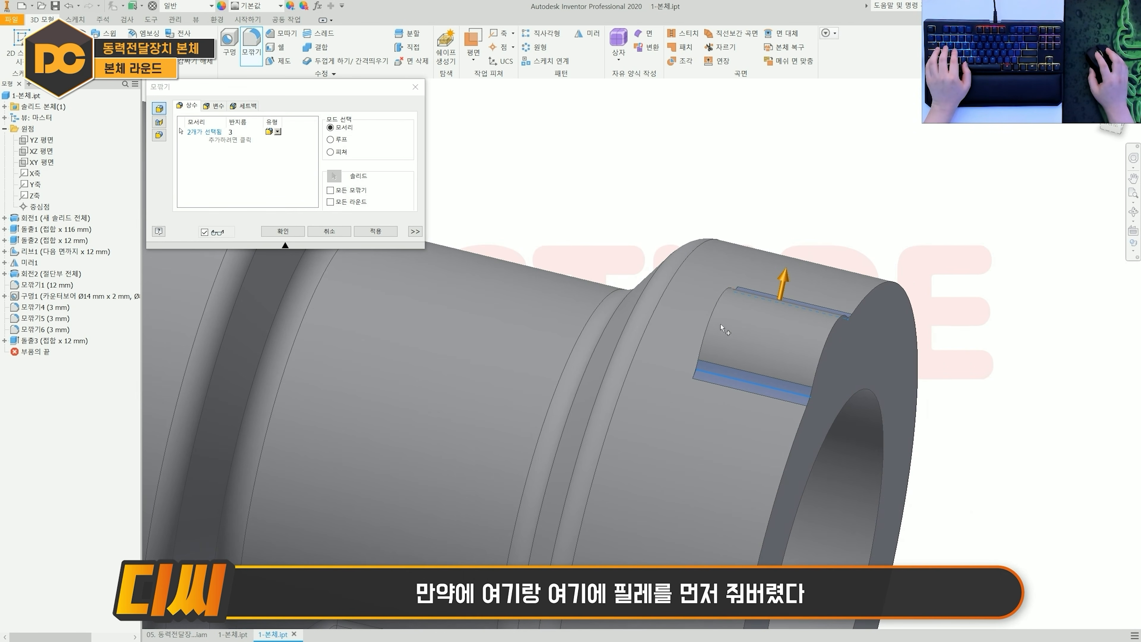
{"action": "left_click", "coordinate": [718, 331]}
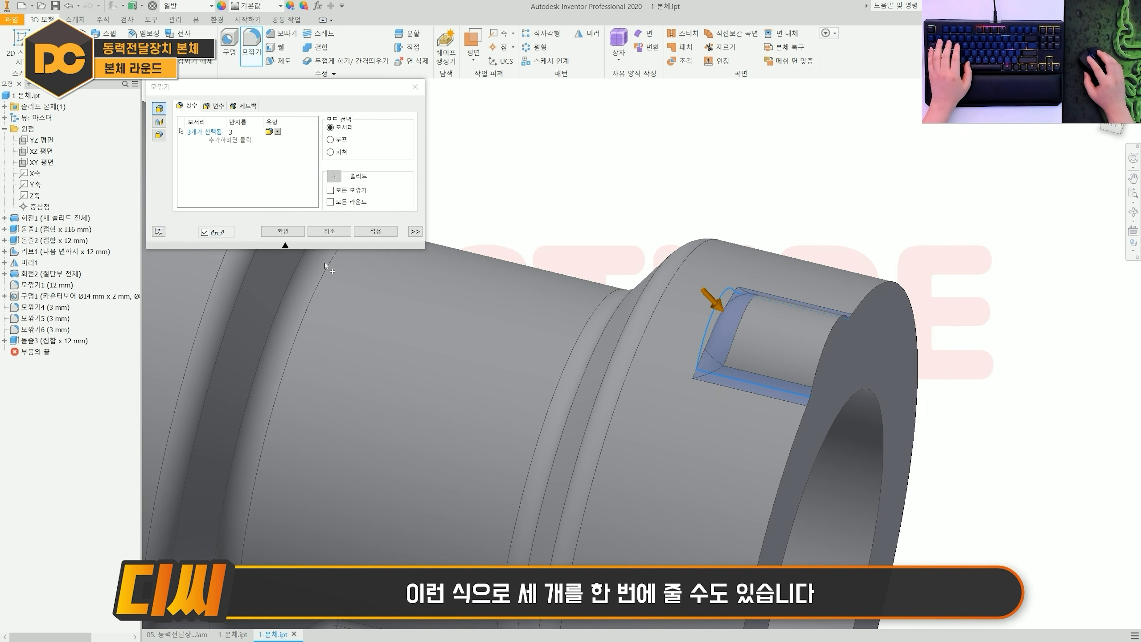
{"action": "left_click", "coordinate": [282, 231]}
{"action": "middle_click_drag", "start_coordinate": [534, 322], "coordinate": [719, 342], "text": "shift"}
{"action": "scroll", "coordinate": [900, 401], "scroll_direction": "up", "scroll_amount": 3}
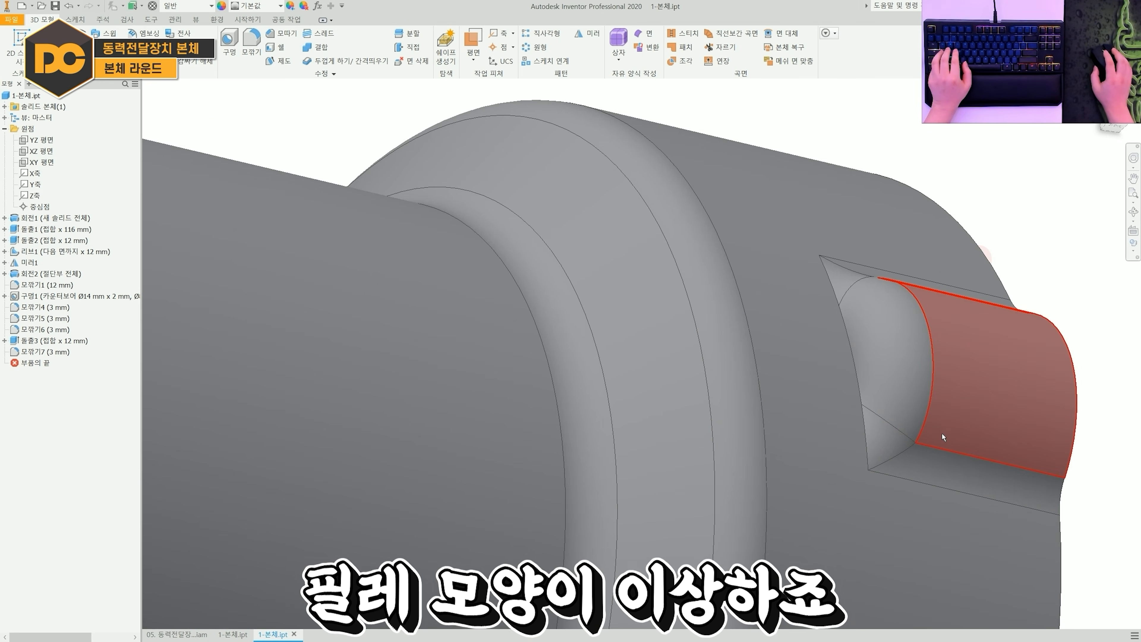
{"action": "scroll", "coordinate": [941, 434], "scroll_direction": "down", "scroll_amount": 3}
{"action": "middle_click_drag", "start_coordinate": [930, 445], "coordinate": [785, 384], "text": "shift"}
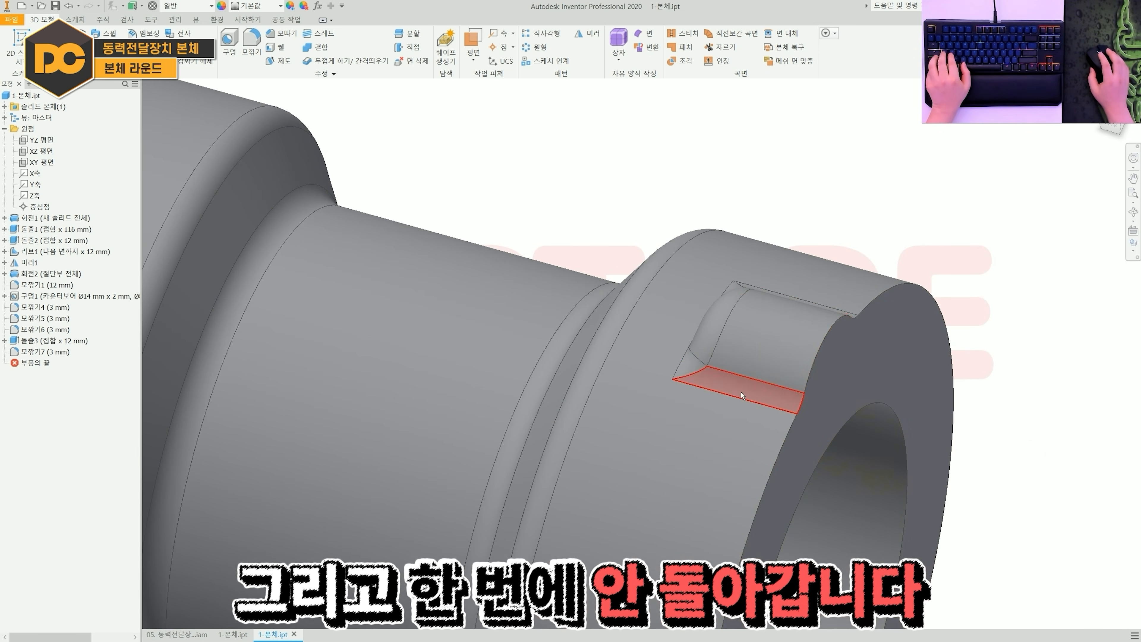
{"action": "key", "text": "ctrl+z"}
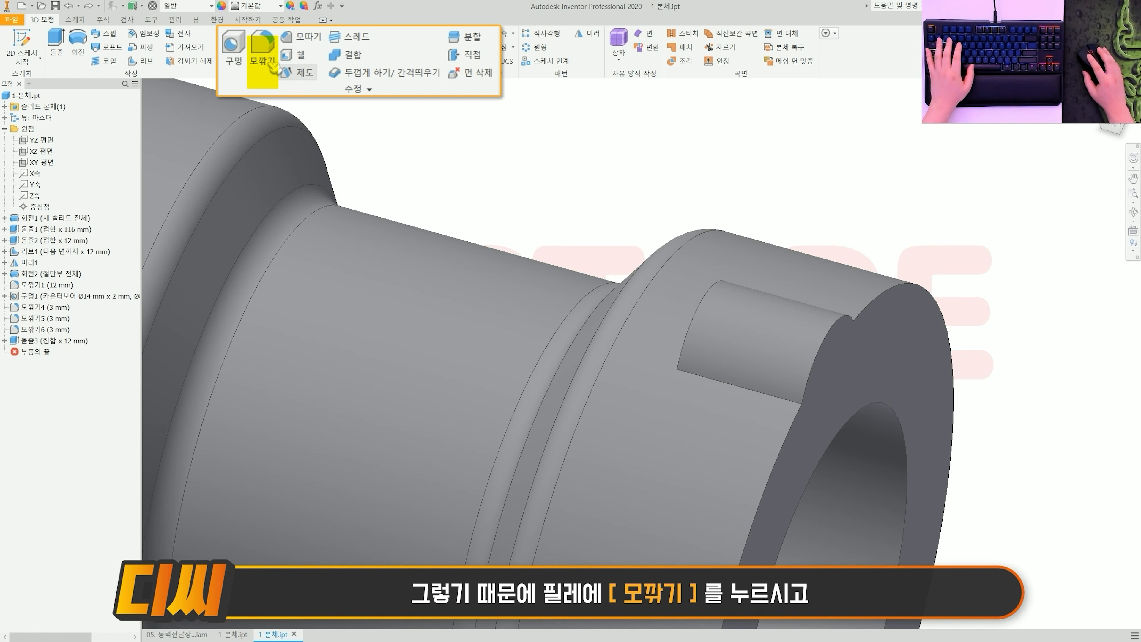
- Fillet only the curved end edge of the small boss with a 3 mm radius
{"action": "left_click", "coordinate": [252, 45]}
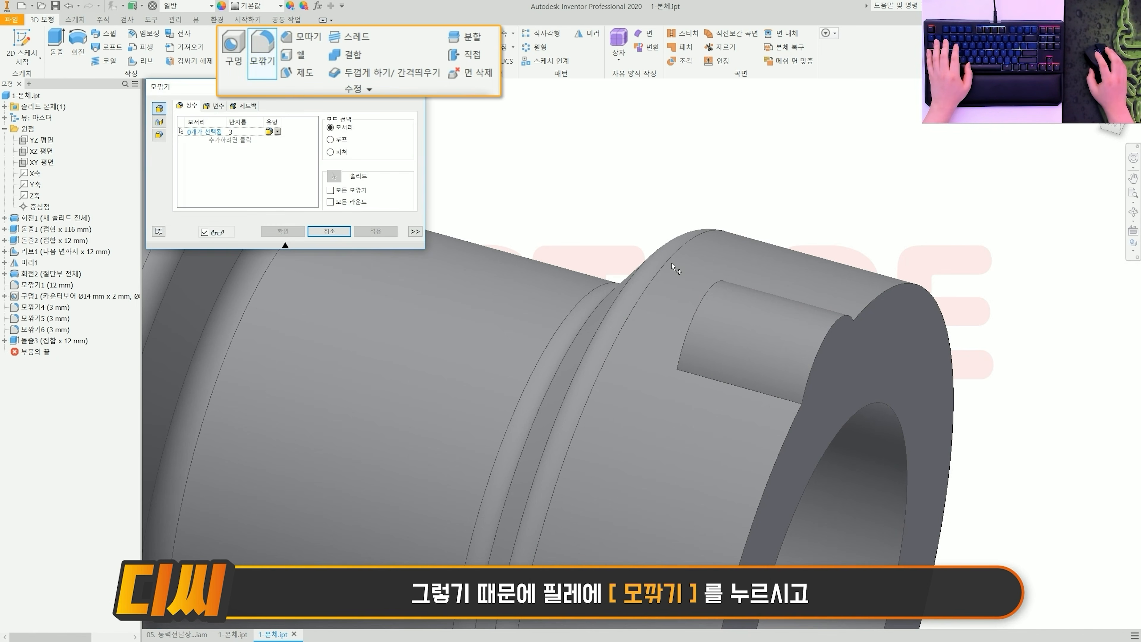
{"action": "left_click", "coordinate": [711, 291]}
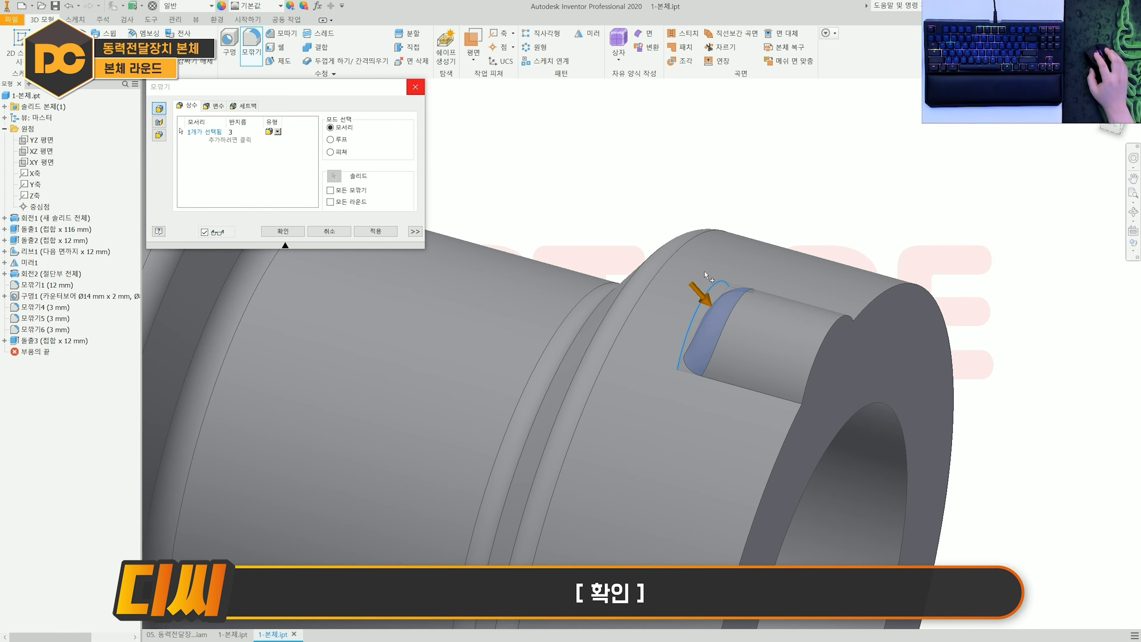
{"action": "left_click", "coordinate": [288, 233]}
- Fillet the continuous outline where the small boss meets the cylindrical housing with a 3 mm radius
{"action": "scroll", "coordinate": [690, 356], "scroll_direction": "down", "scroll_amount": 3}
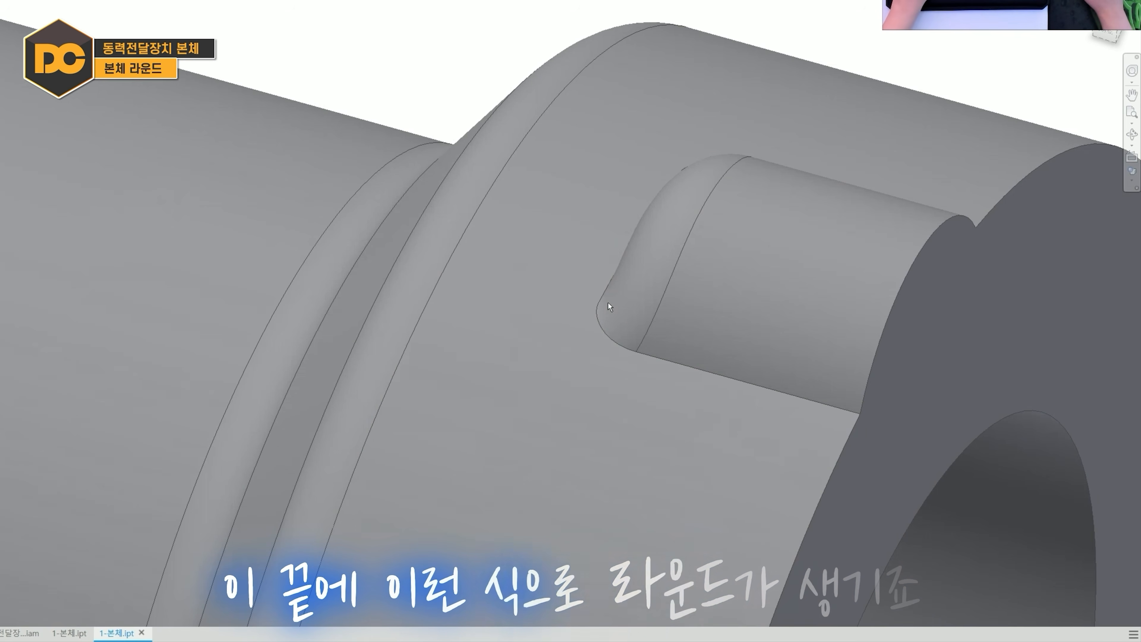
{"action": "middle_click_drag", "start_coordinate": [690, 356], "coordinate": [713, 419], "text": "shift"}
{"action": "scroll", "coordinate": [635, 459], "scroll_direction": "up", "scroll_amount": 5}
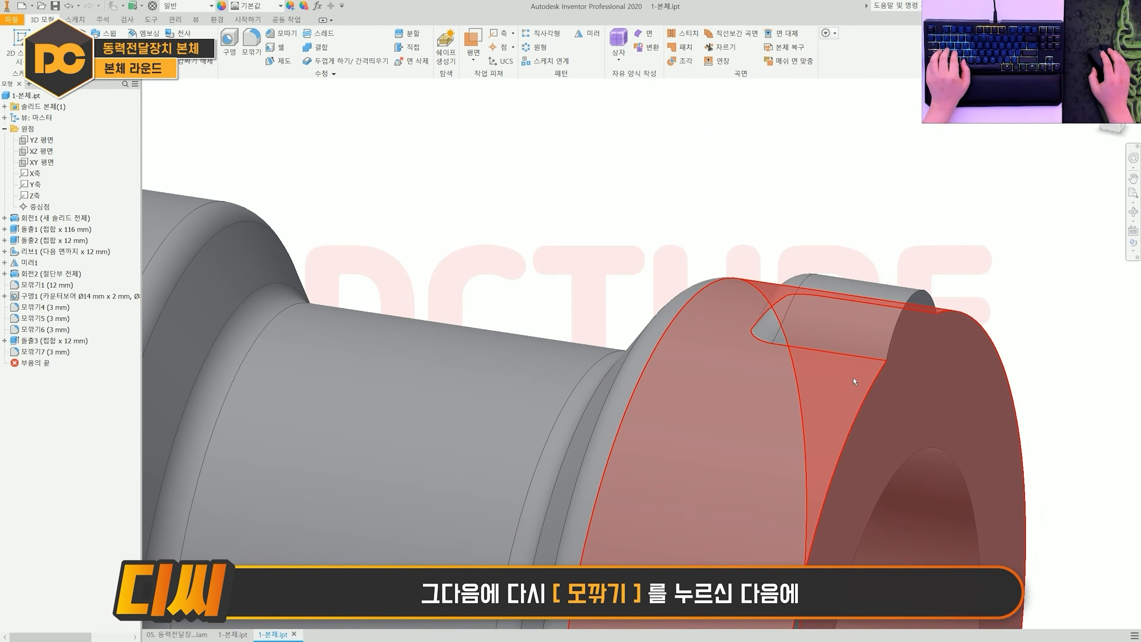
{"action": "middle_click_drag", "start_coordinate": [854, 382], "coordinate": [519, 297], "text": "shift"}
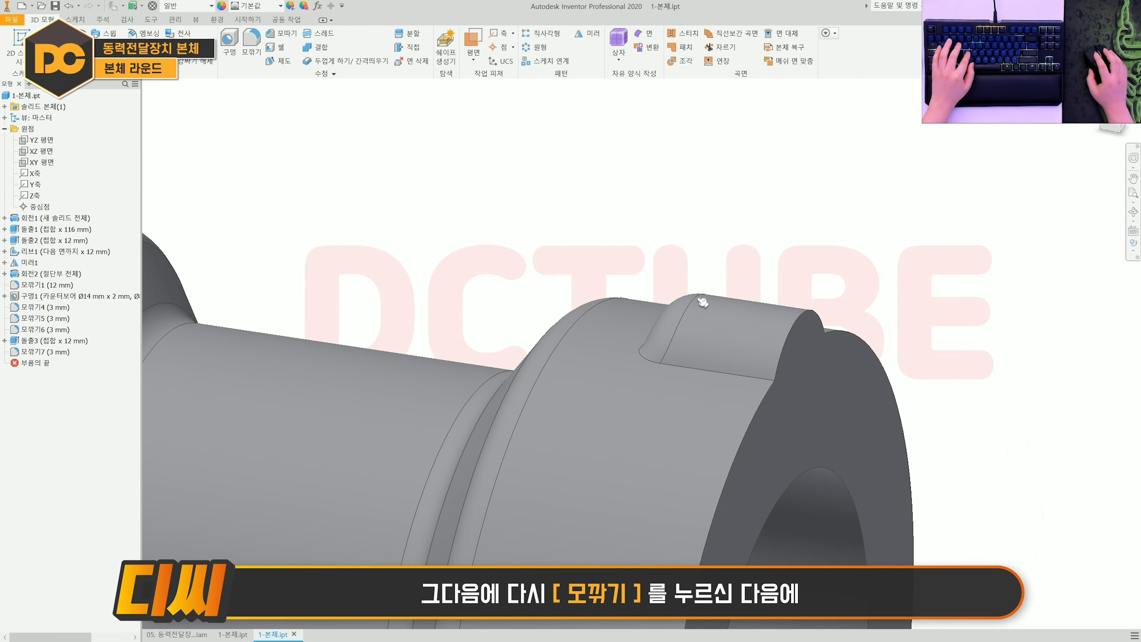
{"action": "key", "text": "f"}
{"action": "left_click", "coordinate": [677, 367]}
{"action": "middle_click_drag", "start_coordinate": [669, 348], "coordinate": [672, 420], "text": "shift"}
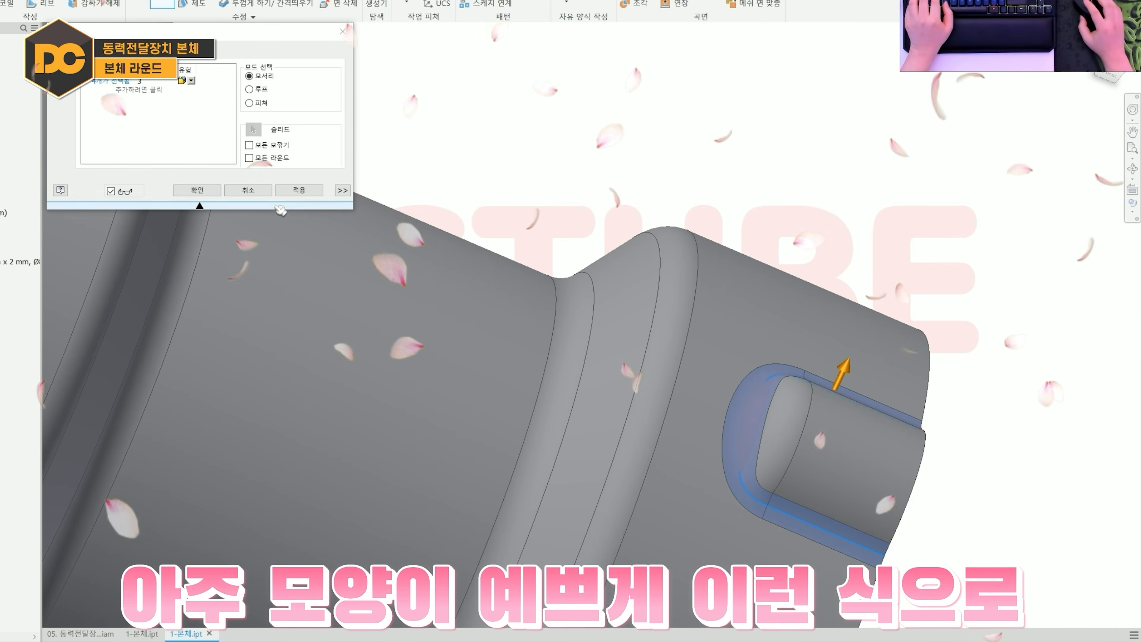
{"action": "left_click", "coordinate": [197, 189]}
- Circular-pattern the small boss extrusion and its two 3 mm fillets around the housing's bore axis, with 5 instances over 360 degrees
{"action": "middle_click_drag", "start_coordinate": [780, 400], "coordinate": [624, 375], "text": "shift"}
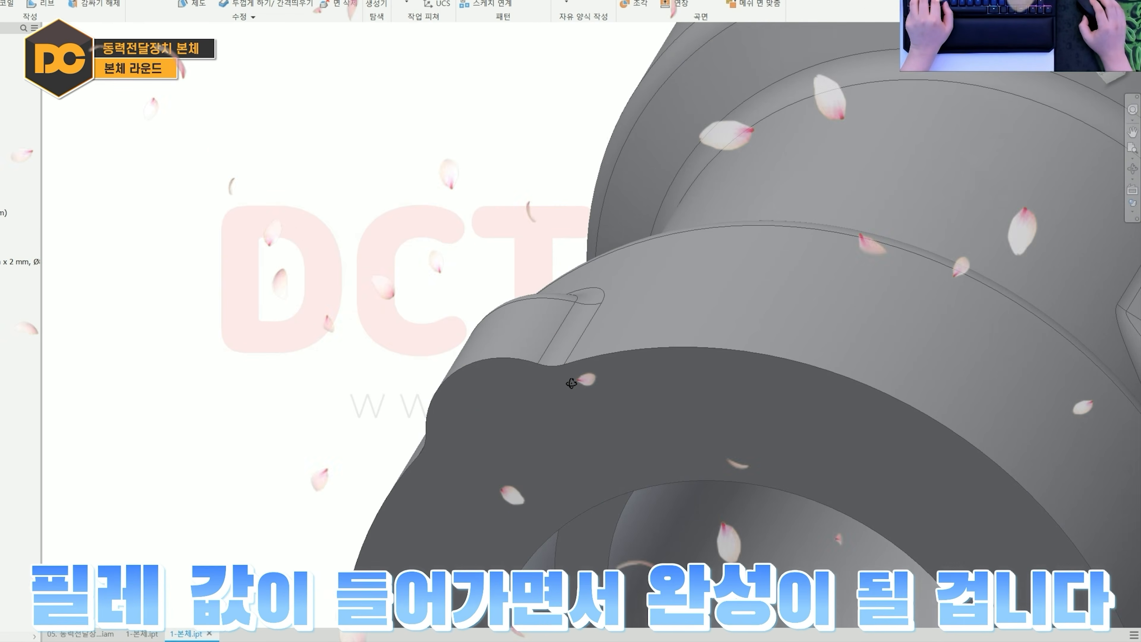
{"action": "middle_click_drag", "start_coordinate": [535, 318], "coordinate": [789, 371], "text": "shift"}
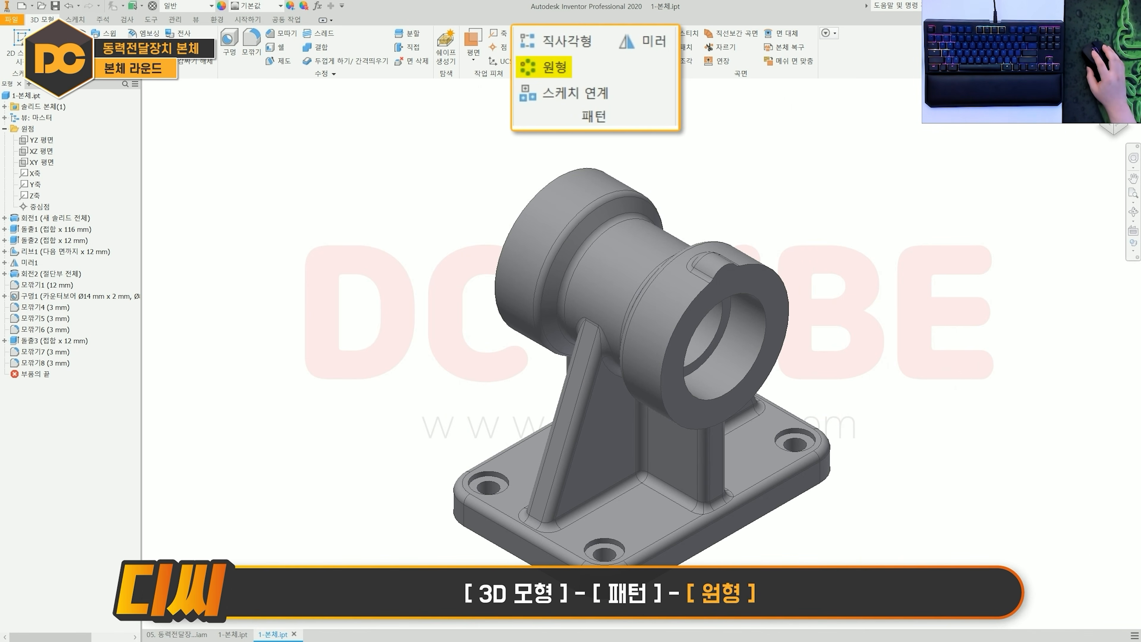
{"action": "left_click", "coordinate": [536, 48]}
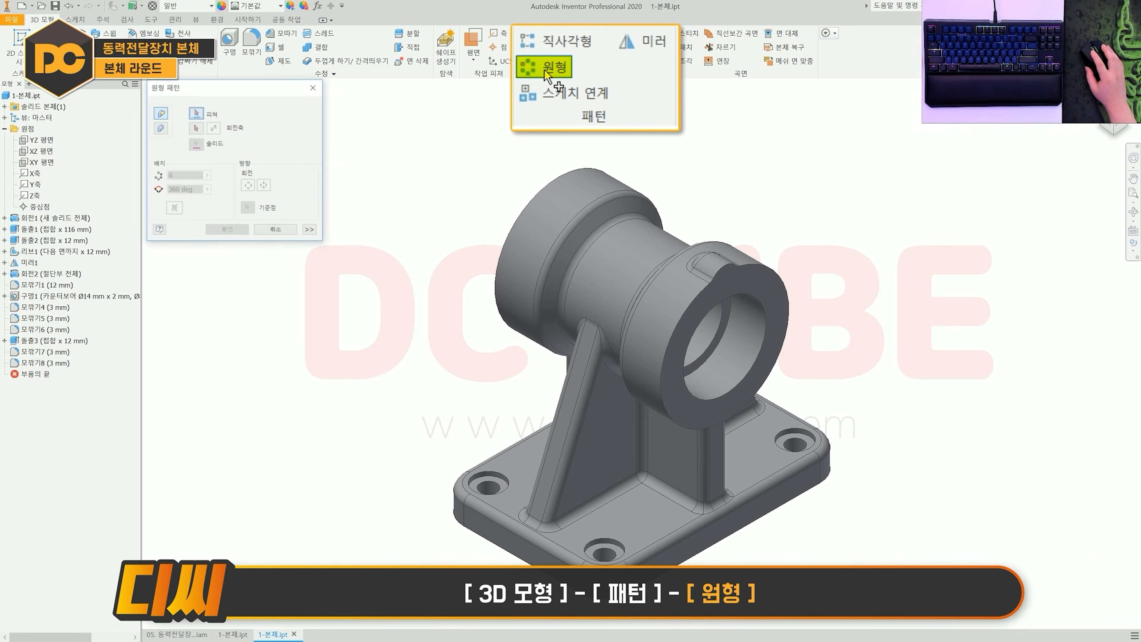
{"action": "left_click_drag", "start_coordinate": [270, 82], "coordinate": [294, 101]}
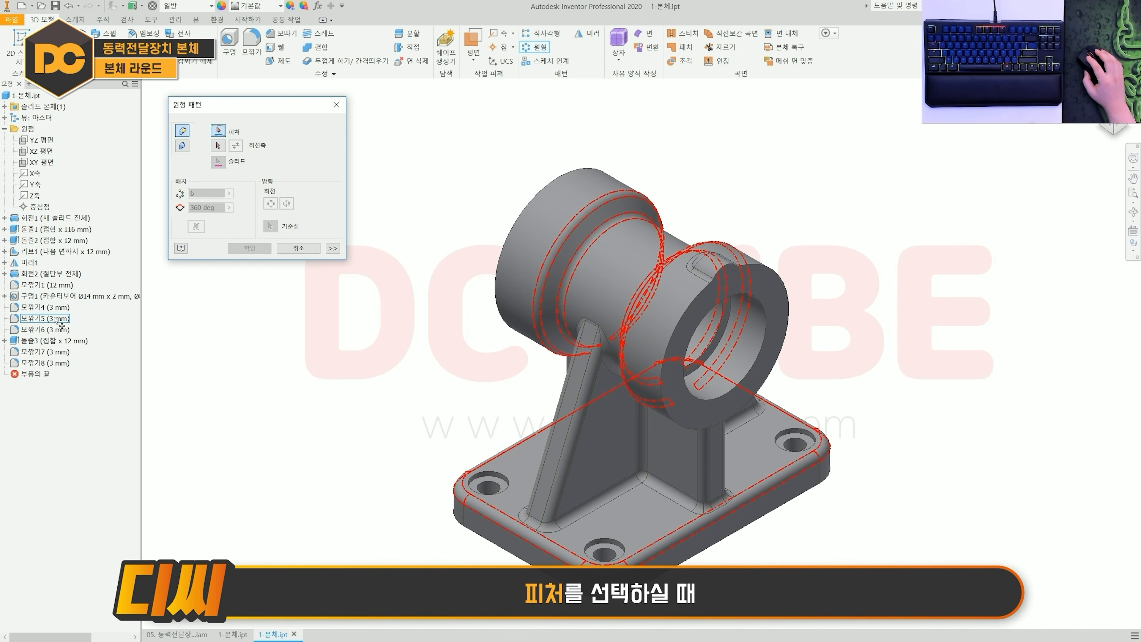
{"action": "left_click", "coordinate": [72, 445]}
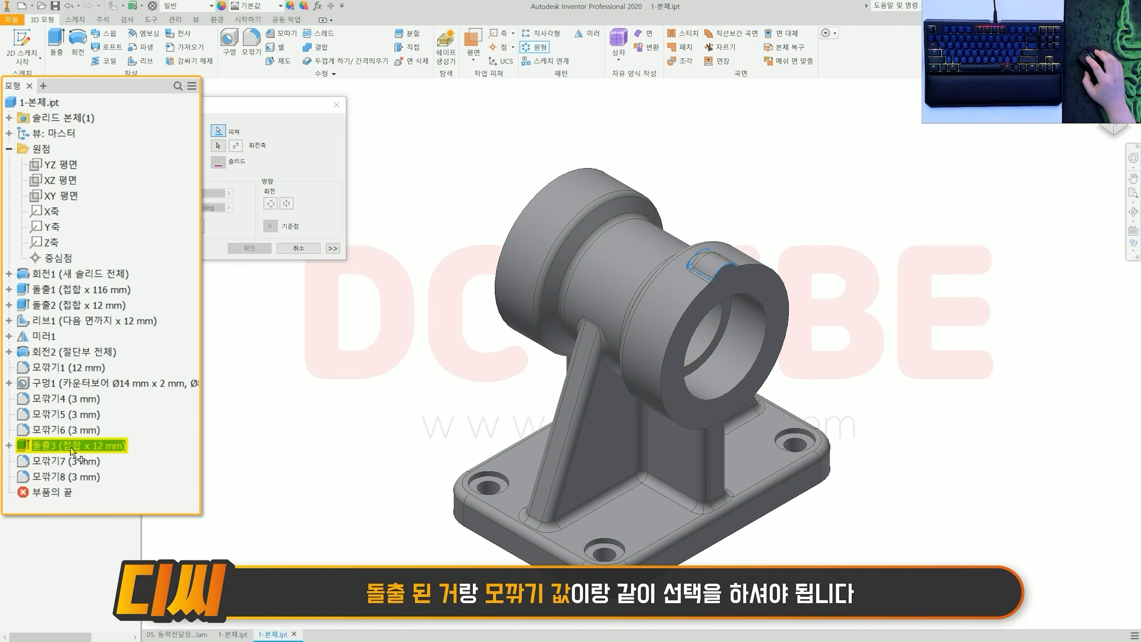
{"action": "left_click", "coordinate": [68, 460]}
{"action": "left_click", "coordinate": [63, 476]}
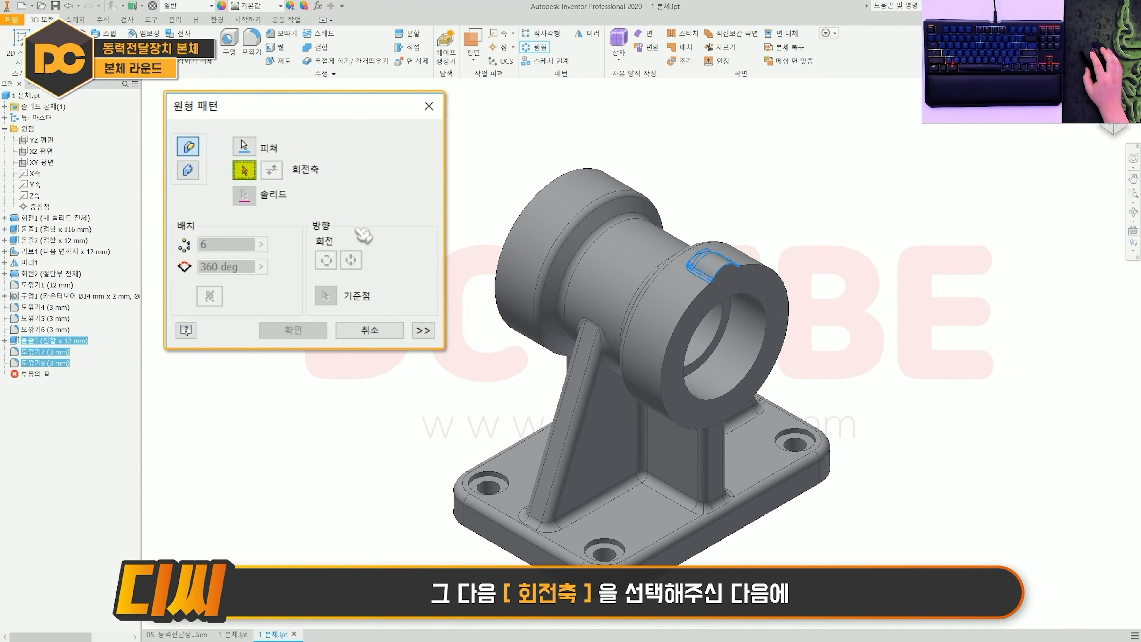
{"action": "middle_click_drag", "start_coordinate": [795, 402], "coordinate": [752, 401]}
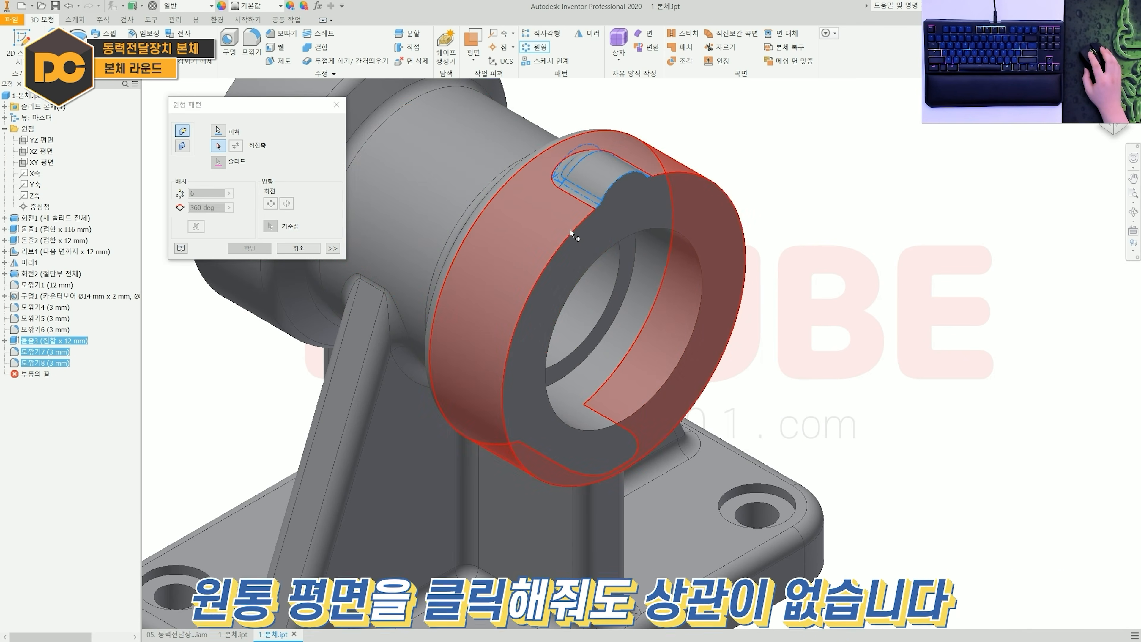
{"action": "left_click", "coordinate": [655, 309]}
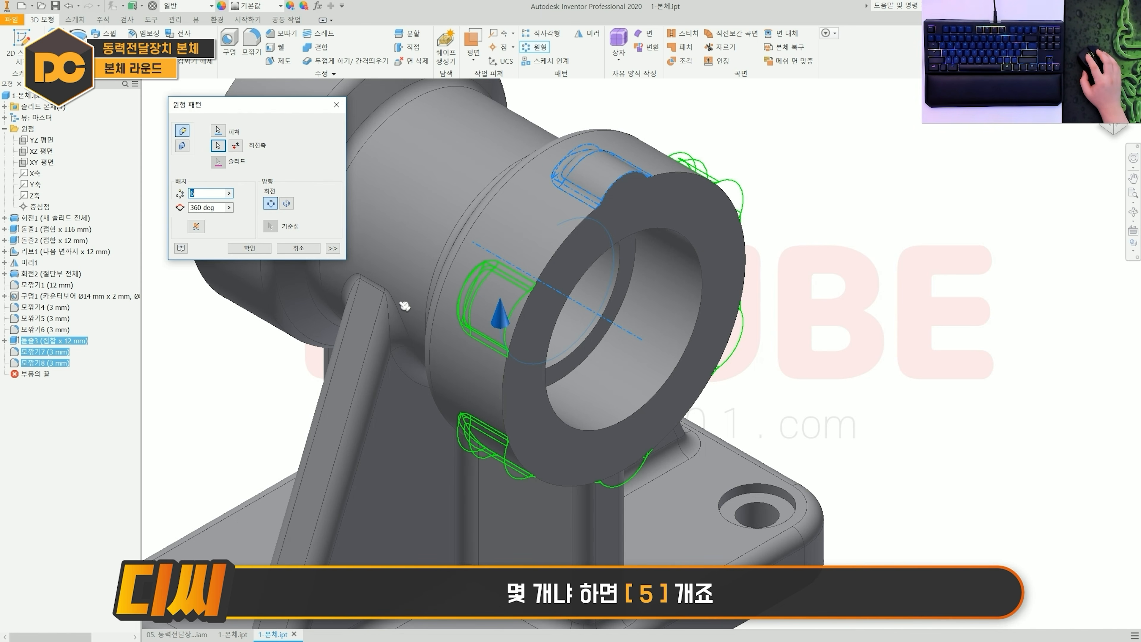
{"action": "type", "text": "5"}
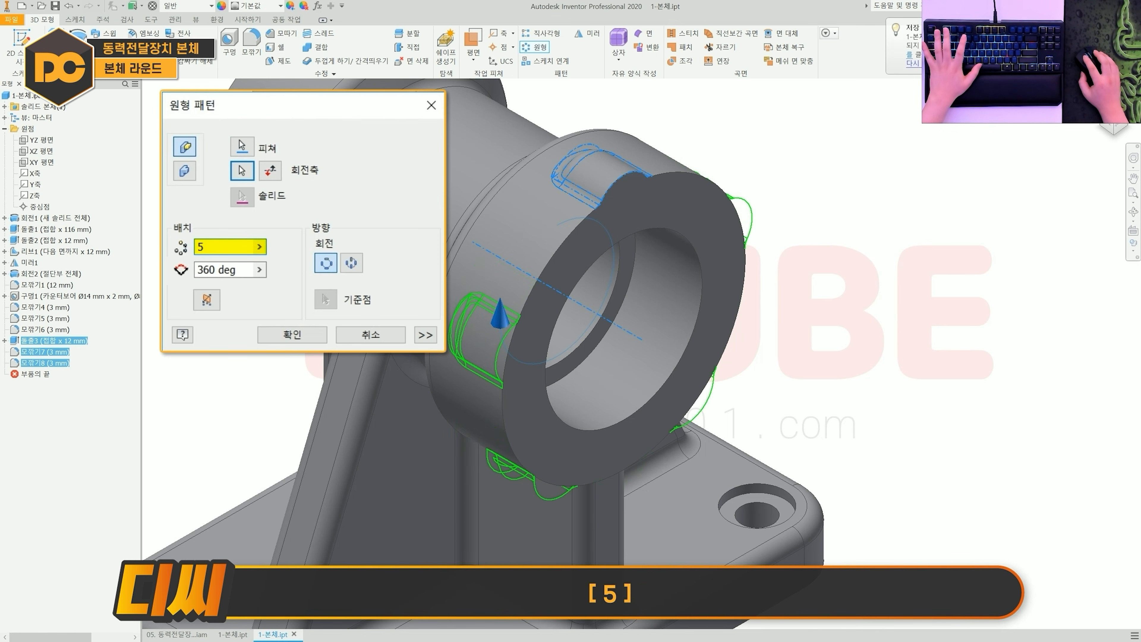
{"action": "key", "text": "Tab"}
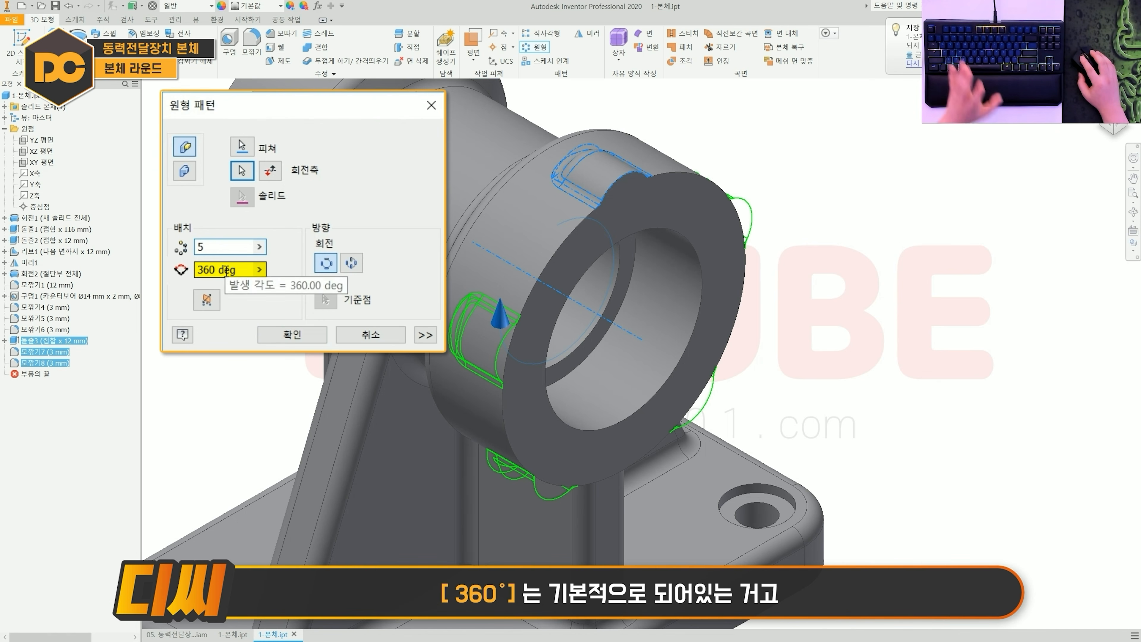
{"action": "left_click", "coordinate": [292, 334]}
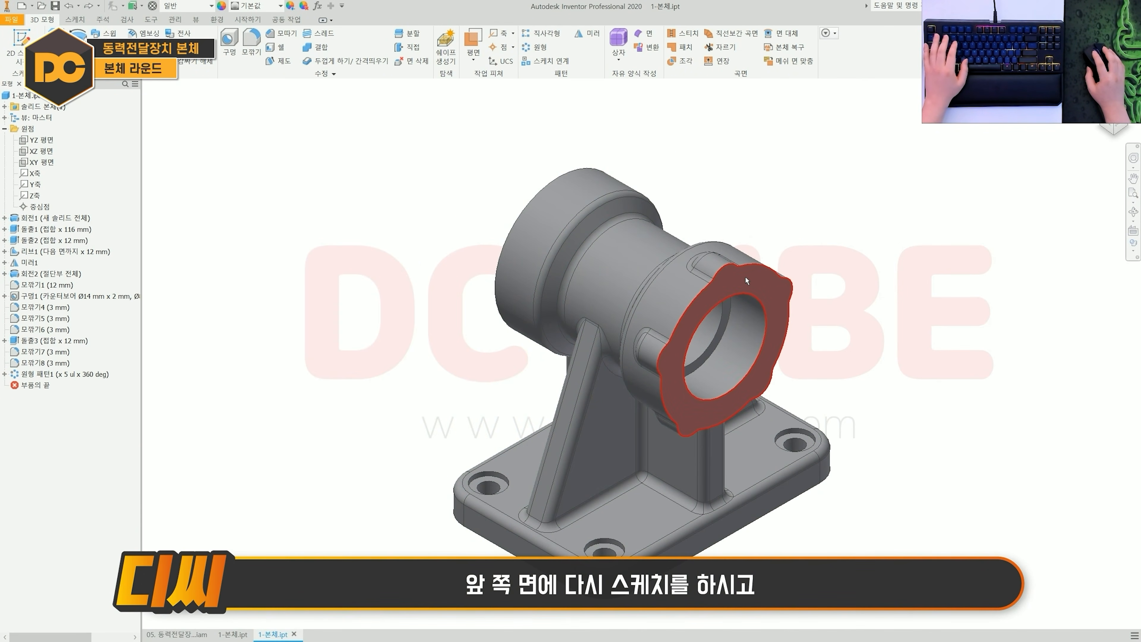
- Create a sketch on the housing's front face to project its geometry, and finish it without drawing anything
{"action": "left_click", "coordinate": [745, 277]}
{"action": "key", "text": "s"}
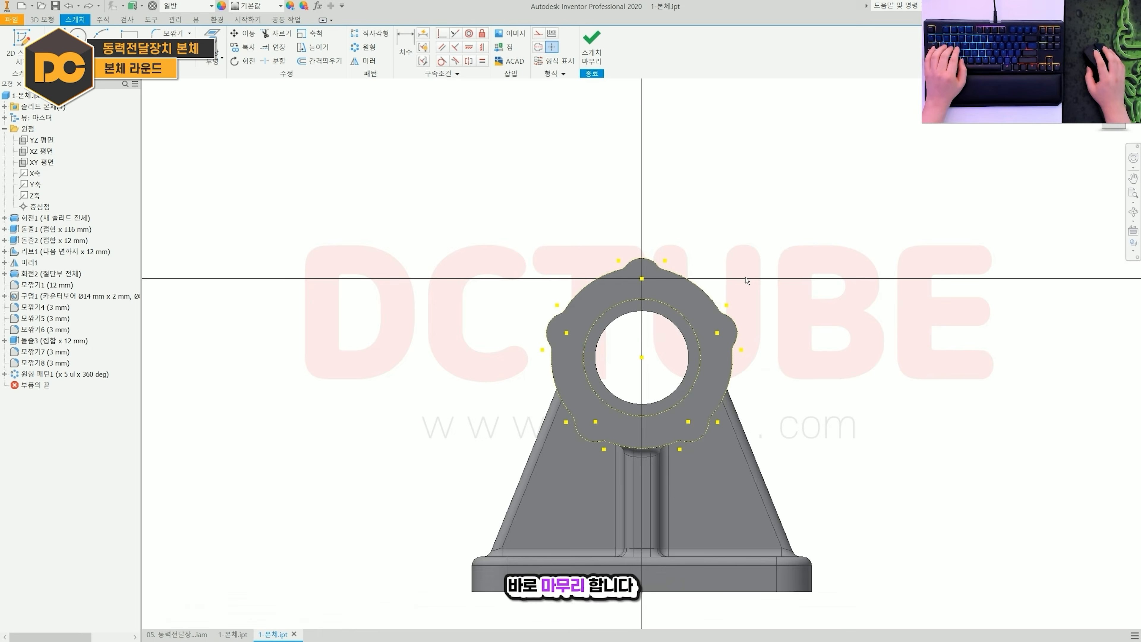
{"action": "key", "text": "s"}
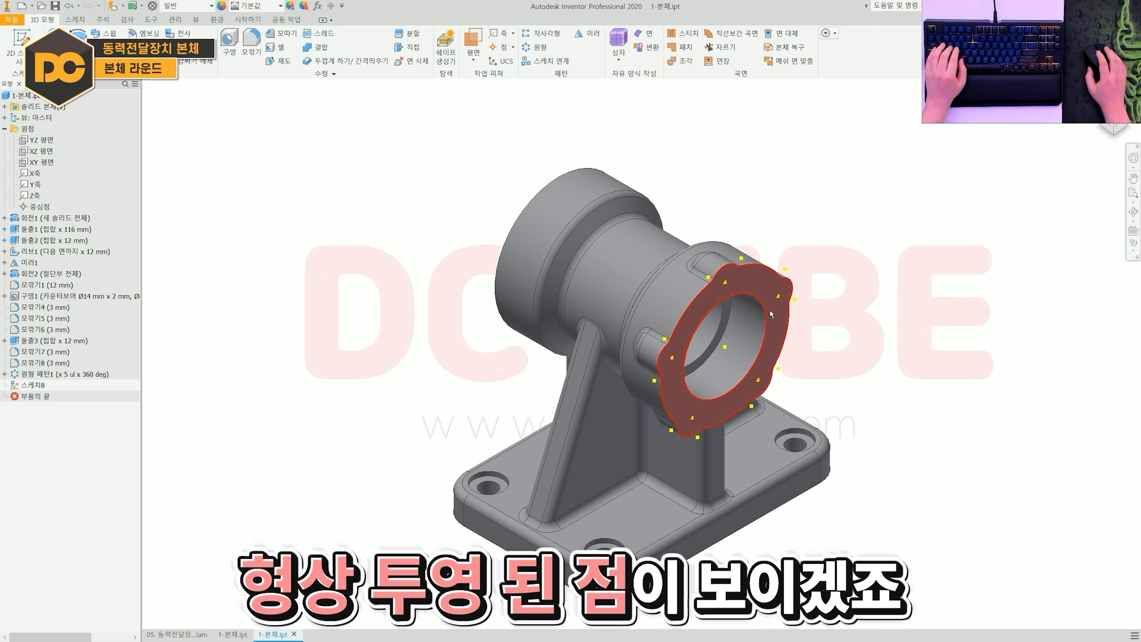
- Start a Hole feature and place holes on the five projected boss centre points of the front face
{"action": "scroll", "coordinate": [770, 310], "scroll_direction": "up", "scroll_amount": 3}
{"action": "middle_click_drag", "start_coordinate": [695, 255], "coordinate": [653, 233]}
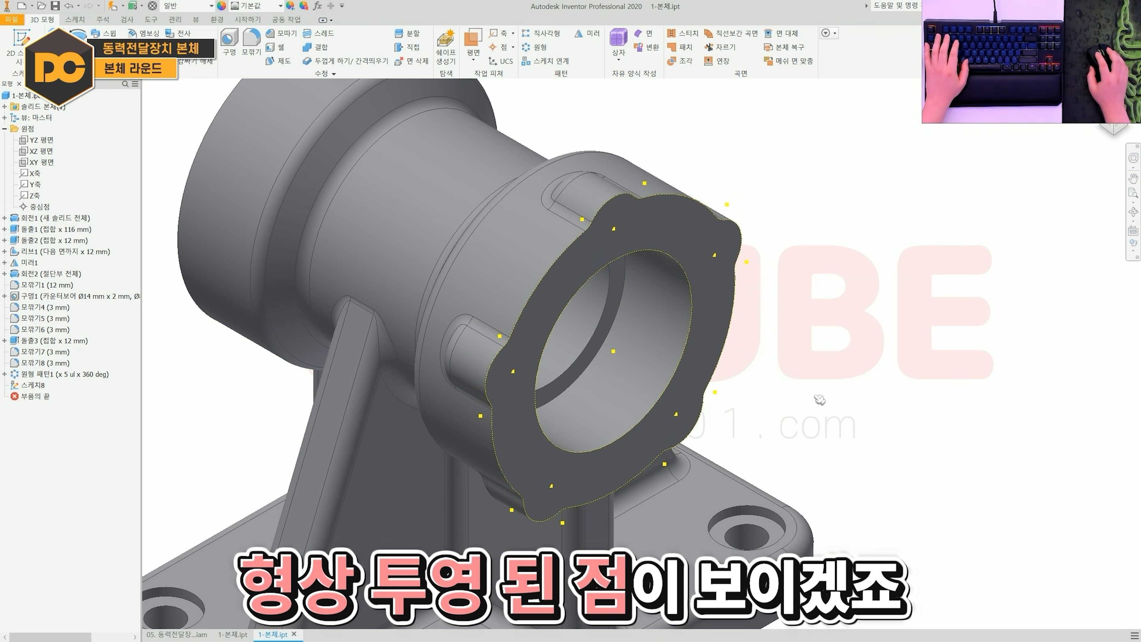
{"action": "key", "text": "h"}
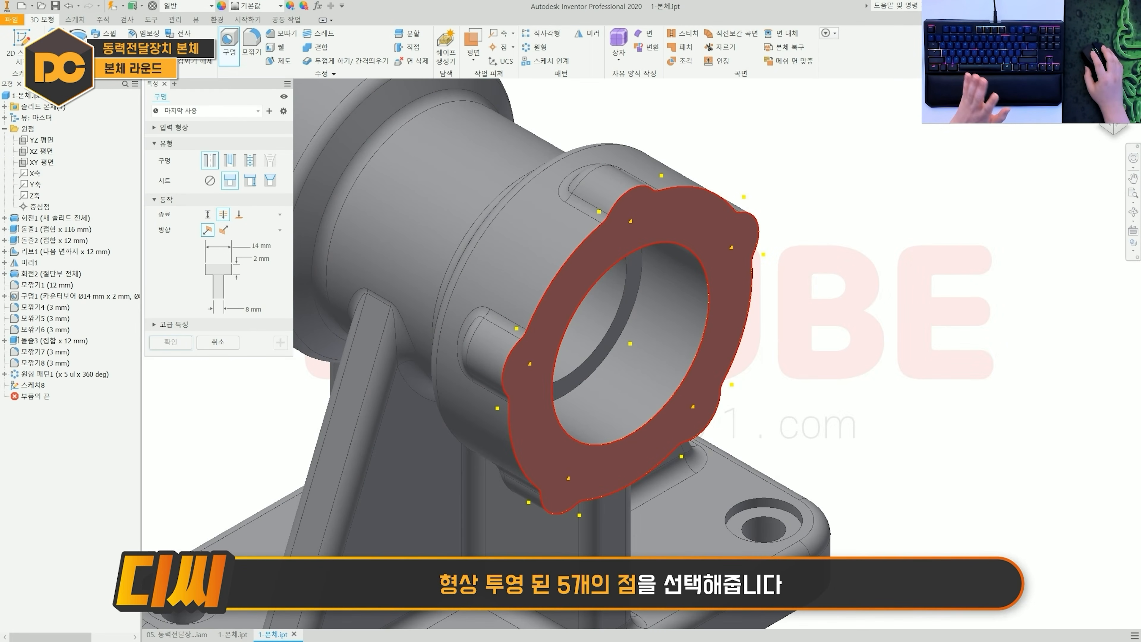
{"action": "left_click", "coordinate": [630, 221]}
{"action": "left_click", "coordinate": [529, 363]}
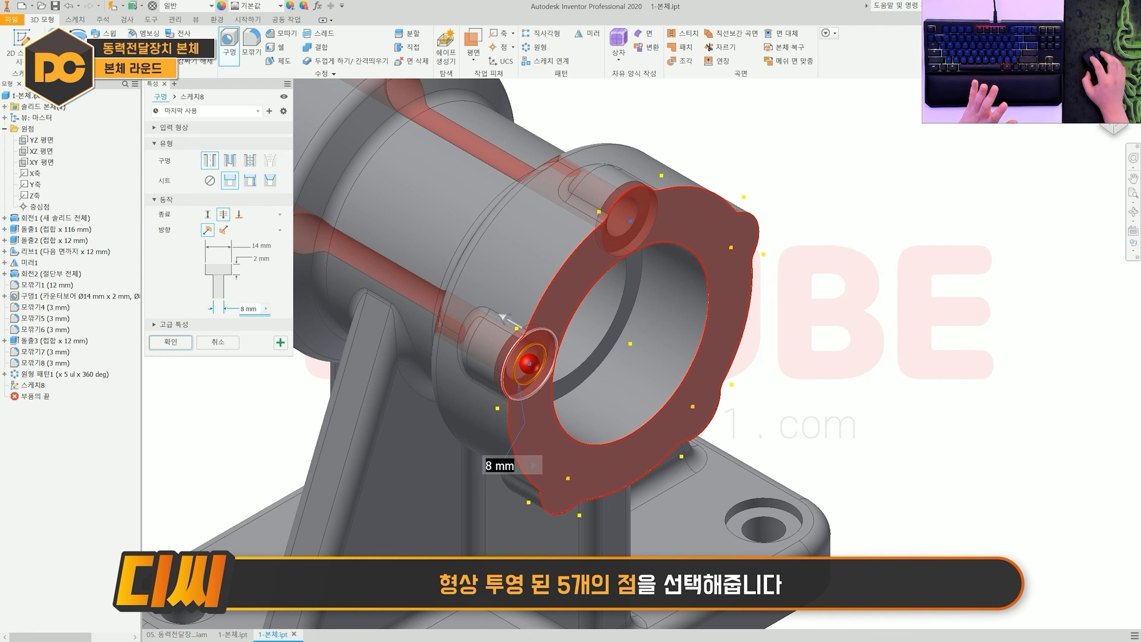
{"action": "left_click", "coordinate": [568, 478]}
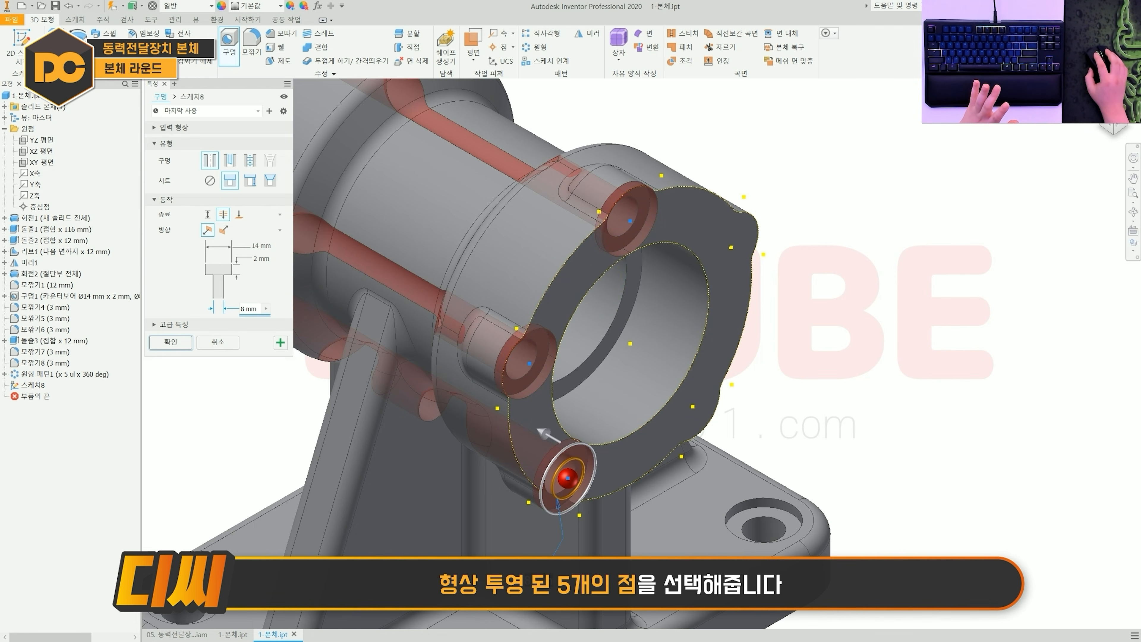
{"action": "left_click", "coordinate": [693, 406]}
{"action": "left_click", "coordinate": [726, 243]}
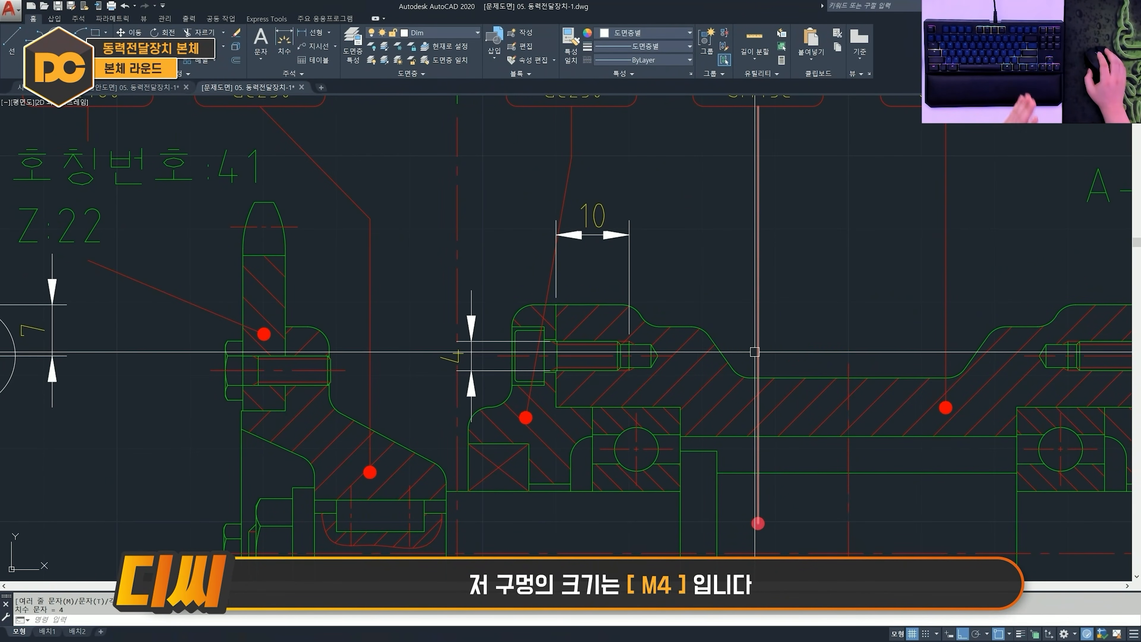
- Switch to the AutoCAD drawing, examine the cover bolt's tapped hole and dimension the length from the full thread's end to the drilled hole's end
{"action": "scroll", "coordinate": [712, 436], "scroll_direction": "up", "scroll_amount": 2}
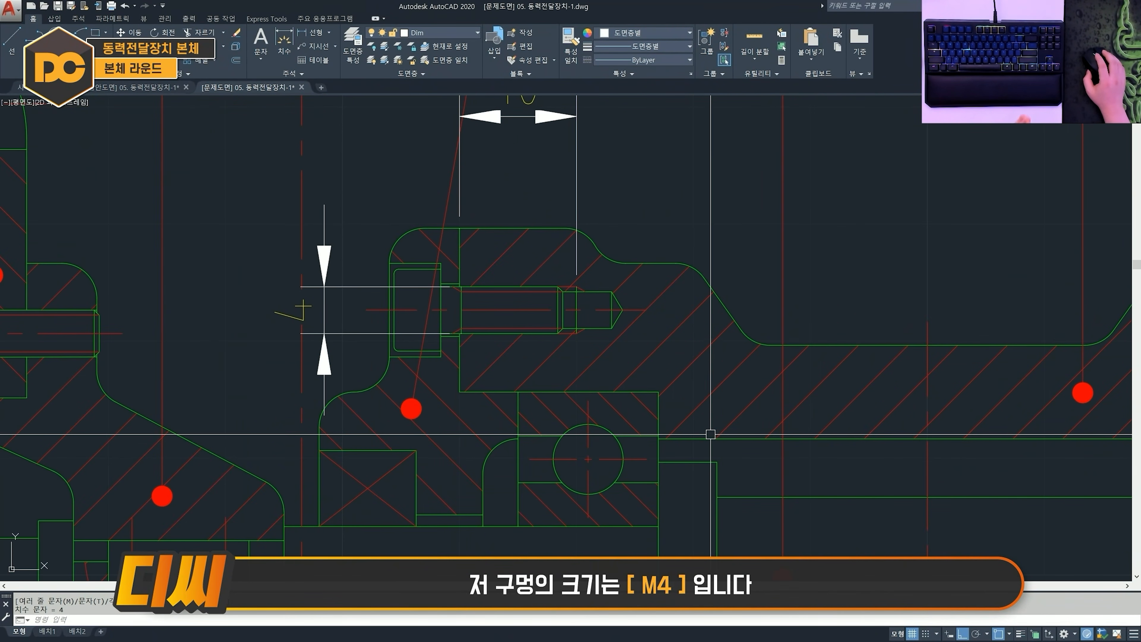
{"action": "middle_click_drag", "start_coordinate": [358, 345], "coordinate": [331, 388]}
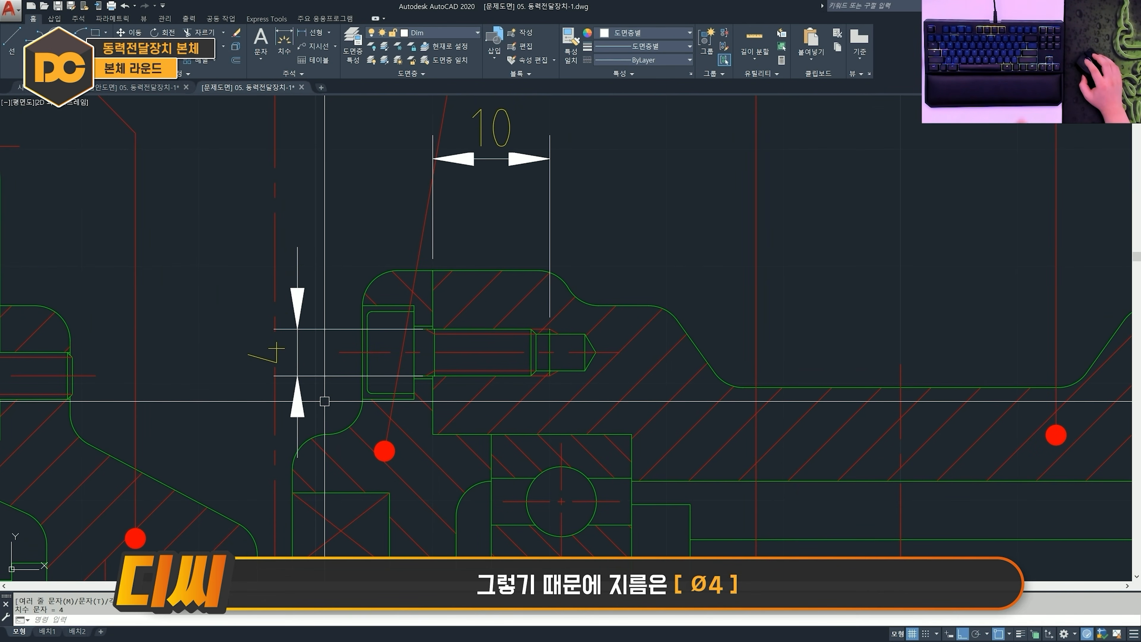
{"action": "middle_click_drag", "start_coordinate": [419, 327], "coordinate": [384, 368]}
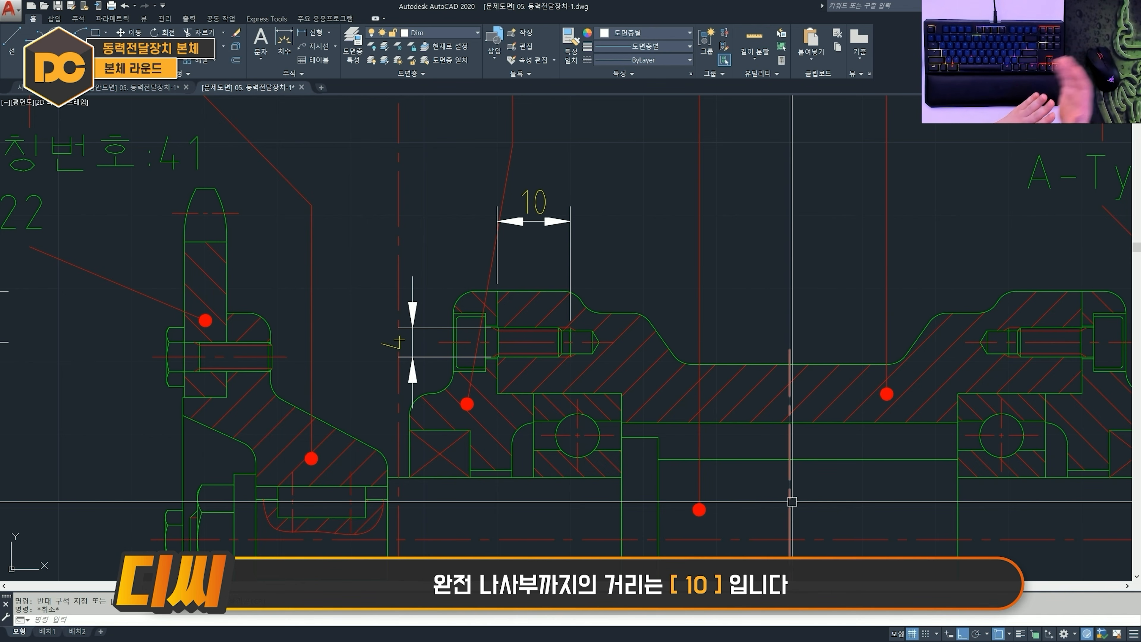
{"action": "type", "text": "w"}
{"action": "key", "text": "space"}
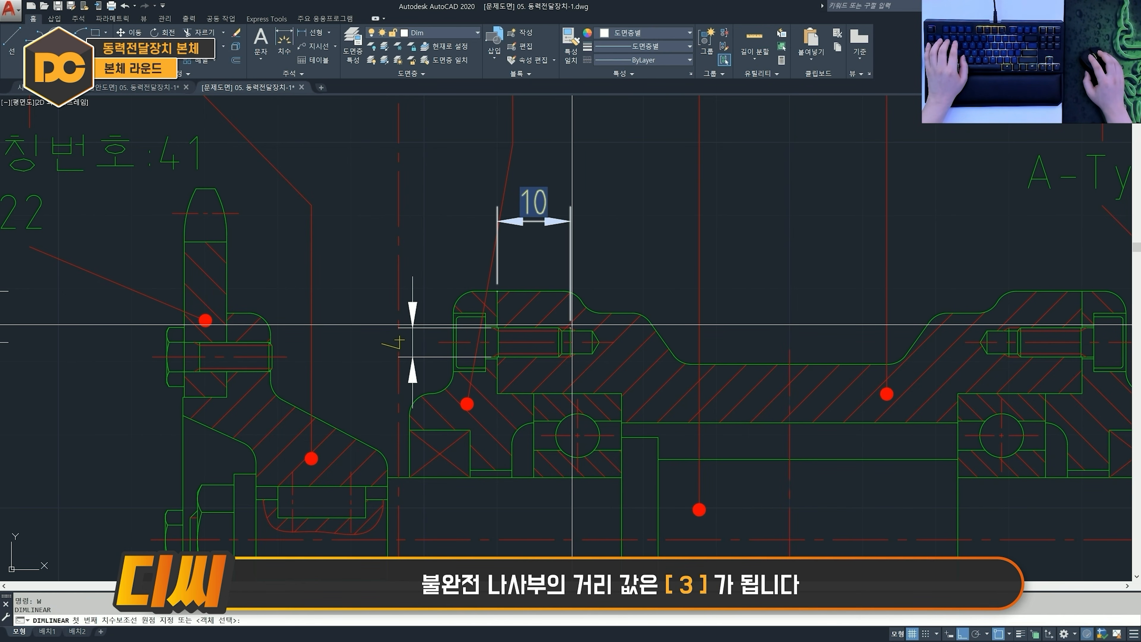
{"action": "left_click", "coordinate": [571, 328]}
{"action": "left_click", "coordinate": [592, 329]}
{"action": "left_click", "coordinate": [663, 252]}
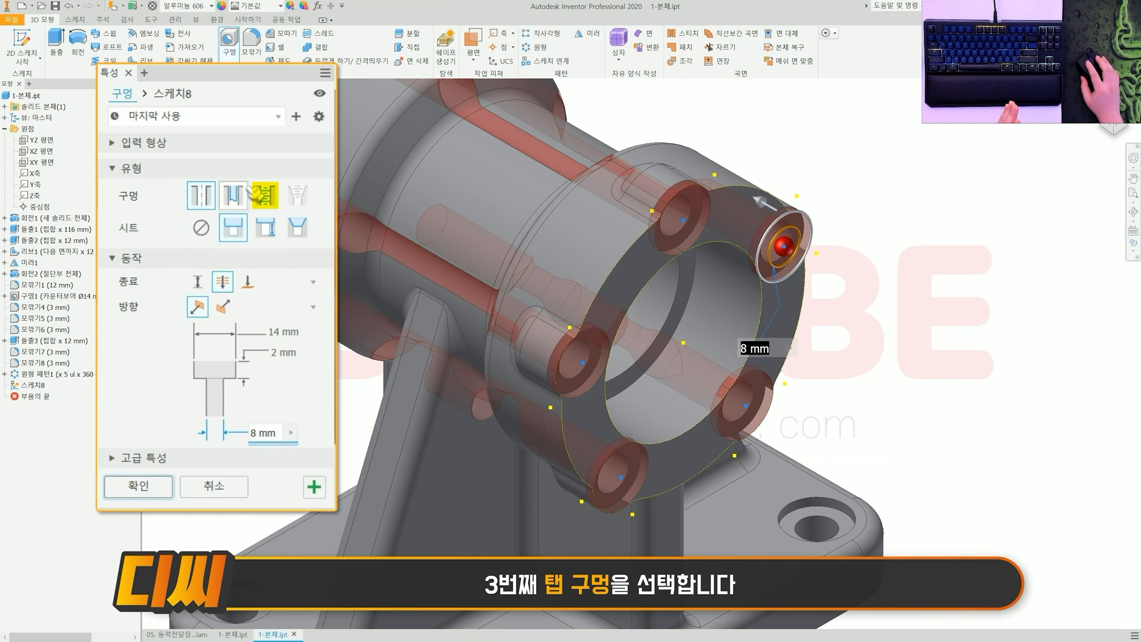
- Return to Inventor and make the five holes tapped with no seat, using ISO Metric profile threads of size 4
{"action": "left_click", "coordinate": [268, 194]}
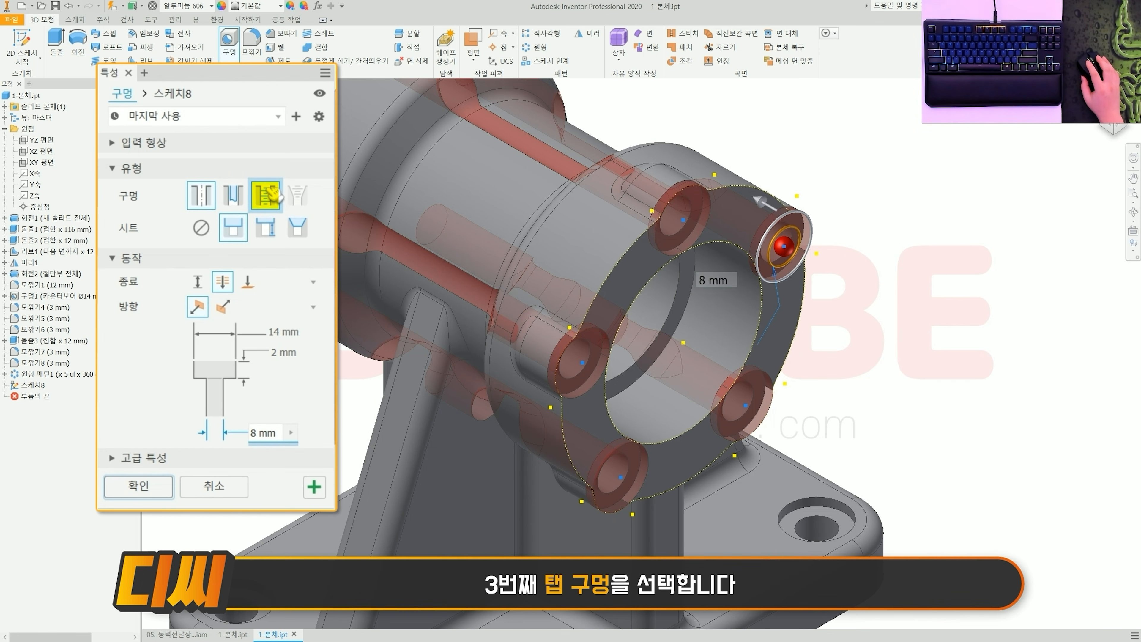
{"action": "left_click", "coordinate": [215, 226]}
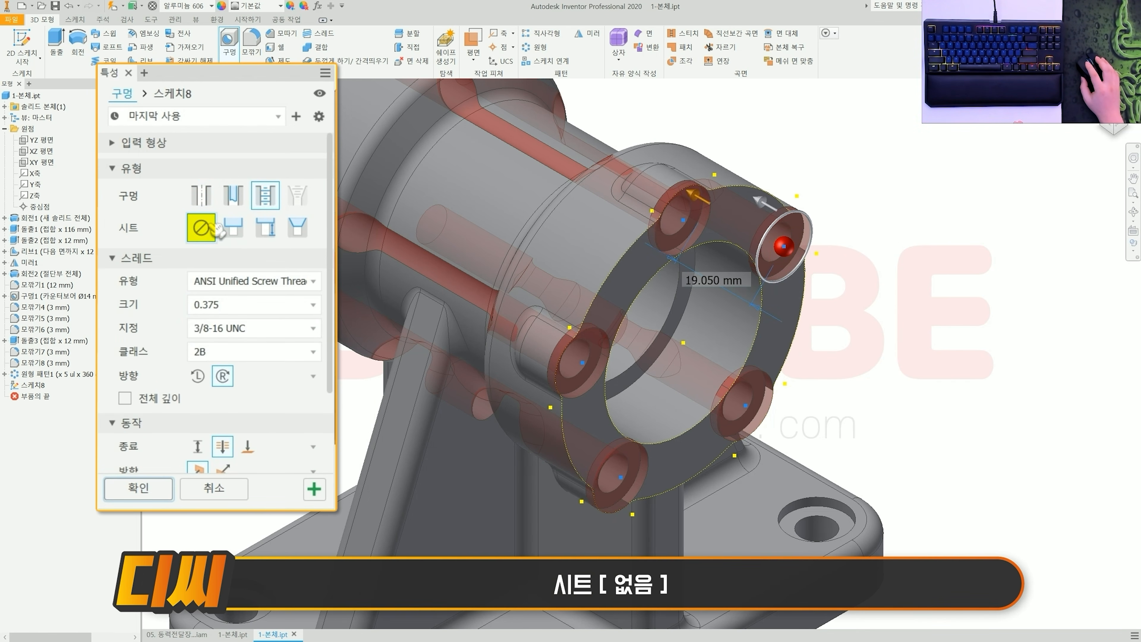
{"action": "left_click", "coordinate": [245, 282]}
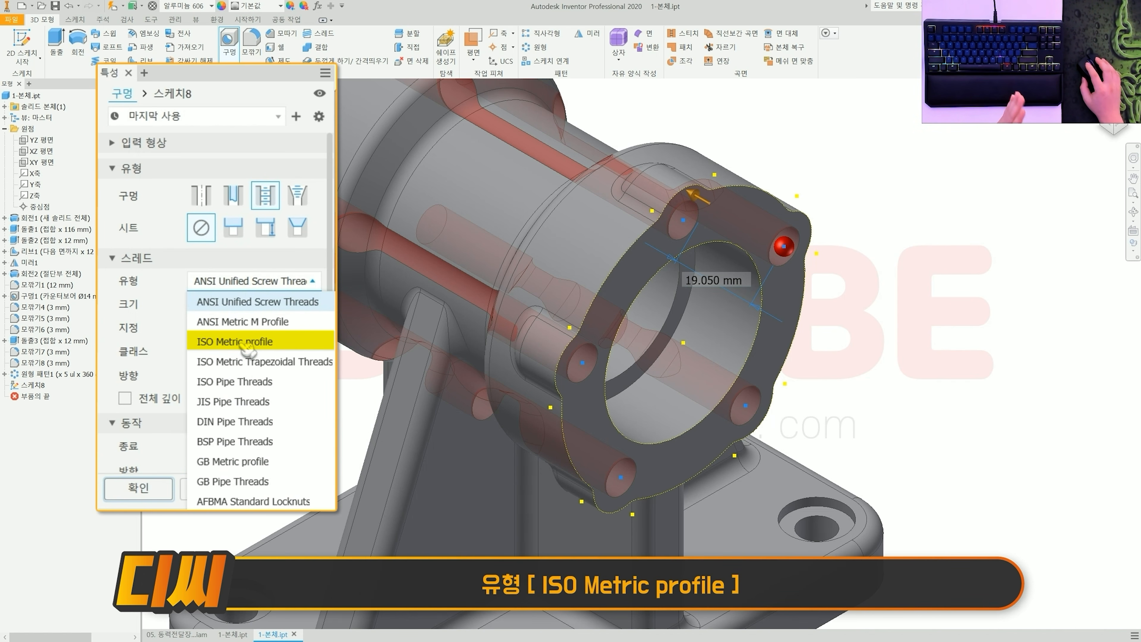
{"action": "left_click", "coordinate": [246, 342]}
{"action": "left_click", "coordinate": [252, 304]}
{"action": "scroll", "coordinate": [242, 373], "scroll_direction": "up", "scroll_amount": 3}
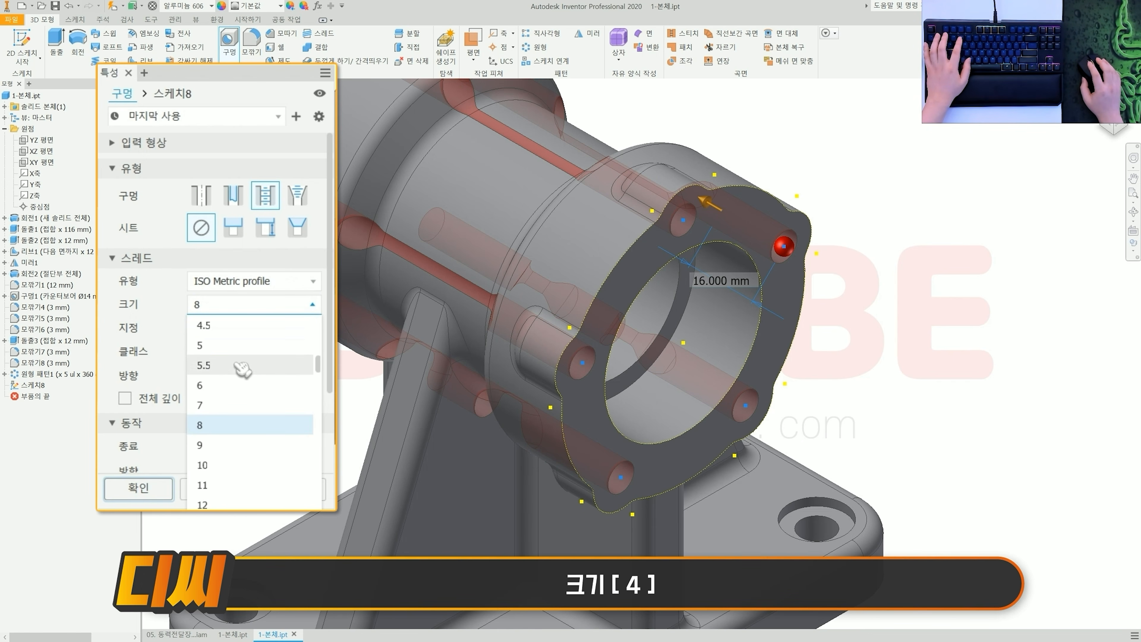
{"action": "left_click", "coordinate": [245, 403]}
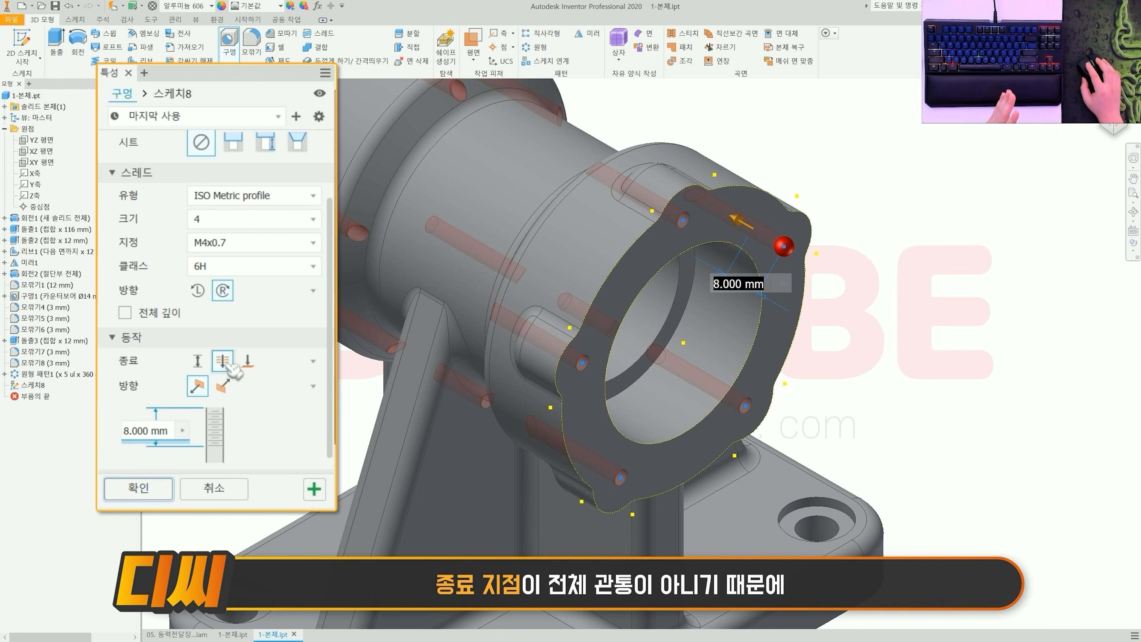
- Terminate the tapped holes by distance with a 10 mm thread depth and 13 mm hole depth, and create them
{"action": "left_click", "coordinate": [198, 359]}
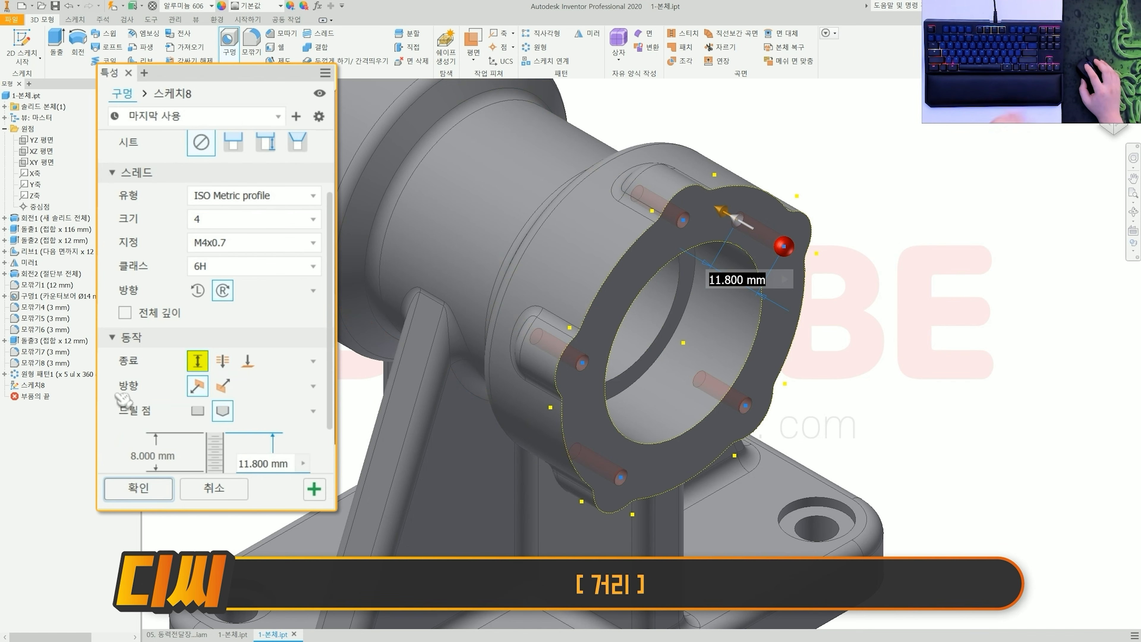
{"action": "scroll", "coordinate": [173, 397], "scroll_direction": "down", "scroll_amount": 2}
{"action": "left_click", "coordinate": [159, 393]}
{"action": "double_click", "coordinate": [161, 393]}
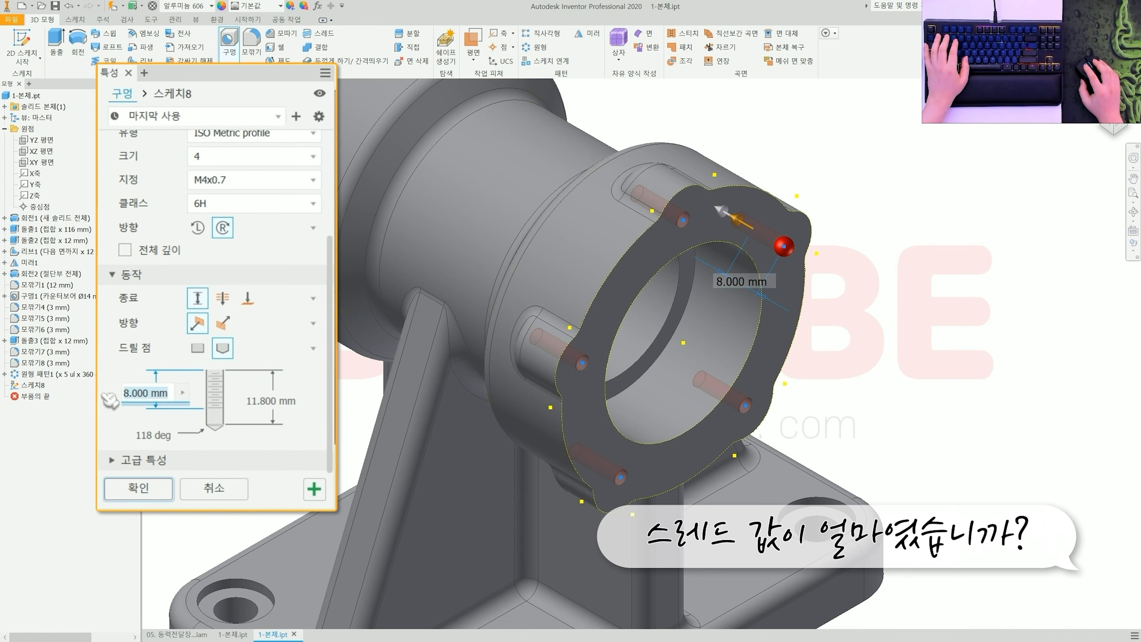
{"action": "type", "text": "10"}
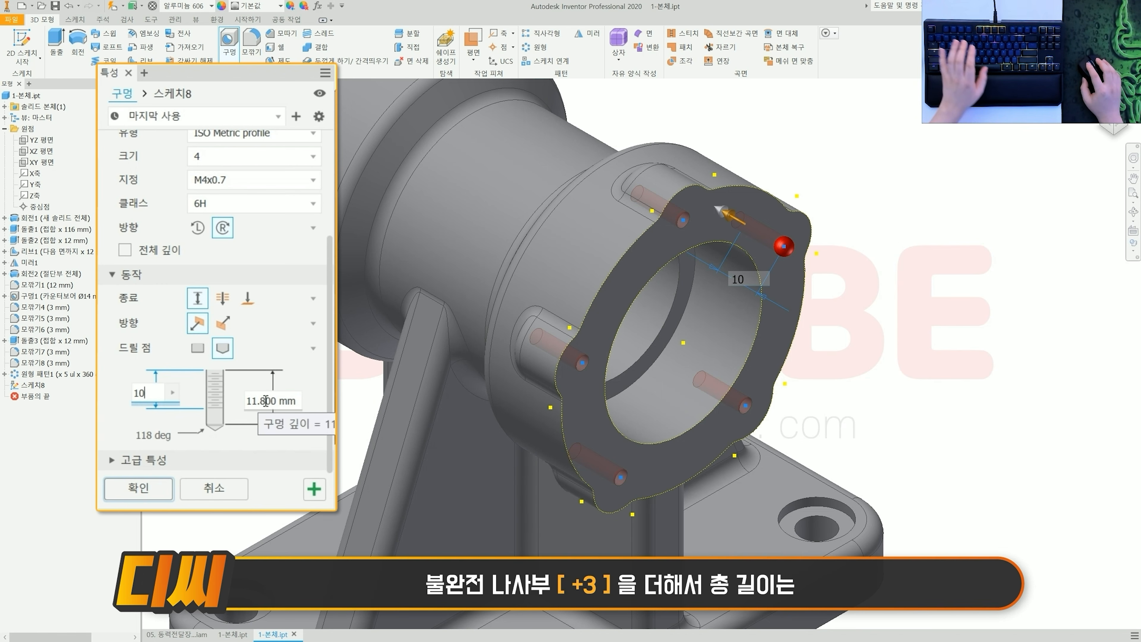
{"action": "left_click", "coordinate": [264, 401]}
{"action": "left_click", "coordinate": [265, 401]}
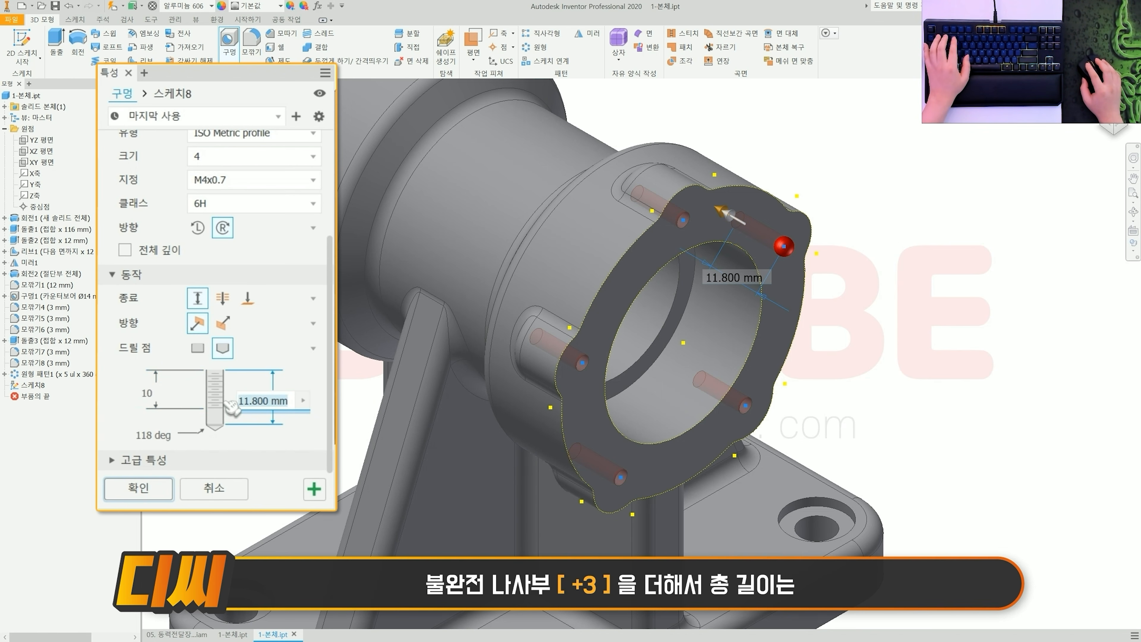
{"action": "type", "text": "13"}
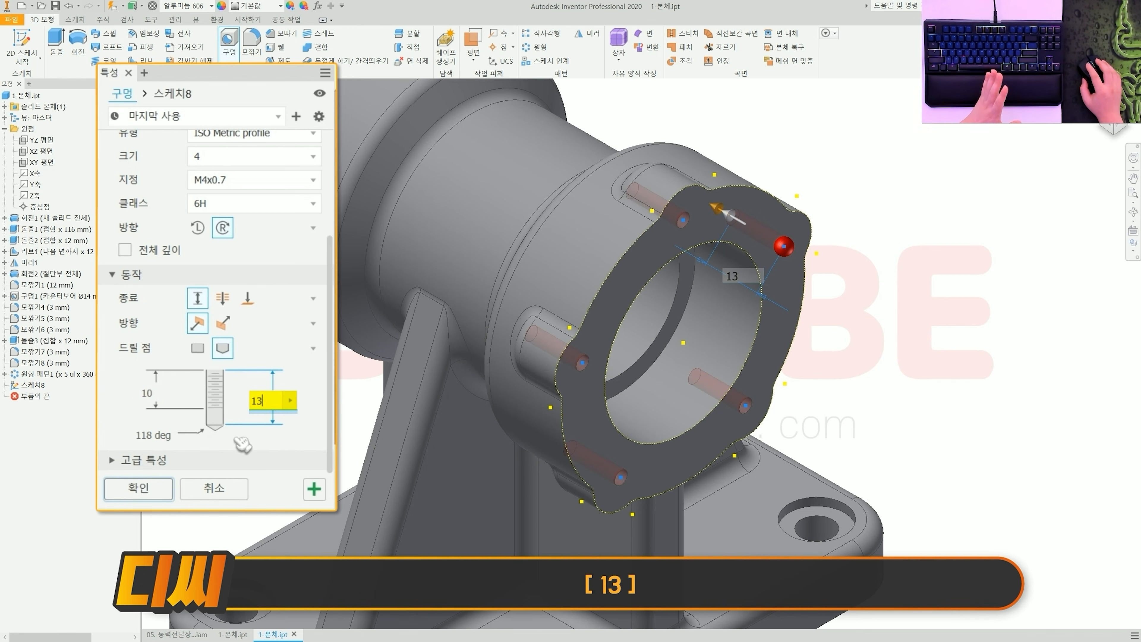
{"action": "key", "text": "Return"}
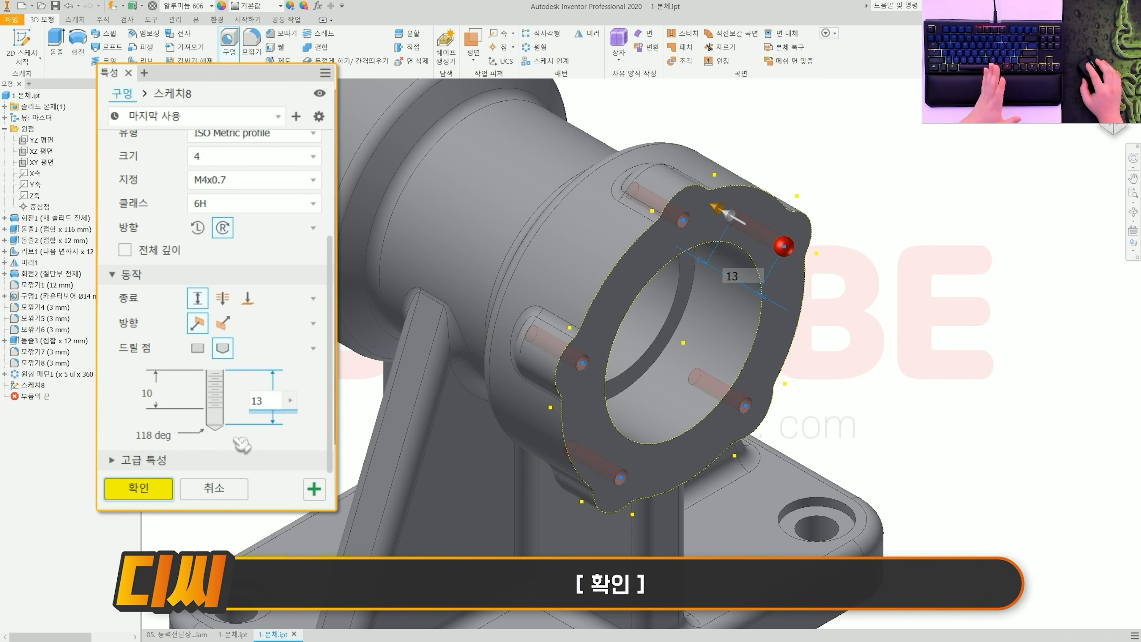
{"action": "left_click", "coordinate": [151, 489]}
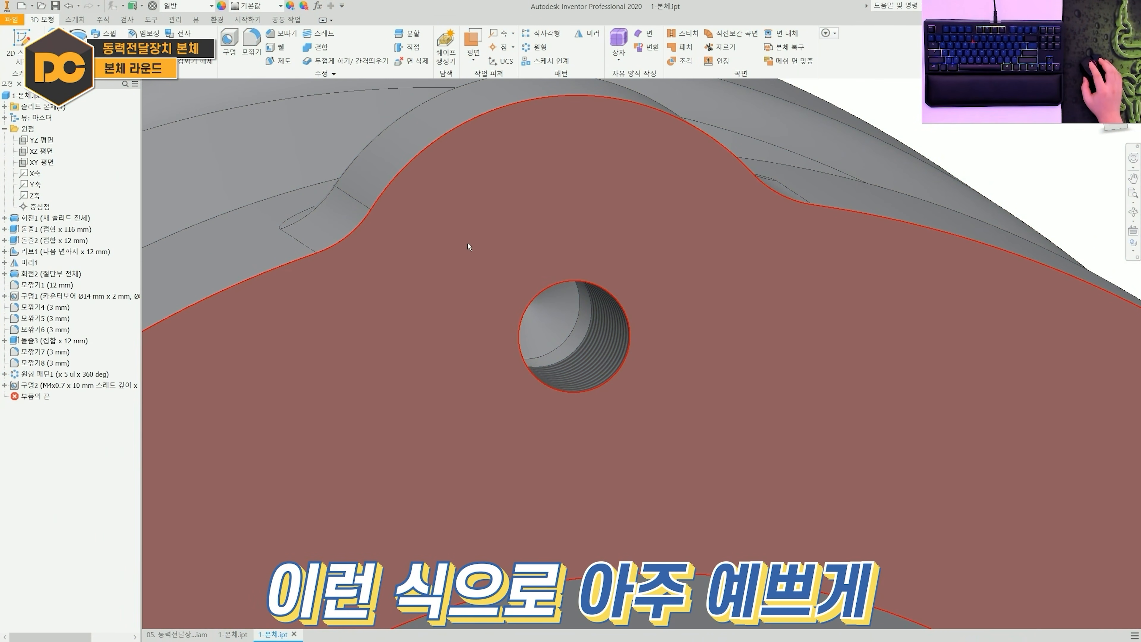
- Try to mirror the boss extrusion, both its 3 mm fillets, the circular pattern and the M4 holes about the YZ plane
{"action": "middle_click_drag", "start_coordinate": [360, 399], "coordinate": [416, 393], "text": "shift"}
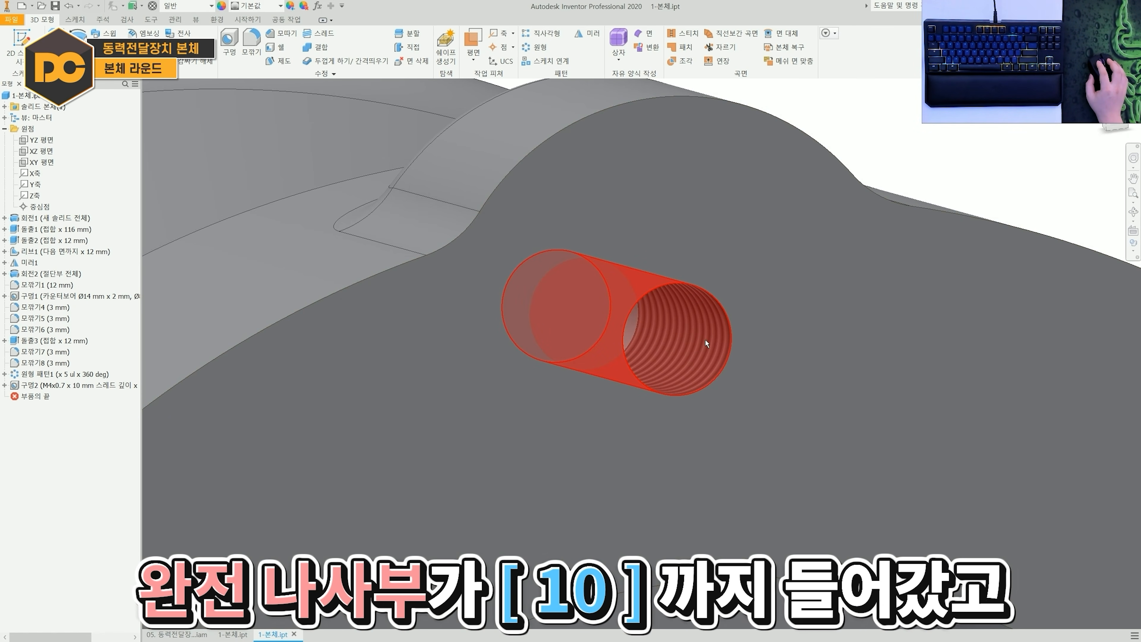
{"action": "middle_click_drag", "start_coordinate": [677, 348], "coordinate": [623, 320], "text": "shift"}
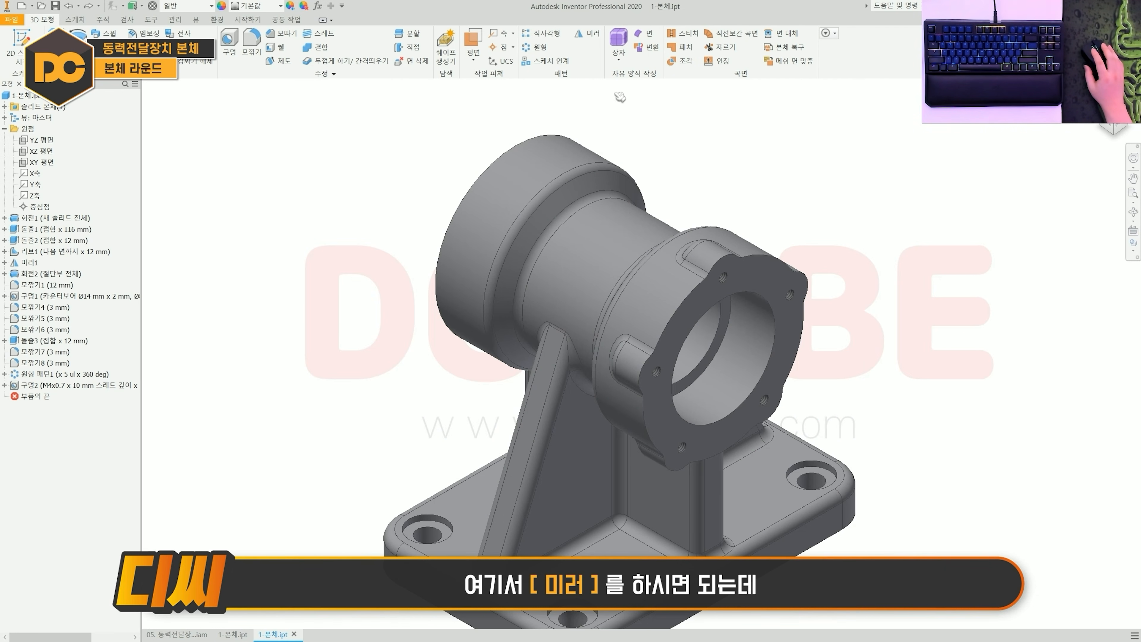
{"action": "left_click", "coordinate": [592, 36]}
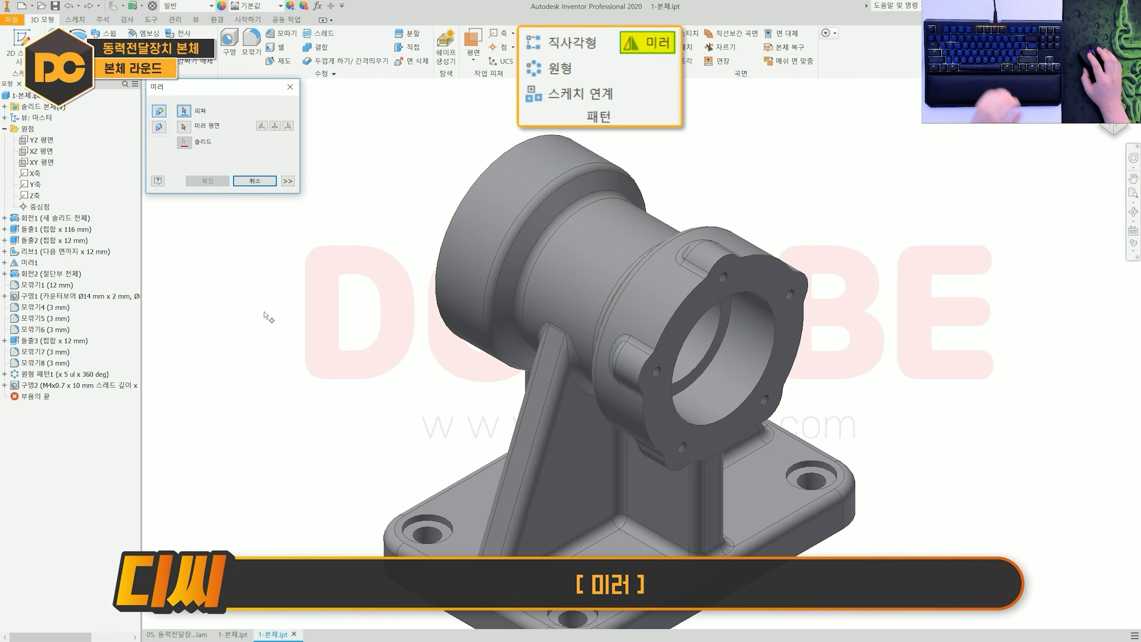
{"action": "left_click", "coordinate": [75, 408]}
{"action": "left_click", "coordinate": [73, 424]}
{"action": "left_click", "coordinate": [72, 439]}
{"action": "left_click", "coordinate": [79, 453]}
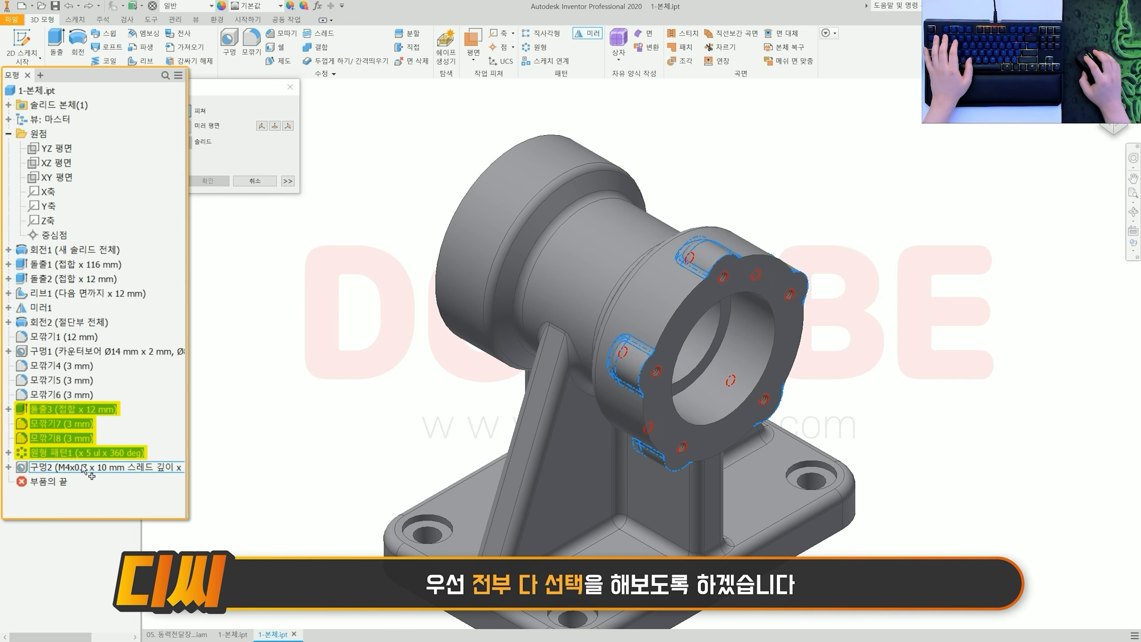
{"action": "left_click", "coordinate": [89, 468]}
{"action": "left_click", "coordinate": [189, 125]}
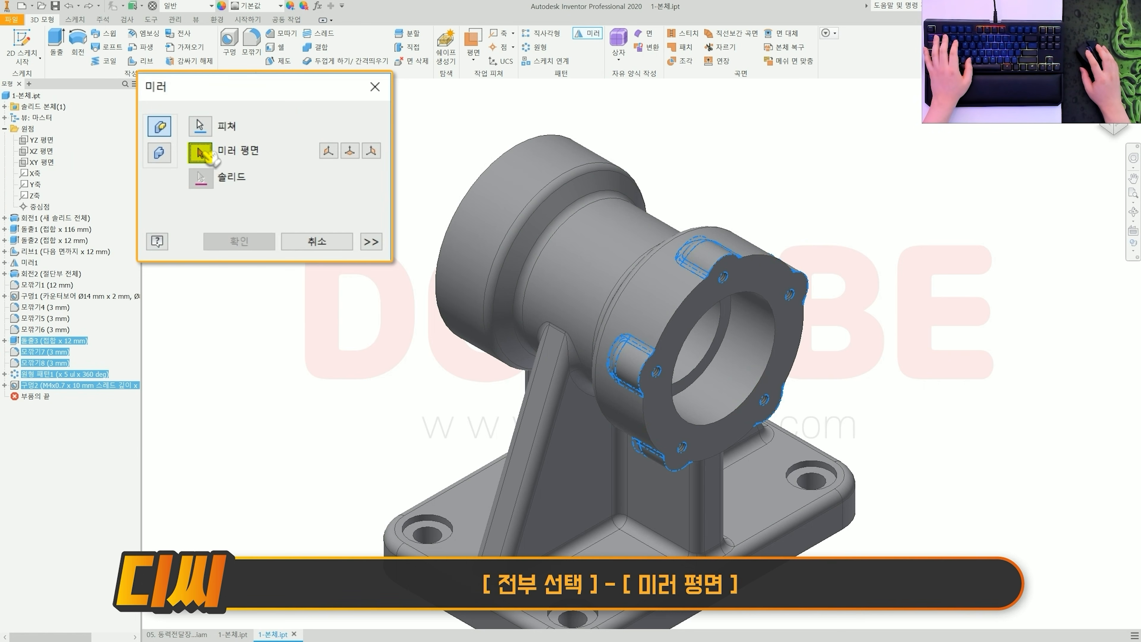
{"action": "left_click", "coordinate": [65, 149]}
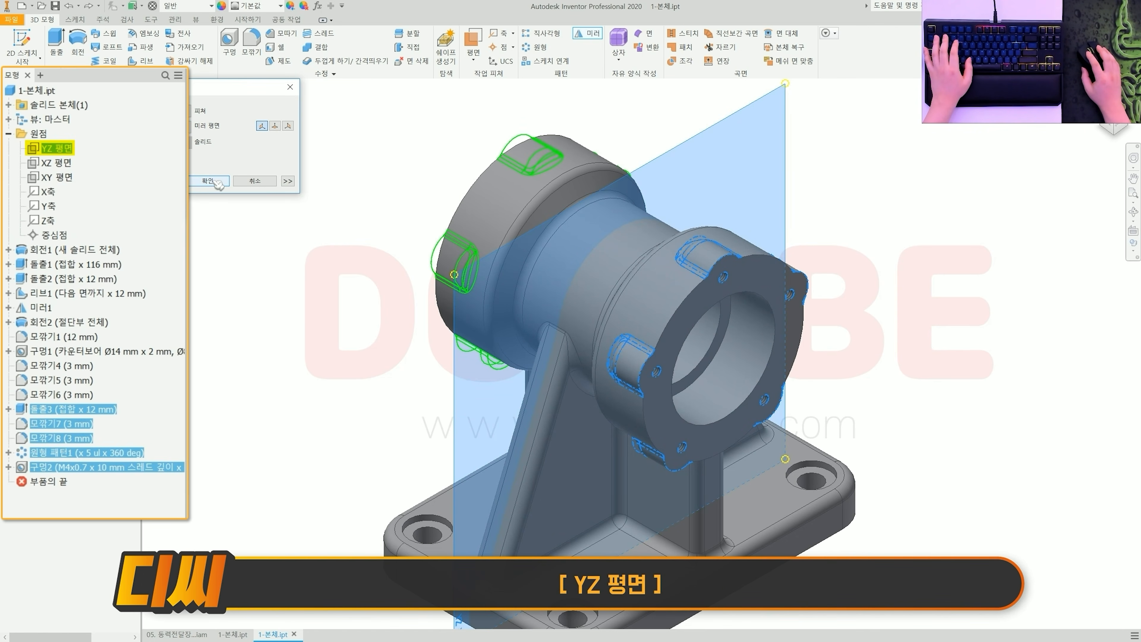
{"action": "left_click", "coordinate": [211, 181]}
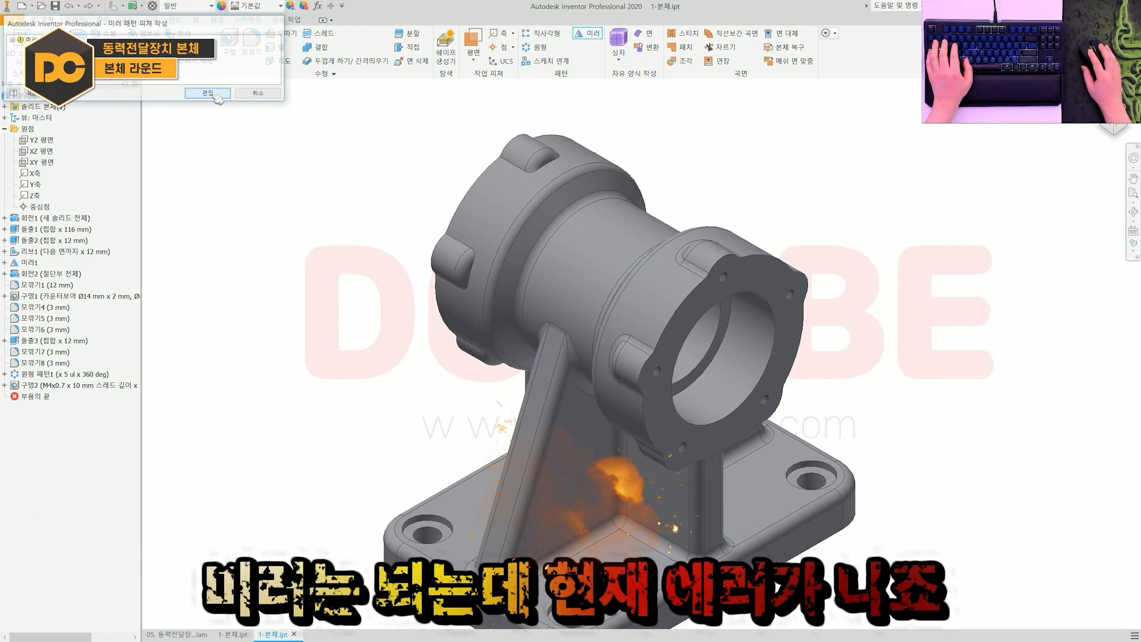
- Retry the same mirror with its selections unchanged, and cancel it
{"action": "left_click", "coordinate": [215, 94]}
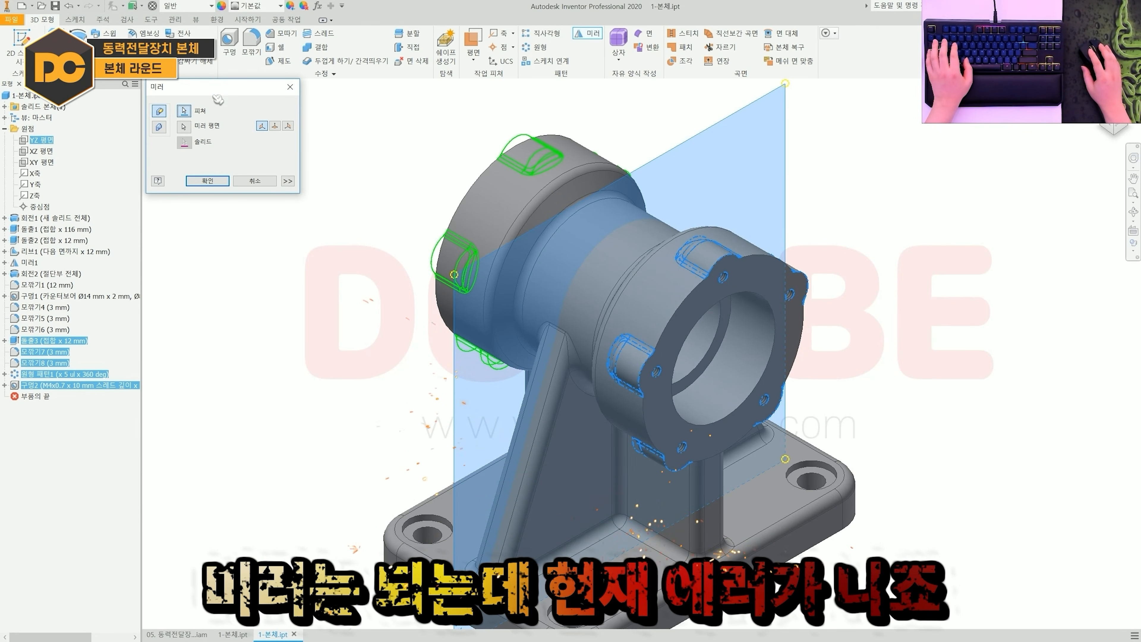
{"action": "left_click", "coordinate": [210, 182]}
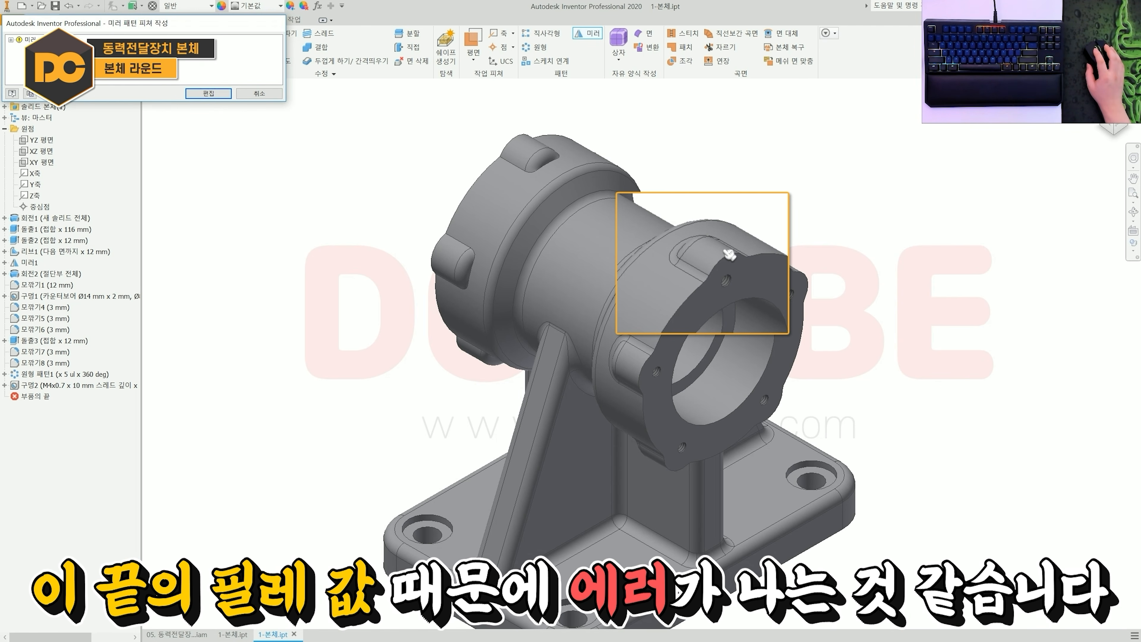
{"action": "left_click", "coordinate": [277, 95]}
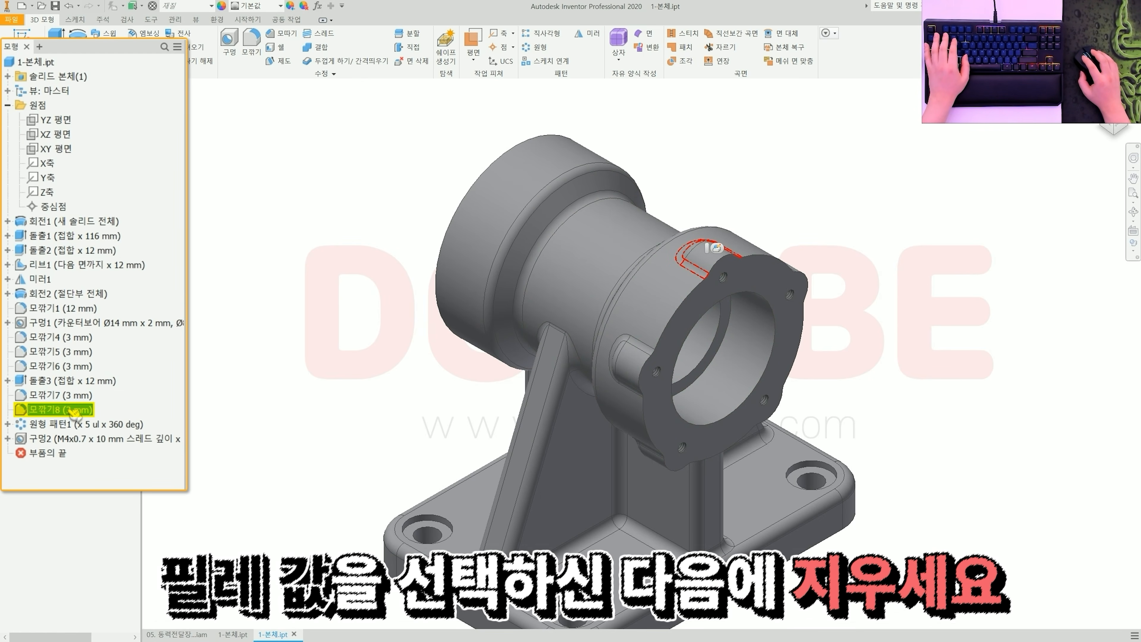
- Delete the 3 mm fillet around the boss base while keeping its dependent hole feature
{"action": "right_click", "coordinate": [72, 412]}
{"action": "left_click", "coordinate": [90, 432]}
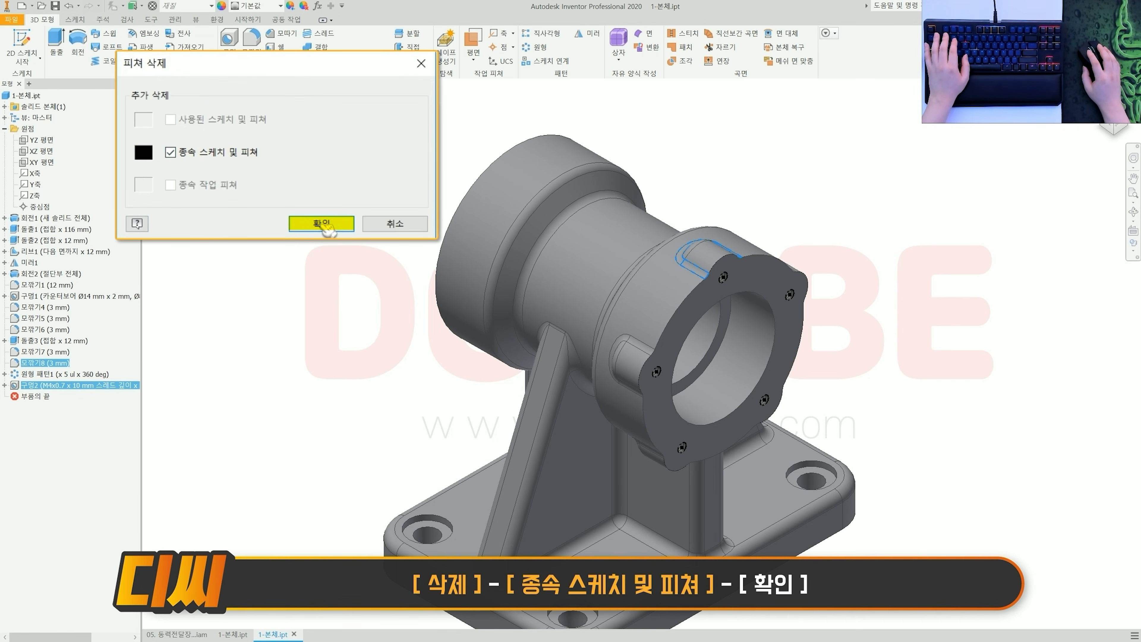
{"action": "left_click", "coordinate": [321, 223]}
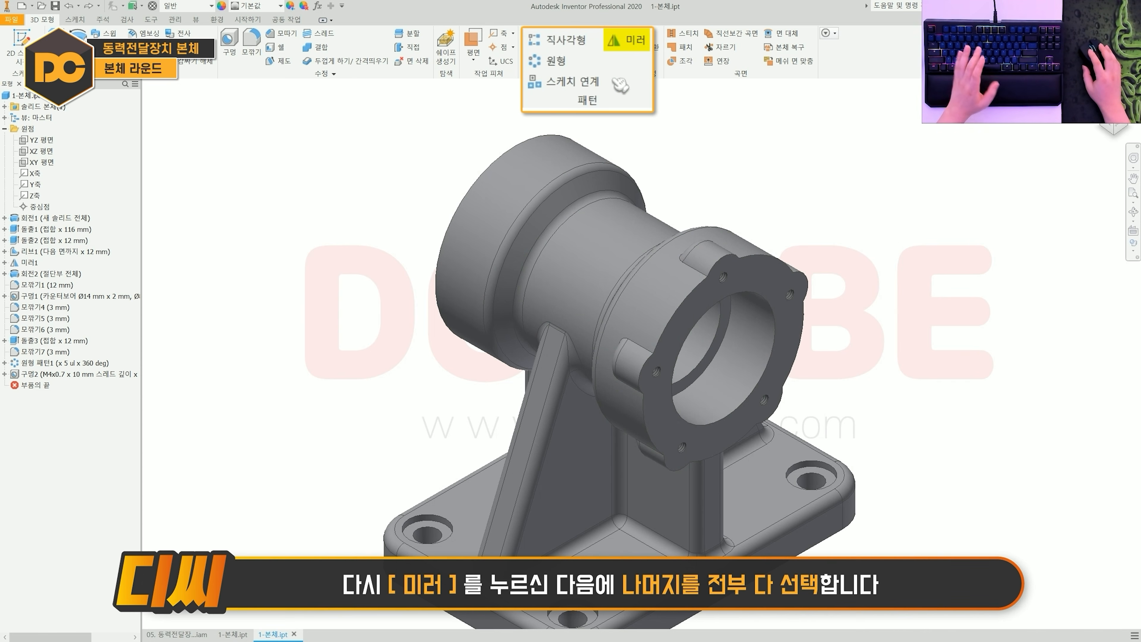
- Mirror the boss extrusion, its remaining 3 mm fillet, the circular pattern and the M4 holes about the YZ plane
{"action": "left_click", "coordinate": [636, 42]}
{"action": "left_click", "coordinate": [67, 340]}
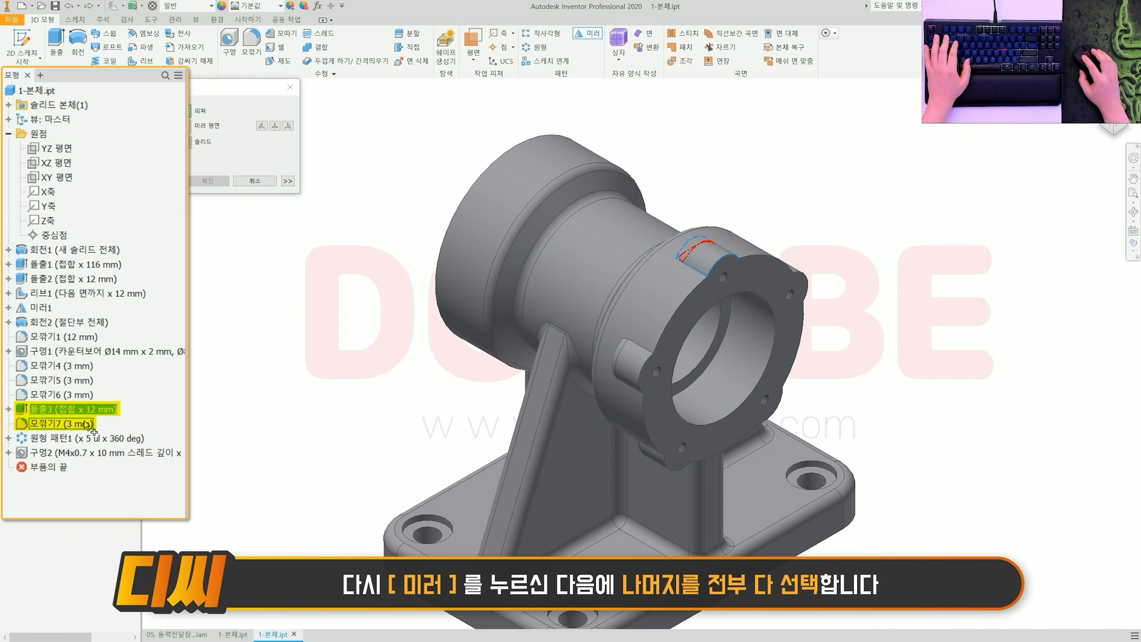
{"action": "left_click", "coordinate": [66, 351]}
{"action": "left_click", "coordinate": [65, 363]}
{"action": "left_click", "coordinate": [97, 456]}
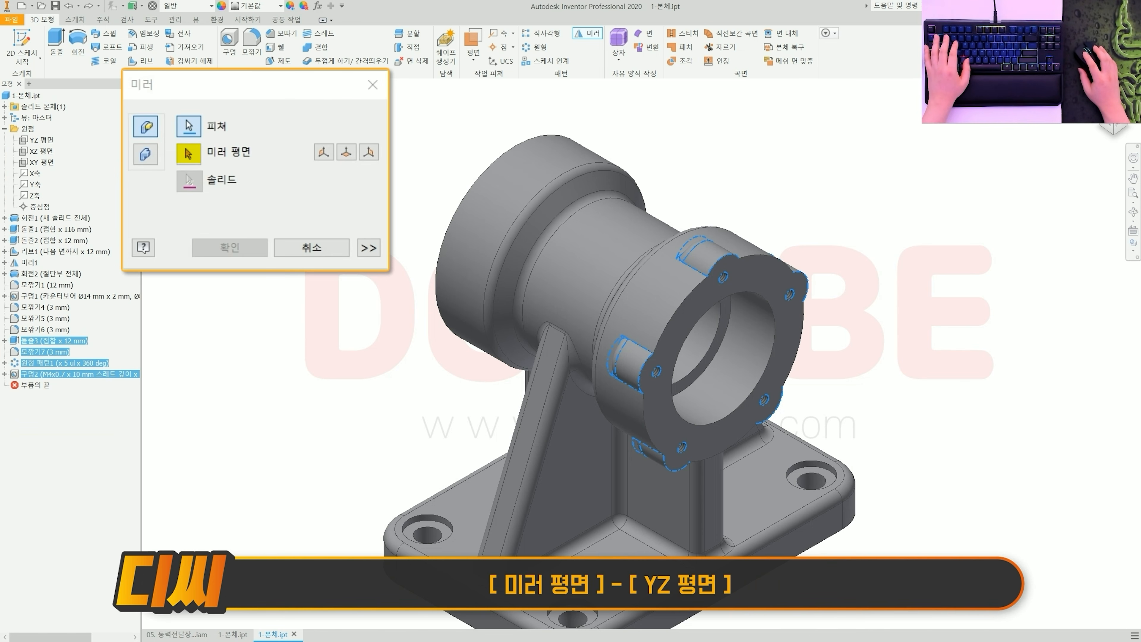
{"action": "left_click", "coordinate": [41, 140]}
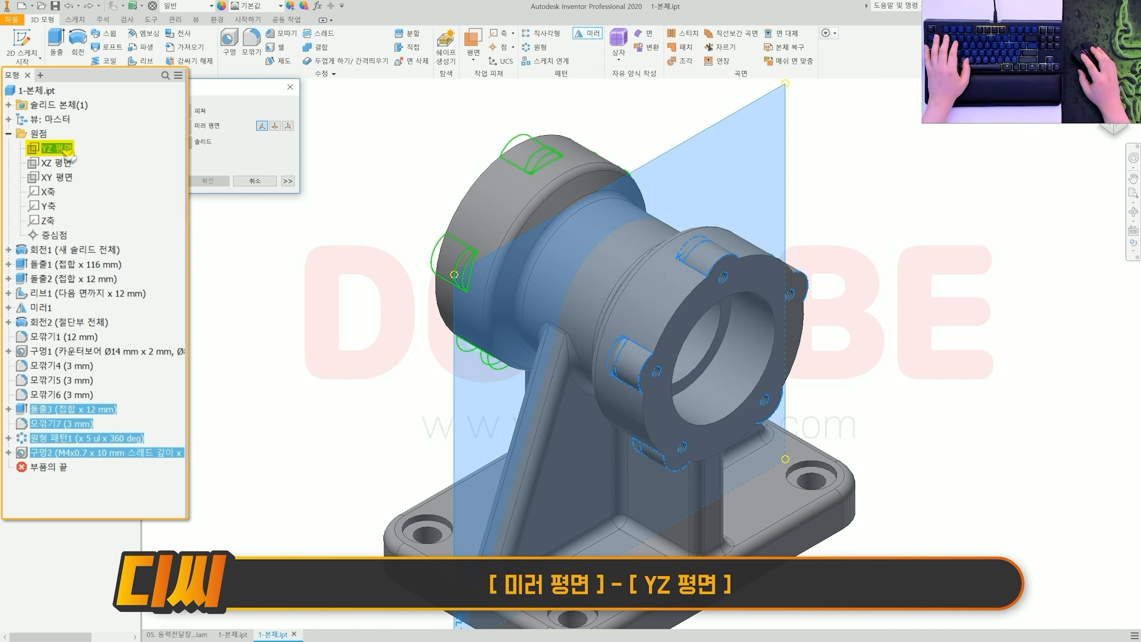
{"action": "left_click", "coordinate": [229, 249]}
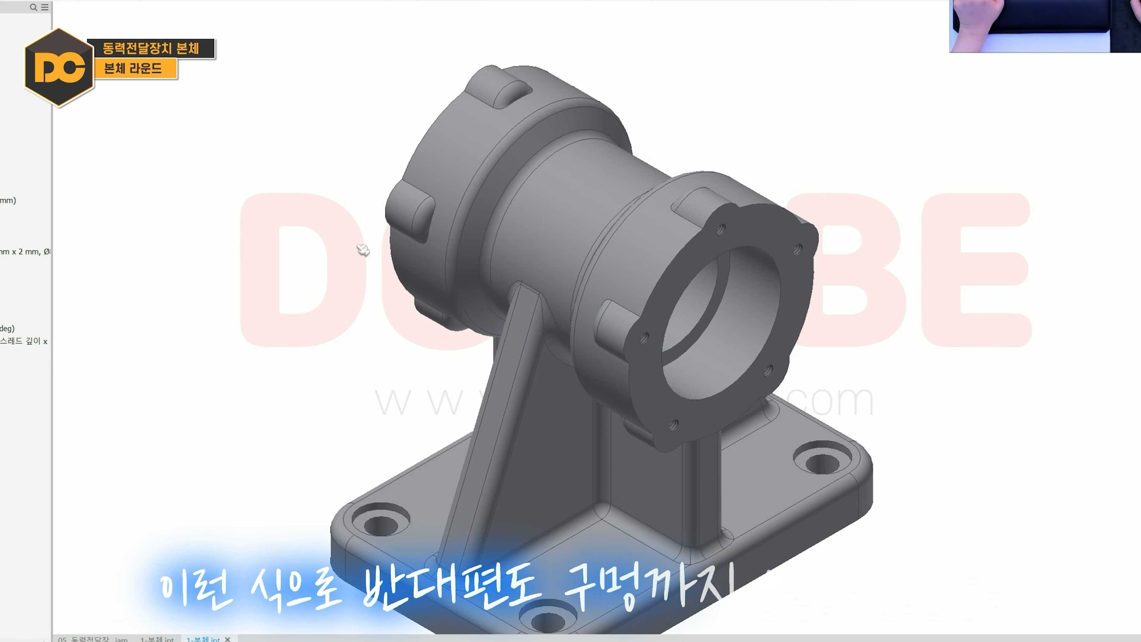
- Start a 3 mm fillet and select the base edges of one boss on the original flange
{"action": "middle_click_drag", "start_coordinate": [409, 294], "coordinate": [523, 307], "text": "shift"}
{"action": "middle_click_drag", "start_coordinate": [493, 266], "coordinate": [568, 247], "text": "shift"}
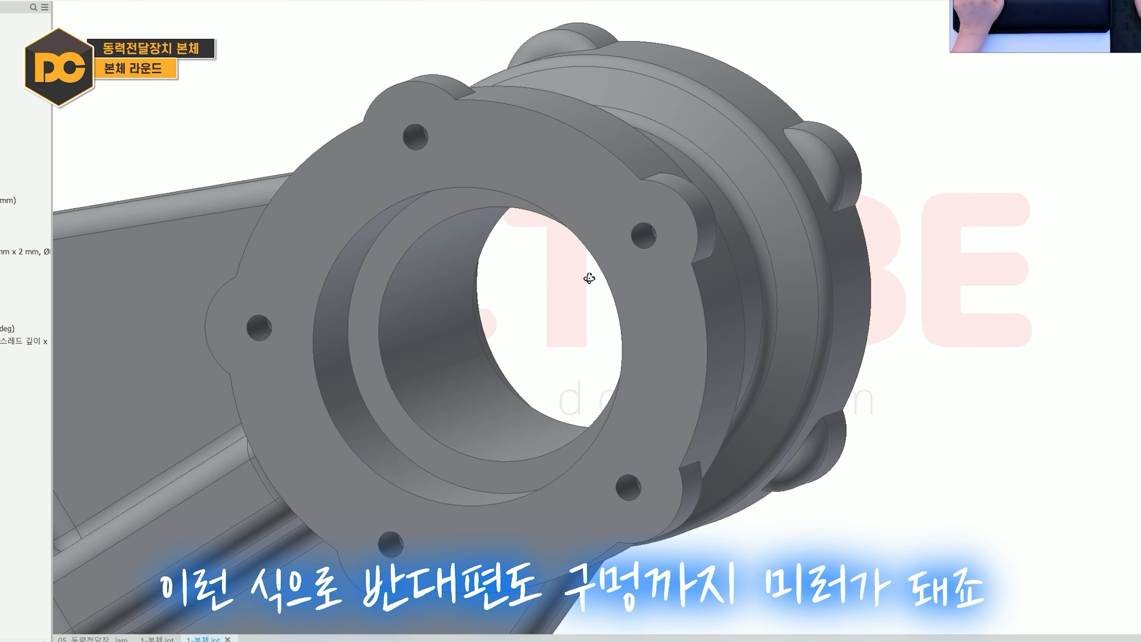
{"action": "scroll", "coordinate": [635, 270], "scroll_direction": "up", "scroll_amount": 3}
{"action": "middle_click_drag", "start_coordinate": [635, 270], "coordinate": [607, 263], "text": "shift"}
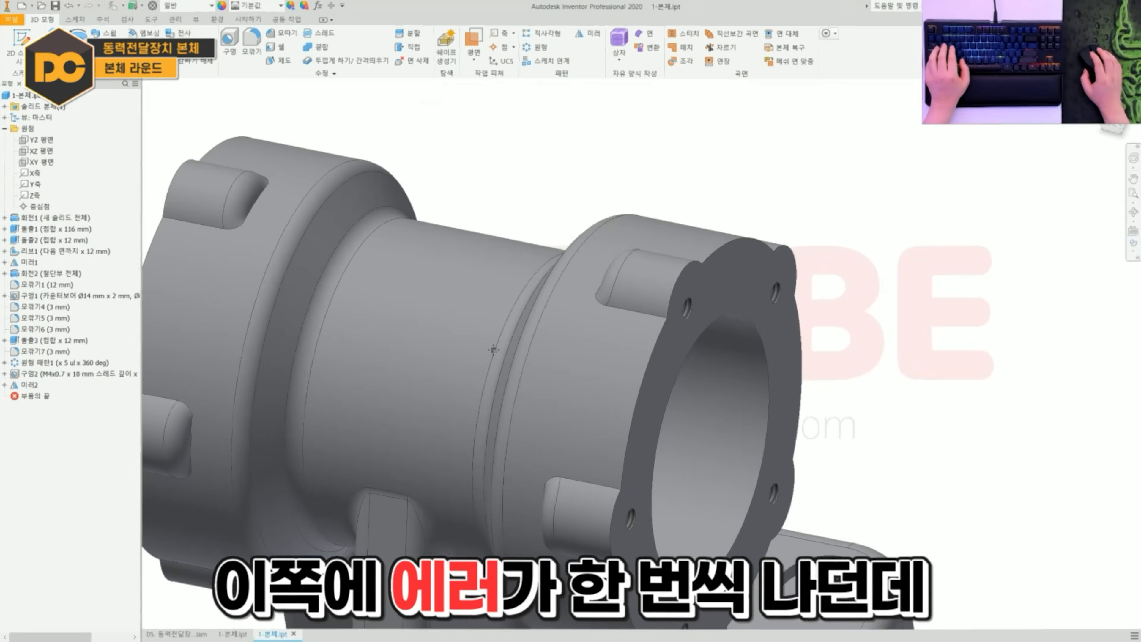
{"action": "middle_click_drag", "start_coordinate": [635, 304], "coordinate": [640, 319], "text": "shift"}
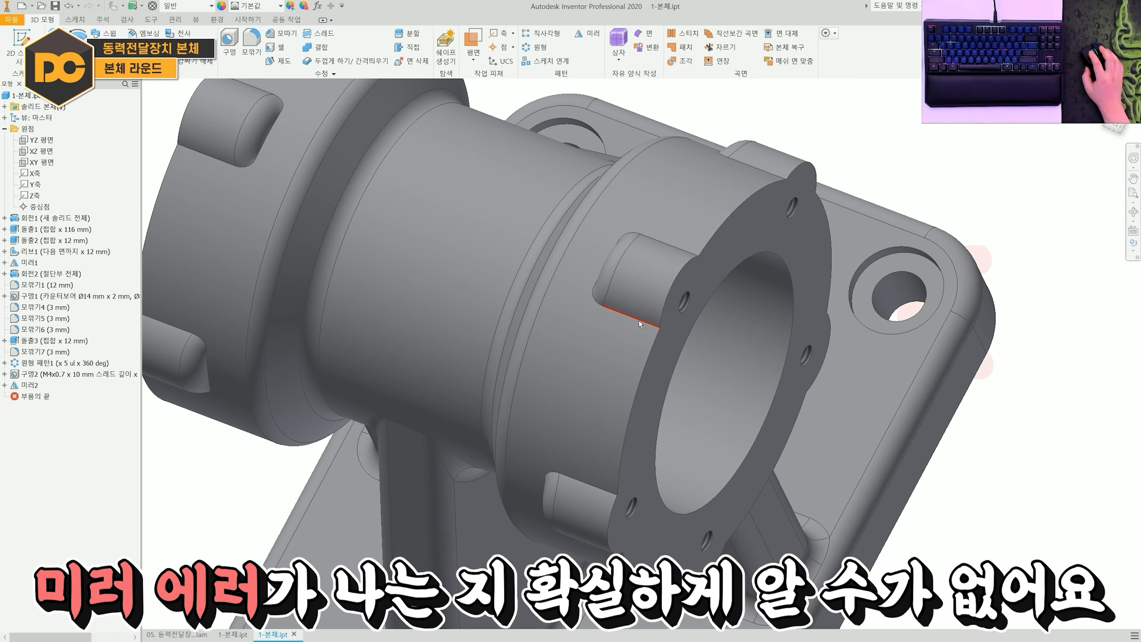
{"action": "middle_click_drag", "start_coordinate": [640, 324], "coordinate": [769, 182], "text": "shift"}
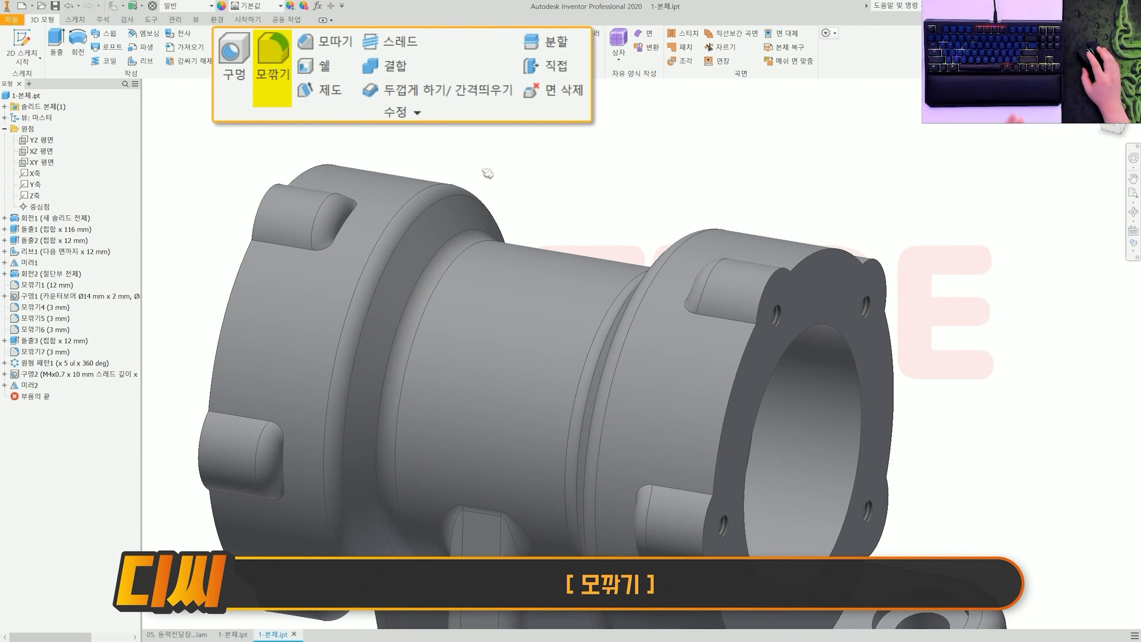
{"action": "left_click", "coordinate": [258, 48]}
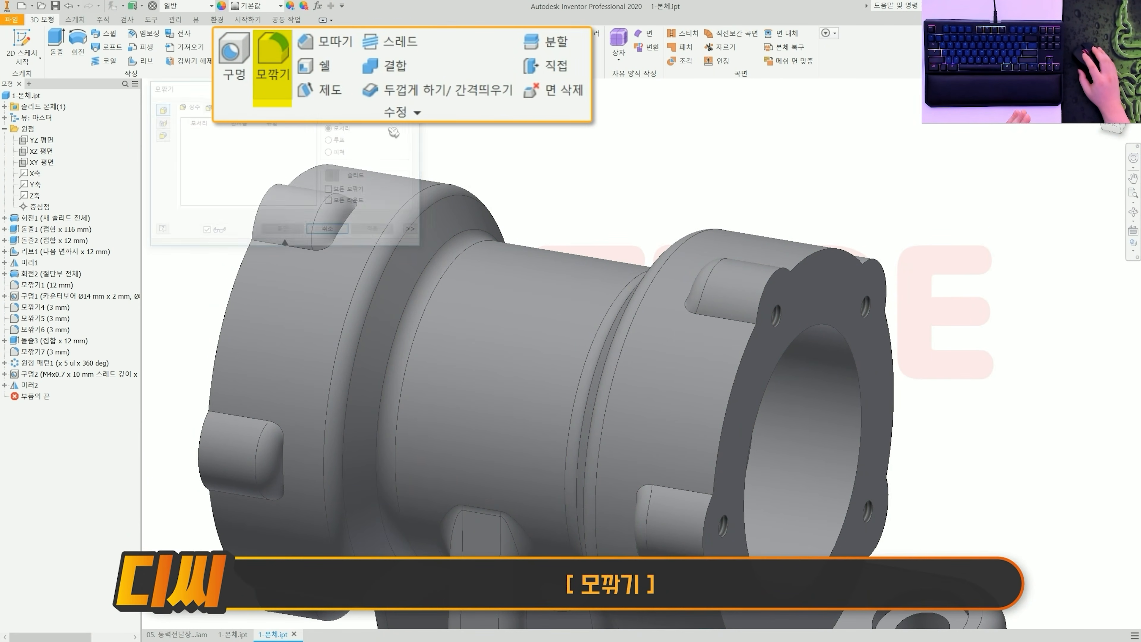
{"action": "middle_click_drag", "start_coordinate": [570, 238], "coordinate": [678, 285]}
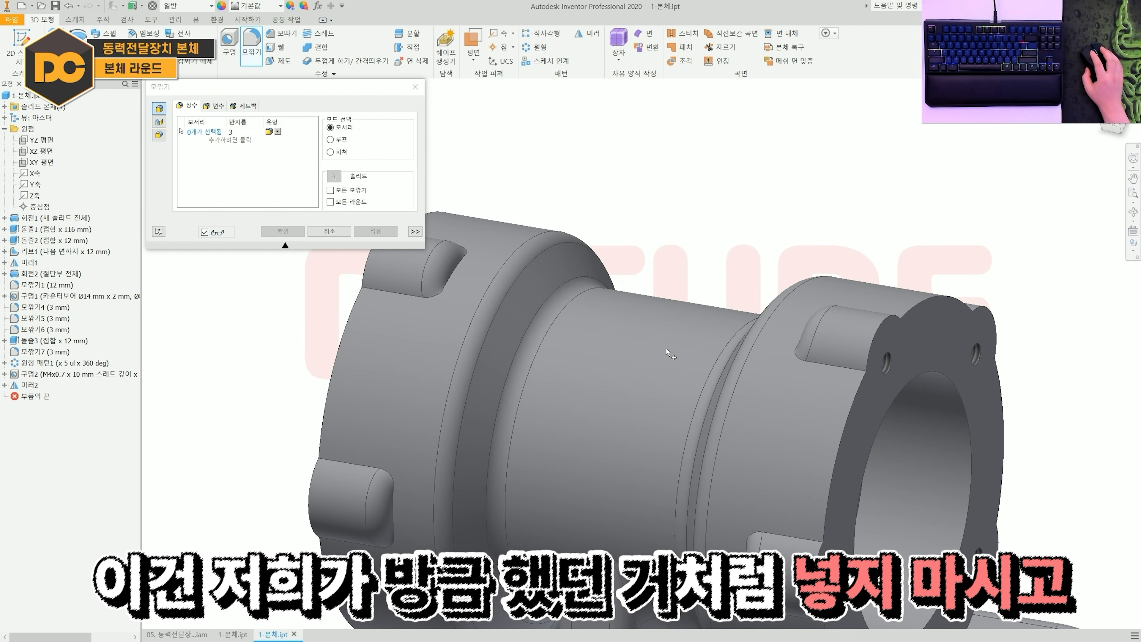
{"action": "left_click", "coordinate": [819, 367]}
{"action": "middle_click_drag", "start_coordinate": [759, 345], "coordinate": [805, 352], "text": "shift"}
{"action": "left_click", "coordinate": [868, 296]}
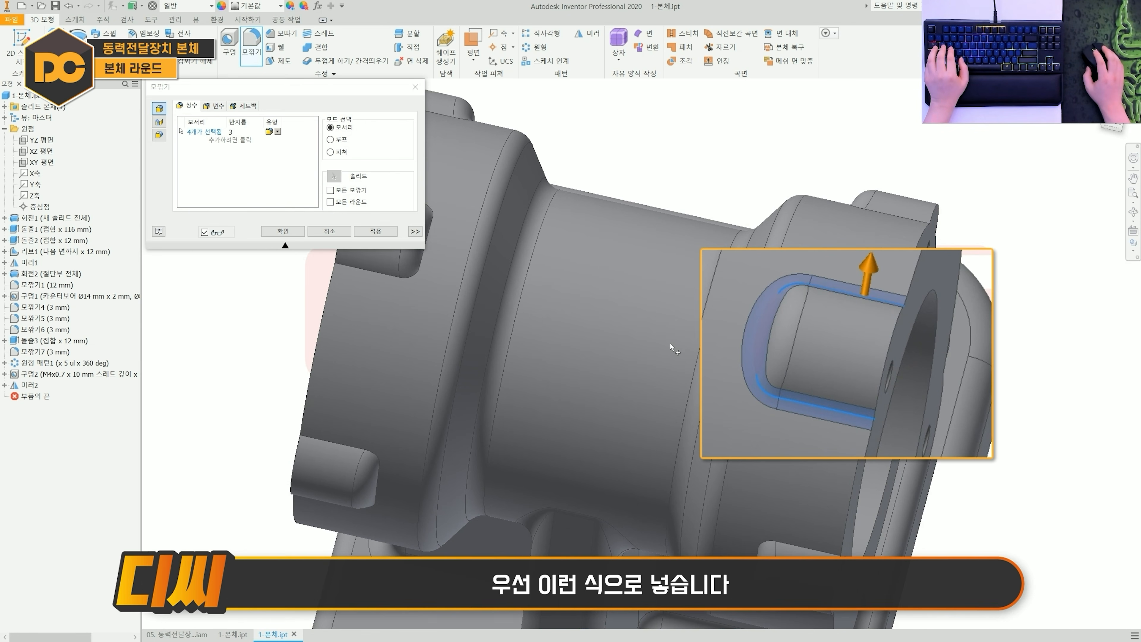
- Add the base edges of the matching mirrored boss on the opposite flange and create the 3 mm fillet
{"action": "middle_click_drag", "start_coordinate": [384, 289], "coordinate": [648, 387]}
{"action": "left_click", "coordinate": [657, 373]}
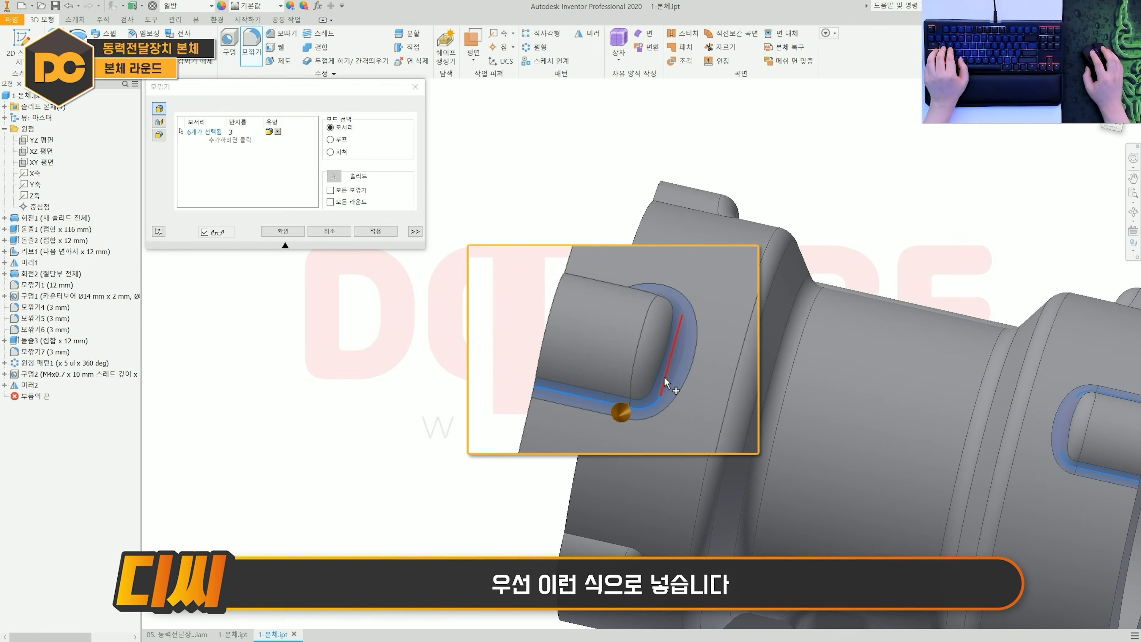
{"action": "left_click", "coordinate": [651, 290]}
{"action": "scroll", "coordinate": [826, 362], "scroll_direction": "down", "scroll_amount": 3}
{"action": "middle_click_drag", "start_coordinate": [836, 388], "coordinate": [605, 305], "text": "shift"}
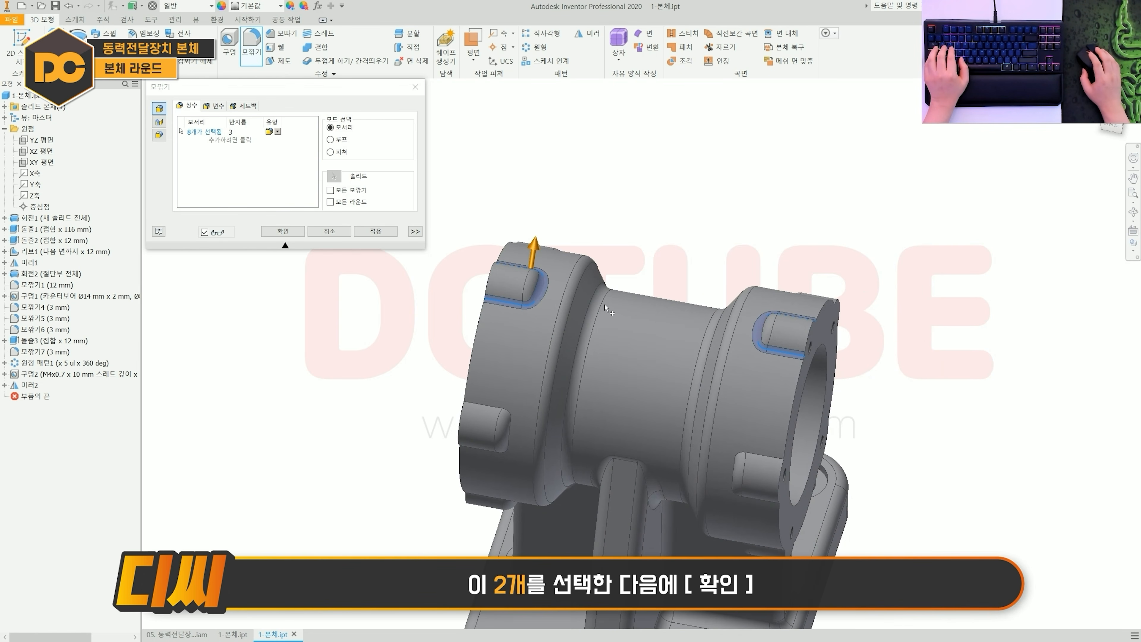
{"action": "left_click", "coordinate": [294, 234]}
- Pattern the new boss base fillet circularly around the cylinder's axis with 5 occurrences over 360 degrees
{"action": "scroll", "coordinate": [745, 375], "scroll_direction": "up", "scroll_amount": 3}
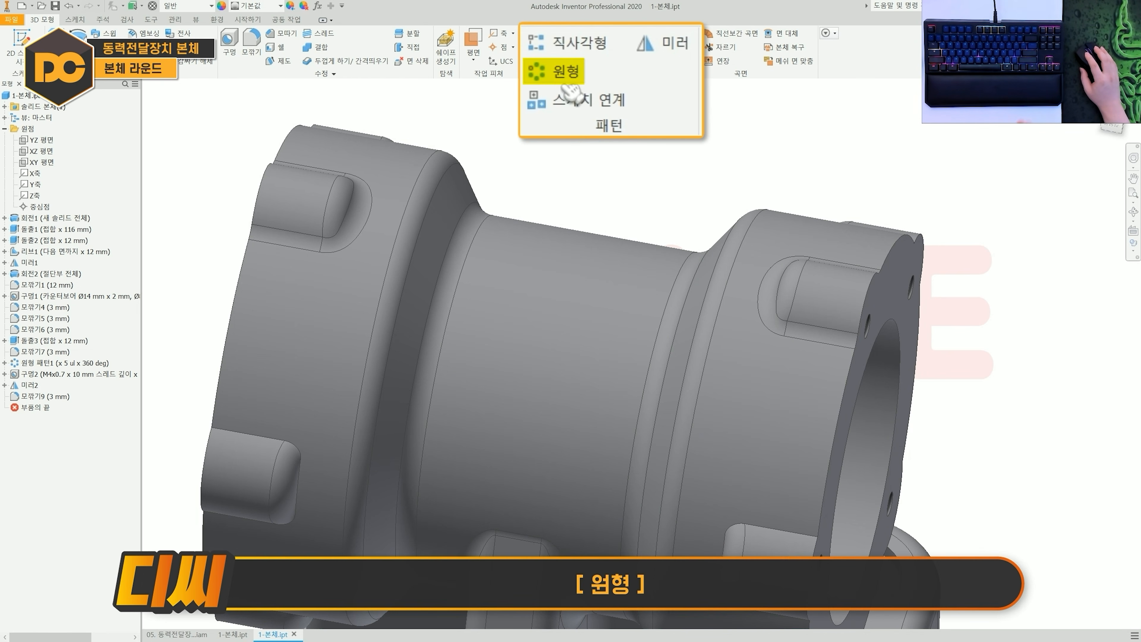
{"action": "left_click", "coordinate": [539, 48]}
{"action": "left_click", "coordinate": [55, 400]}
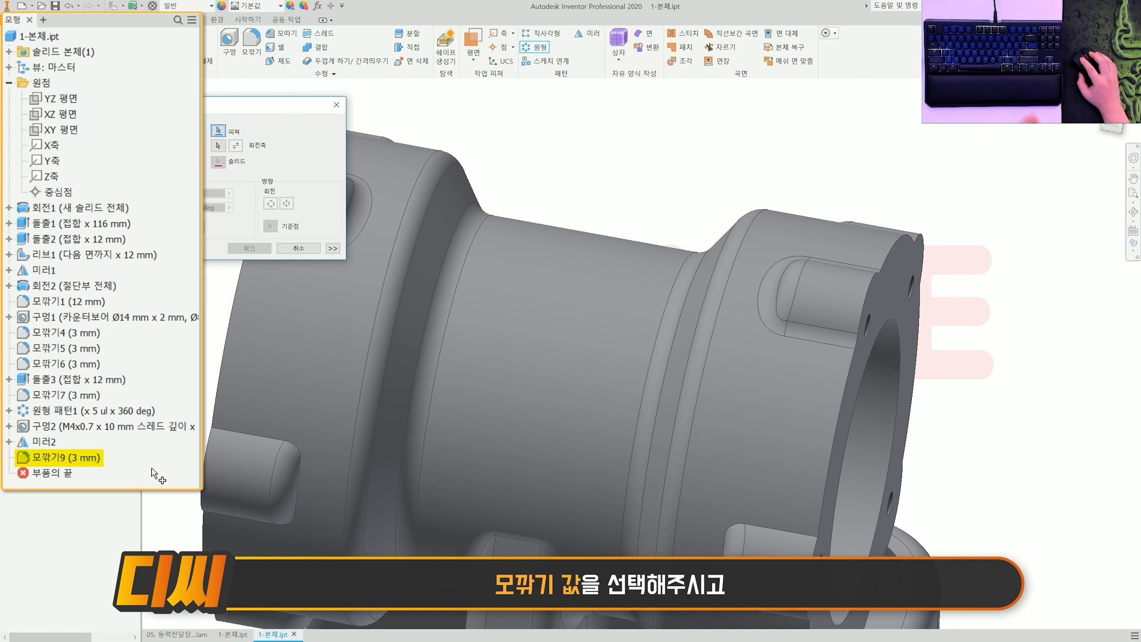
{"action": "left_click", "coordinate": [78, 459]}
{"action": "left_click", "coordinate": [218, 145]}
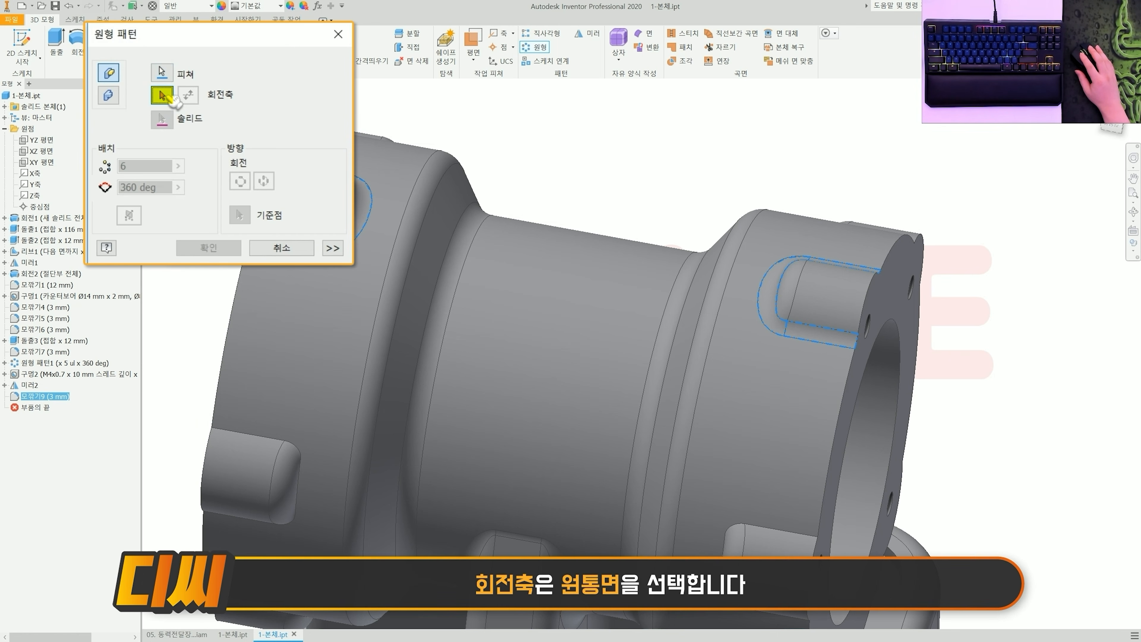
{"action": "left_click", "coordinate": [535, 260]}
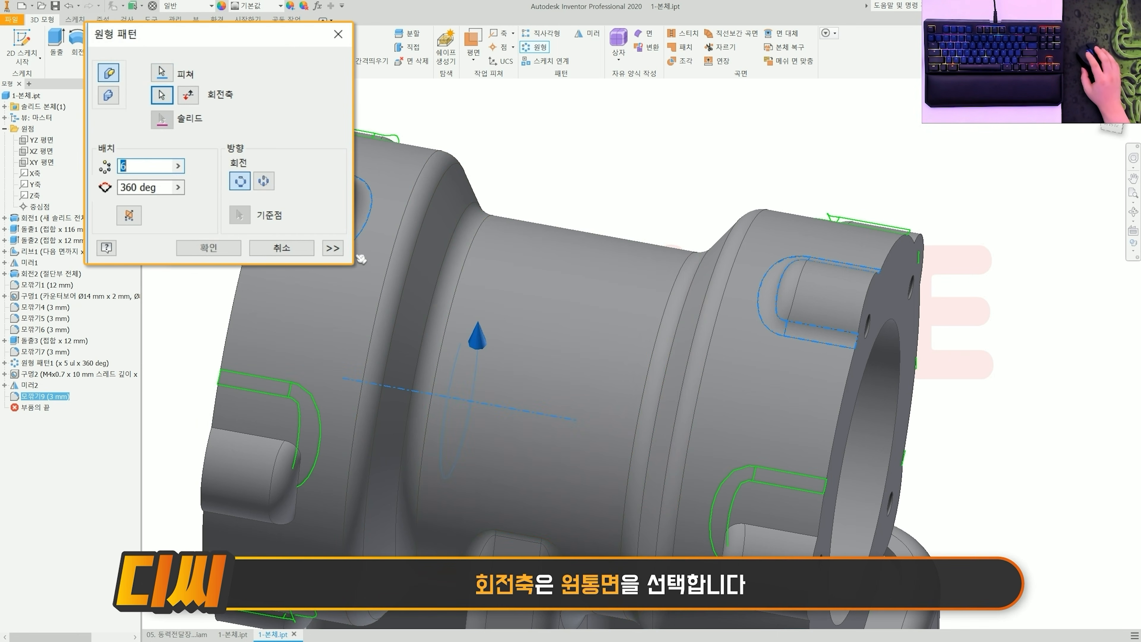
{"action": "type", "text": "5"}
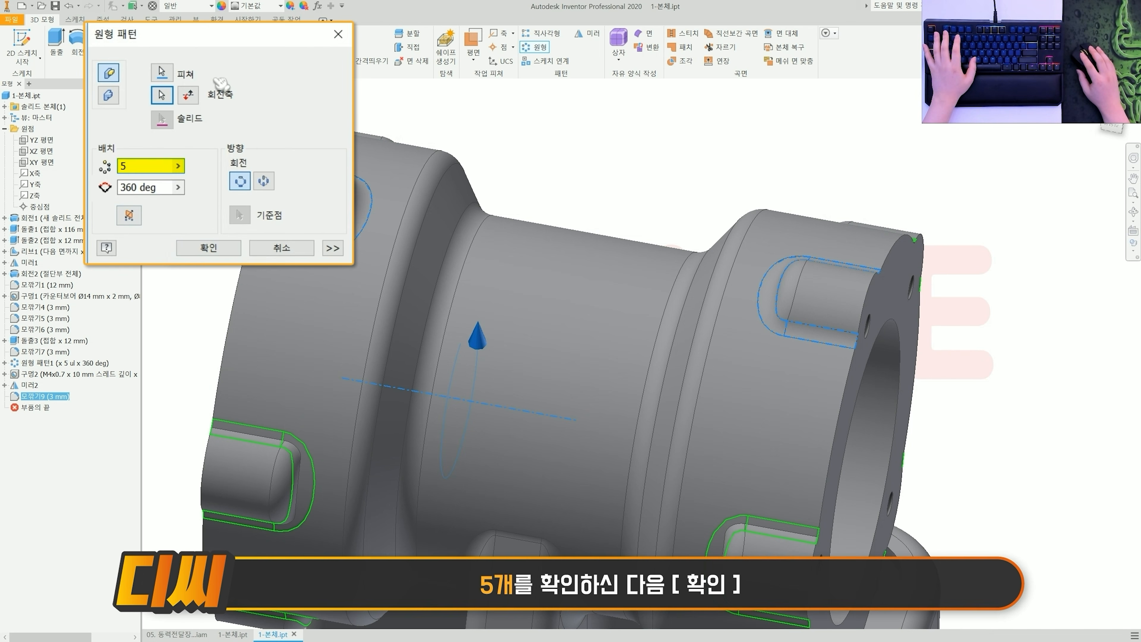
{"action": "left_click", "coordinate": [208, 247]}
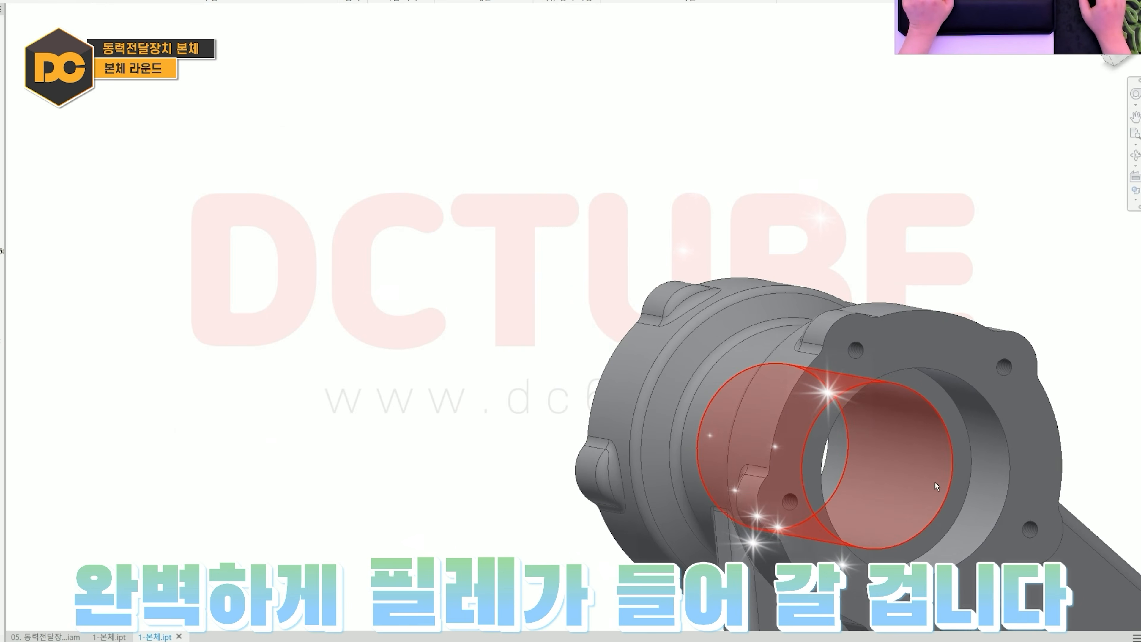
- Chamfer the outer opening edges of the bore at both ends of the cylinder with a distance of 1 mm
{"action": "middle_click_drag", "start_coordinate": [935, 483], "coordinate": [467, 324]}
{"action": "scroll", "coordinate": [467, 324], "scroll_direction": "up", "scroll_amount": 2}
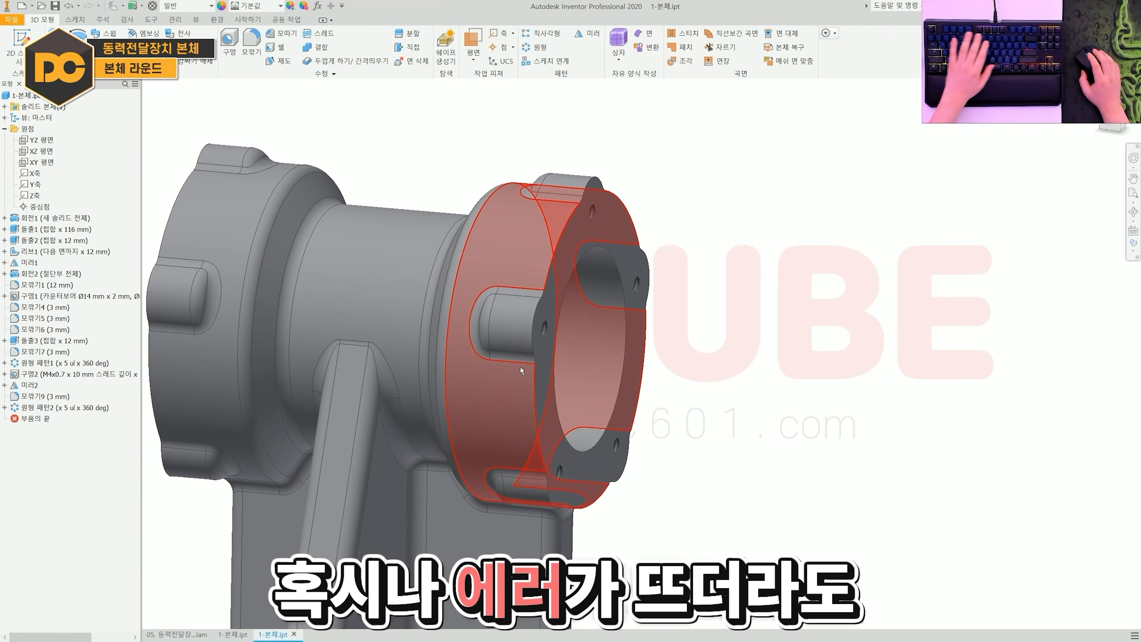
{"action": "middle_click_drag", "start_coordinate": [520, 366], "coordinate": [833, 431], "text": "shift"}
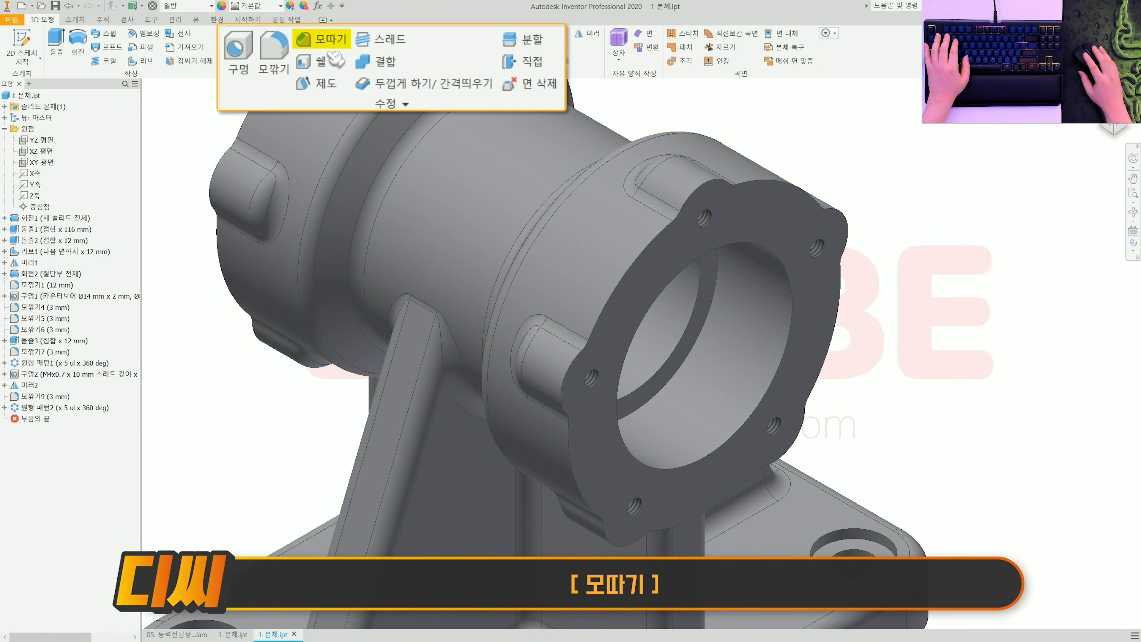
{"action": "left_click", "coordinate": [283, 33]}
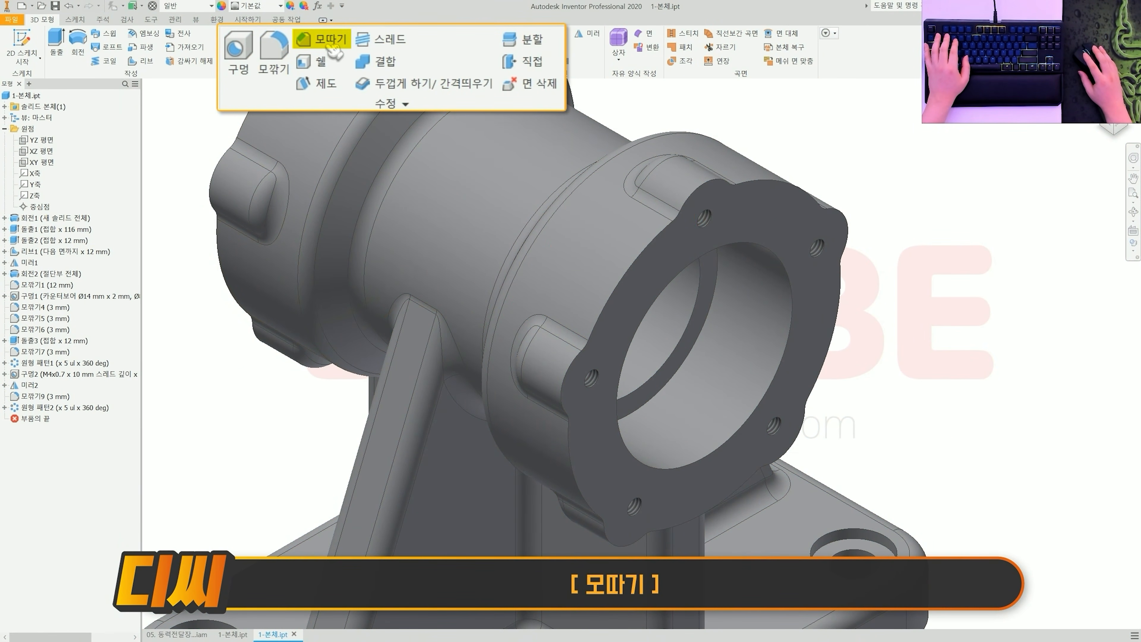
{"action": "left_click", "coordinate": [792, 341]}
{"action": "scroll", "coordinate": [791, 342], "scroll_direction": "down", "scroll_amount": 3}
{"action": "middle_click_drag", "start_coordinate": [764, 334], "coordinate": [497, 117], "text": "shift"}
{"action": "left_click", "coordinate": [601, 193]}
{"action": "type", "text": "1"}
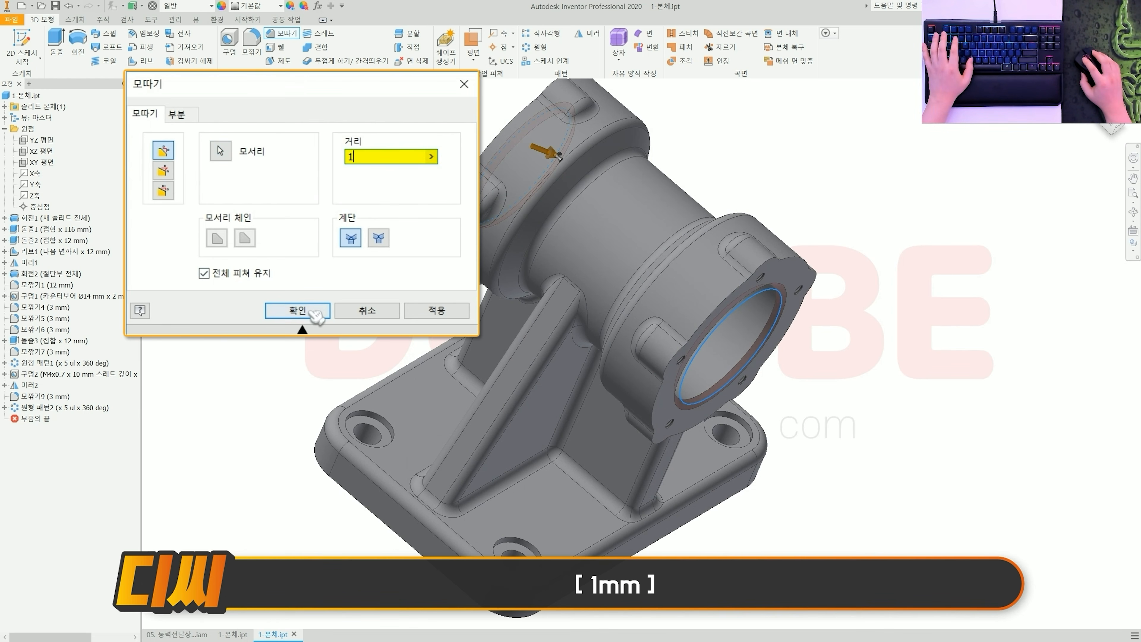
{"action": "left_click", "coordinate": [298, 311]}
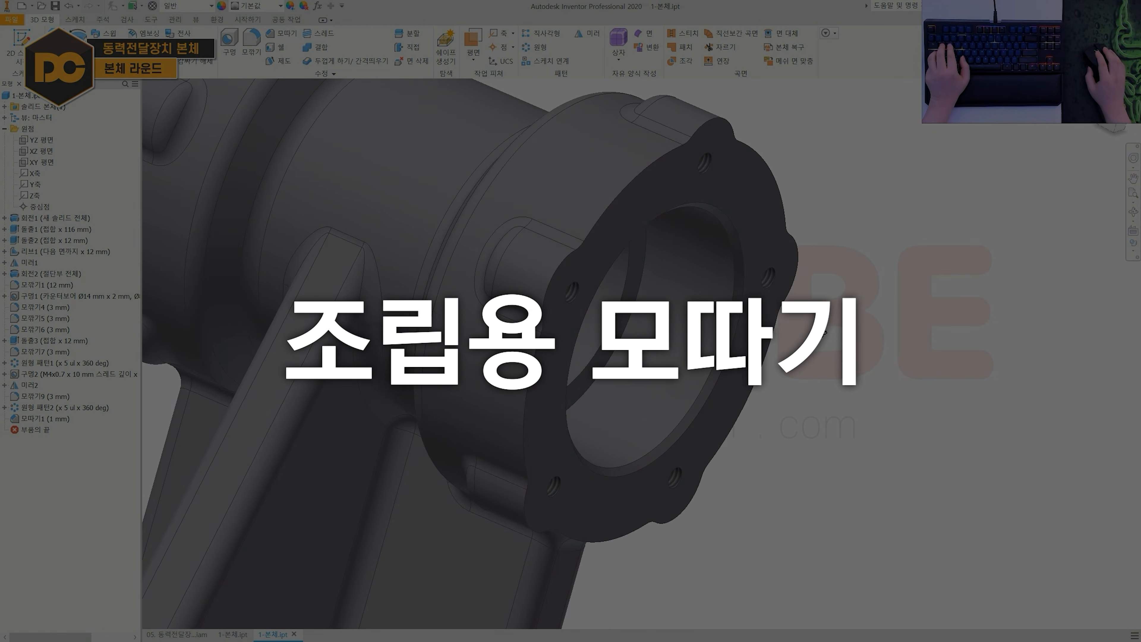
- Switch to 05. 동력전달장치-1.iam and examine how the cover's spigot enters the body's chamfered bore while sliding the cover along the shaft
{"action": "middle_click_drag", "start_coordinate": [824, 333], "coordinate": [829, 345], "text": "shift"}
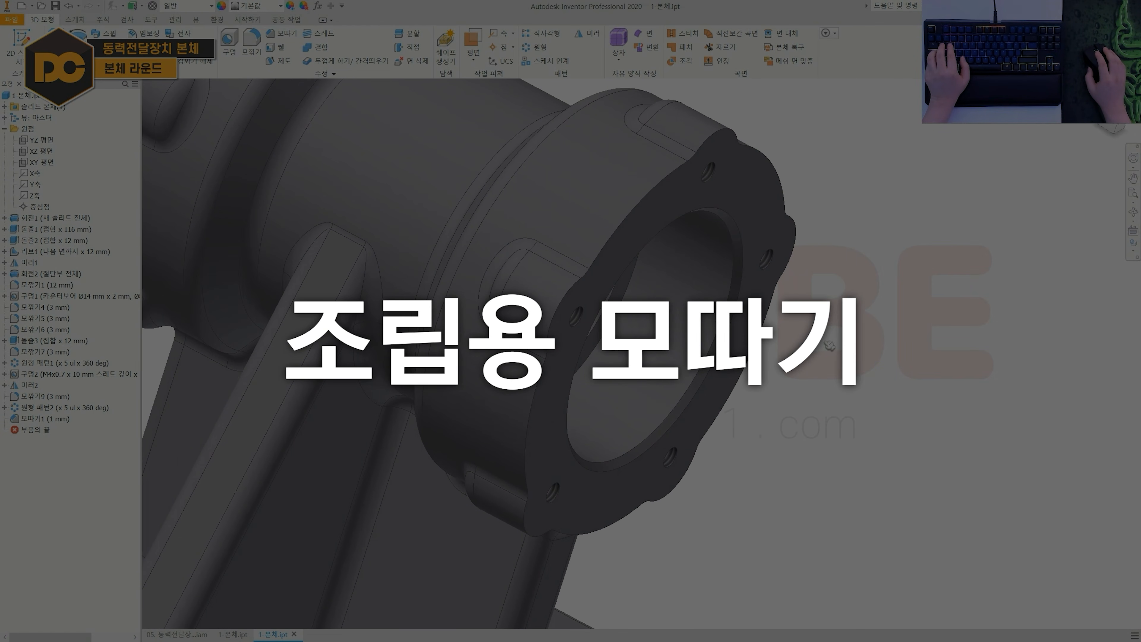
{"action": "middle_click_drag", "start_coordinate": [782, 384], "coordinate": [738, 372], "text": "shift"}
{"action": "key", "text": "F6"}
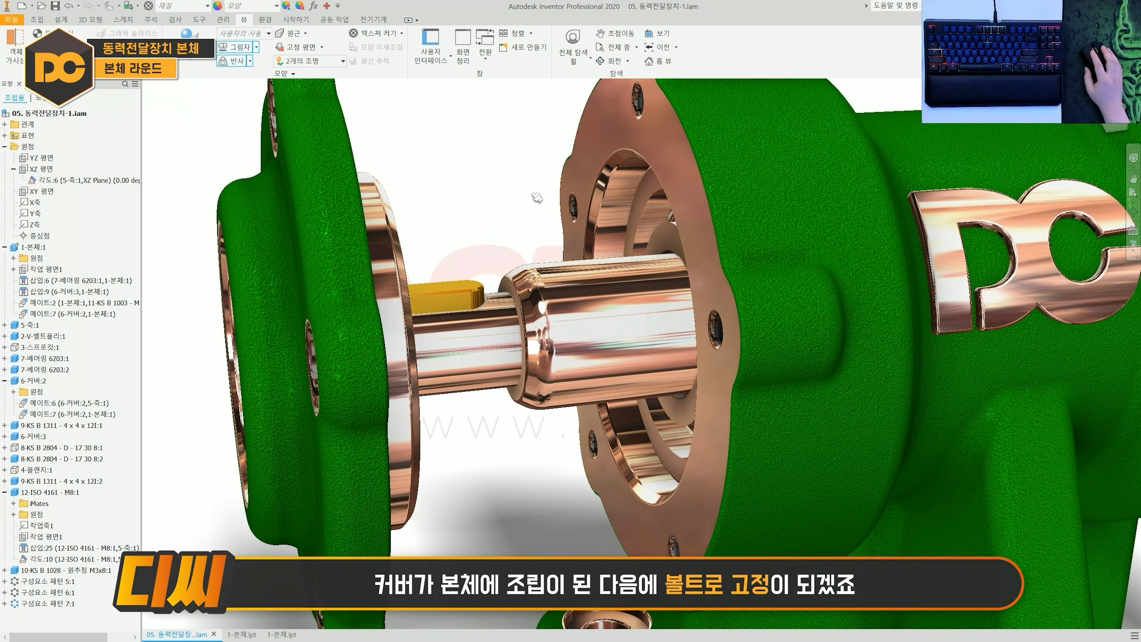
{"action": "left_click_drag", "start_coordinate": [318, 295], "coordinate": [405, 287]}
{"action": "left_click", "coordinate": [555, 184]}
{"action": "middle_click_drag", "start_coordinate": [556, 186], "coordinate": [637, 217], "text": "shift"}
{"action": "scroll", "coordinate": [638, 225], "scroll_direction": "up", "scroll_amount": 1}
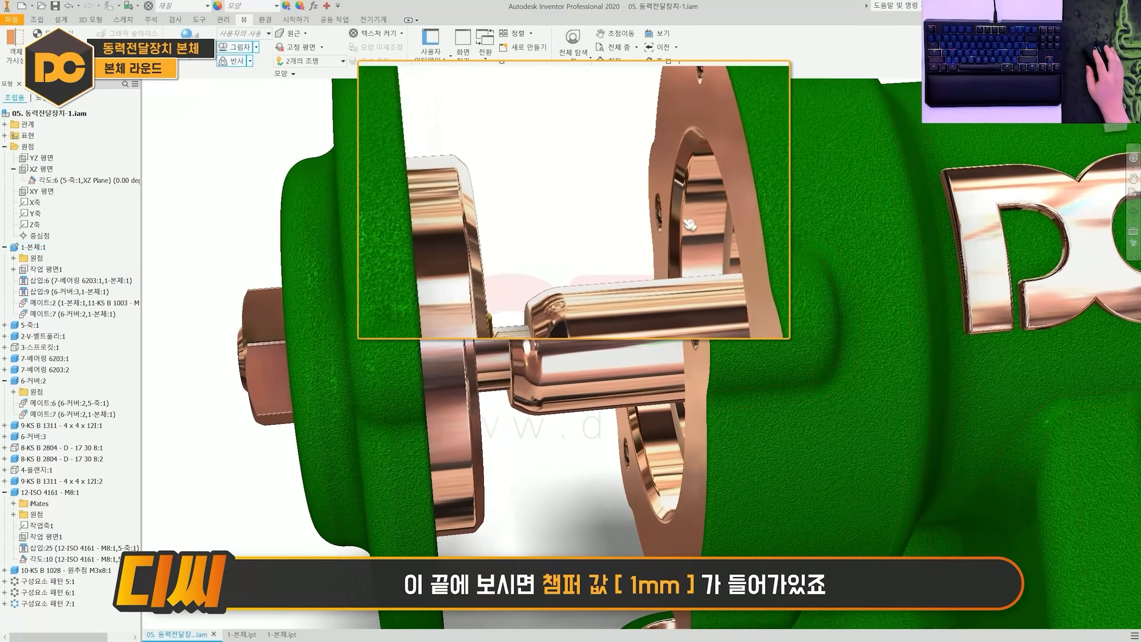
{"action": "scroll", "coordinate": [529, 194], "scroll_direction": "down", "scroll_amount": 1}
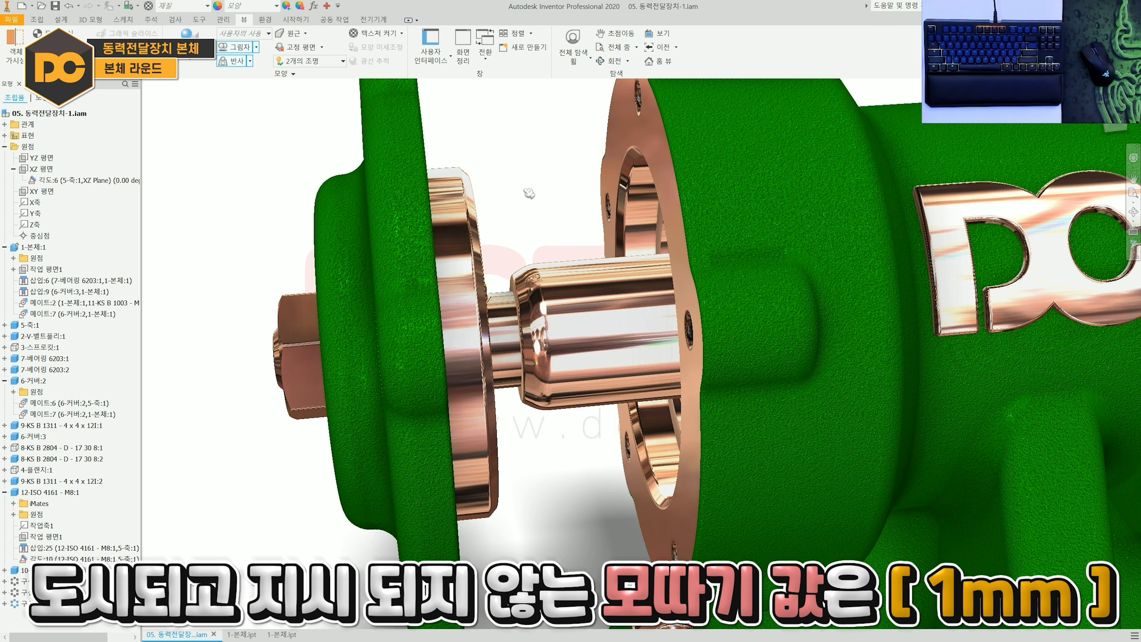
{"action": "middle_click_drag", "start_coordinate": [530, 193], "coordinate": [557, 189], "text": "shift"}
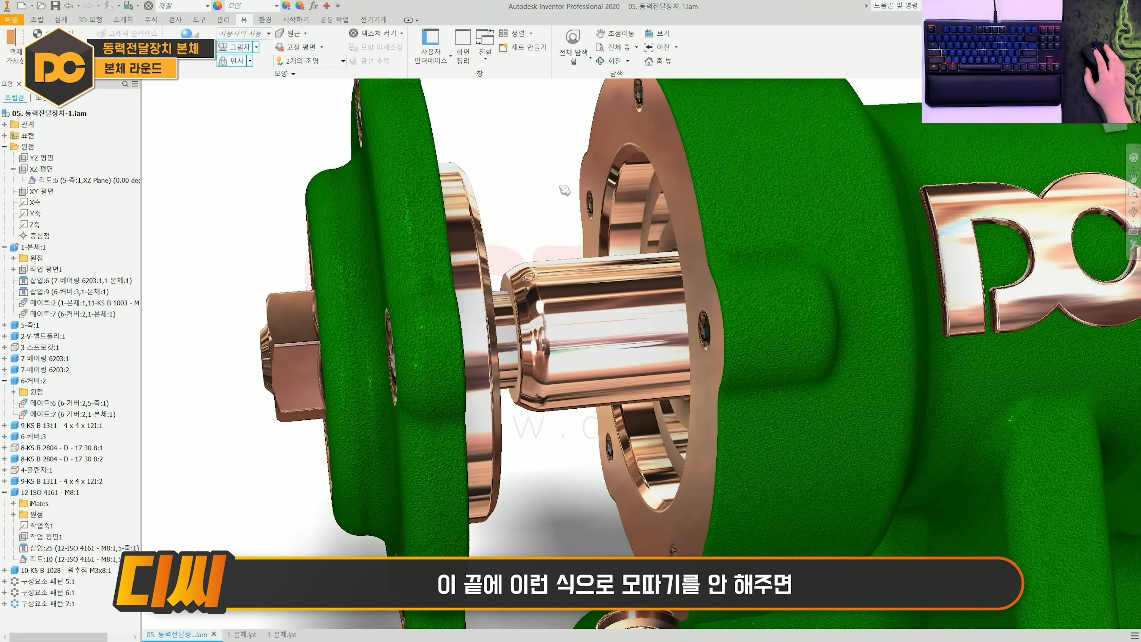
{"action": "scroll", "coordinate": [567, 192], "scroll_direction": "up", "scroll_amount": 1}
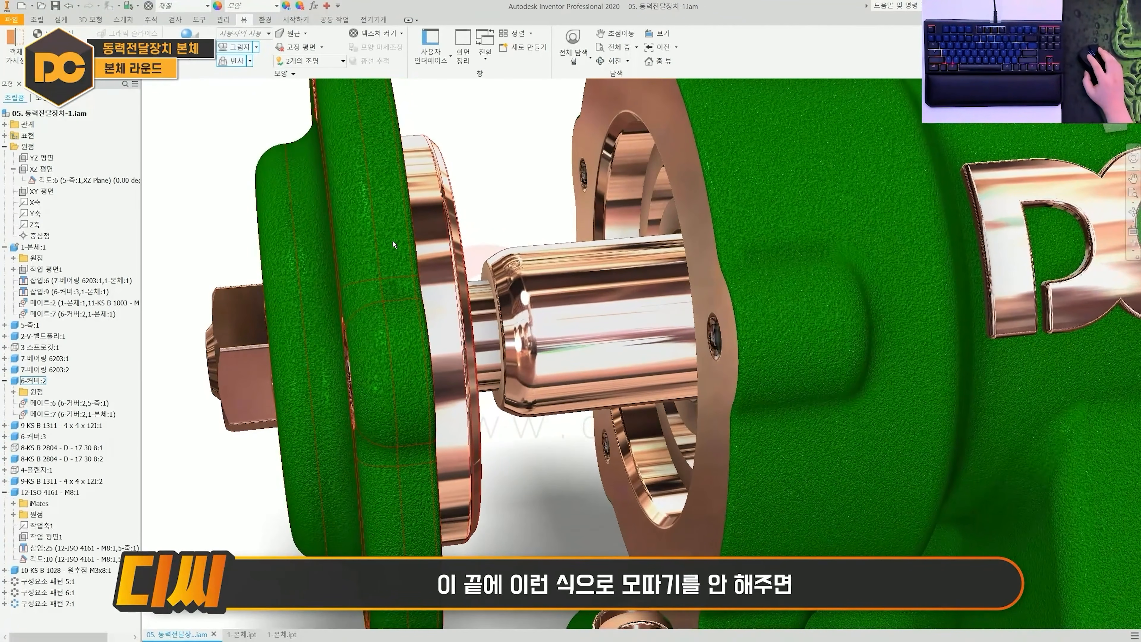
{"action": "left_click_drag", "start_coordinate": [384, 224], "coordinate": [557, 173]}
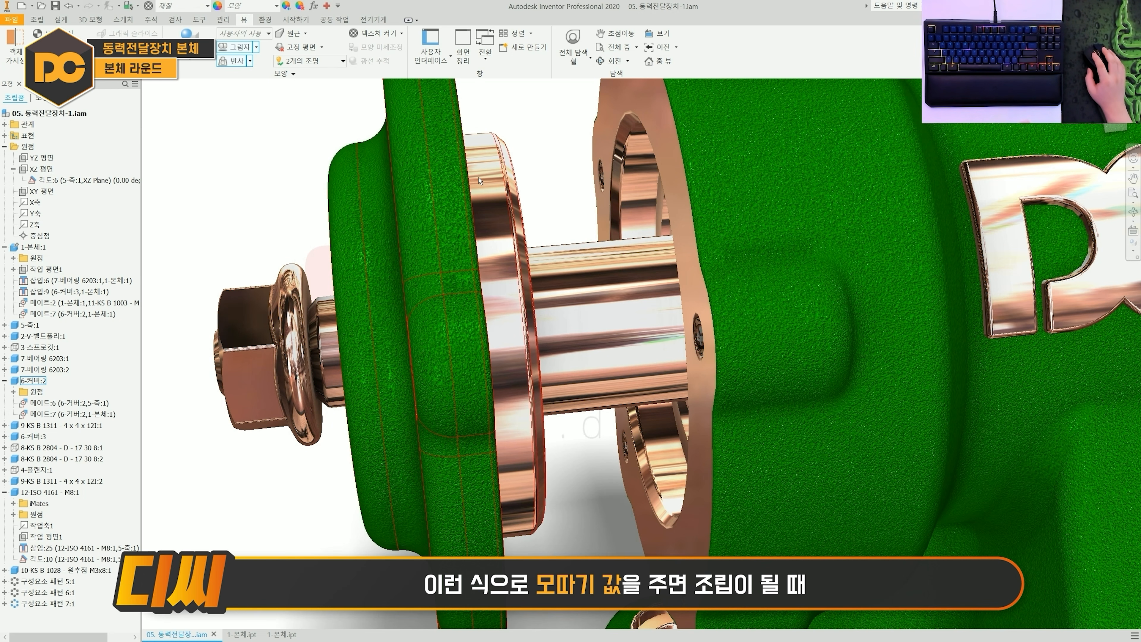
{"action": "left_click_drag", "start_coordinate": [463, 186], "coordinate": [579, 138]}
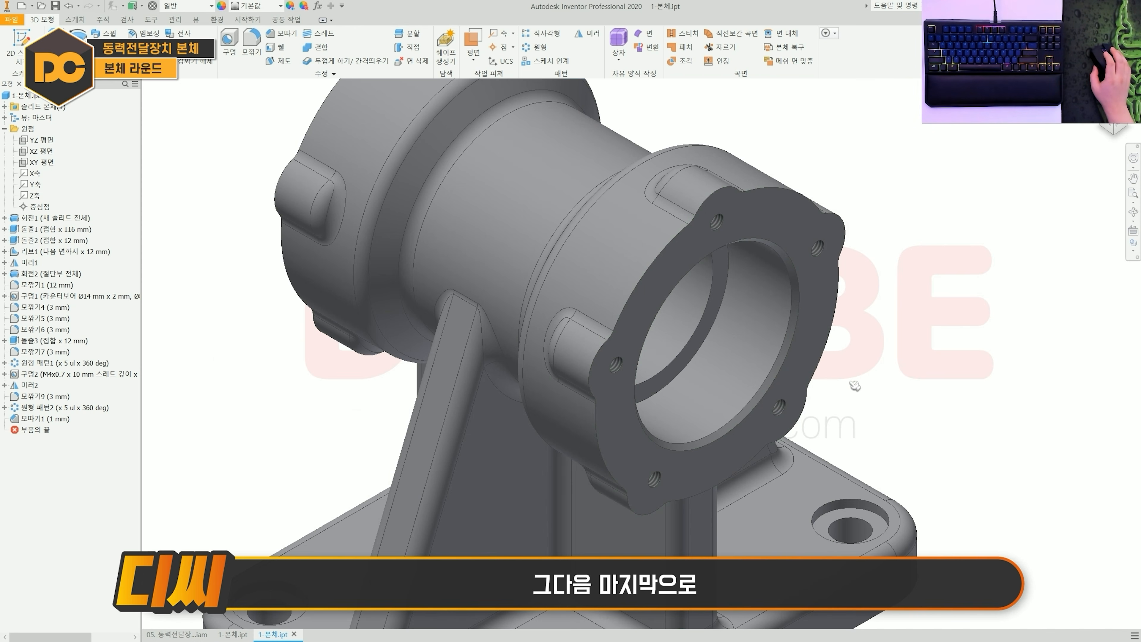
- In the 1-본체.ipt part, fillet the inner shoulder edges of the bearing seats at both ends of the bore with a 0.3 mm radius
{"action": "scroll", "coordinate": [849, 381], "scroll_direction": "up", "scroll_amount": 3}
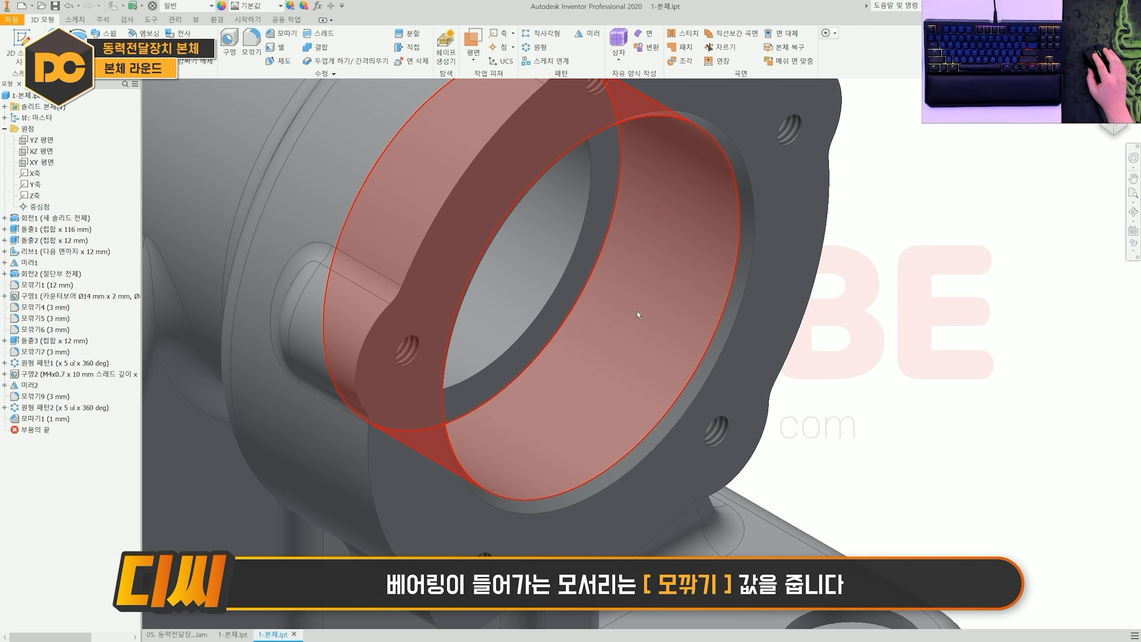
{"action": "left_click", "coordinate": [600, 275]}
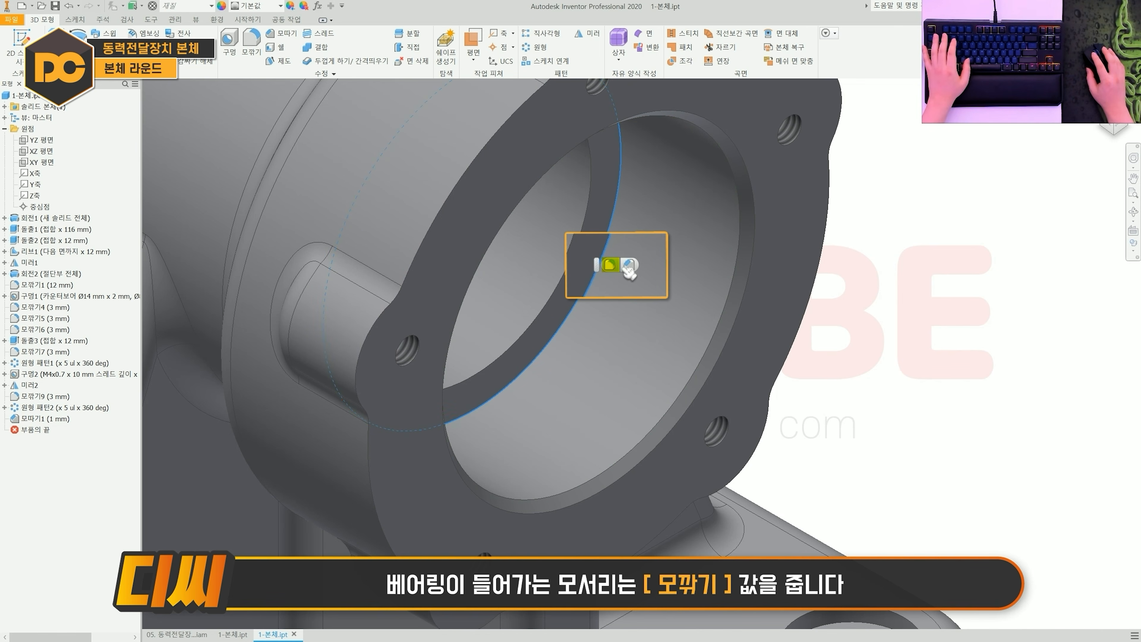
{"action": "left_click", "coordinate": [610, 268]}
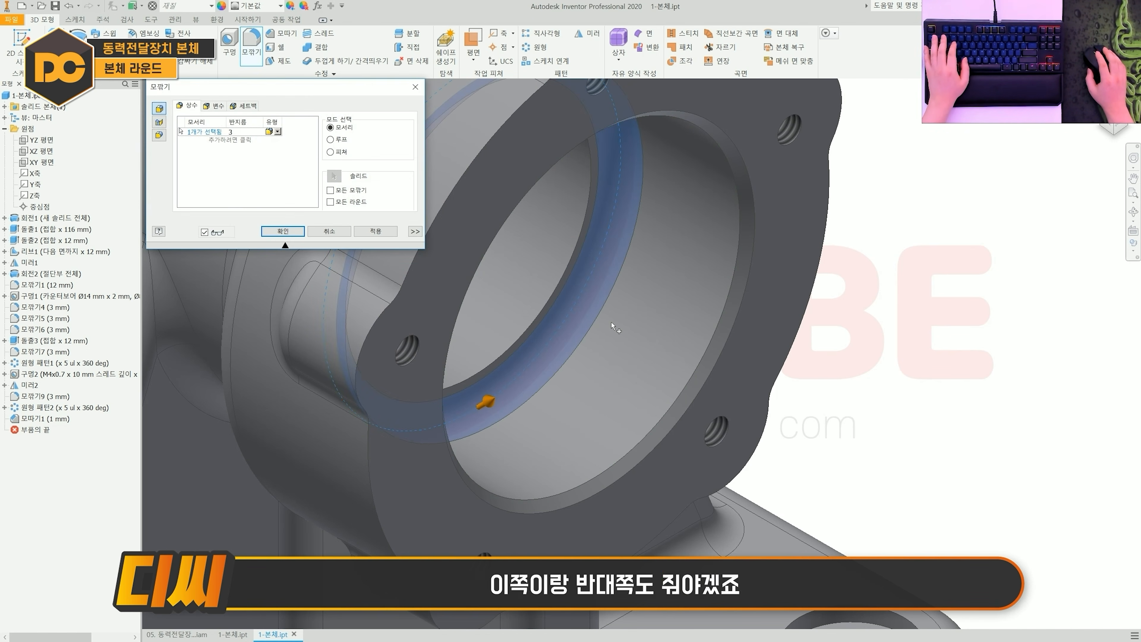
{"action": "scroll", "coordinate": [537, 306], "scroll_direction": "down", "scroll_amount": 4}
{"action": "middle_click_drag", "start_coordinate": [489, 301], "coordinate": [572, 313], "text": "shift"}
{"action": "middle_click_drag", "start_coordinate": [424, 256], "coordinate": [535, 323]}
{"action": "scroll", "coordinate": [523, 310], "scroll_direction": "up", "scroll_amount": 5}
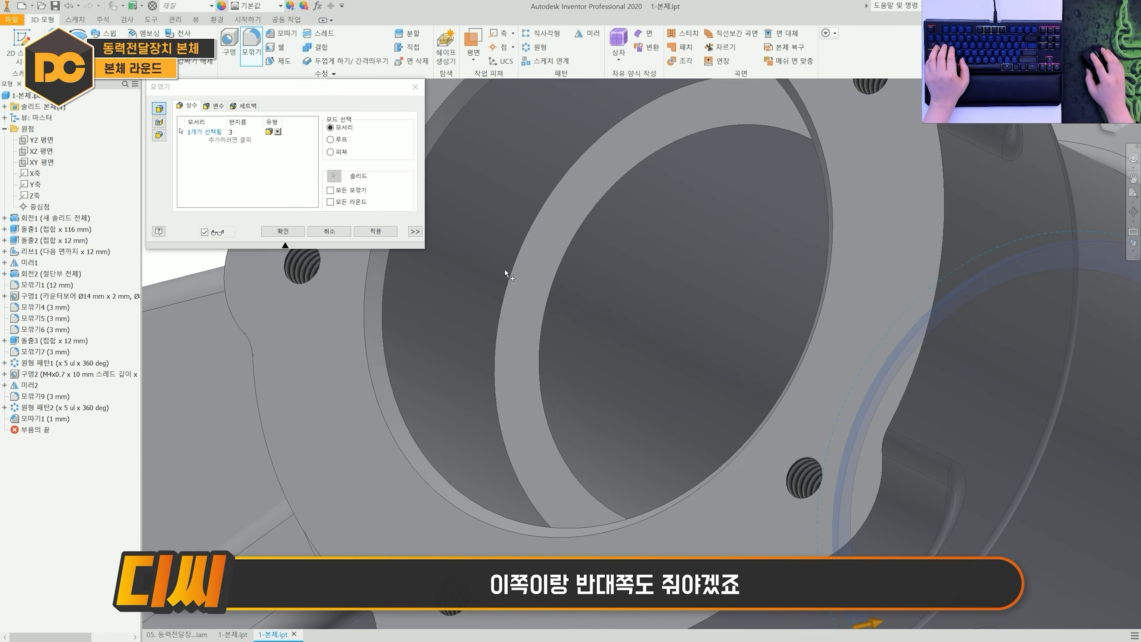
{"action": "left_click", "coordinate": [505, 273]}
{"action": "scroll", "coordinate": [506, 273], "scroll_direction": "down", "scroll_amount": 3}
{"action": "left_click", "coordinate": [243, 131]}
{"action": "type", "text": "0.3"}
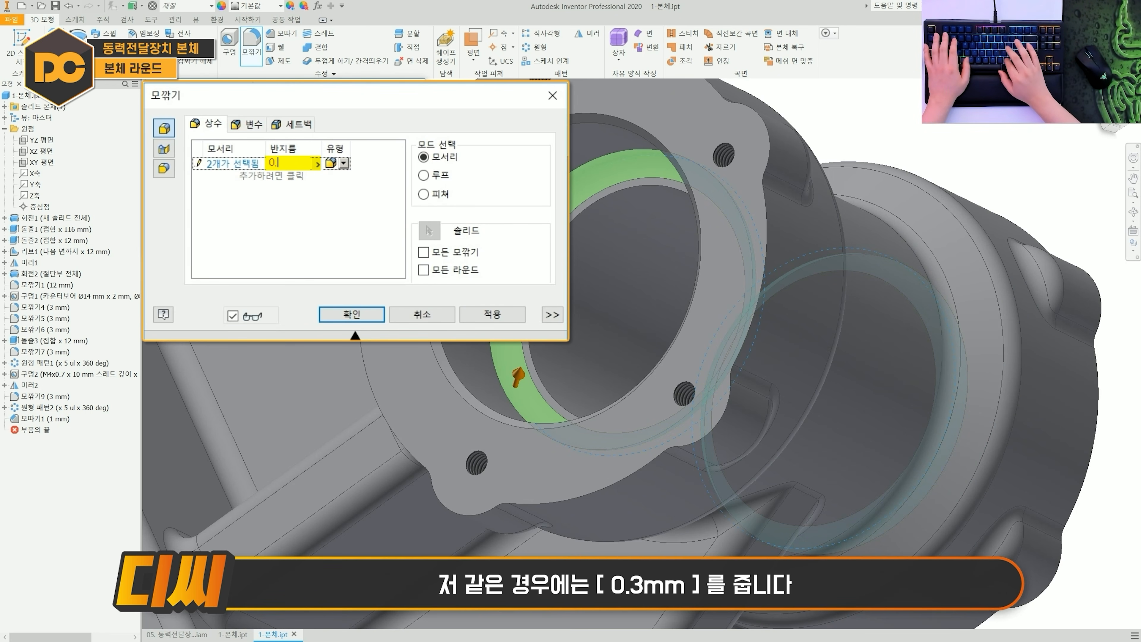
{"action": "left_click", "coordinate": [352, 314]}
{"action": "scroll", "coordinate": [775, 425], "scroll_direction": "up", "scroll_amount": 5}
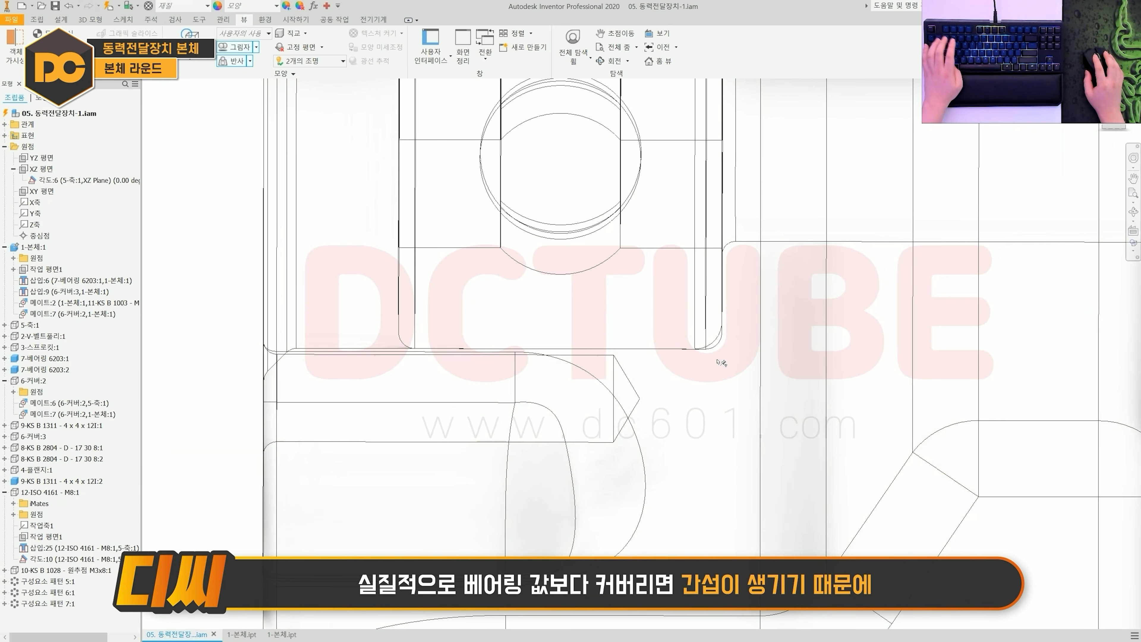
- In the 05. 동력전달장치-1.iam assembly, run an interference analysis between the body and the 7-베어링 6203:1 bearing
{"action": "key", "text": "1"}
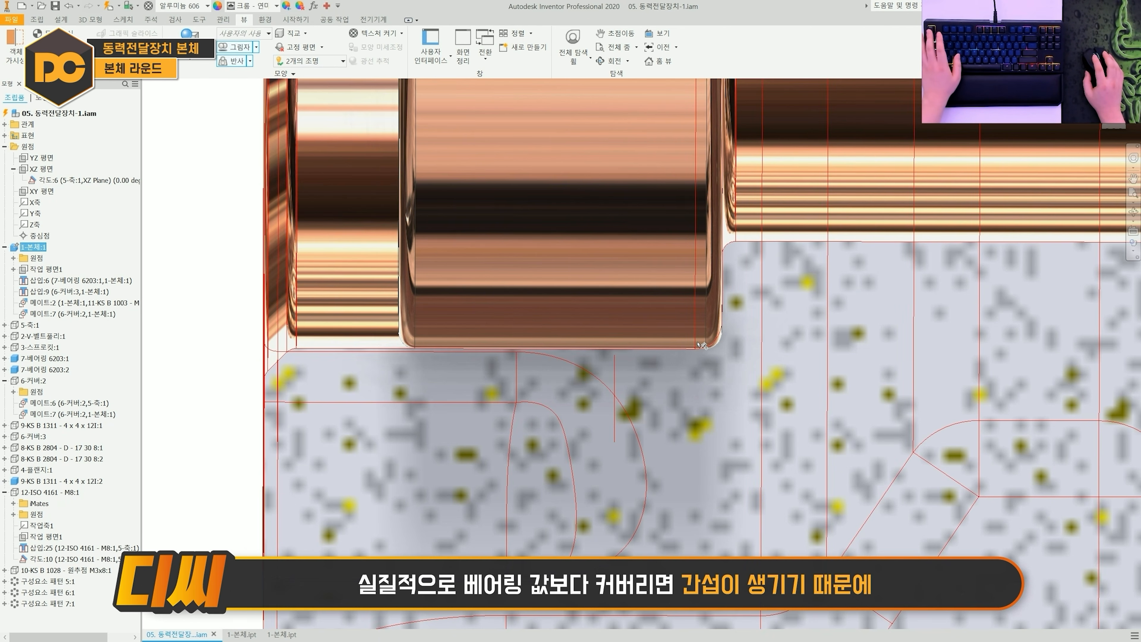
{"action": "key", "text": "Escape"}
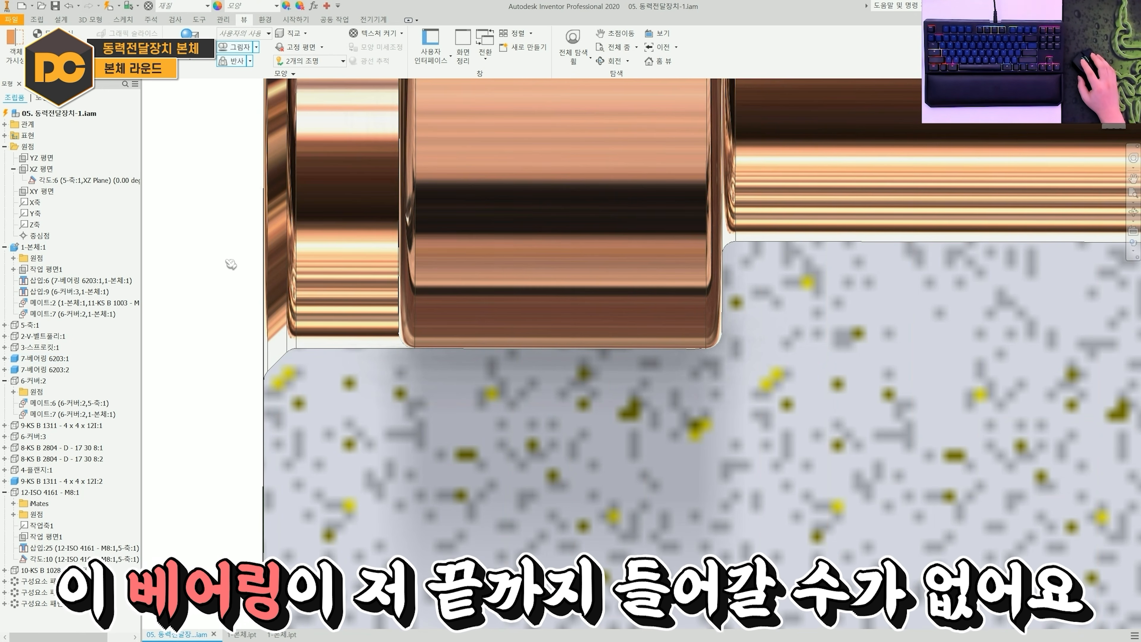
{"action": "left_click_drag", "start_coordinate": [207, 208], "coordinate": [881, 524]}
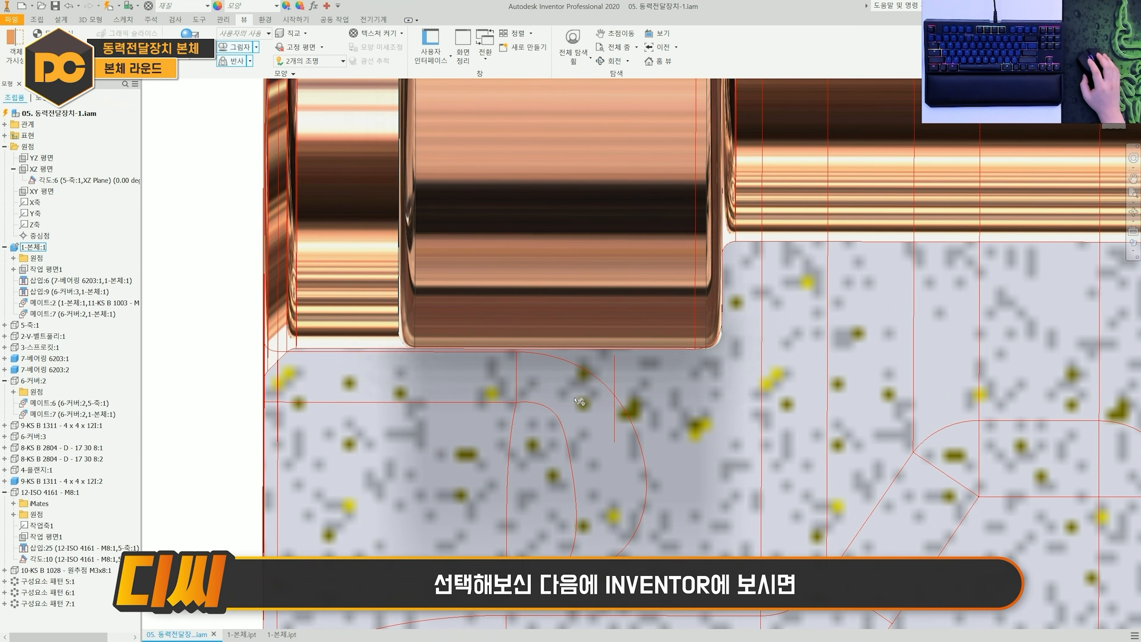
{"action": "left_click", "coordinate": [233, 215]}
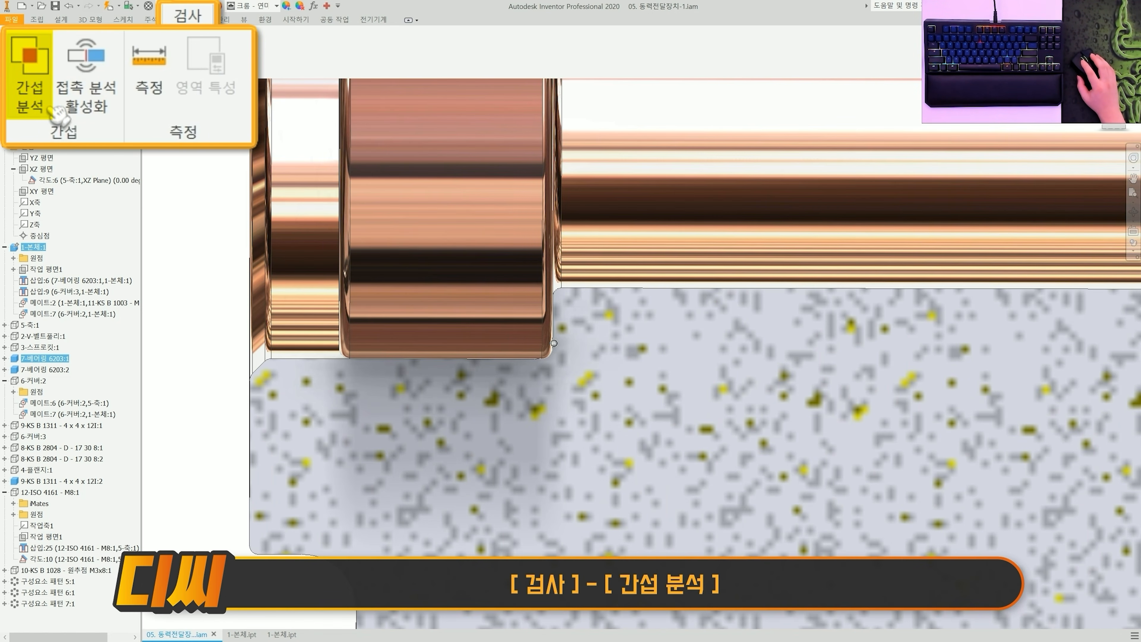
{"action": "left_click", "coordinate": [49, 110]}
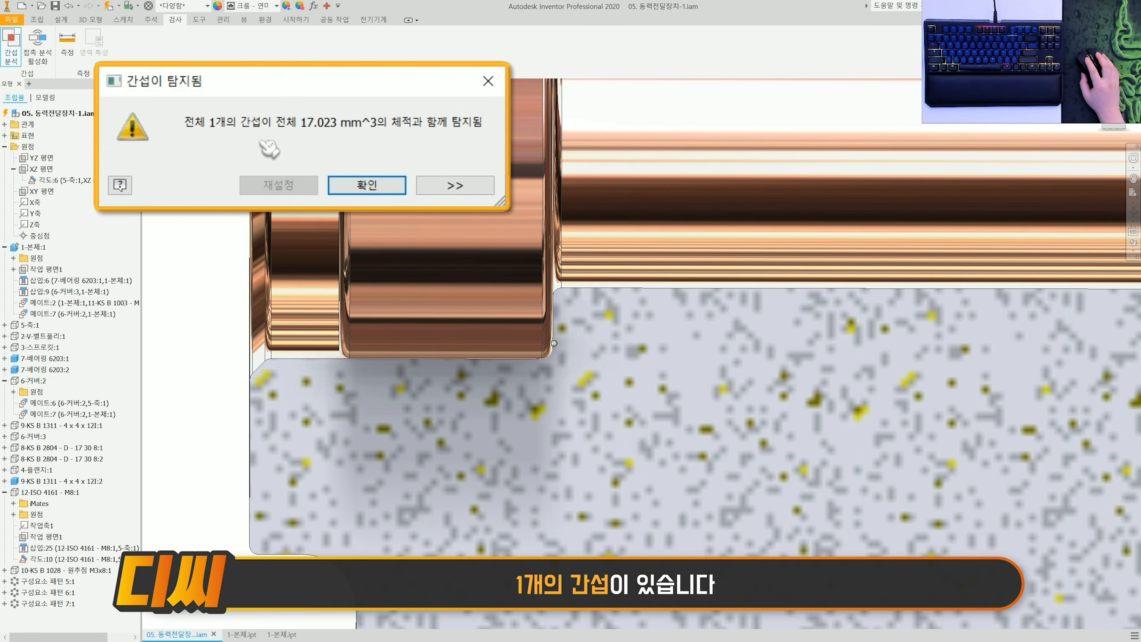
{"action": "left_click", "coordinate": [300, 145]}
- Slide the 7-베어링 6203:1 bearing along the body's bore toward the filleted shoulder
{"action": "scroll", "coordinate": [453, 301], "scroll_direction": "up", "scroll_amount": 3}
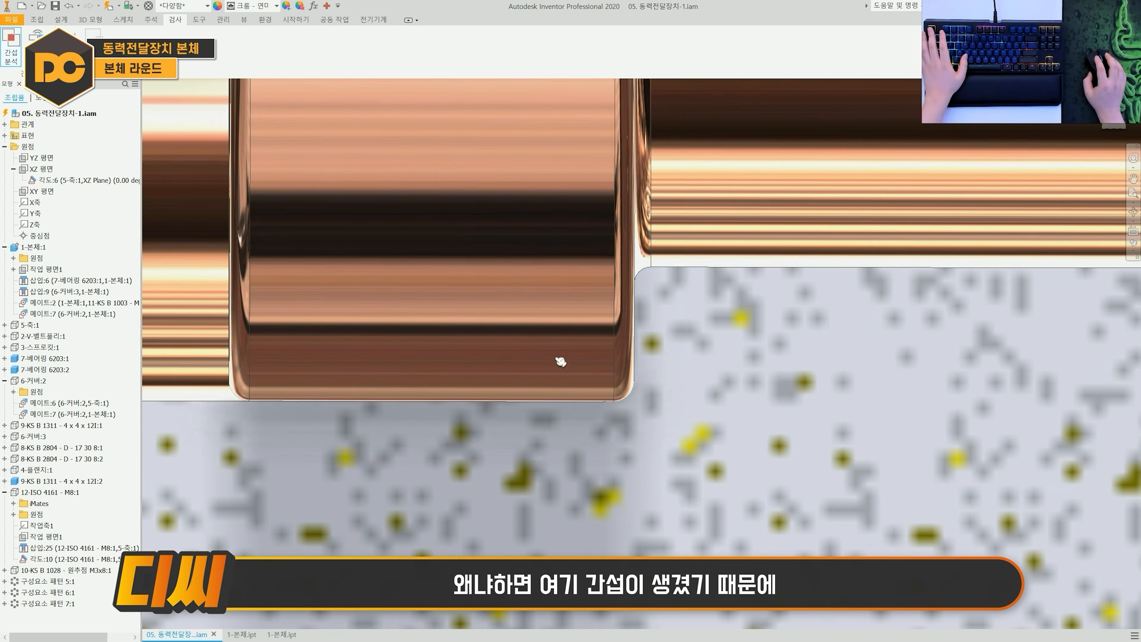
{"action": "scroll", "coordinate": [623, 391], "scroll_direction": "down", "scroll_amount": 2}
{"action": "middle_click_drag", "start_coordinate": [578, 391], "coordinate": [599, 384]}
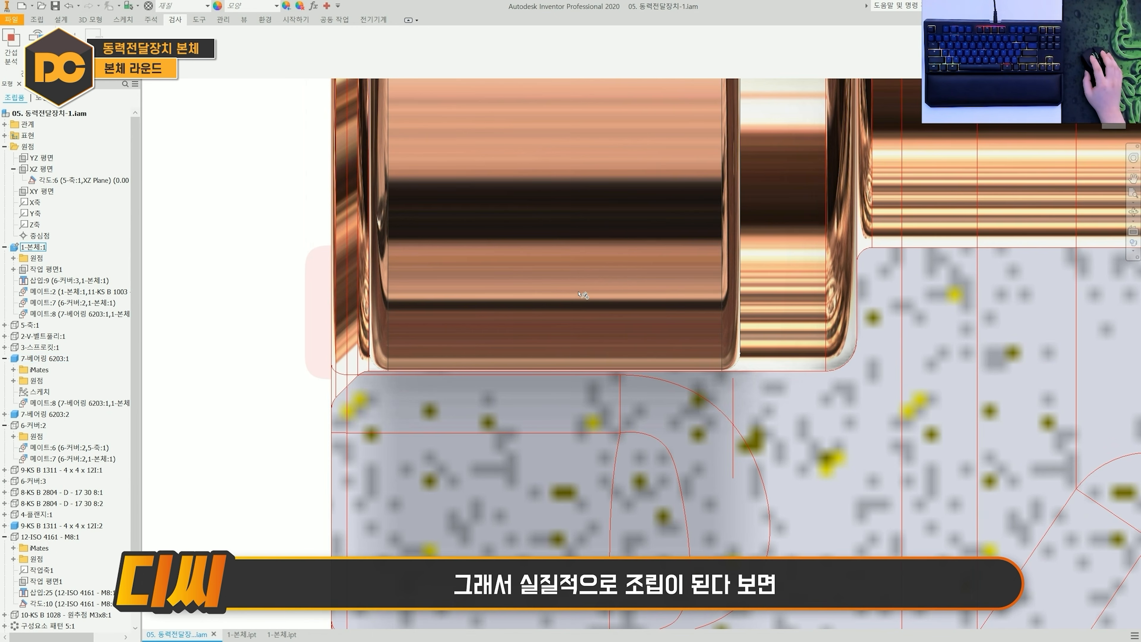
{"action": "left_click_drag", "start_coordinate": [583, 277], "coordinate": [683, 295]}
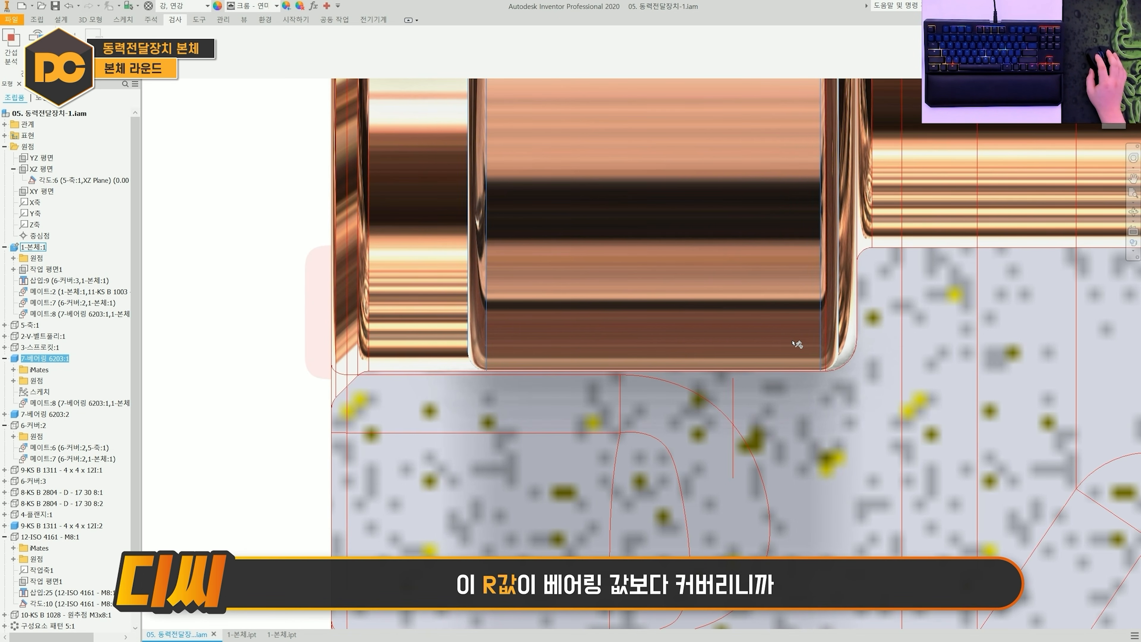
{"action": "left_click", "coordinate": [800, 361]}
{"action": "left_click_drag", "start_coordinate": [691, 280], "coordinate": [692, 287]}
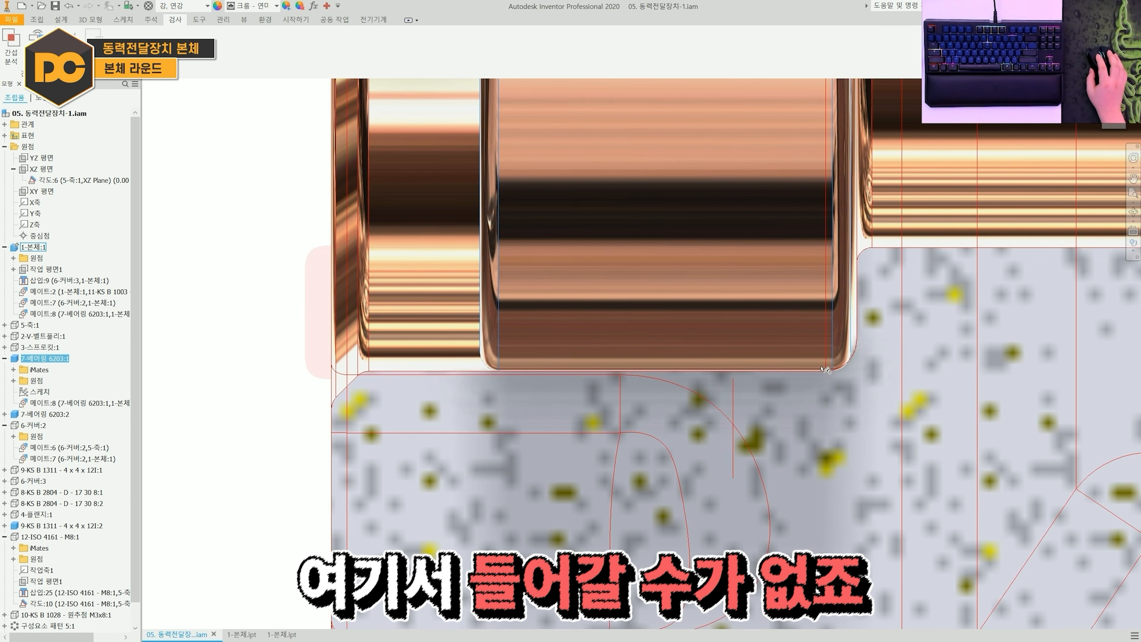
- Examine the gap between the bearing's outer corner and the body's shoulder fillet up close
{"action": "left_click", "coordinate": [914, 356]}
{"action": "key", "text": "ctrl+1"}
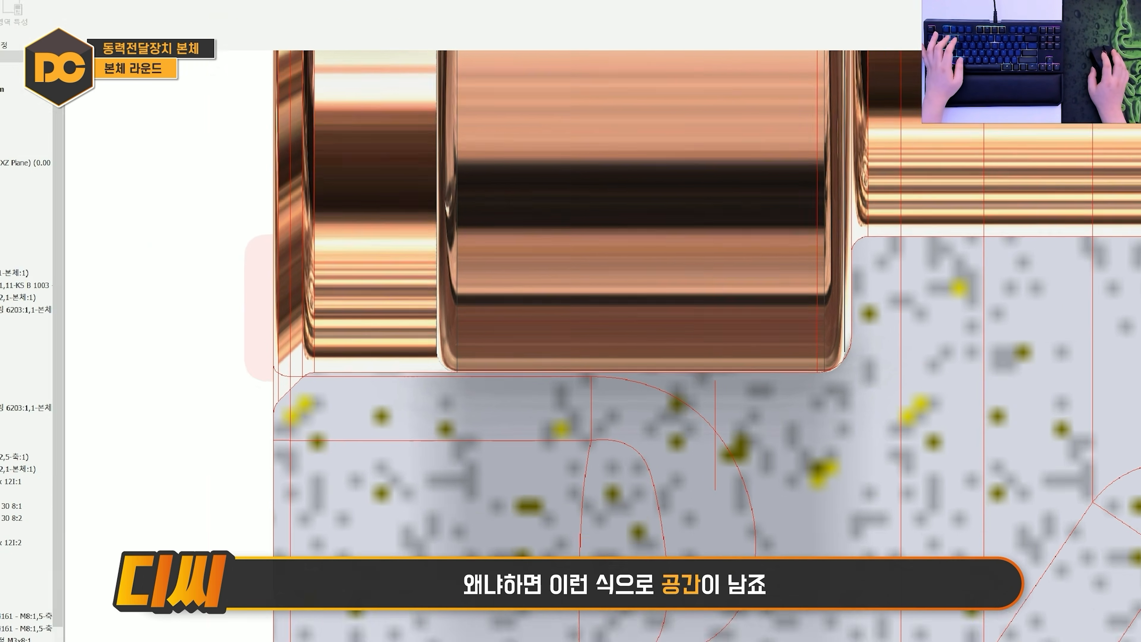
{"action": "left_click", "coordinate": [884, 353]}
{"action": "mouse_move", "coordinate": [856, 336]}
{"action": "left_mouse_down"}
{"action": "mouse_move", "coordinate": [864, 347]}
{"action": "mouse_move", "coordinate": [808, 373]}
{"action": "left_mouse_up"}
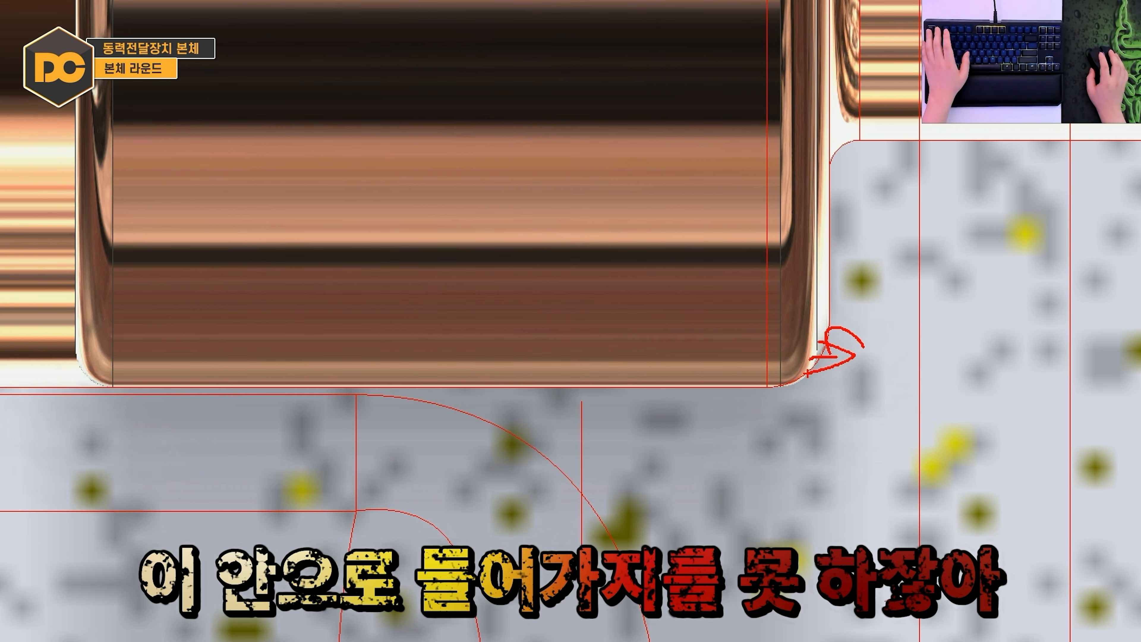
{"action": "key", "text": "Escape"}
{"action": "scroll", "coordinate": [765, 369], "scroll_direction": "up", "scroll_amount": 4}
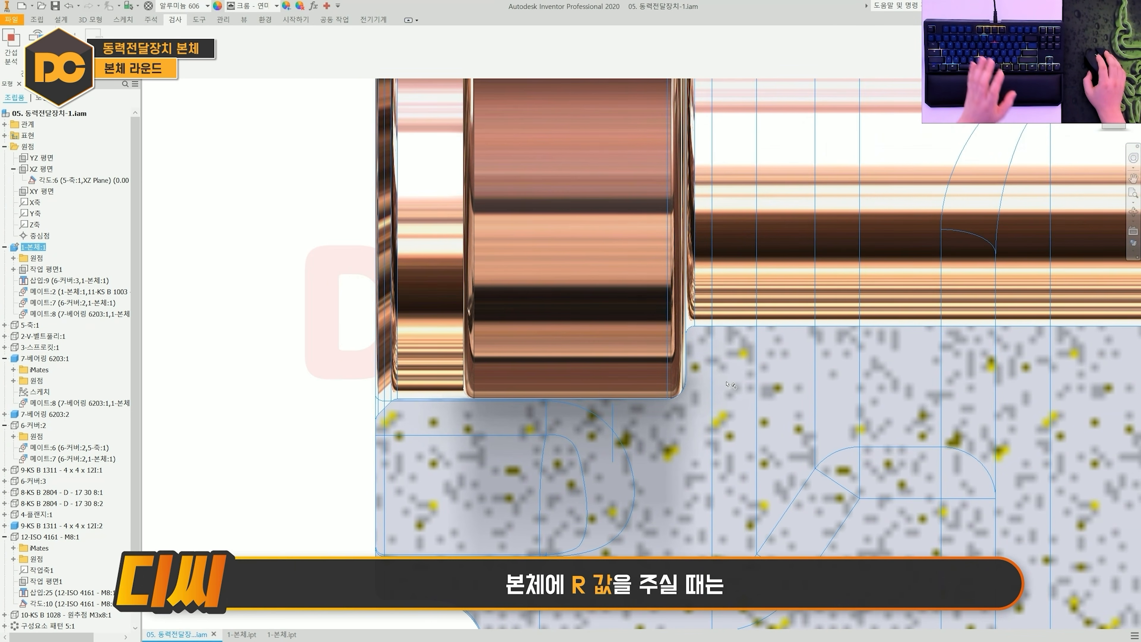
{"action": "left_click", "coordinate": [517, 261]}
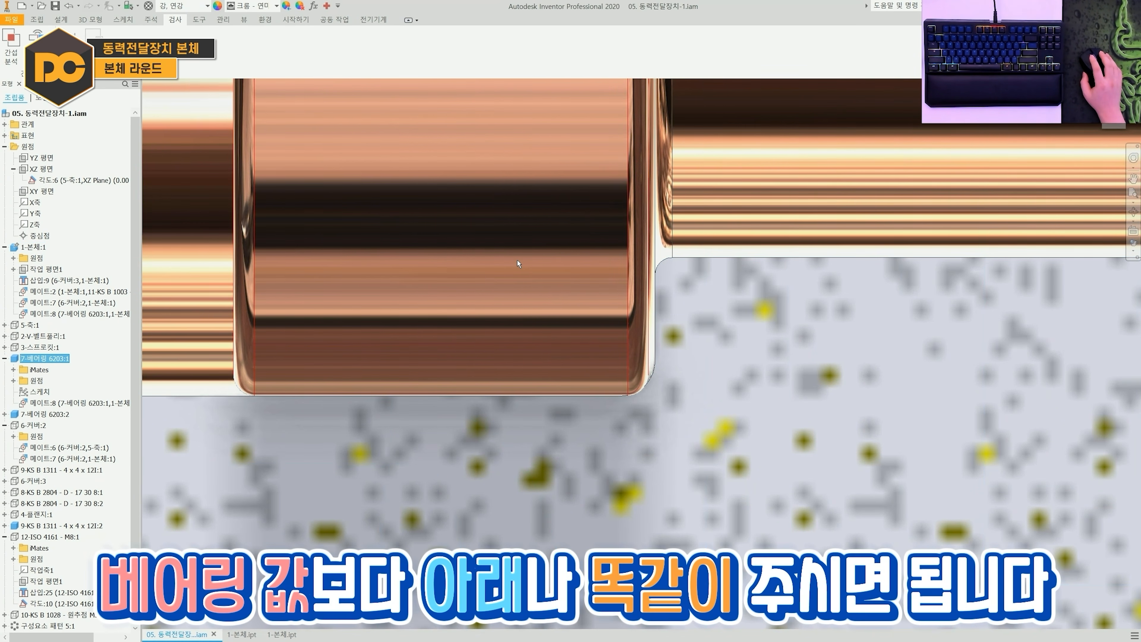